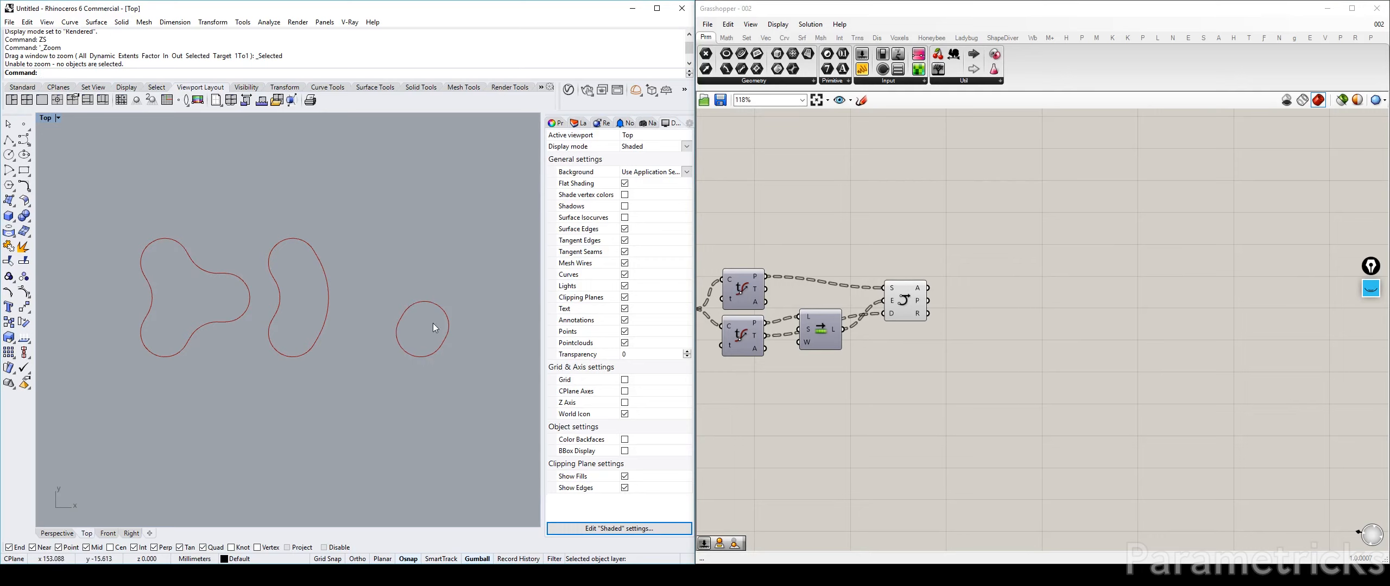
# Move the Arc SED component slightly farther from the components that feed it.
pyautogui.moveTo(916, 304); pyautogui.dragTo(932, 299)
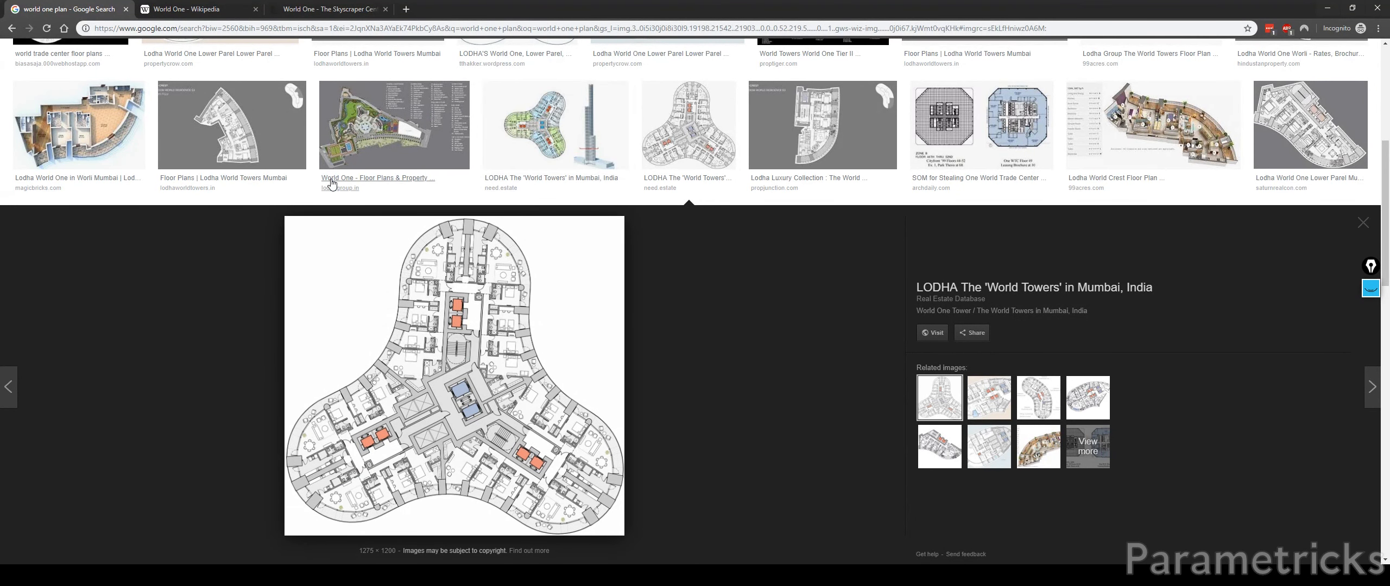
# Switch to the browser and examine the World Towers floor plan reference images.
pyautogui.scroll(-4, 651, 325)
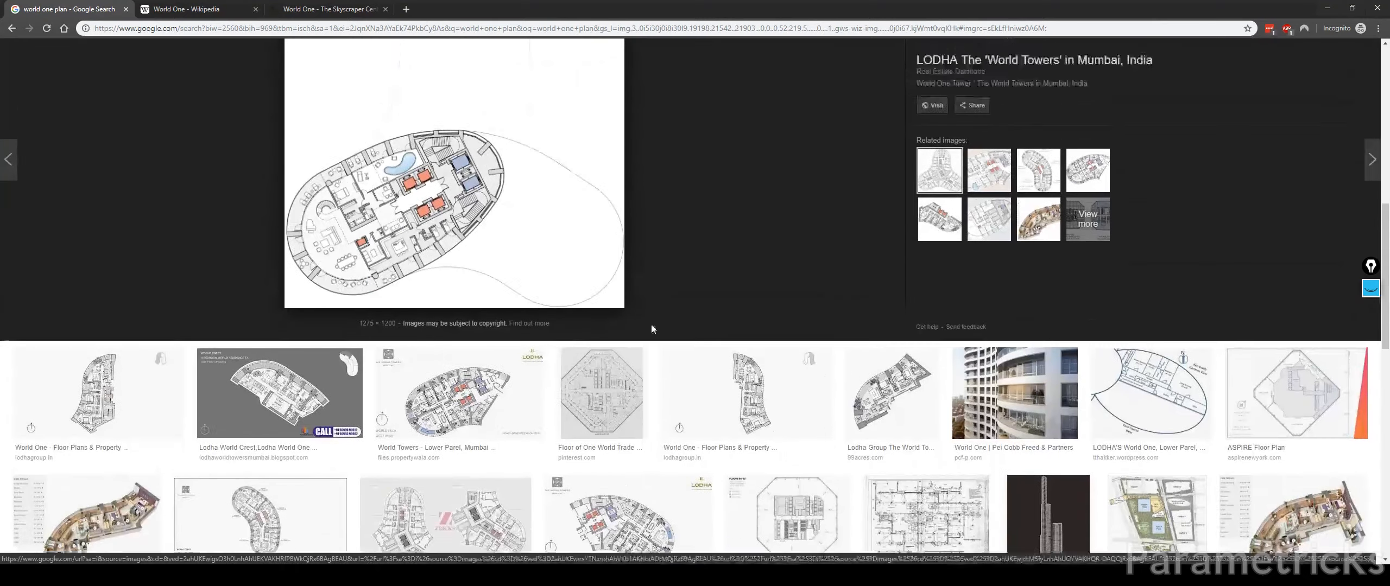
pyautogui.scroll(10, 652, 329)
pyautogui.scroll(-7, 582, 254)
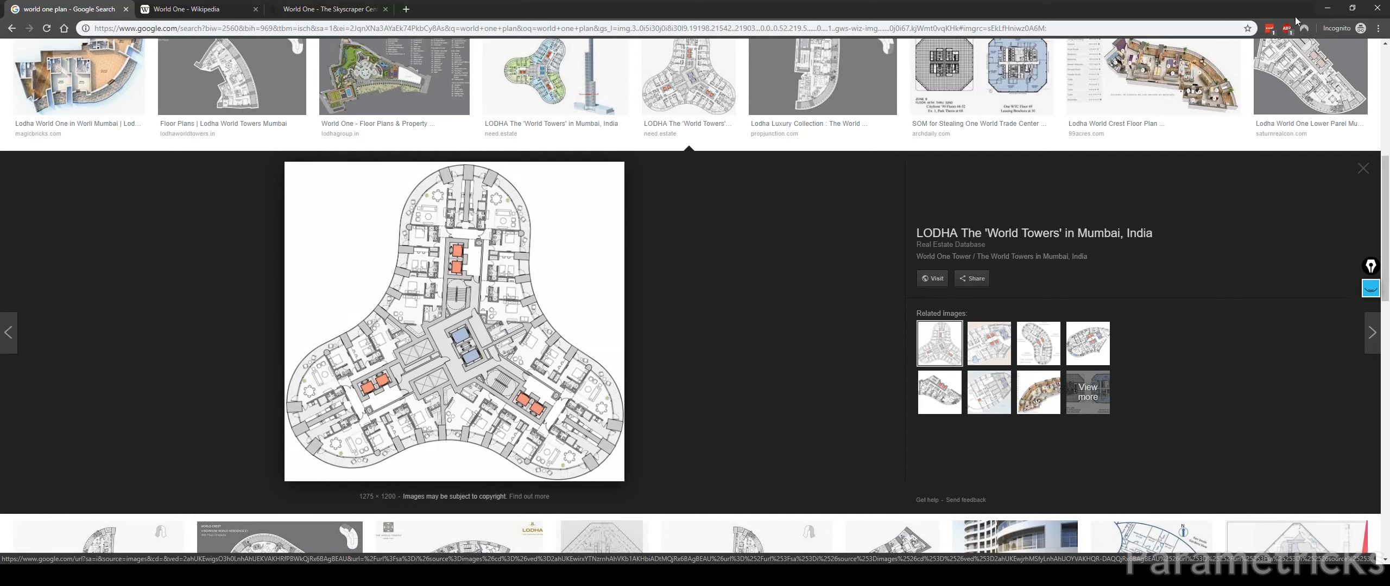
pyautogui.click(1327, 7)
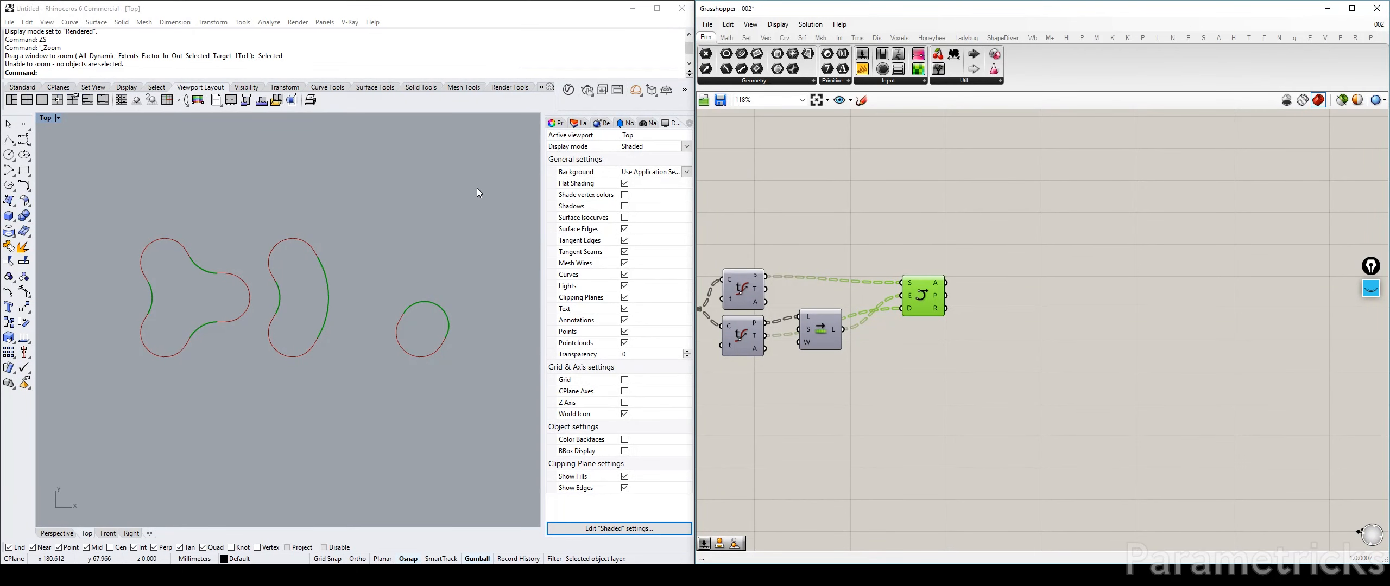
# Draw temporary pen annotations over the arcs of the middle and single-circle outlines, and clear them.
pyautogui.click(1371, 288)
pyautogui.click(1370, 323)
pyautogui.moveTo(318, 259)
pyautogui.mouseDown()
pyautogui.moveTo(328, 304)
pyautogui.moveTo(362, 327)
pyautogui.mouseUp()
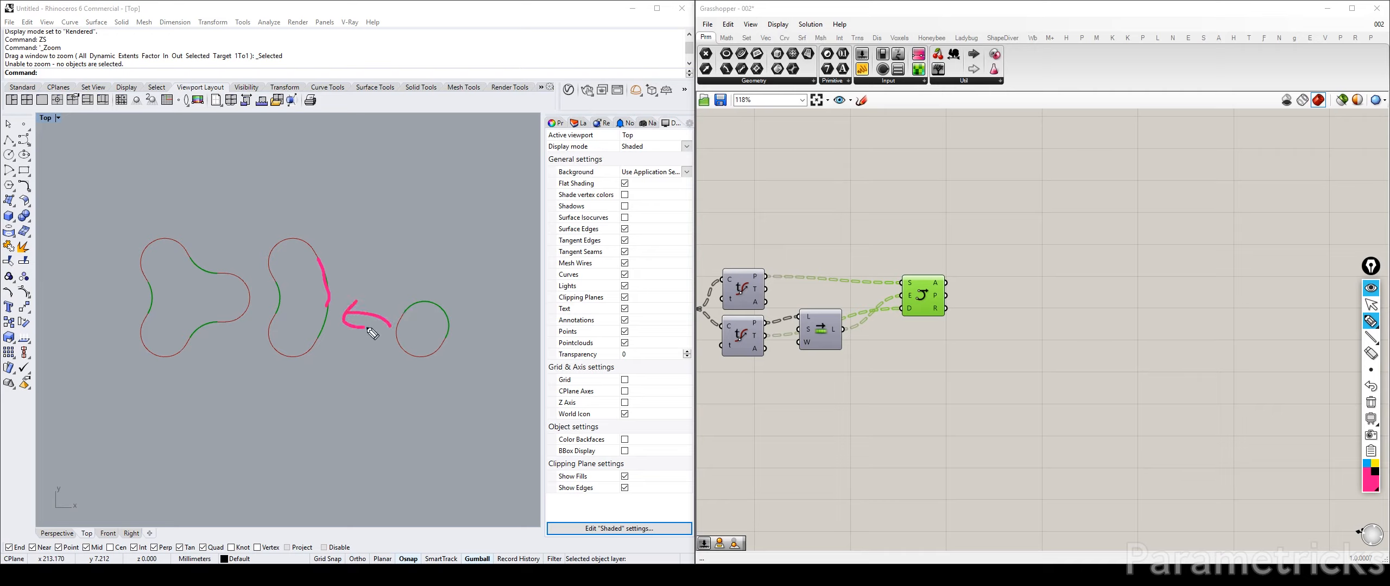
pyautogui.moveTo(272, 279)
pyautogui.mouseDown()
pyautogui.moveTo(314, 314)
pyautogui.moveTo(329, 293)
pyautogui.mouseUp()
pyautogui.moveTo(415, 291); pyautogui.dragTo(451, 325)
pyautogui.moveTo(444, 290); pyautogui.dragTo(407, 318)
pyautogui.click(1370, 407)
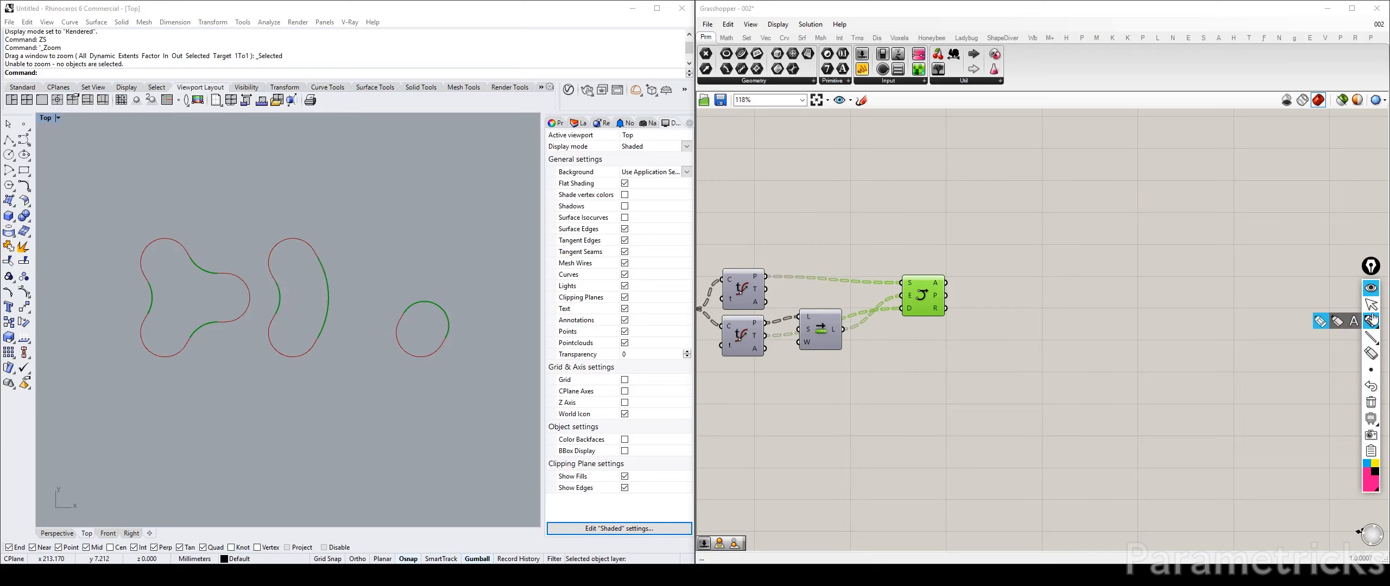
pyautogui.click(1371, 287)
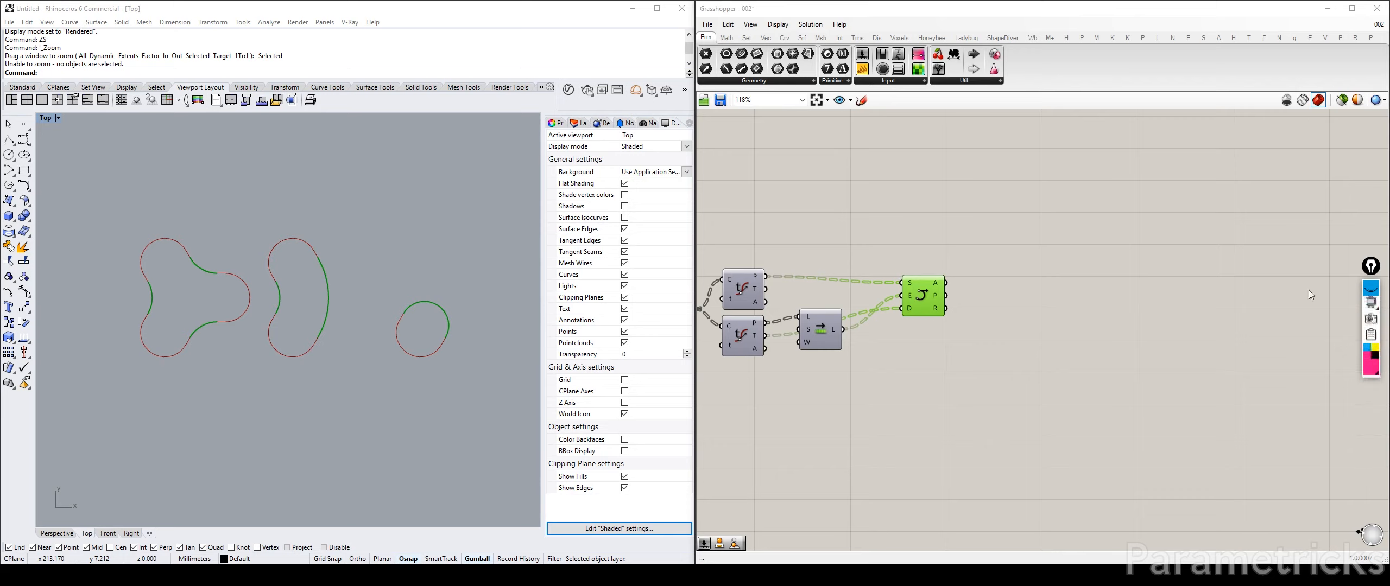
# Simplify the Arc output of the Arc SED component and inspect its data paths.
pyautogui.click(946, 220)
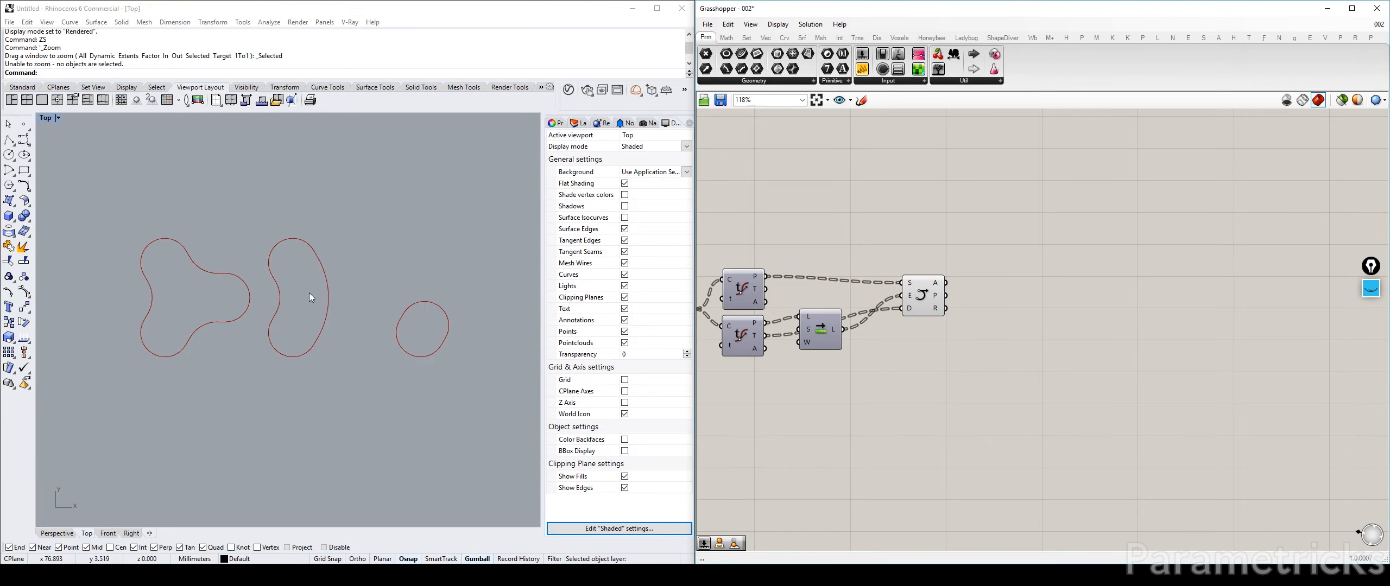
pyautogui.scroll(4, 937, 288)
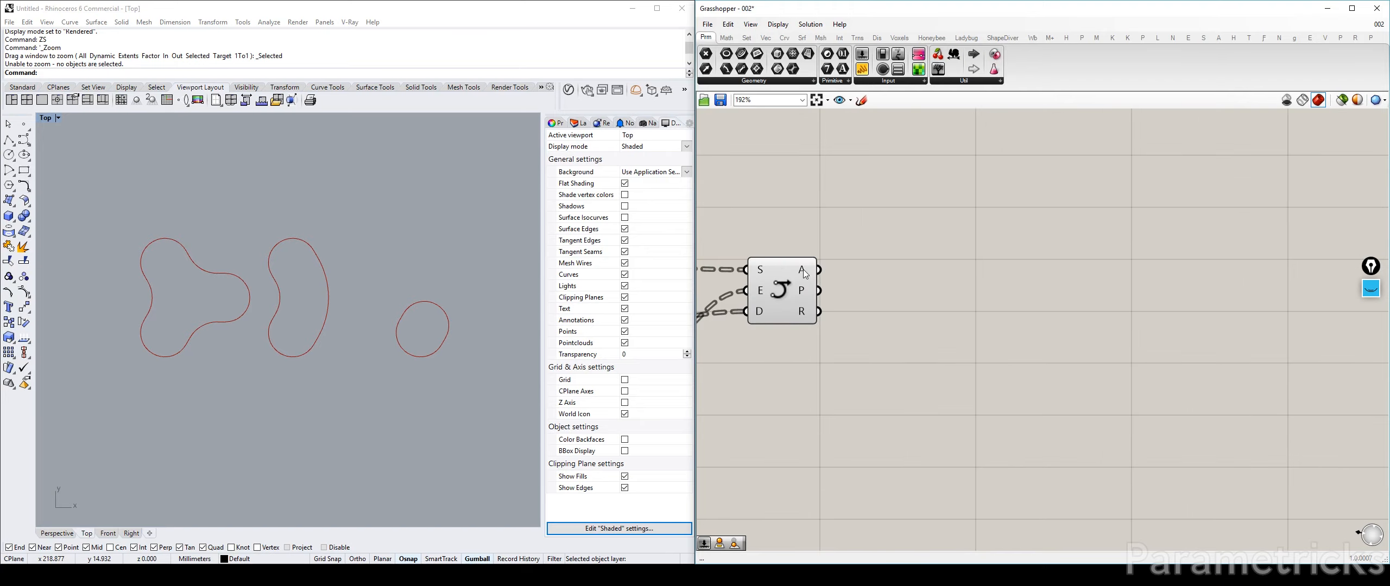
pyautogui.moveTo(805, 274)
pyautogui.click(778, 285)
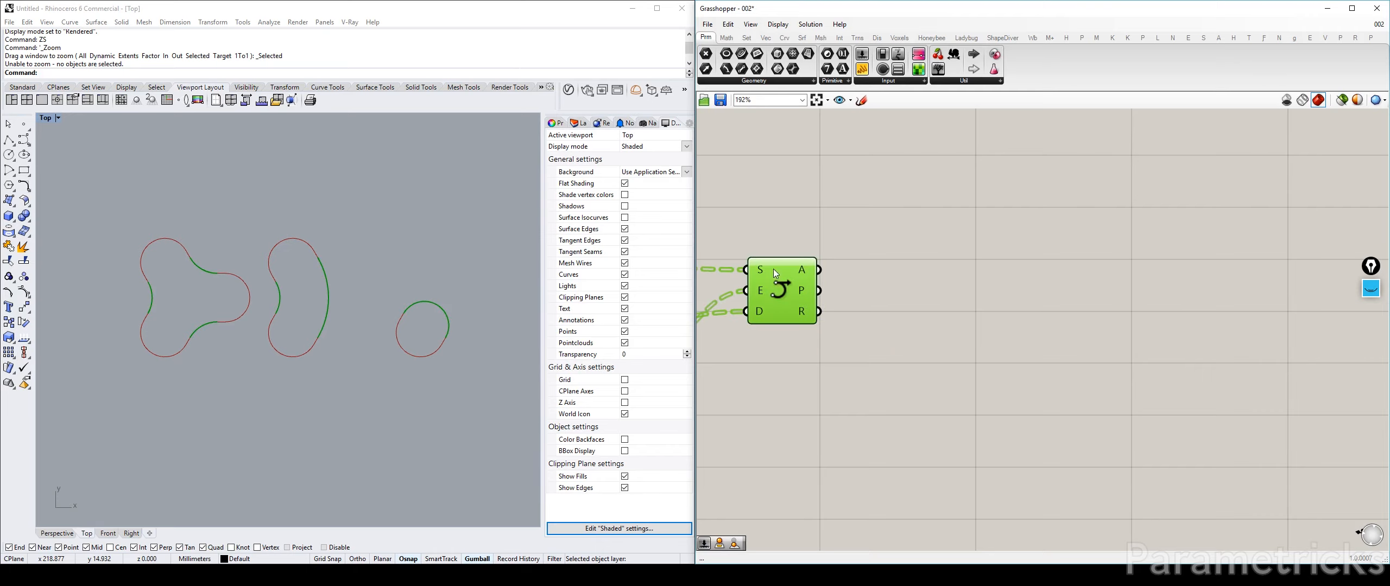
pyautogui.moveTo(773, 270); pyautogui.dragTo(886, 239, button='right')
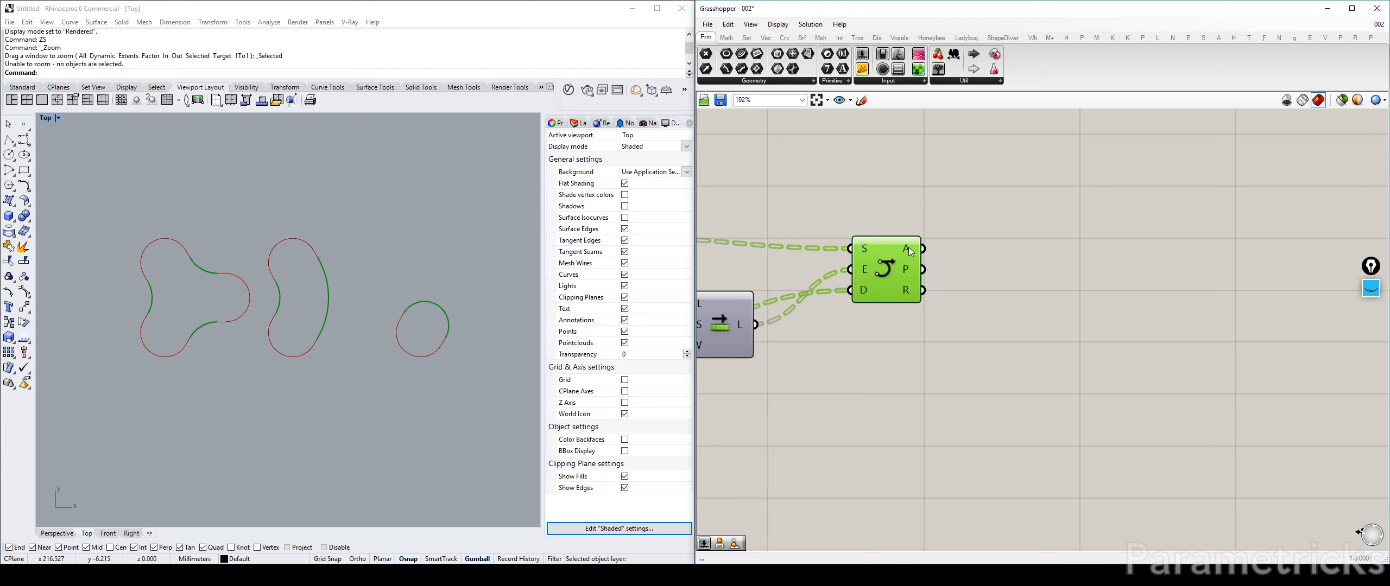
pyautogui.rightClick(909, 248)
pyautogui.click(939, 317)
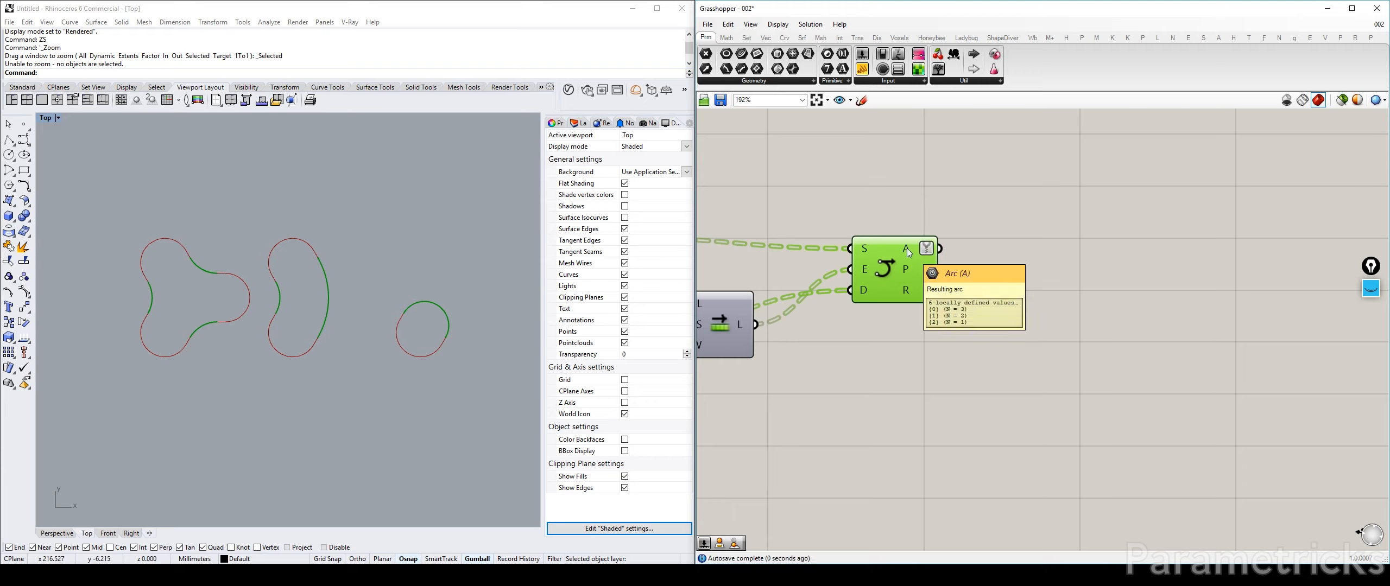
pyautogui.moveTo(906, 248); pyautogui.dragTo(891, 249)
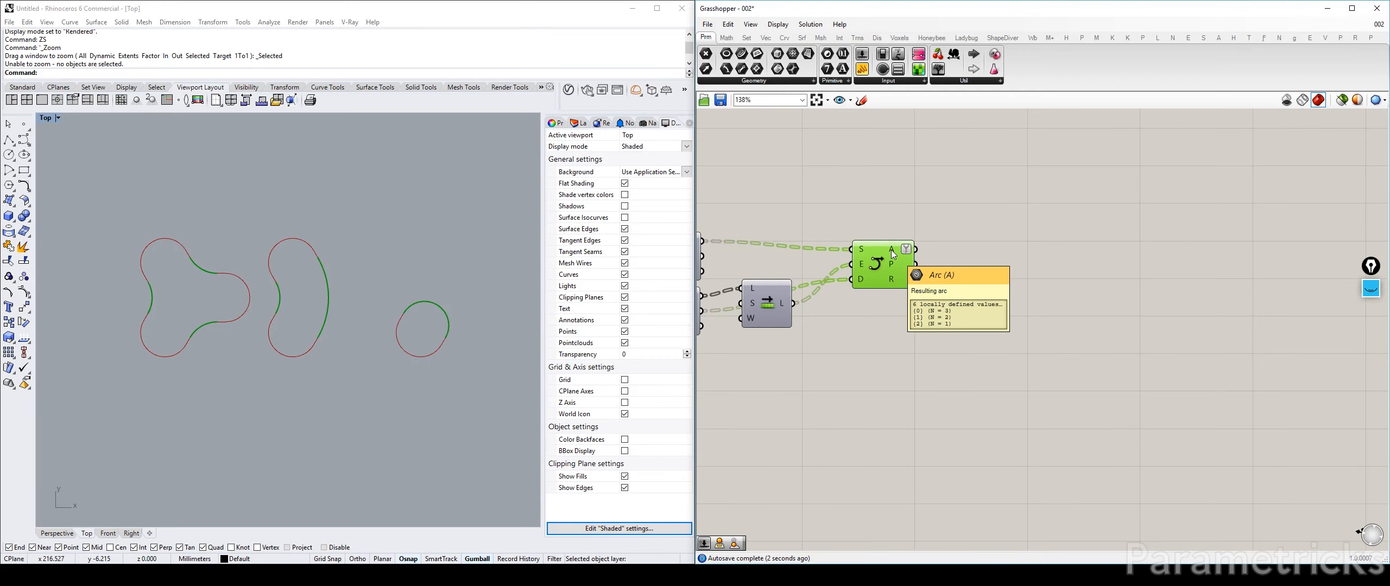
pyautogui.scroll(-2, 776, 304)
pyautogui.moveTo(862, 265)
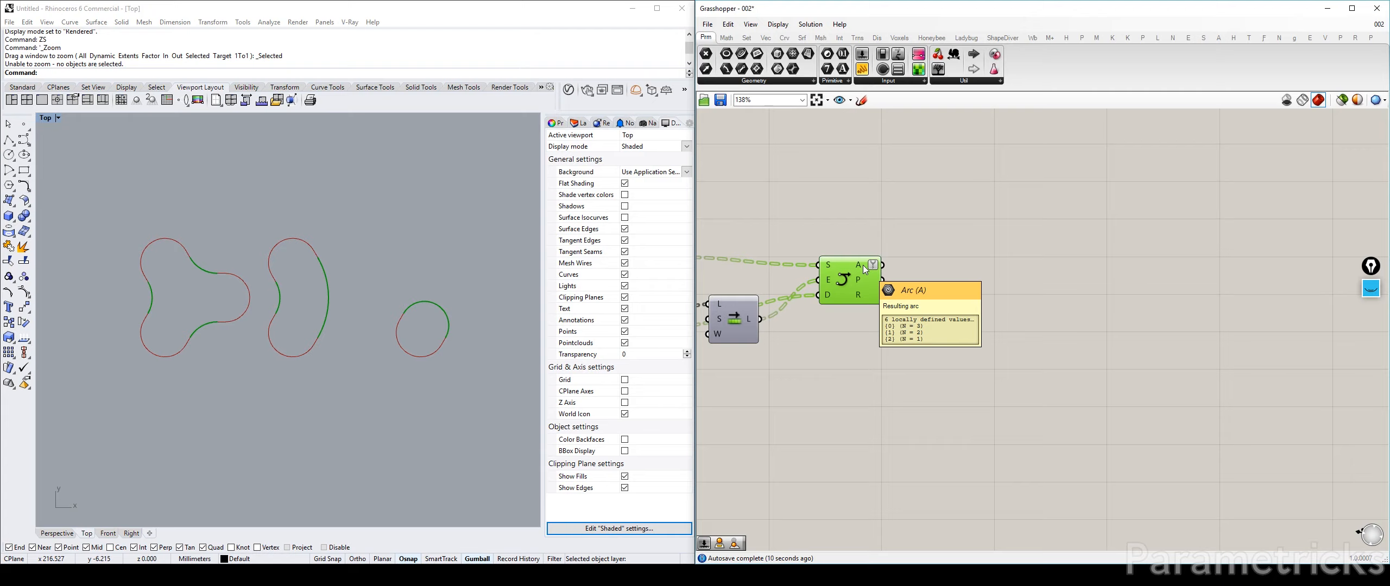
# Add a Split Tree component and place it downstream of the Arc SED component.
pyautogui.doubleClick(1010, 272)
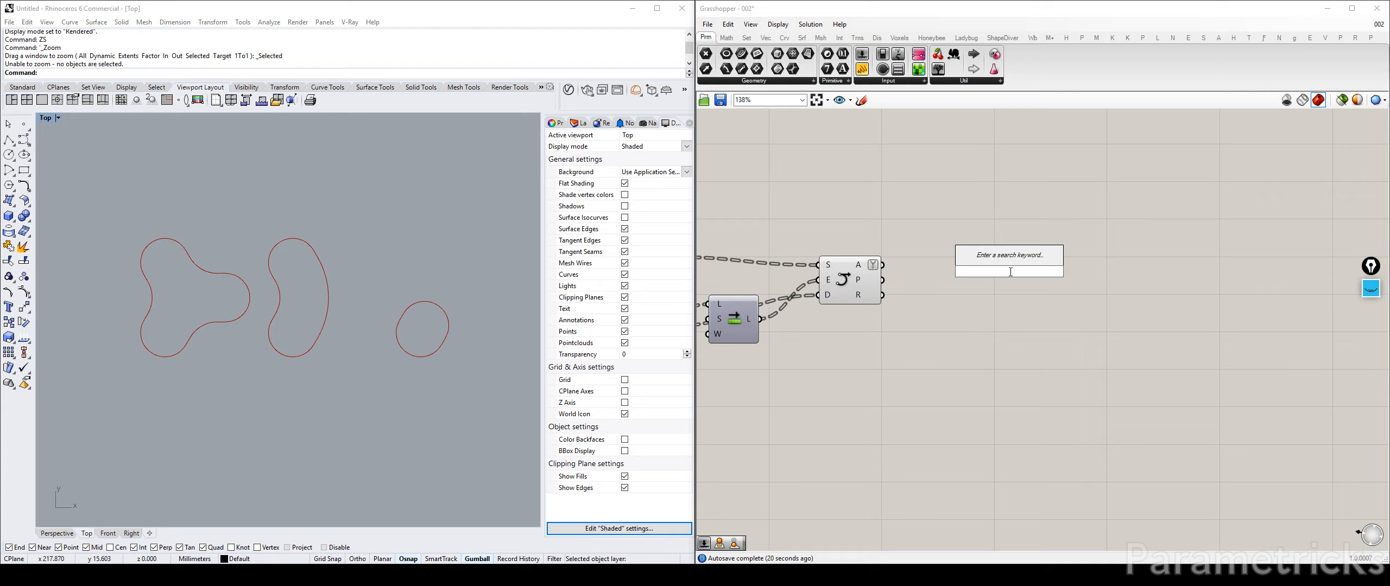
pyautogui.write('split')
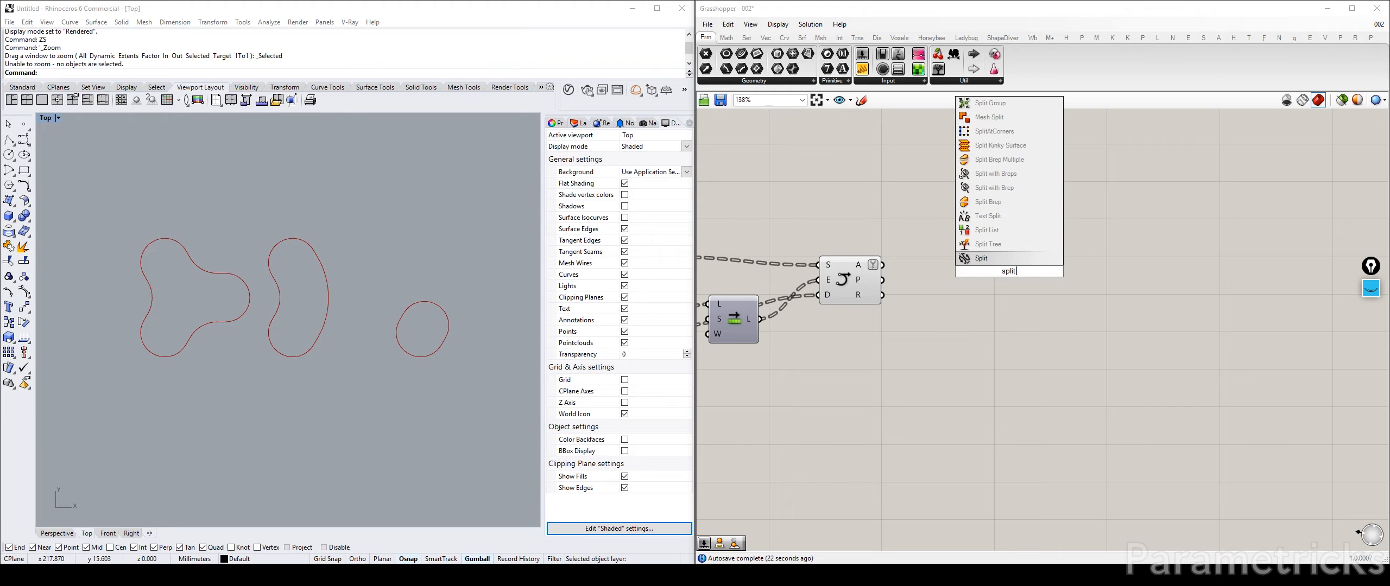
pyautogui.write(' tree')
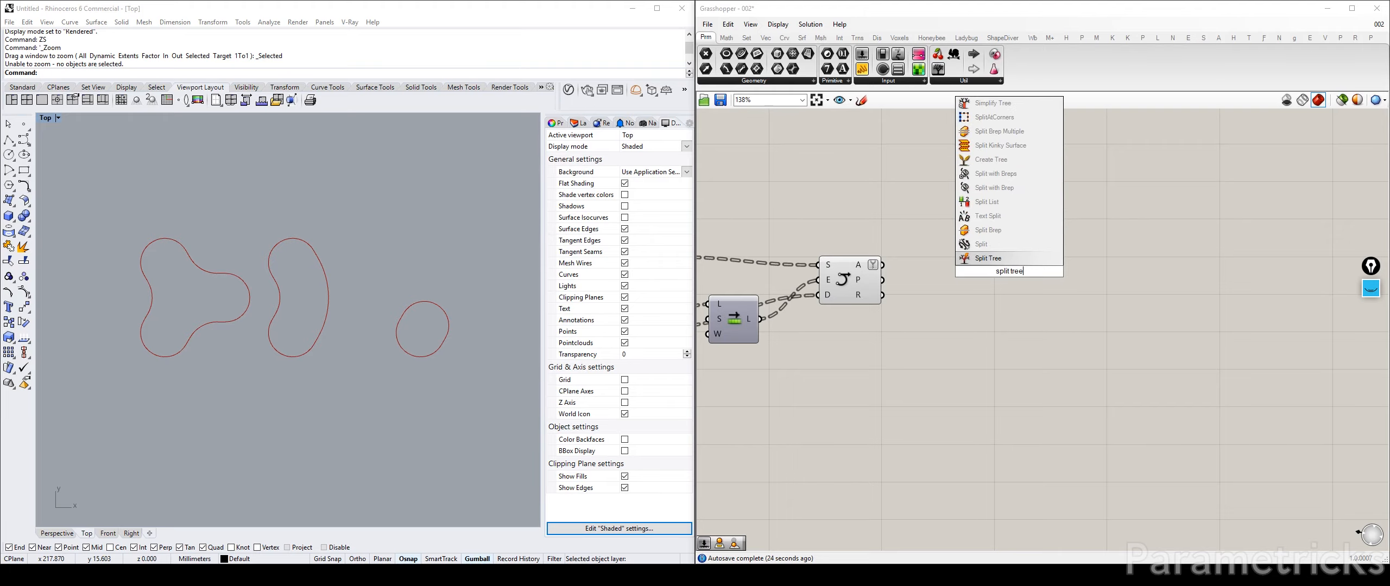
pyautogui.click(1015, 260)
pyautogui.moveTo(1017, 270); pyautogui.dragTo(944, 242, button='right')
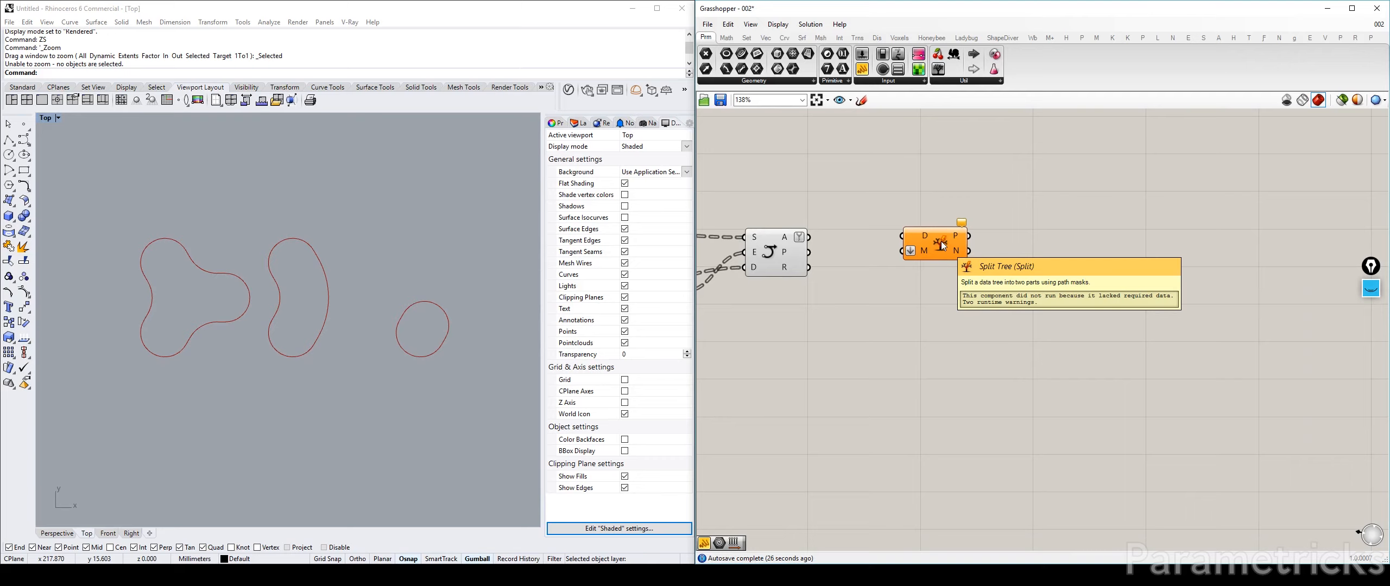
pyautogui.moveTo(934, 248)
pyautogui.mouseDown()
pyautogui.moveTo(971, 235)
pyautogui.moveTo(949, 249)
pyautogui.mouseUp()
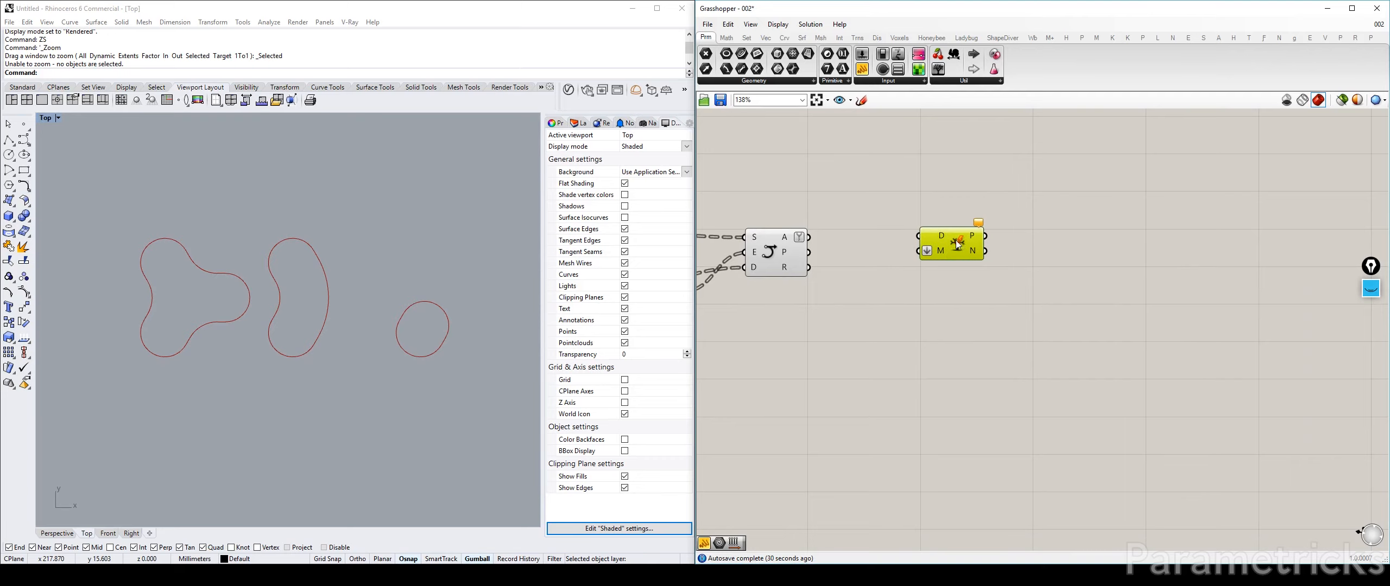
pyautogui.moveTo(883, 224); pyautogui.dragTo(895, 224, button='right')
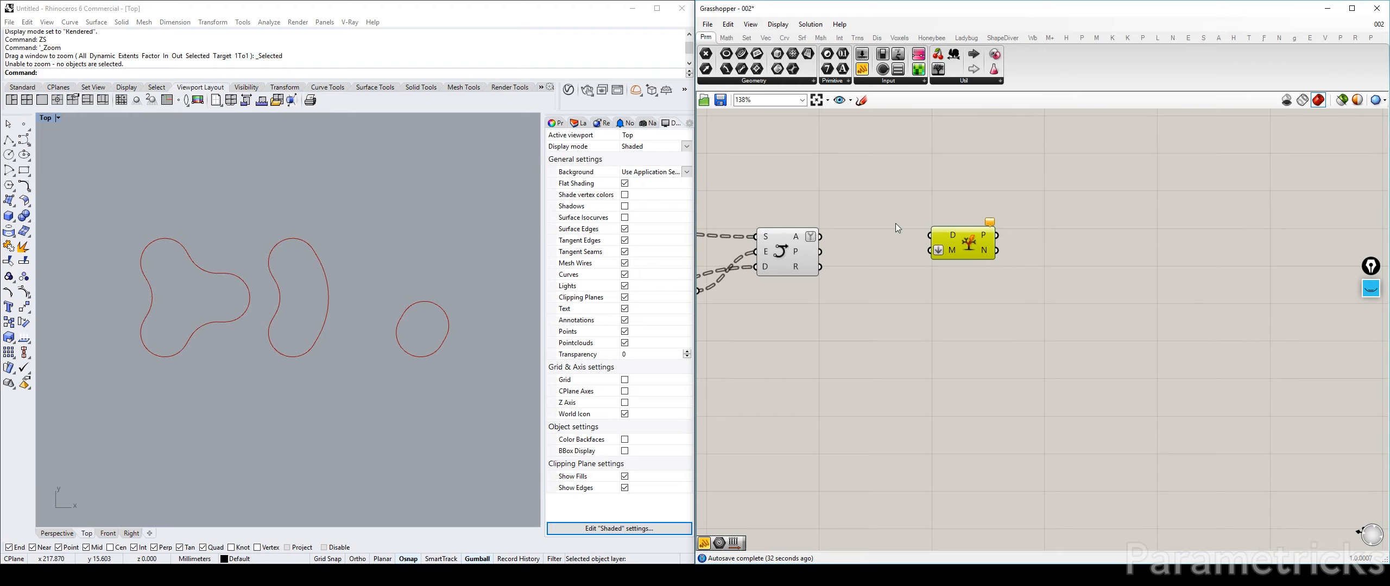
pyautogui.rightClick(948, 249)
pyautogui.click(919, 247)
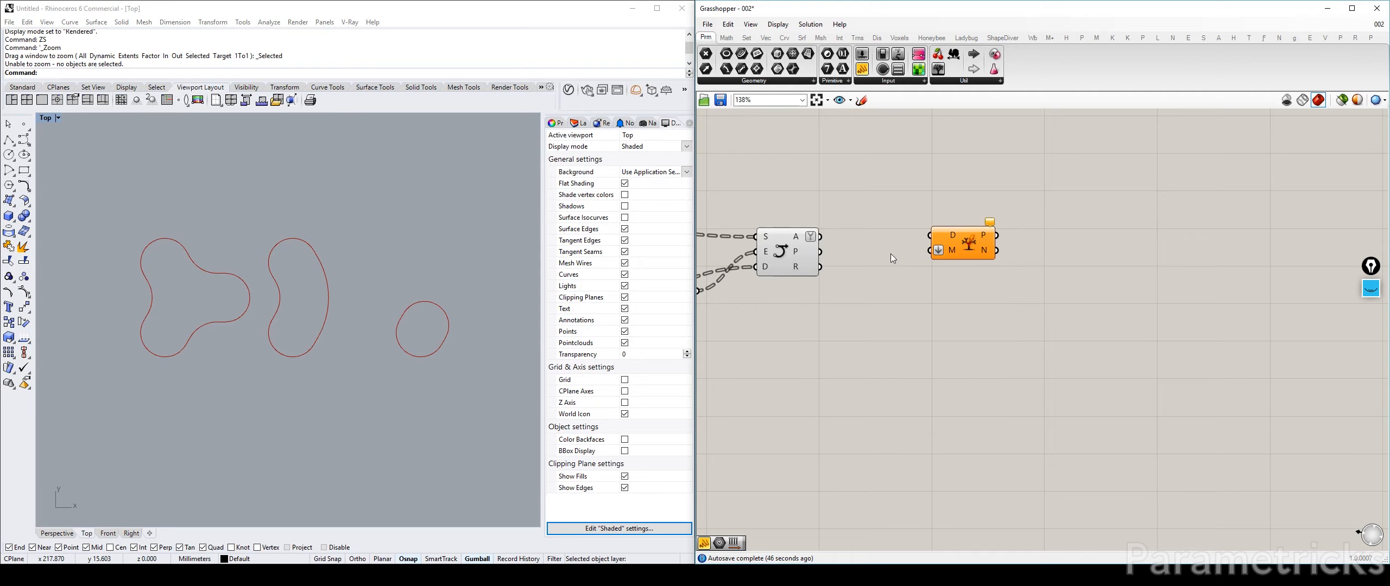
pyautogui.moveTo(957, 242); pyautogui.dragTo(972, 245)
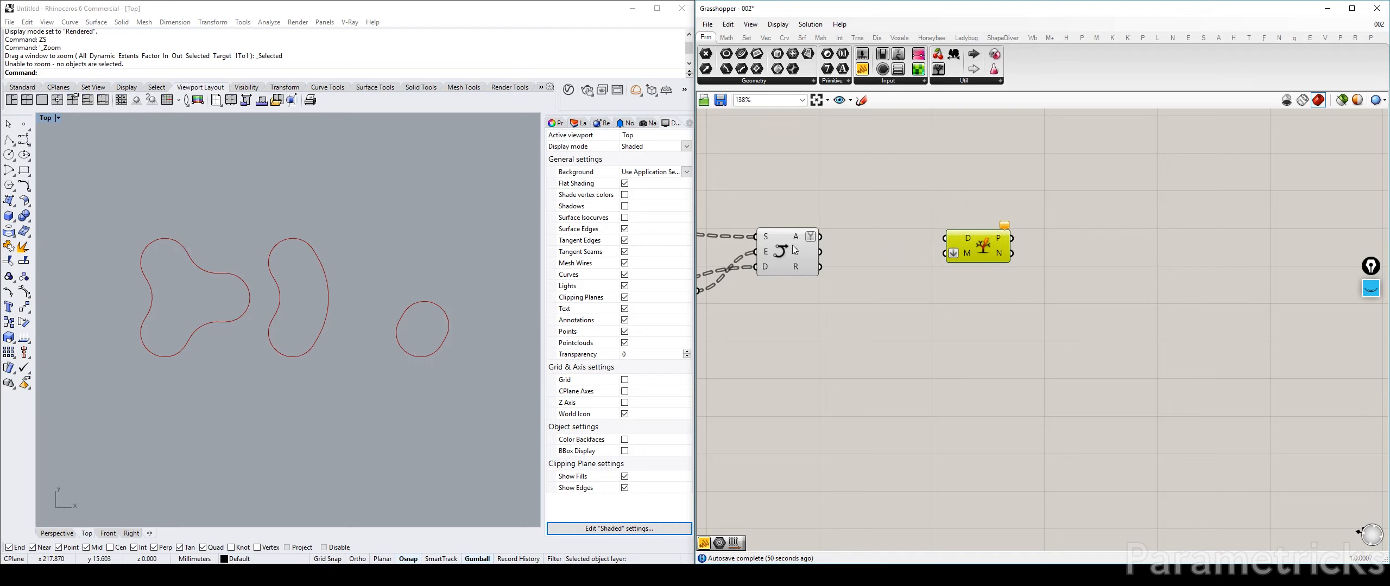
pyautogui.moveTo(797, 237)
pyautogui.click(921, 292)
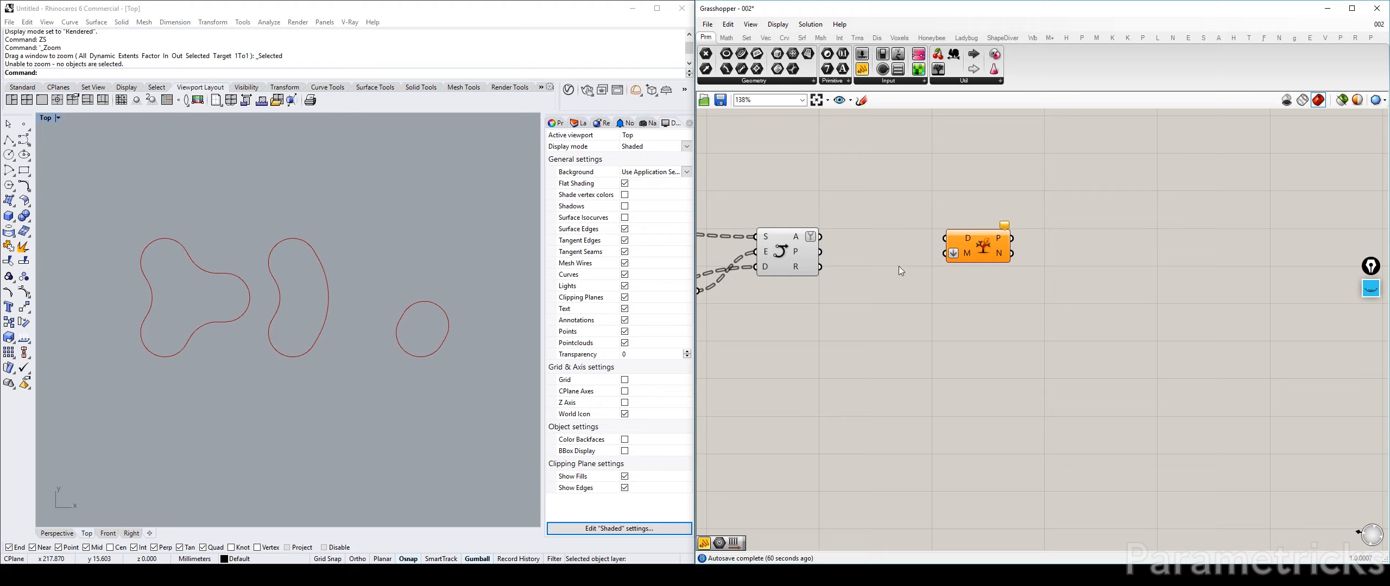
pyautogui.doubleClick(876, 268)
pyautogui.write('split list')
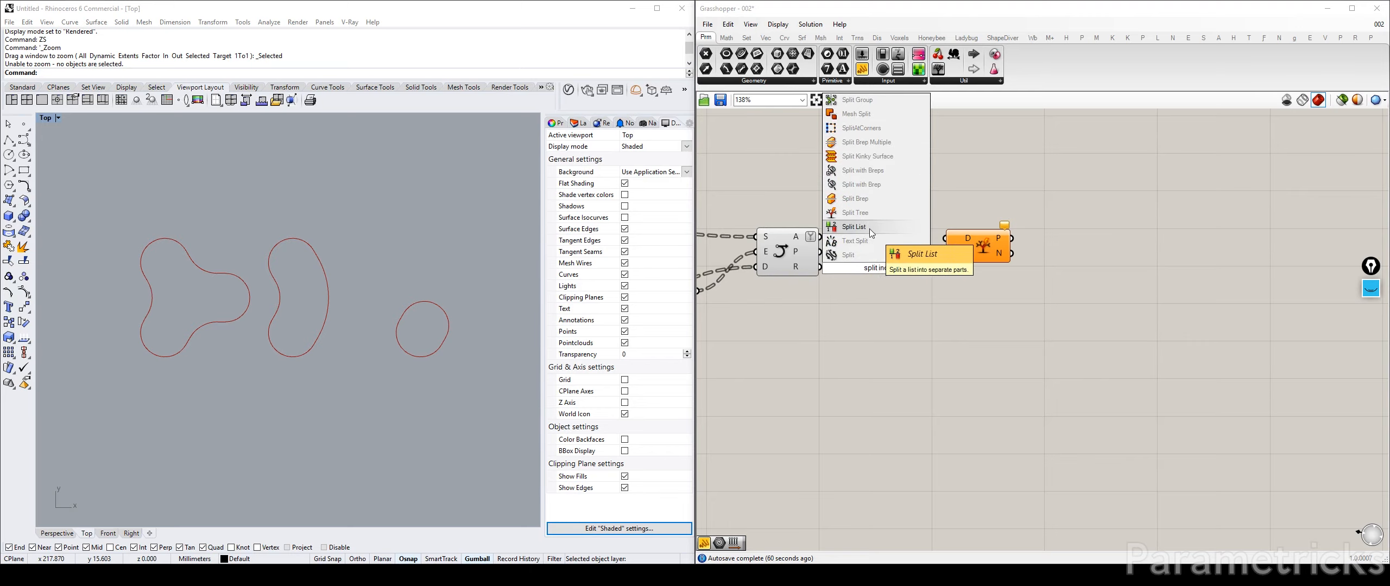
pyautogui.click(876, 227)
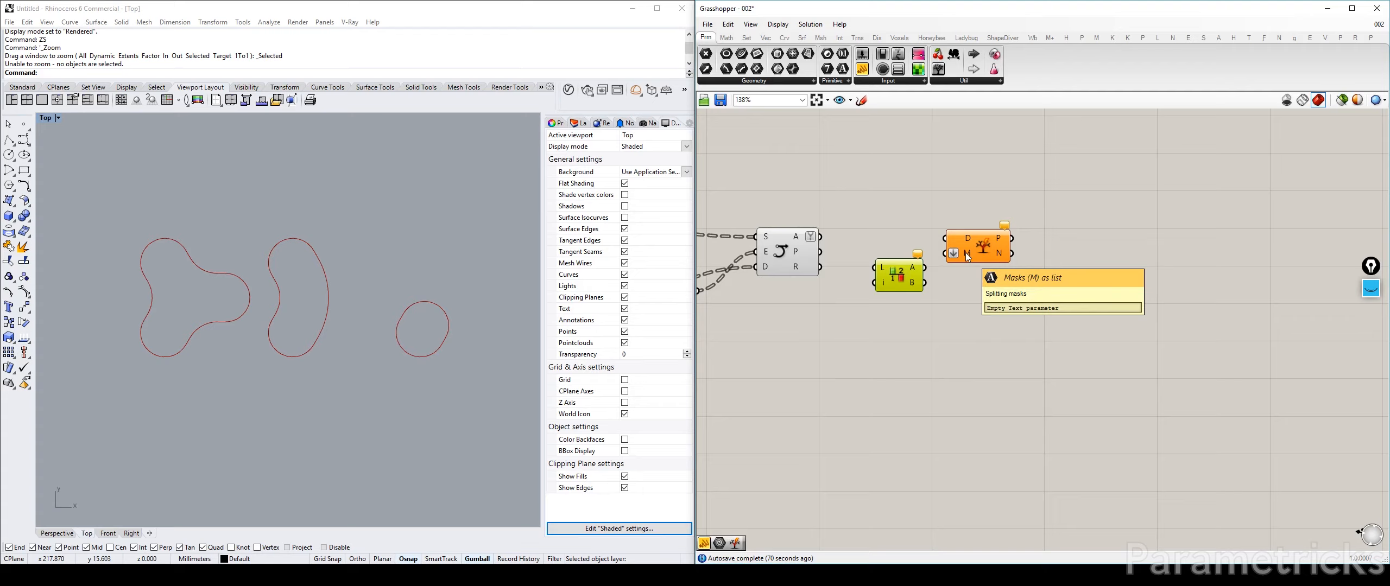
pyautogui.moveTo(920, 254); pyautogui.dragTo(971, 272)
pyautogui.press('Delete')
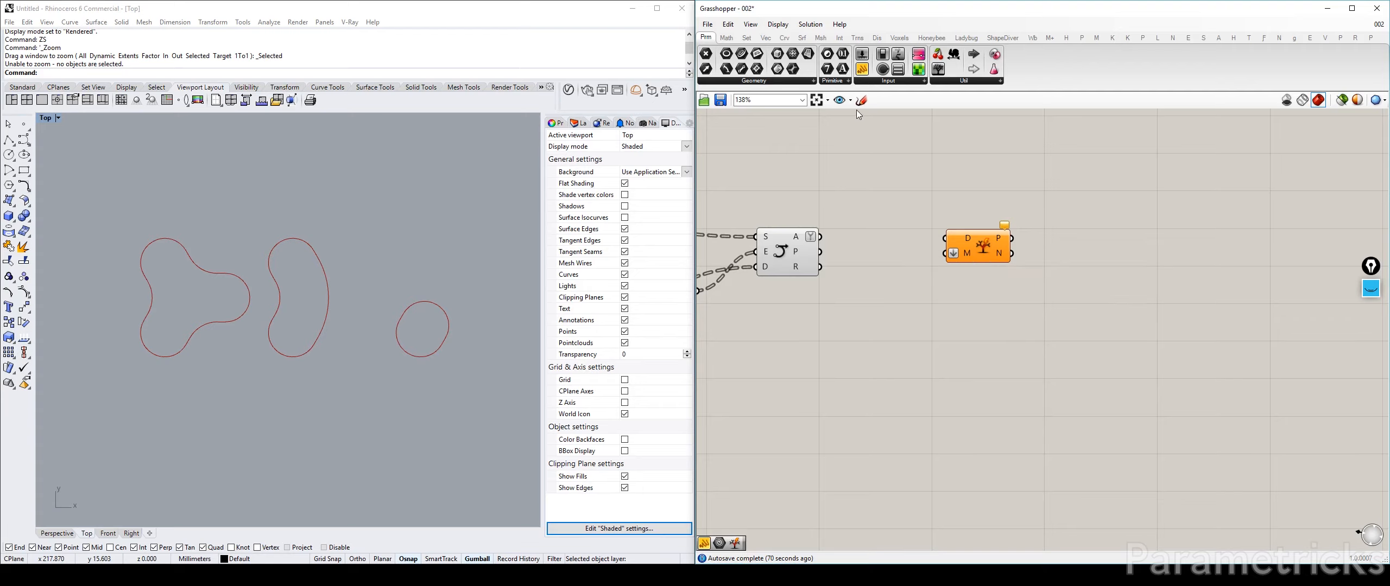
# Connect the Arc output of the Arc SED component to the Data input of Split Tree, and align the component.
pyautogui.moveTo(981, 247); pyautogui.dragTo(933, 246)
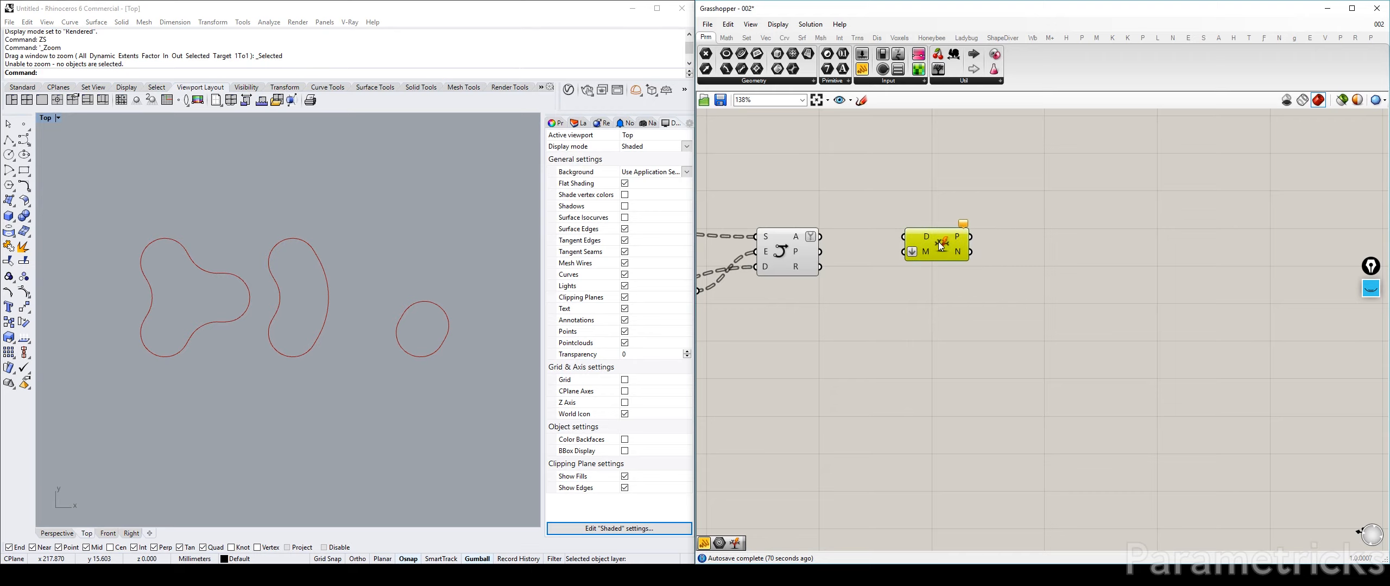
pyautogui.moveTo(810, 246); pyautogui.dragTo(789, 229, button='right')
pyautogui.moveTo(951, 244); pyautogui.dragTo(1000, 245)
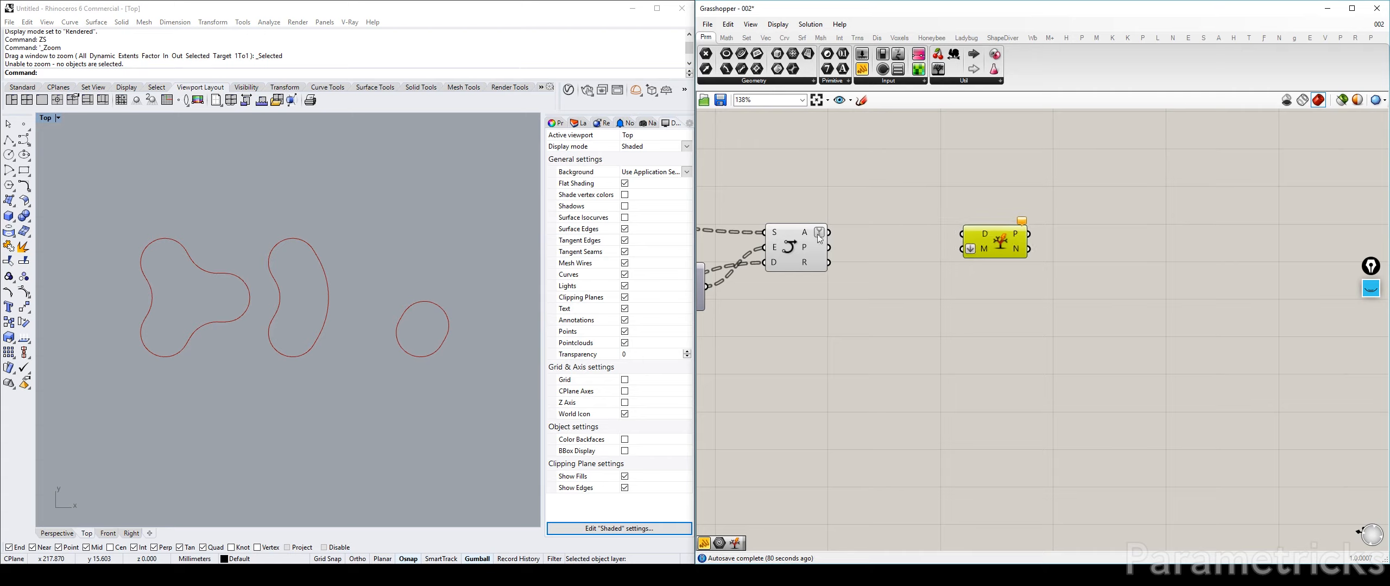
pyautogui.click(882, 262)
pyautogui.doubleClick(882, 261)
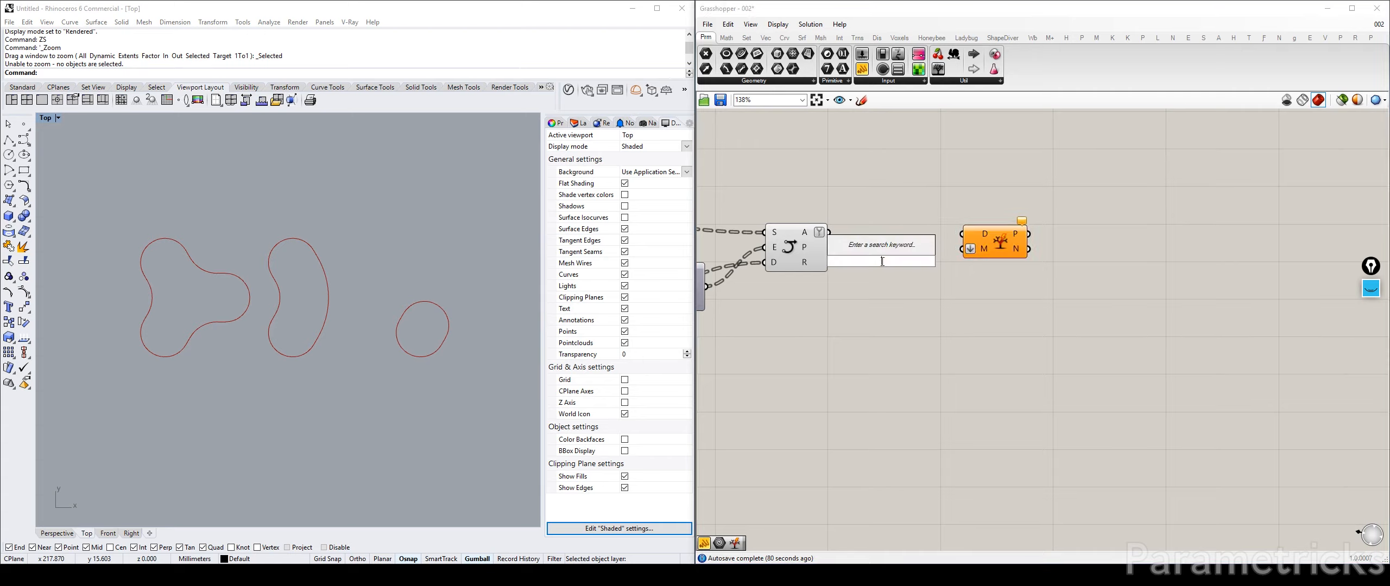
pyautogui.moveTo(805, 234)
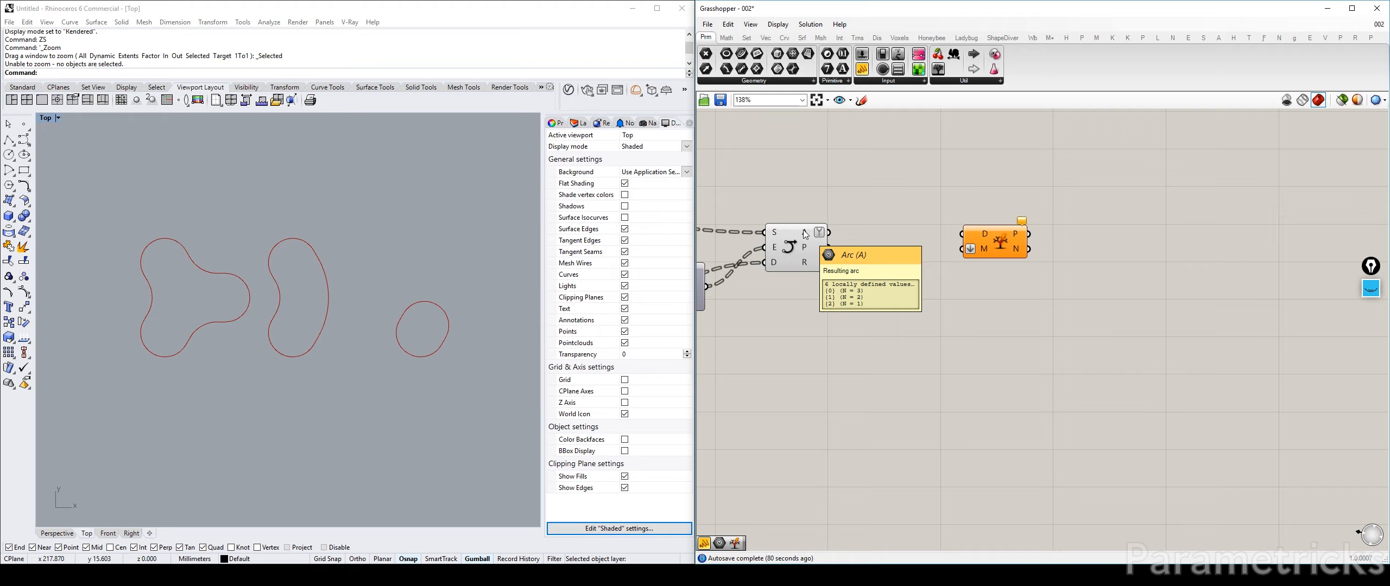
pyautogui.moveTo(829, 232); pyautogui.dragTo(1004, 240)
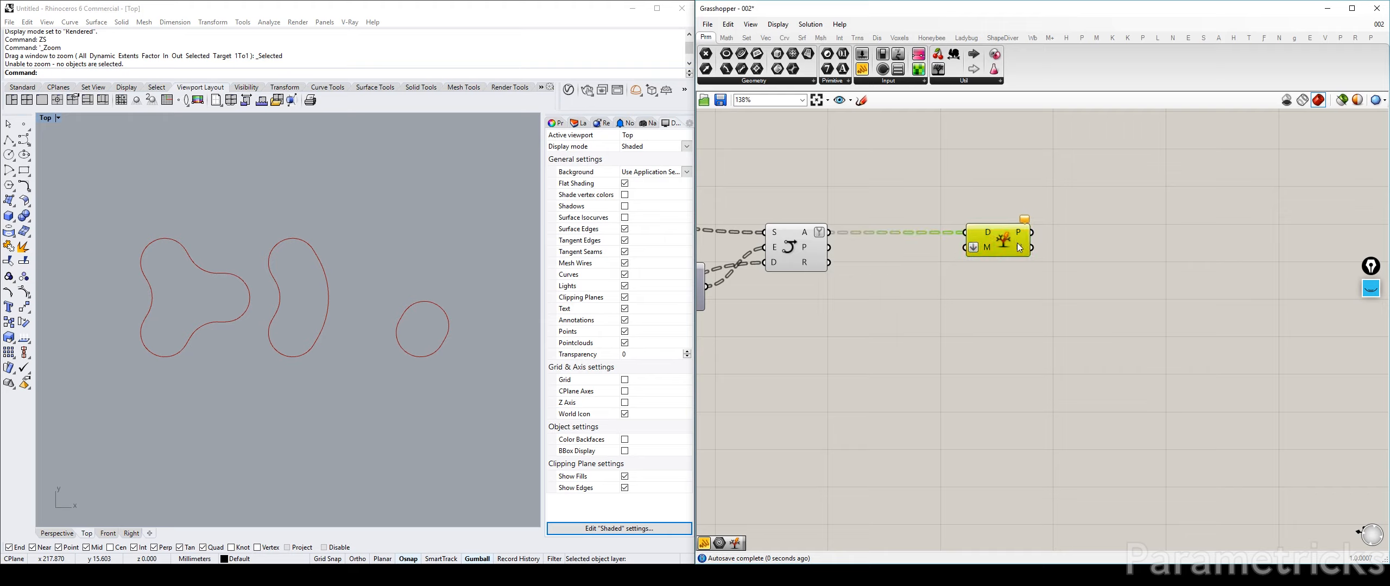
pyautogui.click(929, 291)
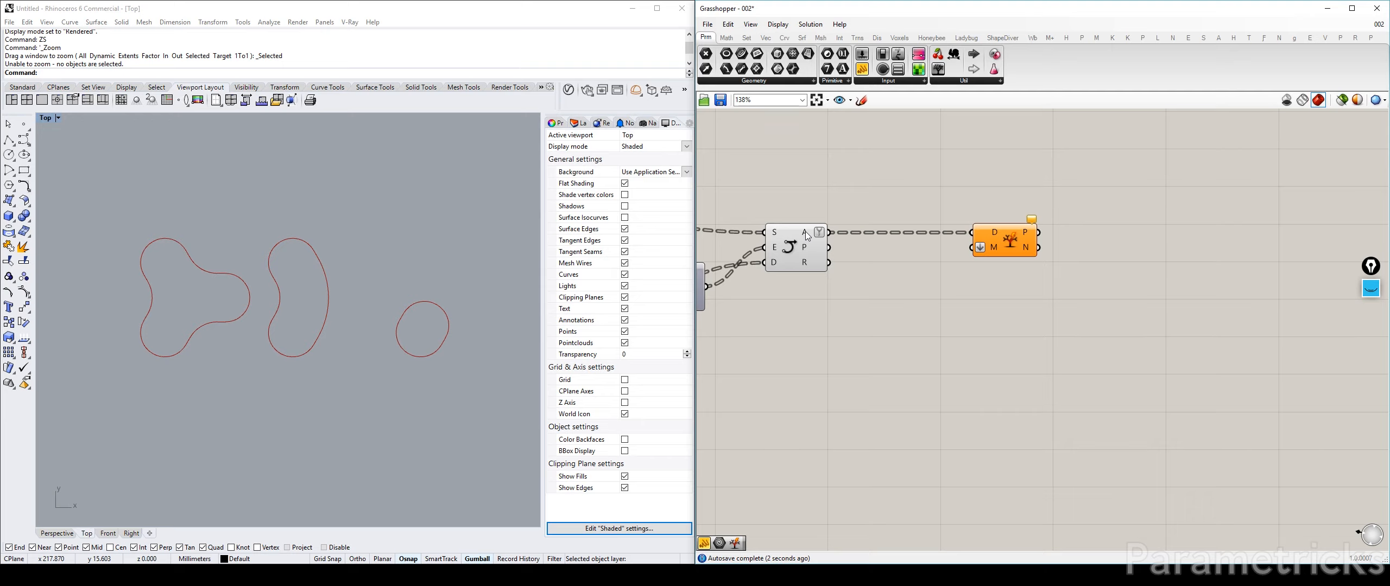
# Add a panel containing {2} and connect it to the Masks input of Split Tree.
pyautogui.doubleClick(915, 294)
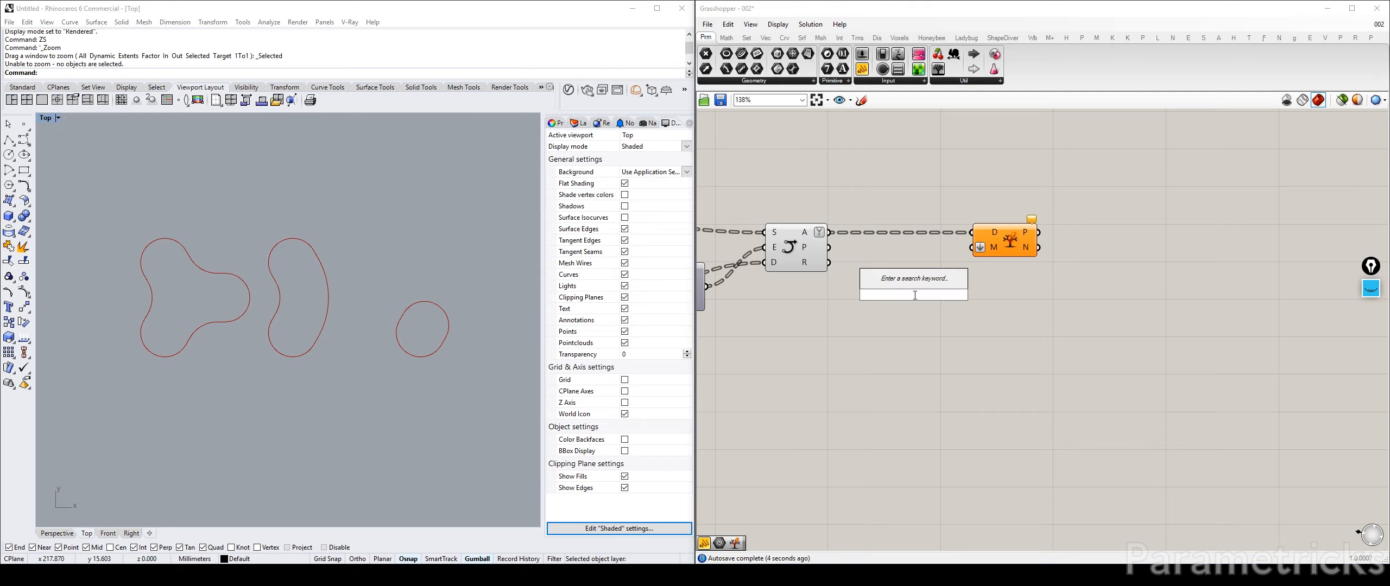
pyautogui.write('//')
pyautogui.press('Return')
pyautogui.doubleClick(907, 296)
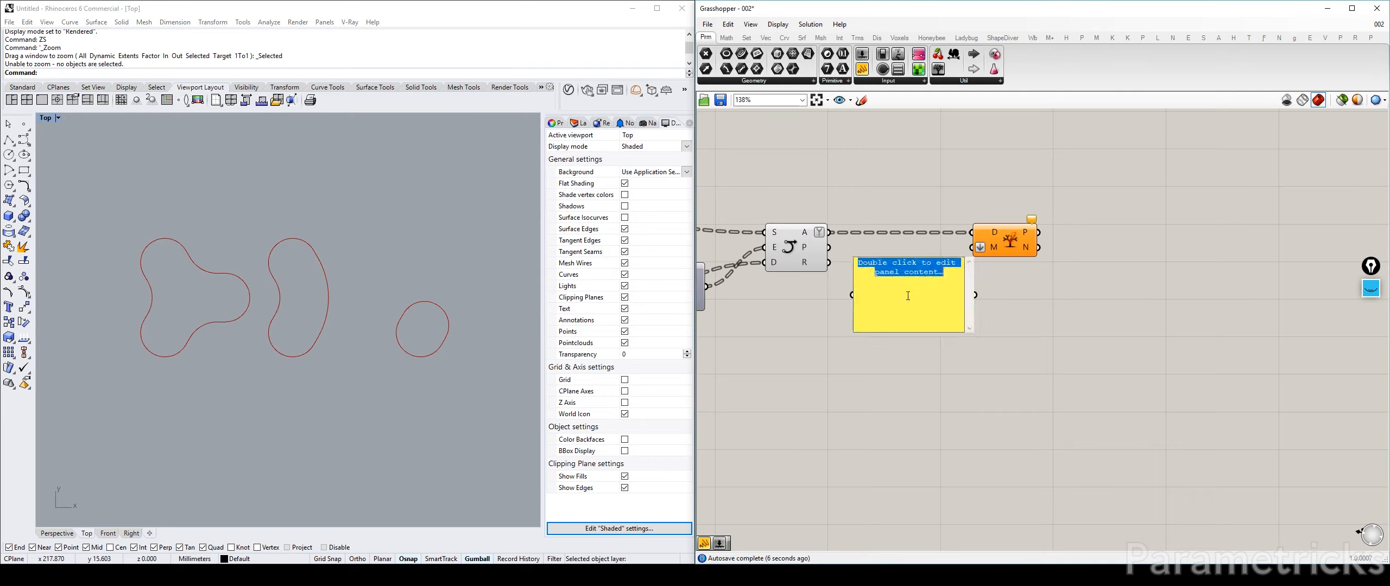
pyautogui.write('{2}')
pyautogui.click(907, 359)
pyautogui.moveTo(908, 296); pyautogui.dragTo(864, 326)
pyautogui.moveTo(931, 324); pyautogui.dragTo(972, 247)
# Add a Data parameter downstream of Split Tree and connect the Positive output to it.
pyautogui.doubleClick(1044, 326)
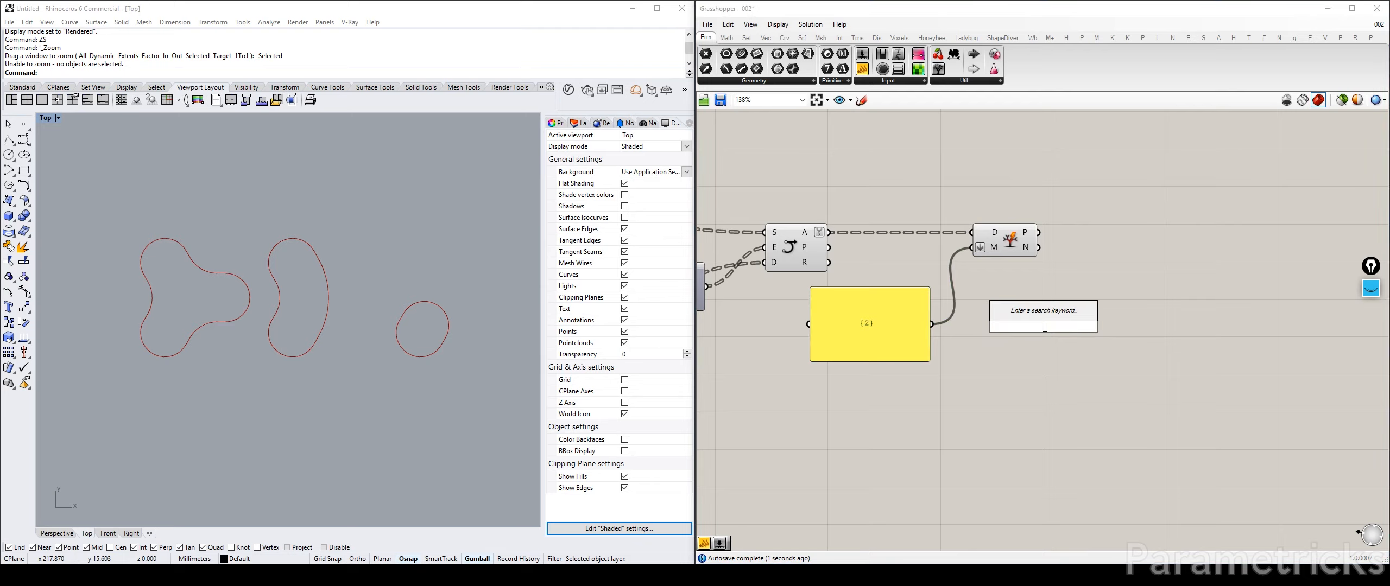
pyautogui.write('data')
pyautogui.press('Return')
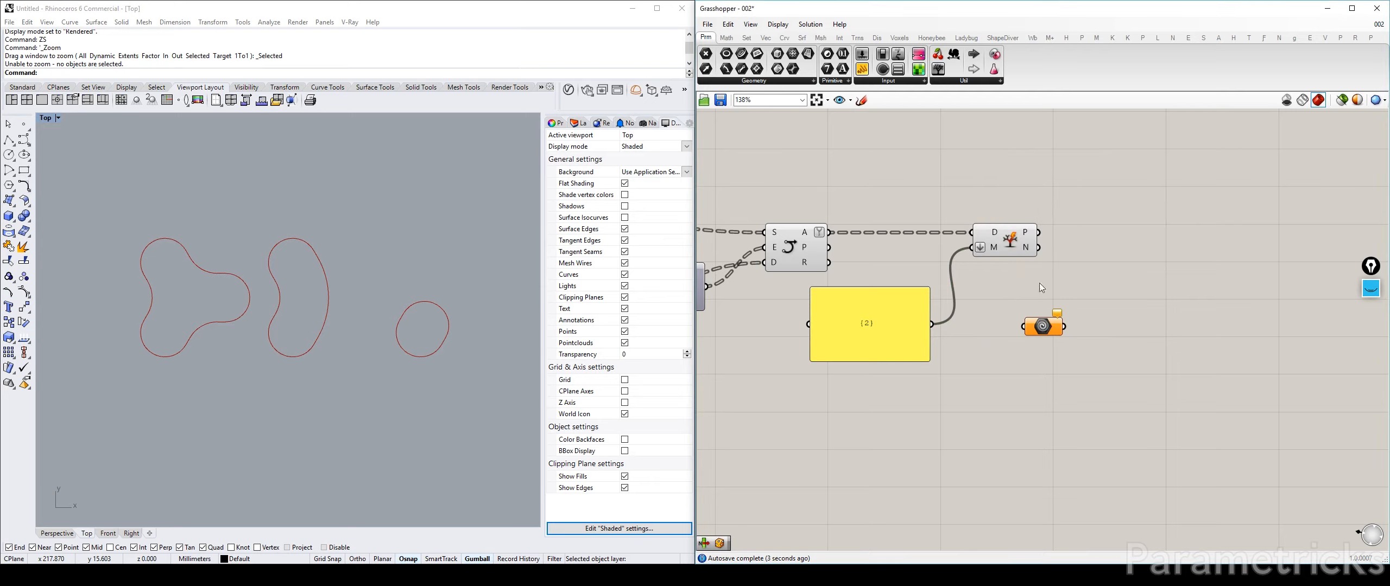
pyautogui.moveTo(1037, 301); pyautogui.dragTo(1079, 207)
pyautogui.moveTo(1042, 326); pyautogui.dragTo(1088, 219)
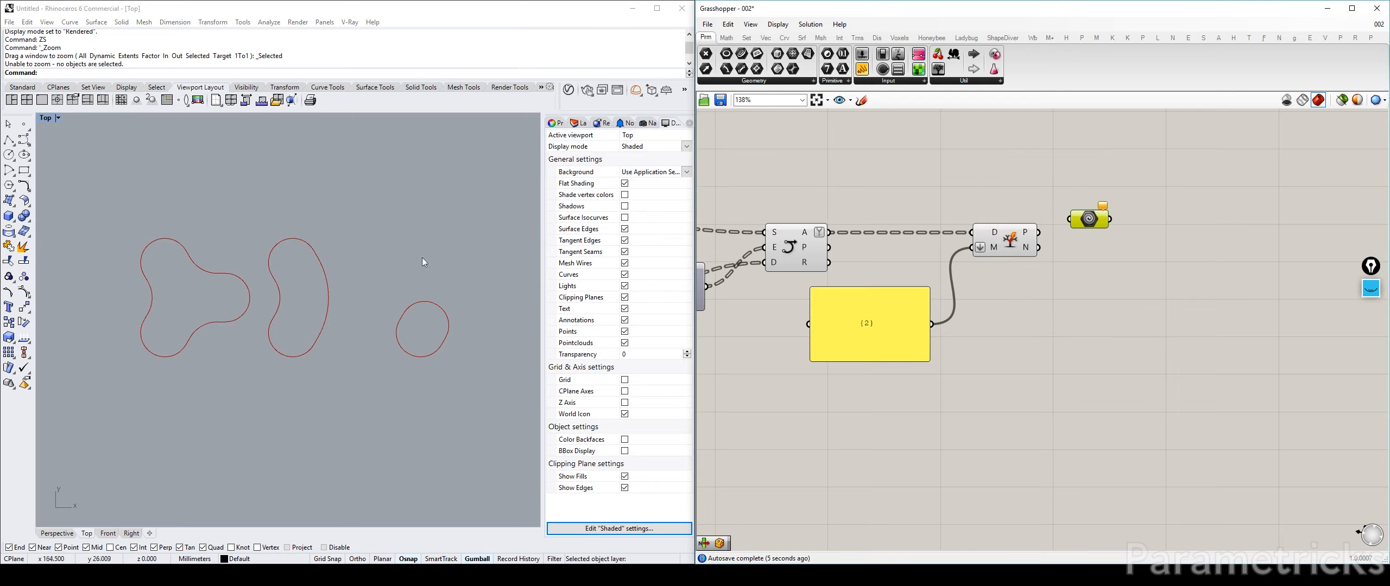
pyautogui.moveTo(1038, 232); pyautogui.dragTo(1089, 204)
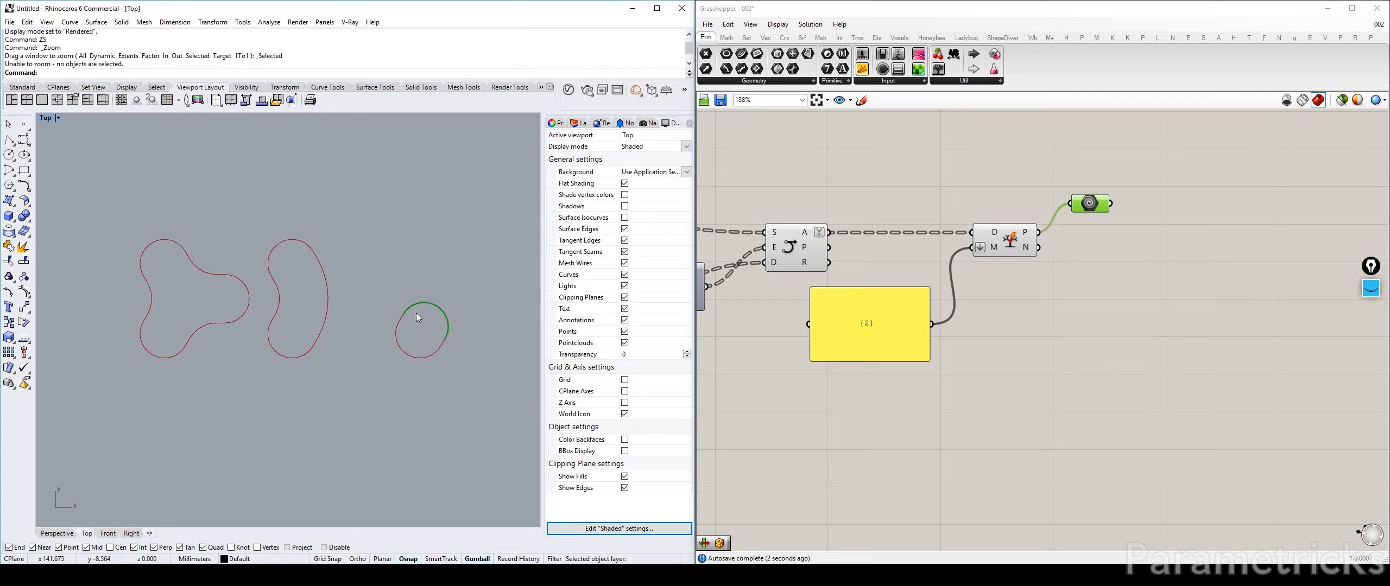
# Shrink the {2} mask panel and place it close to Split Tree's Masks input.
pyautogui.moveTo(858, 330); pyautogui.dragTo(815, 324)
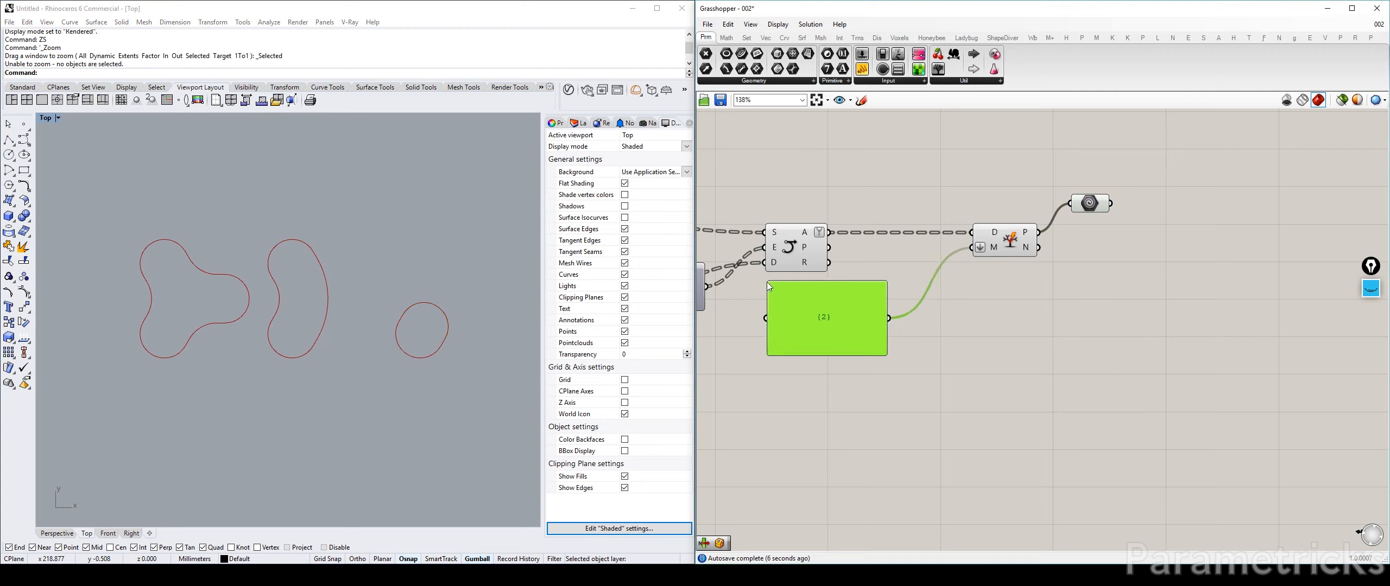
pyautogui.moveTo(768, 282); pyautogui.dragTo(835, 325)
pyautogui.moveTo(854, 339); pyautogui.dragTo(905, 288)
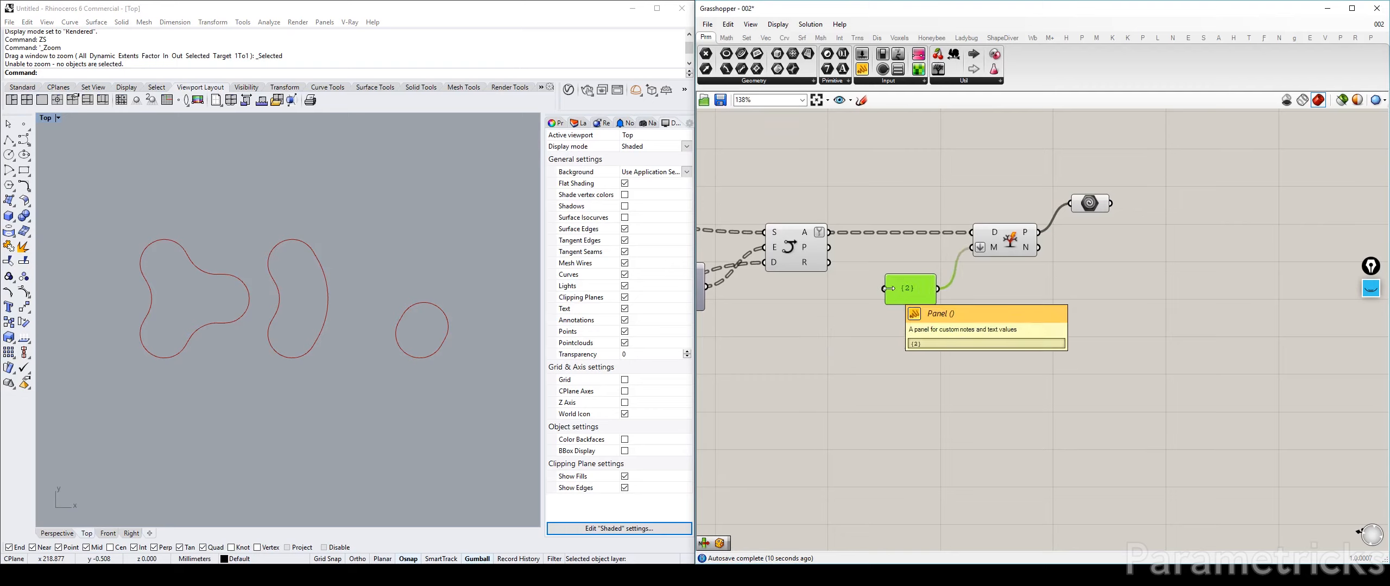
# Try editing the mask text in the panel feeding Split Tree, and move the panel directly below the component.
pyautogui.doubleClick(897, 293)
pyautogui.click(972, 371)
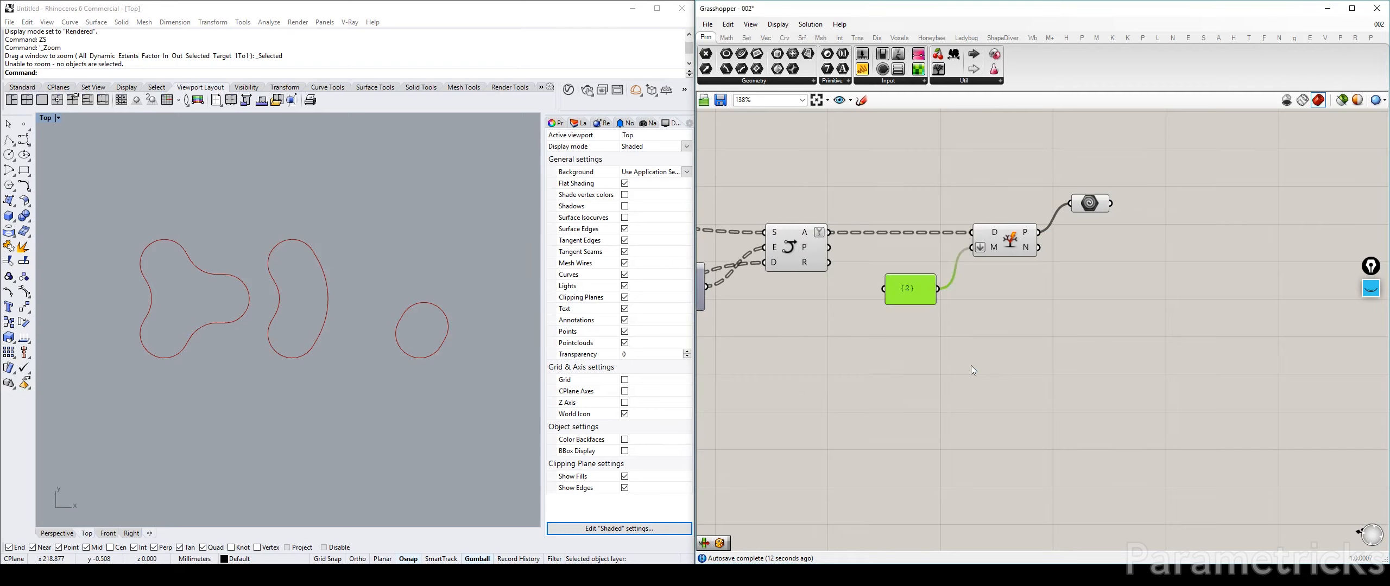
pyautogui.doubleClick(935, 280)
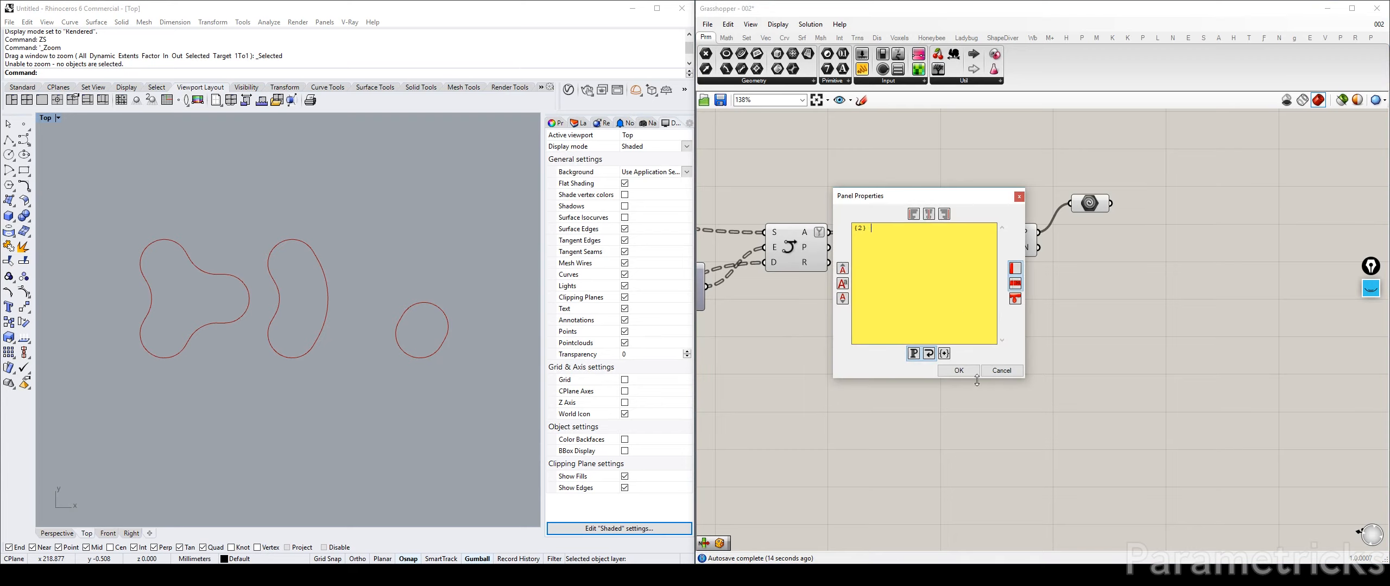
pyautogui.click(975, 377)
pyautogui.doubleClick(913, 293)
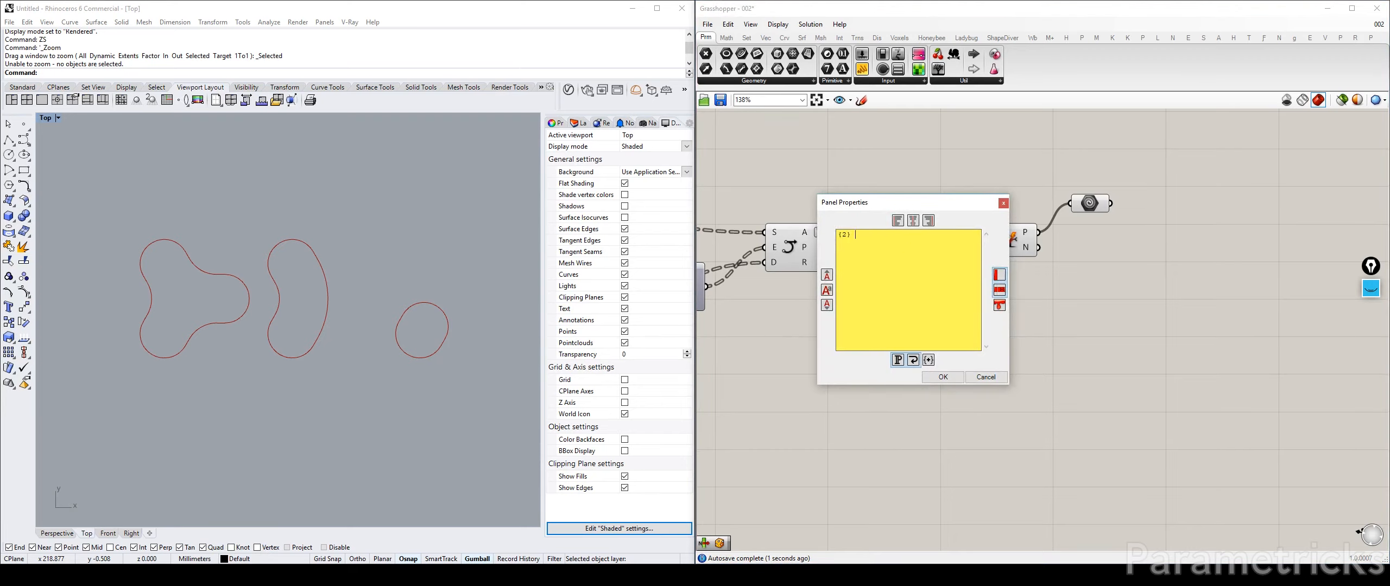
pyautogui.click(943, 377)
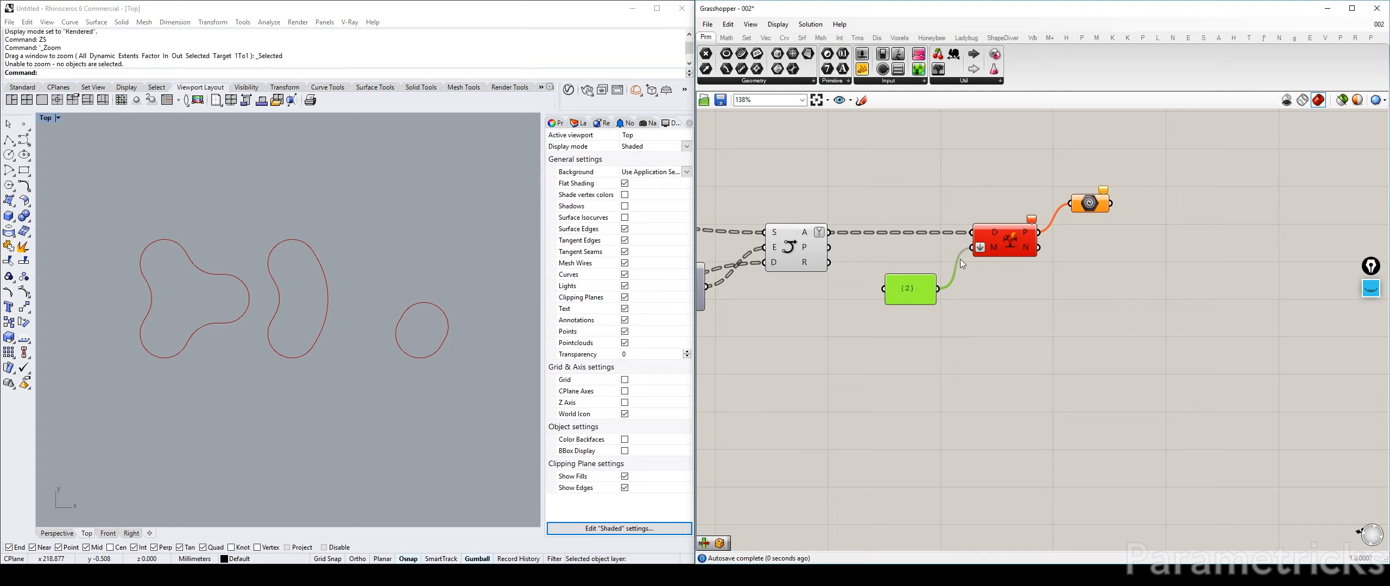
pyautogui.doubleClick(914, 292)
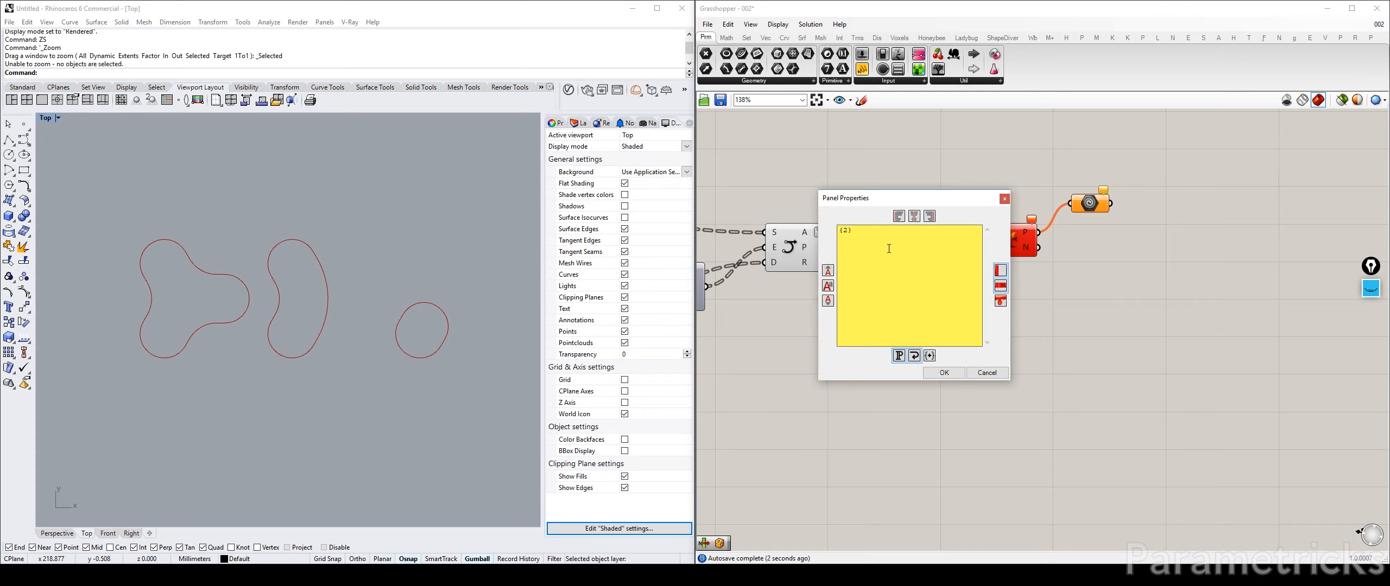
pyautogui.click(944, 372)
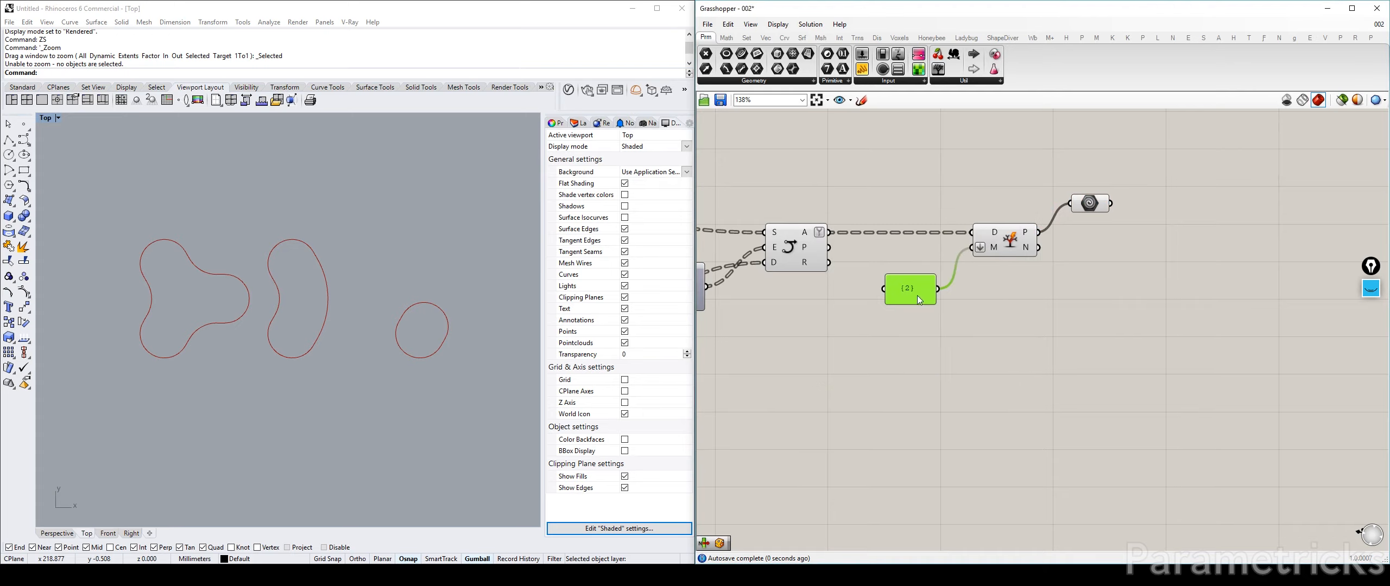
pyautogui.moveTo(917, 295); pyautogui.dragTo(999, 309)
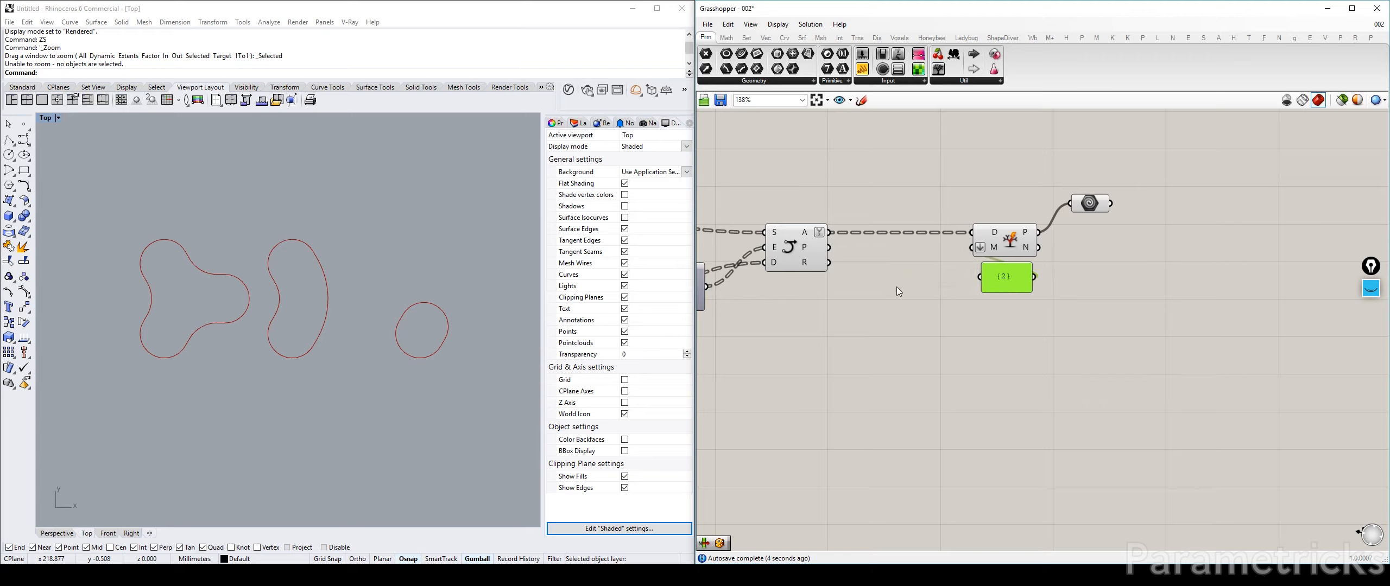
# Add a Tree Statistics component fed by the Arc output, and show its Paths output in the enlarged panel.
pyautogui.doubleClick(919, 367)
pyautogui.write('tre')
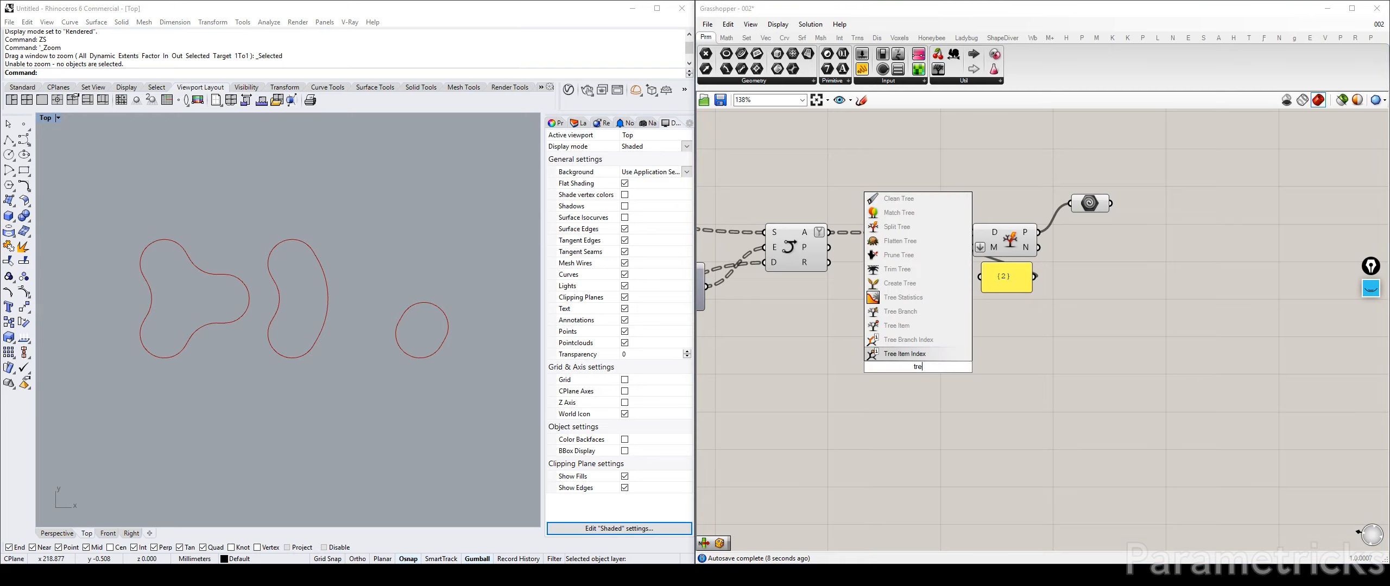
pyautogui.write('e stat')
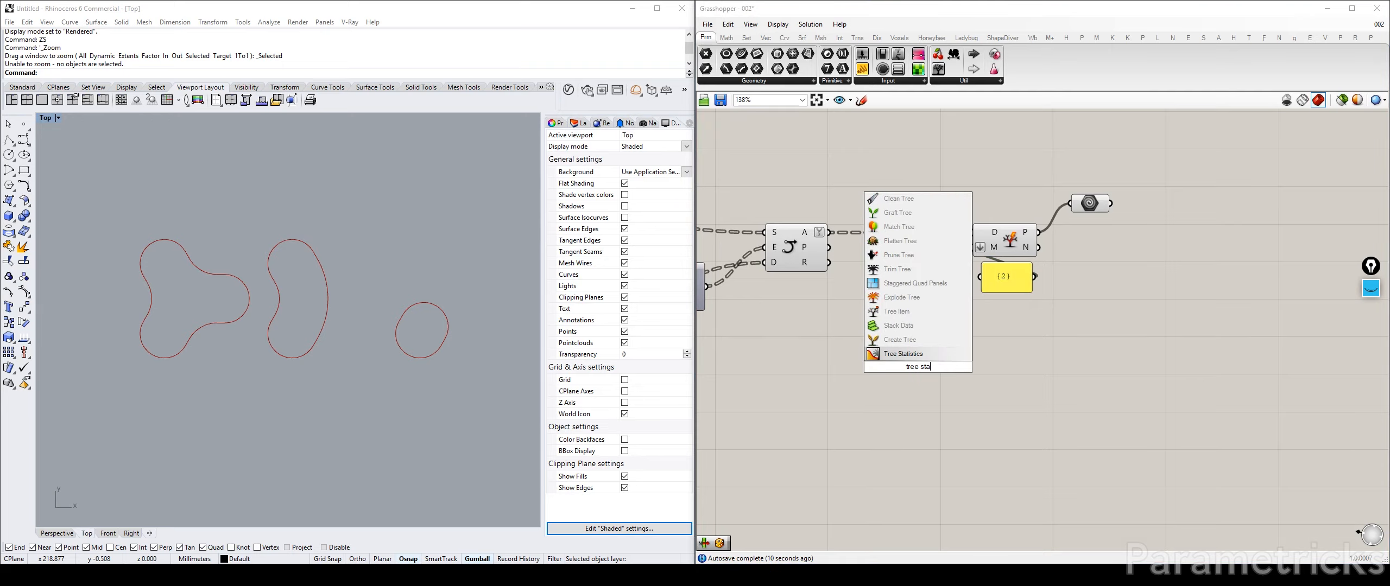
pyautogui.click(905, 355)
pyautogui.moveTo(915, 371); pyautogui.dragTo(891, 290)
pyautogui.moveTo(828, 232); pyautogui.dragTo(973, 287)
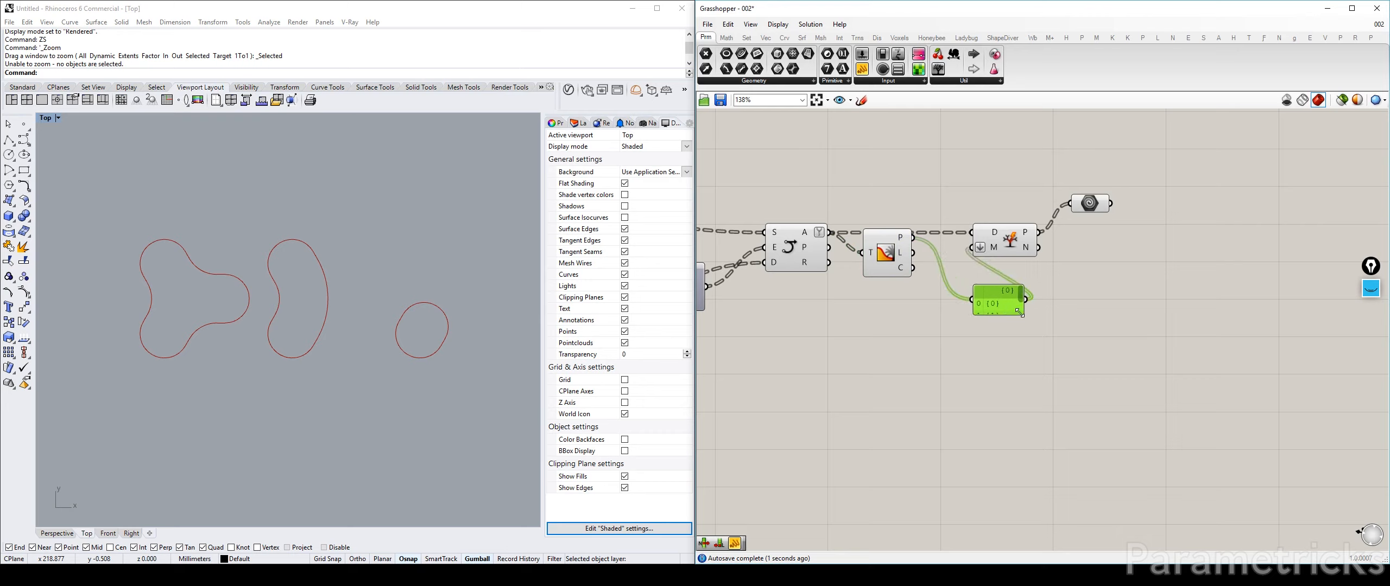
pyautogui.moveTo(1023, 315); pyautogui.dragTo(1085, 371)
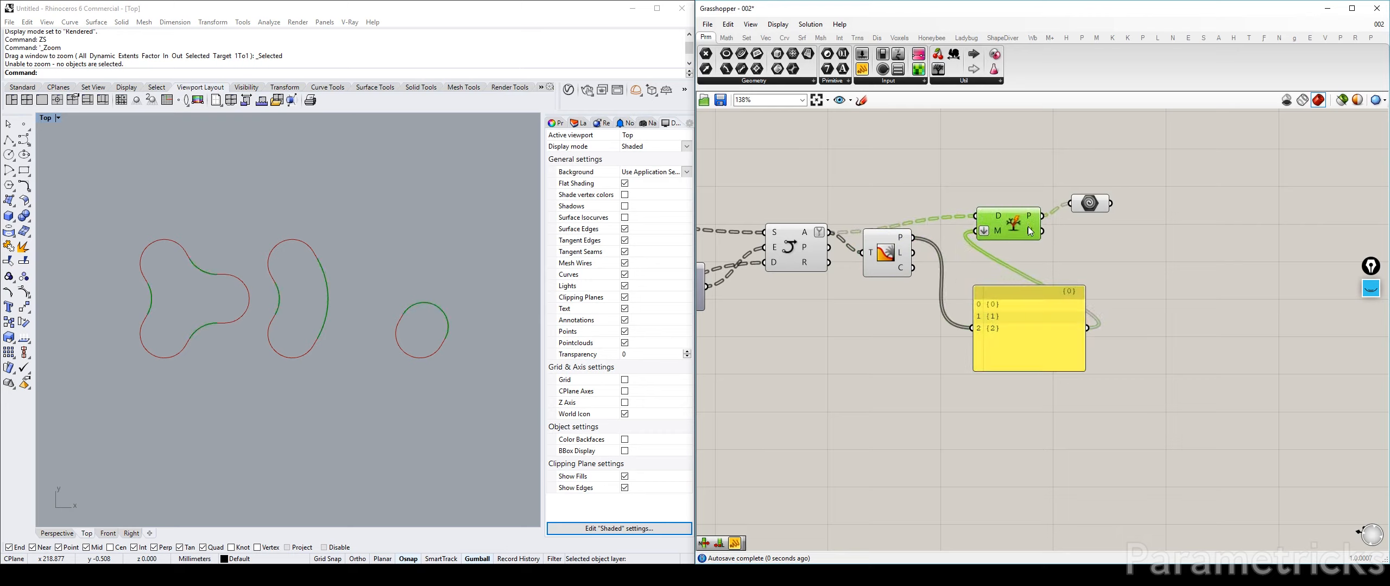
# Disconnect the panel from Split Tree's Masks input and space out Split Tree, Tree Statistics and the panel.
pyautogui.moveTo(1014, 245); pyautogui.dragTo(1018, 229)
pyautogui.keyDown('ctrl'); pyautogui.moveTo(1087, 328); pyautogui.dragTo(976, 230); pyautogui.keyUp('ctrl')
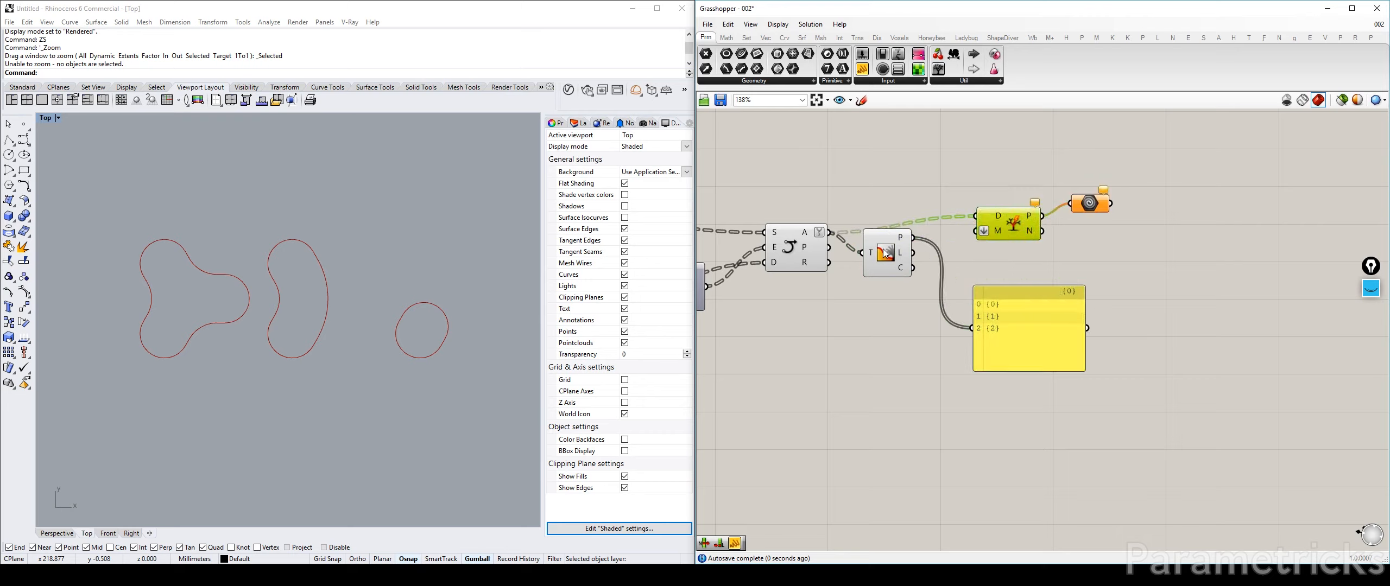
pyautogui.moveTo(885, 251); pyautogui.dragTo(878, 268)
pyautogui.moveTo(1002, 308); pyautogui.dragTo(1013, 303)
# Add a List Item component that takes the Tree Statistics paths through a reversed List input.
pyautogui.moveTo(703, 543); pyautogui.dragTo(888, 356)
pyautogui.moveTo(907, 253); pyautogui.dragTo(858, 342)
pyautogui.rightClick(880, 343)
pyautogui.click(906, 414)
# Connect the List Item output to Split Tree's Masks input, and delete the panel after checking the item in it.
pyautogui.moveTo(920, 357); pyautogui.dragTo(991, 315)
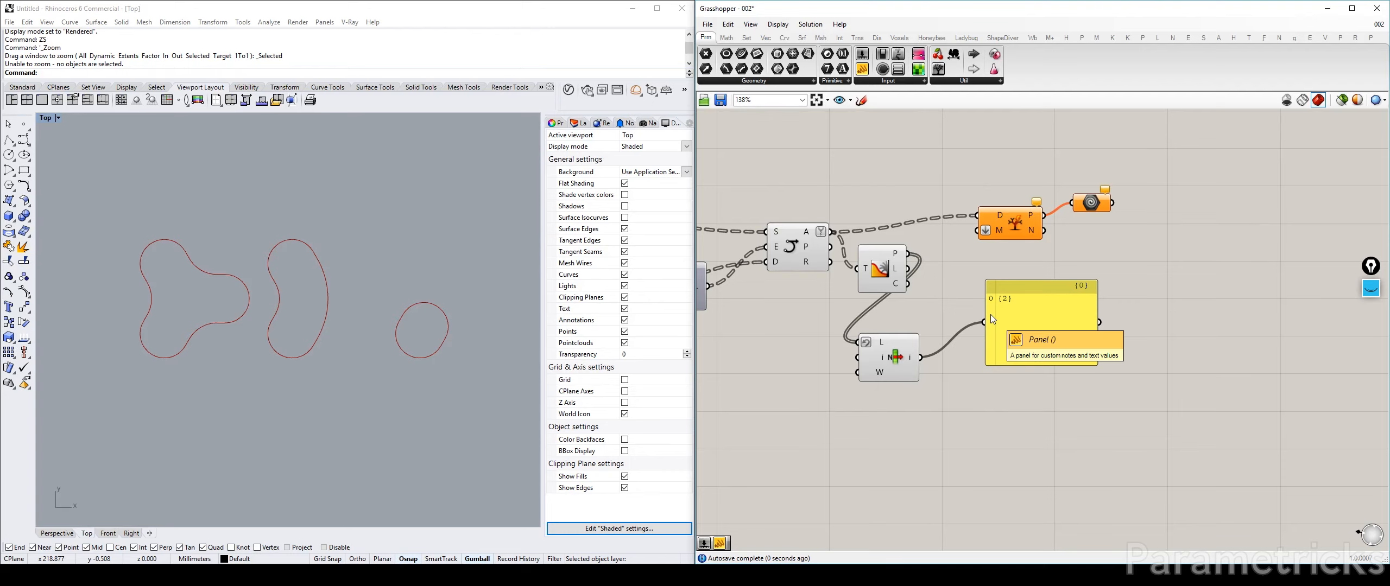
pyautogui.moveTo(921, 357); pyautogui.dragTo(977, 231)
pyautogui.click(1062, 313)
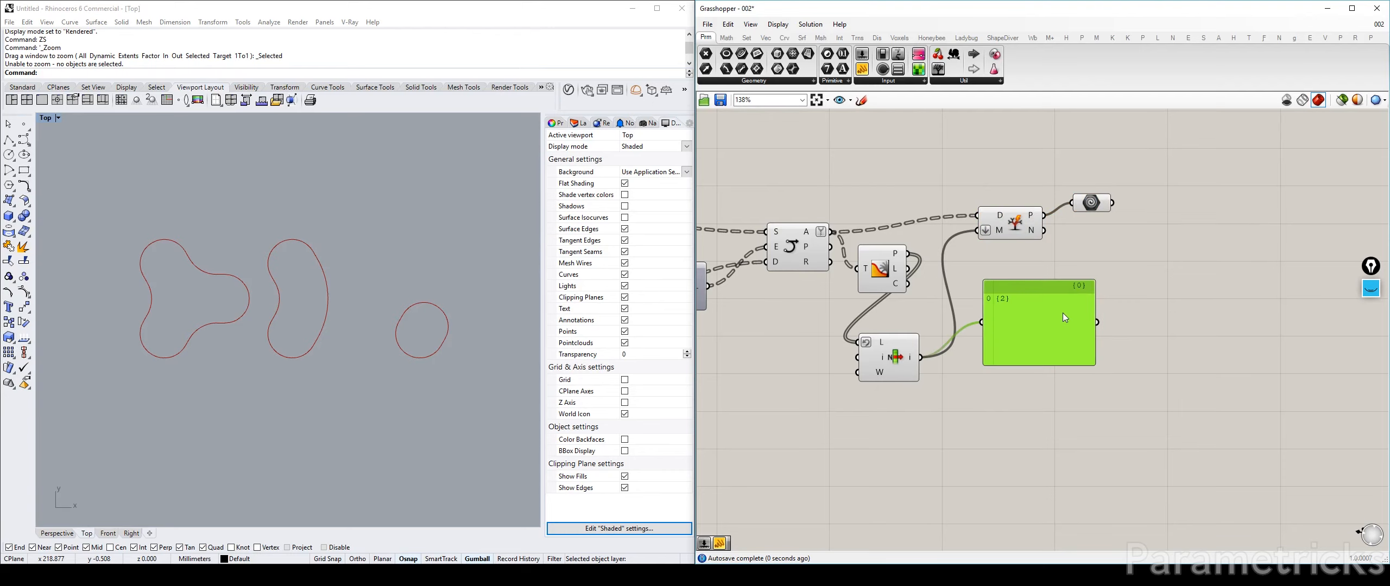
pyautogui.press('Delete')
# Align Tree Statistics, List Item and Split Tree in a row, and delete the Data parameter.
pyautogui.moveTo(881, 276); pyautogui.dragTo(872, 282)
pyautogui.moveTo(897, 358); pyautogui.dragTo(953, 273)
pyautogui.moveTo(1014, 223); pyautogui.dragTo(1030, 239)
pyautogui.moveTo(1091, 202); pyautogui.dragTo(1125, 224)
pyautogui.moveTo(1148, 281); pyautogui.dragTo(990, 303, button='right')
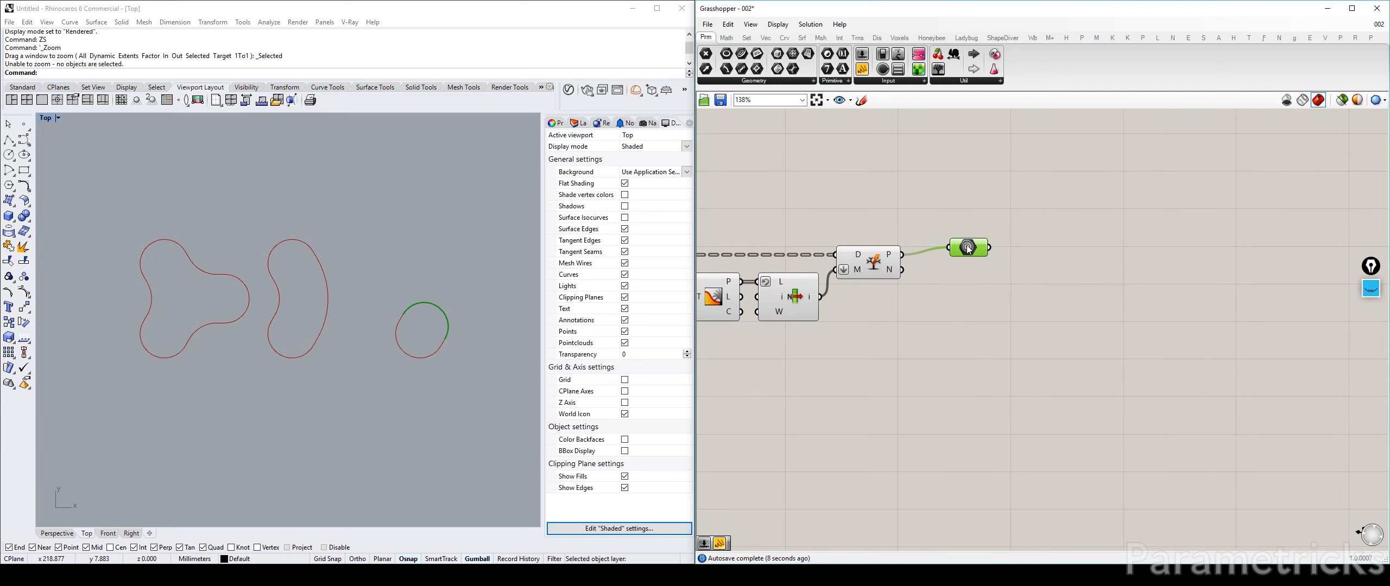
pyautogui.press('Delete')
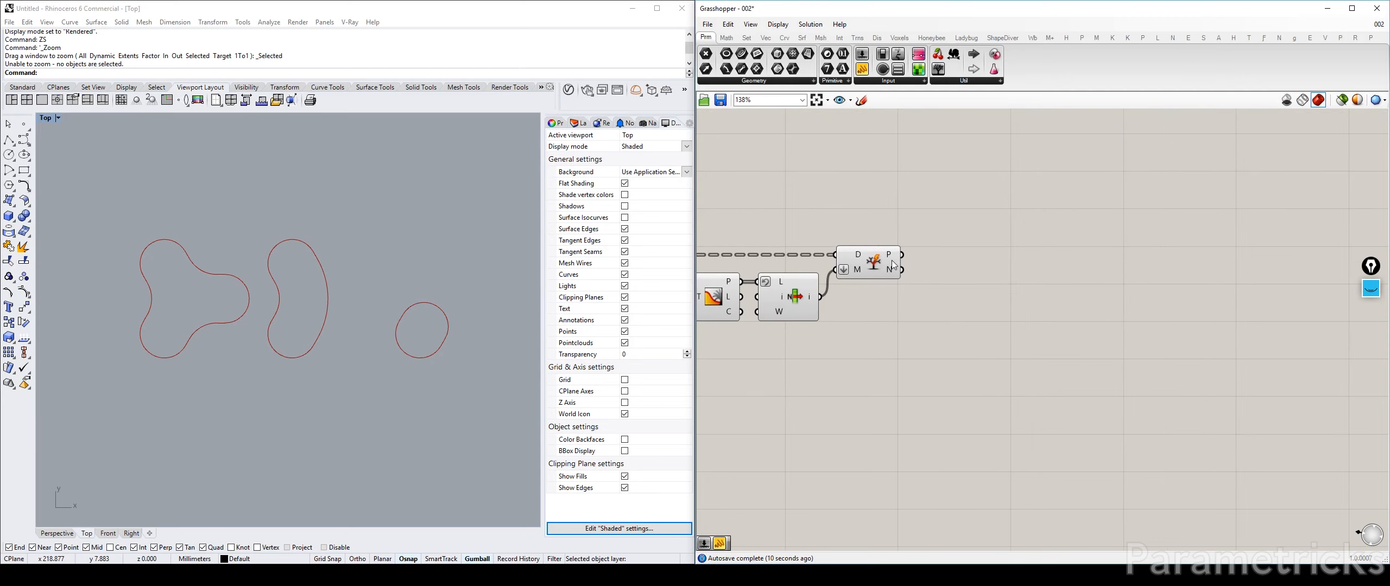
pyautogui.click(892, 261)
pyautogui.doubleClick(994, 241)
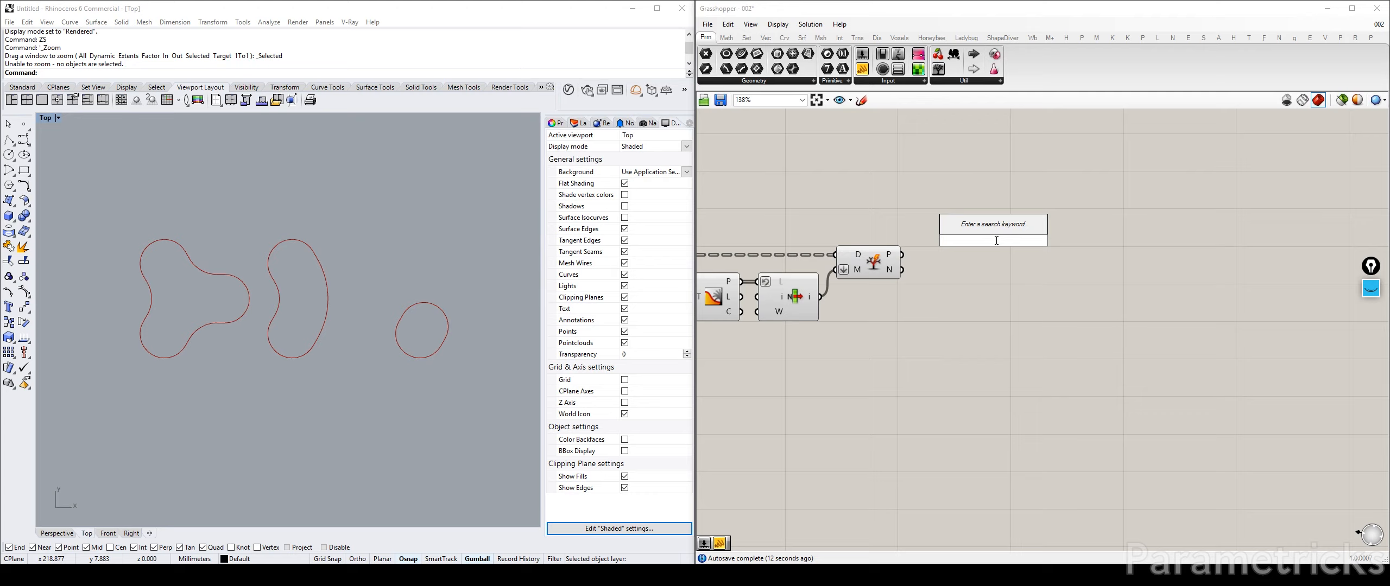
pyautogui.moveTo(309, 333)
pyautogui.mouseDown(button='right')
pyautogui.moveTo(393, 338)
pyautogui.moveTo(320, 344)
pyautogui.mouseUp(button='right')
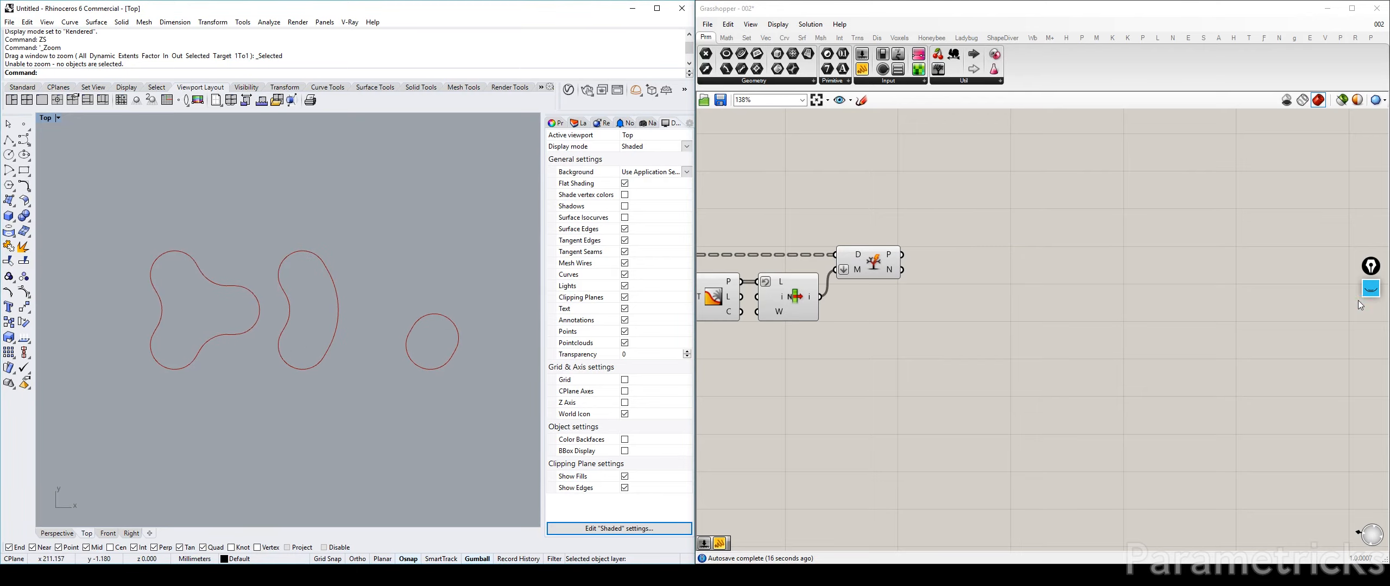
# Mark the second outline's arcs and the third outline's arcs and diagonal axis with pink pen strokes, and clear the annotations.
pyautogui.click(1371, 289)
pyautogui.moveTo(325, 353)
pyautogui.mouseDown()
pyautogui.moveTo(341, 301)
pyautogui.moveTo(326, 266)
pyautogui.mouseUp()
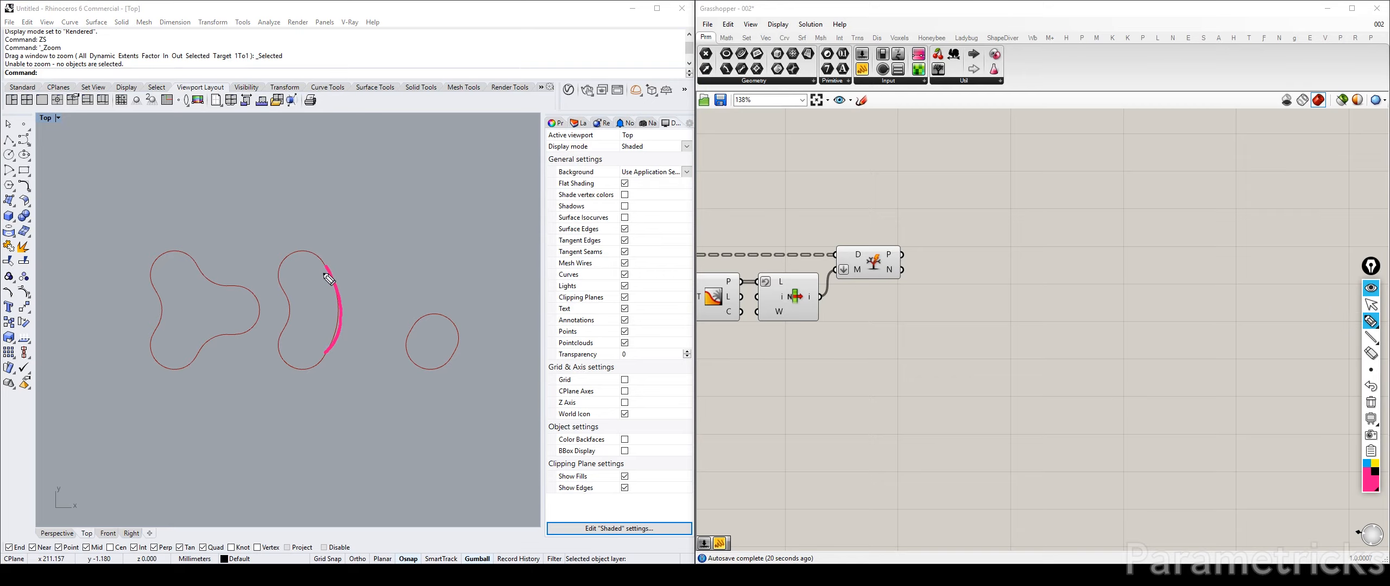
pyautogui.moveTo(281, 285); pyautogui.dragTo(284, 292)
pyautogui.moveTo(411, 328); pyautogui.dragTo(480, 288)
pyautogui.moveTo(401, 392); pyautogui.dragTo(430, 343)
pyautogui.moveTo(435, 331); pyautogui.dragTo(452, 307)
pyautogui.moveTo(466, 283); pyautogui.dragTo(477, 274)
pyautogui.moveTo(489, 257); pyautogui.dragTo(493, 253)
pyautogui.moveTo(454, 355)
pyautogui.mouseDown()
pyautogui.moveTo(470, 322)
pyautogui.moveTo(457, 267)
pyautogui.moveTo(486, 302)
pyautogui.mouseUp()
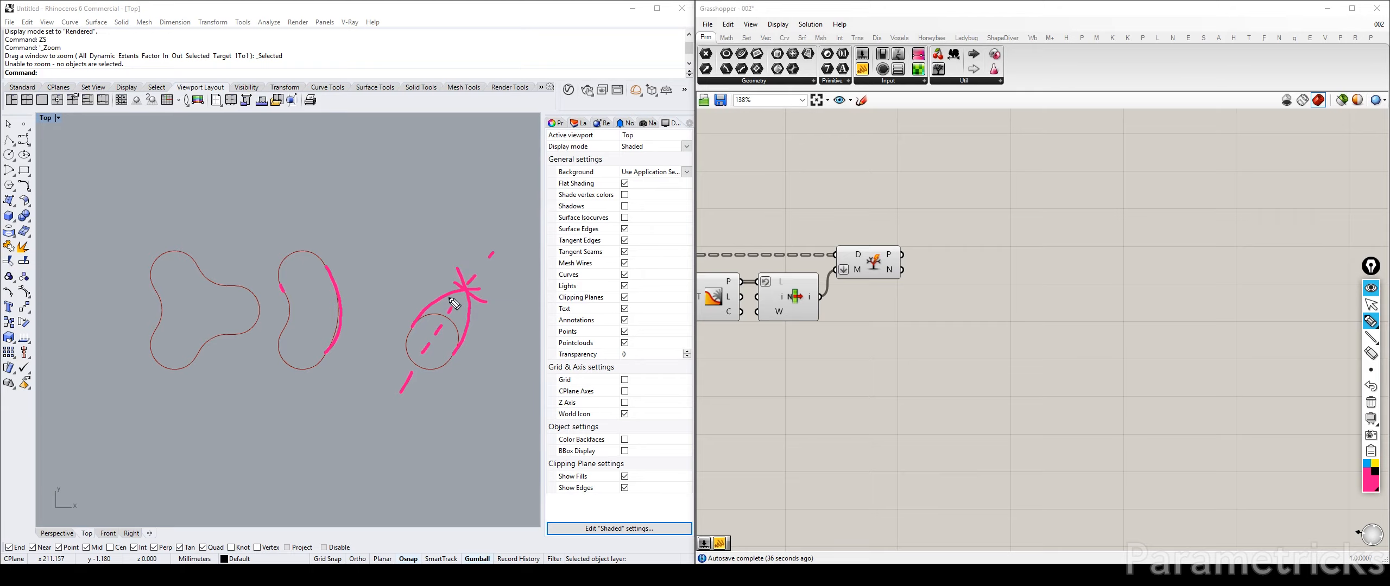
pyautogui.moveTo(470, 294); pyautogui.dragTo(444, 296)
pyautogui.click(1371, 403)
pyautogui.click(1370, 305)
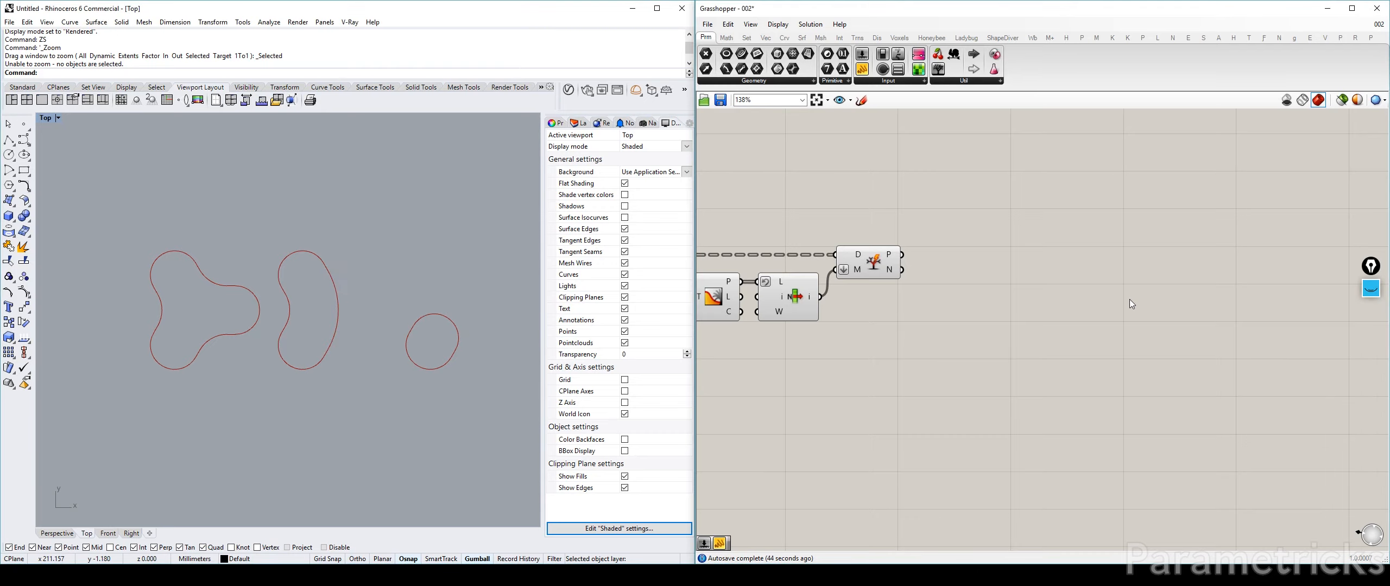
pyautogui.click(871, 257)
pyautogui.moveTo(948, 245); pyautogui.dragTo(846, 255, button='right')
pyautogui.click(886, 252)
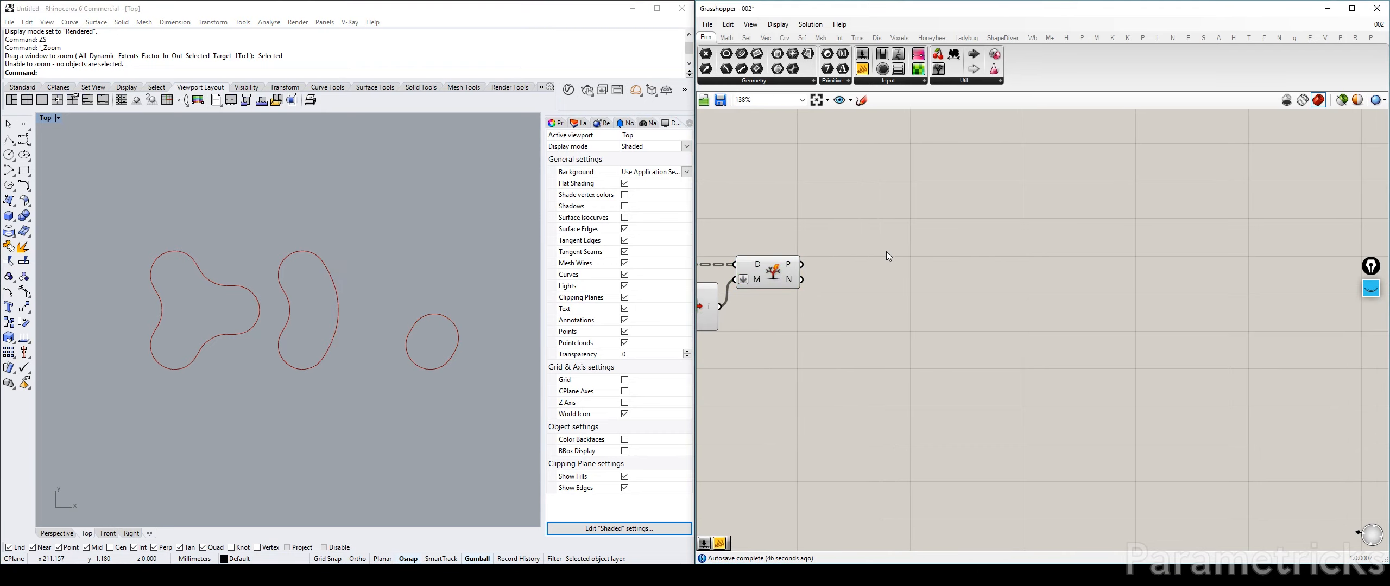
pyautogui.doubleClick(886, 252)
pyautogui.click(767, 226)
pyautogui.click(875, 241)
# Duplicate the Split Tree component and place the copy below the original.
pyautogui.moveTo(767, 226); pyautogui.dragTo(941, 238, button='right')
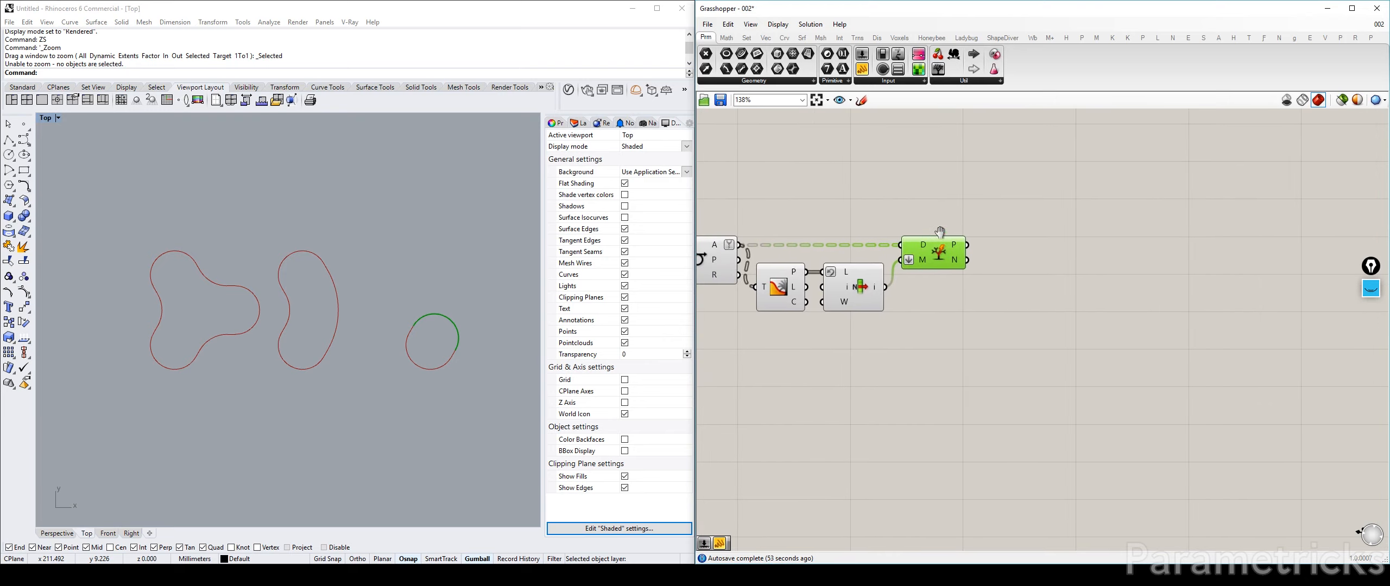
pyautogui.click(859, 288)
pyautogui.click(940, 254)
pyautogui.keyDown('alt'); pyautogui.moveTo(949, 317); pyautogui.dragTo(949, 317); pyautogui.keyUp('alt')
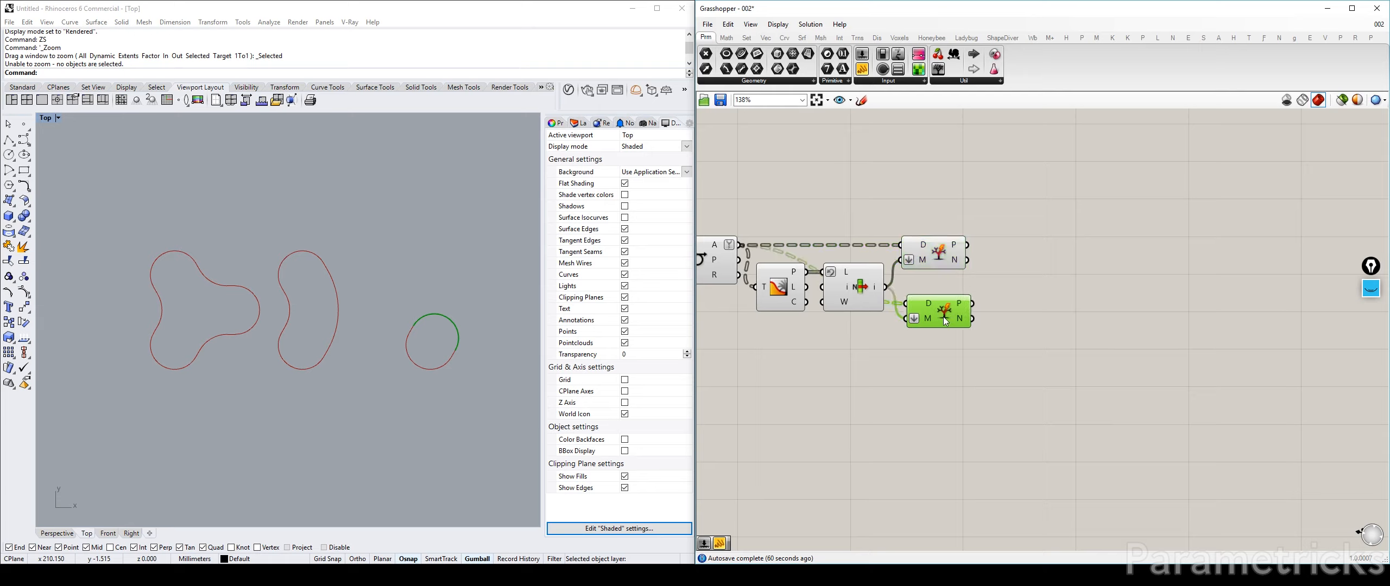
# Duplicate List Item without the reversed List input, and connect the copy's output to the second Split Tree's Masks input.
pyautogui.keyDown('alt'); pyautogui.moveTo(864, 295); pyautogui.dragTo(866, 358); pyautogui.keyUp('alt')
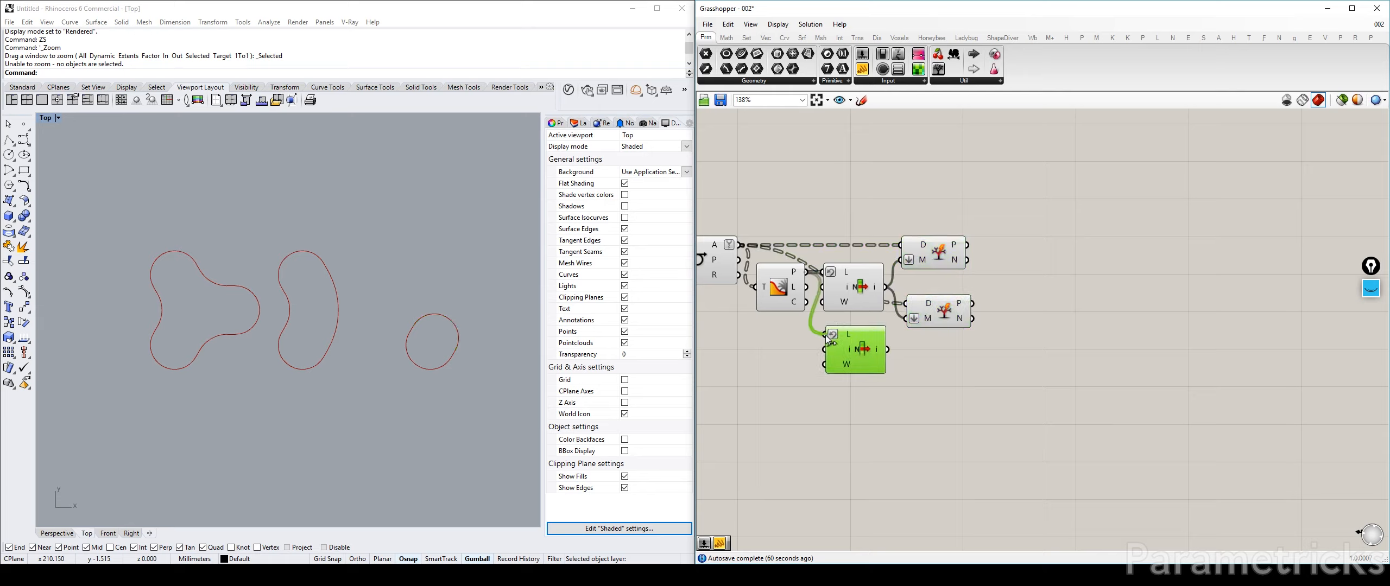
pyautogui.rightClick(846, 336)
pyautogui.click(880, 404)
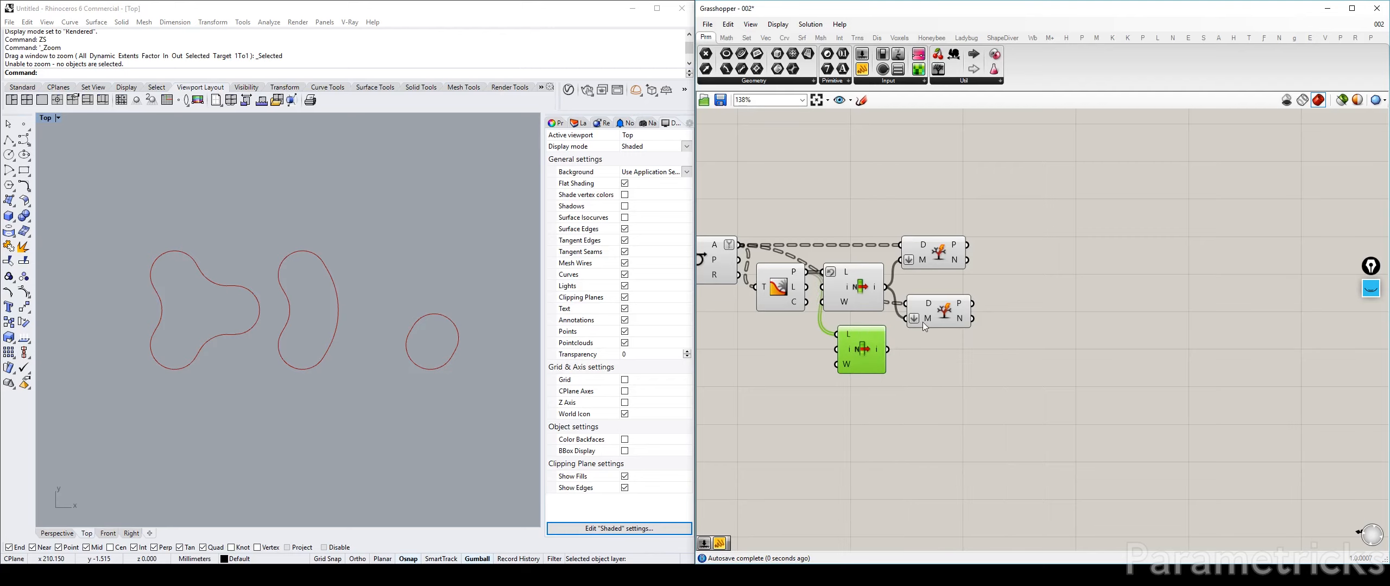
pyautogui.moveTo(887, 349)
pyautogui.mouseDown()
pyautogui.moveTo(907, 318)
pyautogui.moveTo(940, 326)
pyautogui.moveTo(867, 341)
pyautogui.mouseUp()
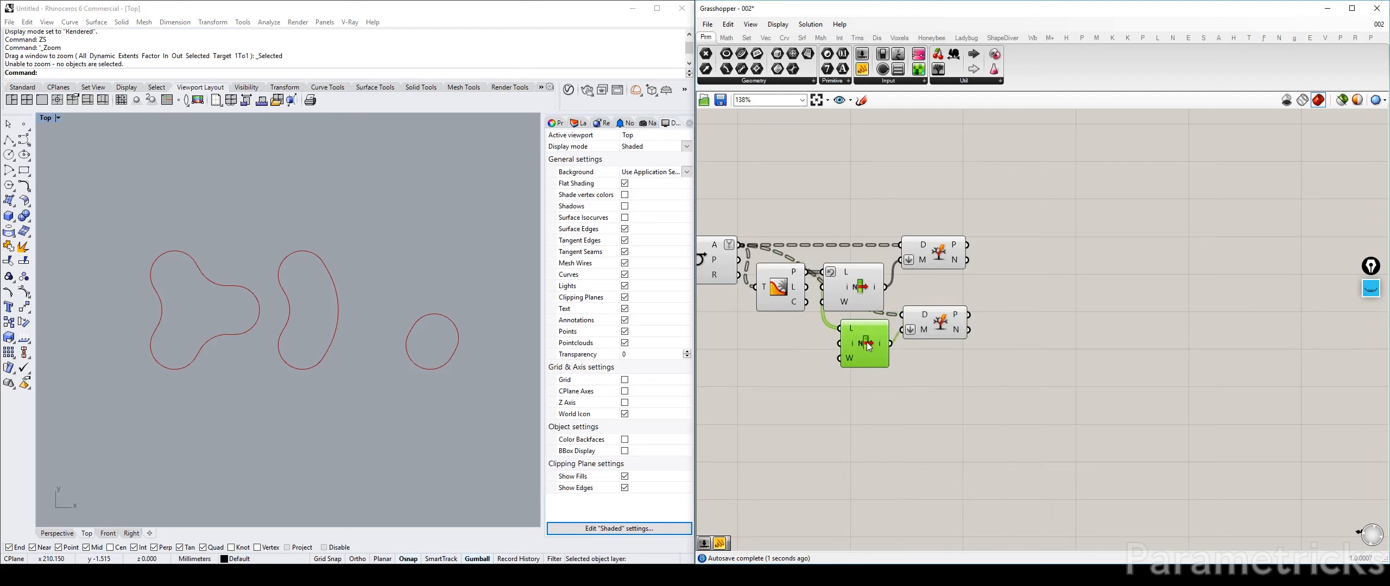
# Add a Value List component below Tree Statistics.
pyautogui.doubleClick(773, 341)
pyautogui.write('list')
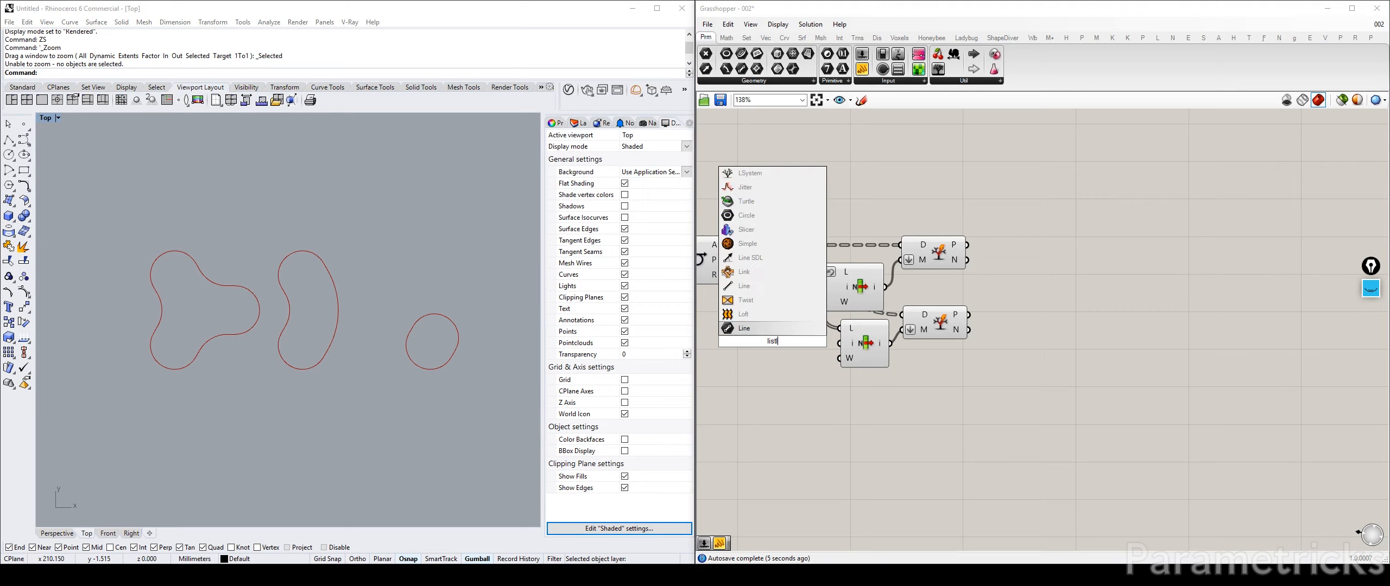
pyautogui.press('Escape')
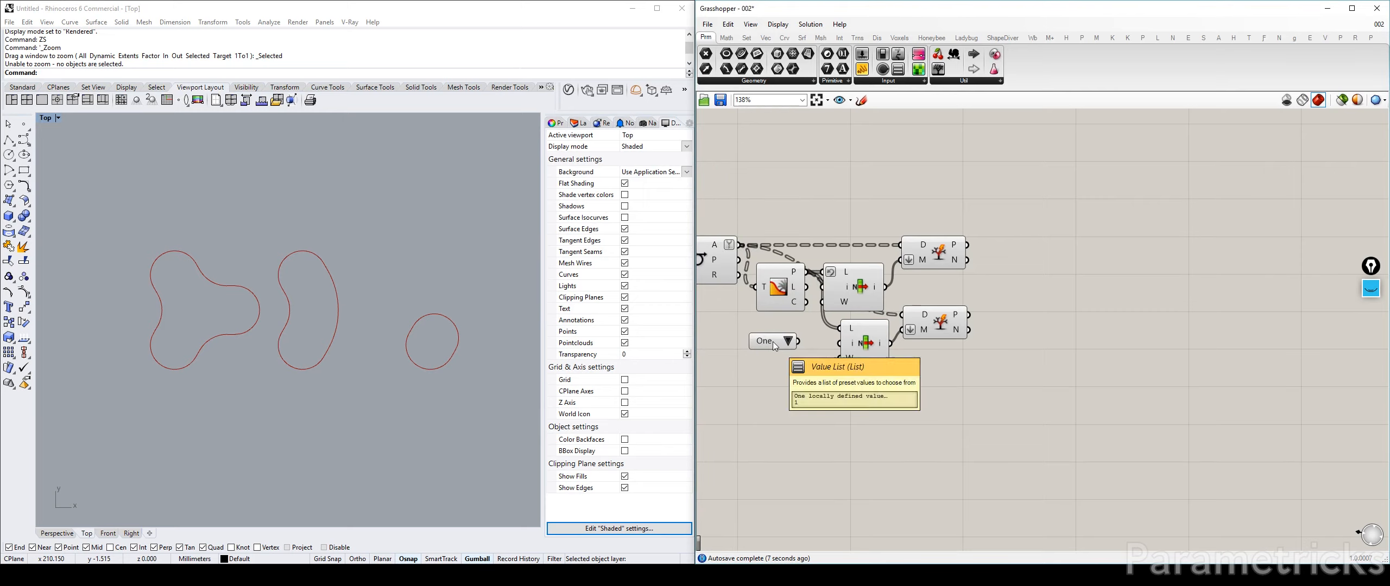
# Add a List Length component below Tree Statistics.
pyautogui.doubleClick(773, 341)
pyautogui.write('lisle')
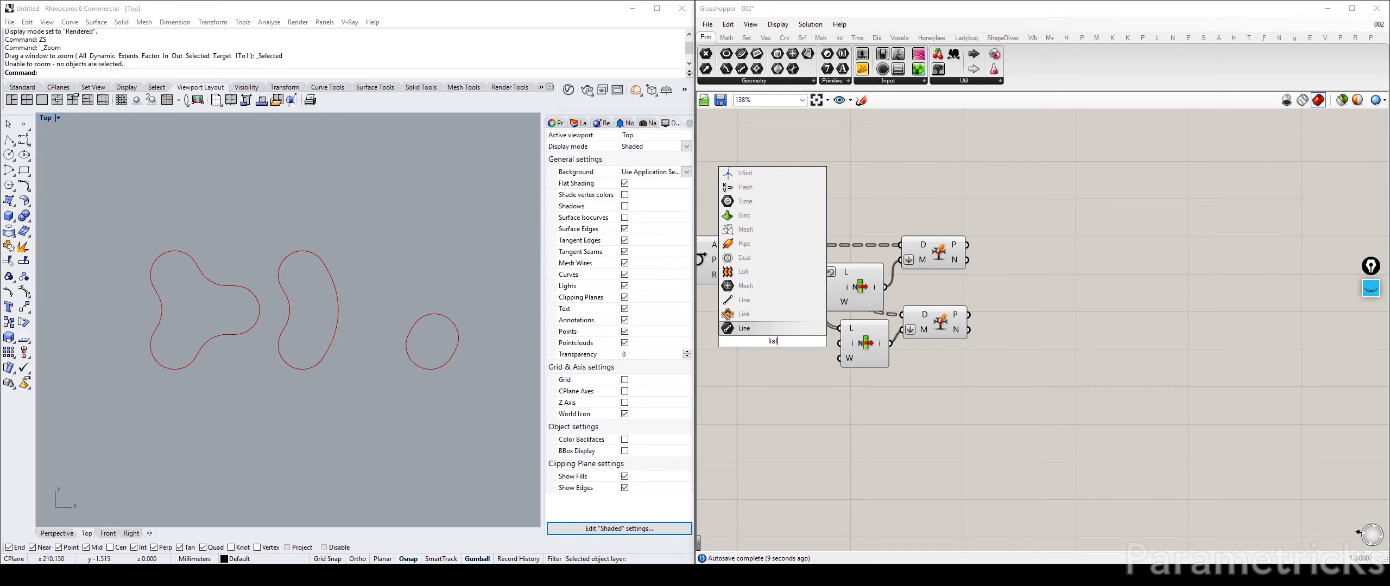
pyautogui.press('BackSpace')
pyautogui.press('BackSpace')
pyautogui.write('t')
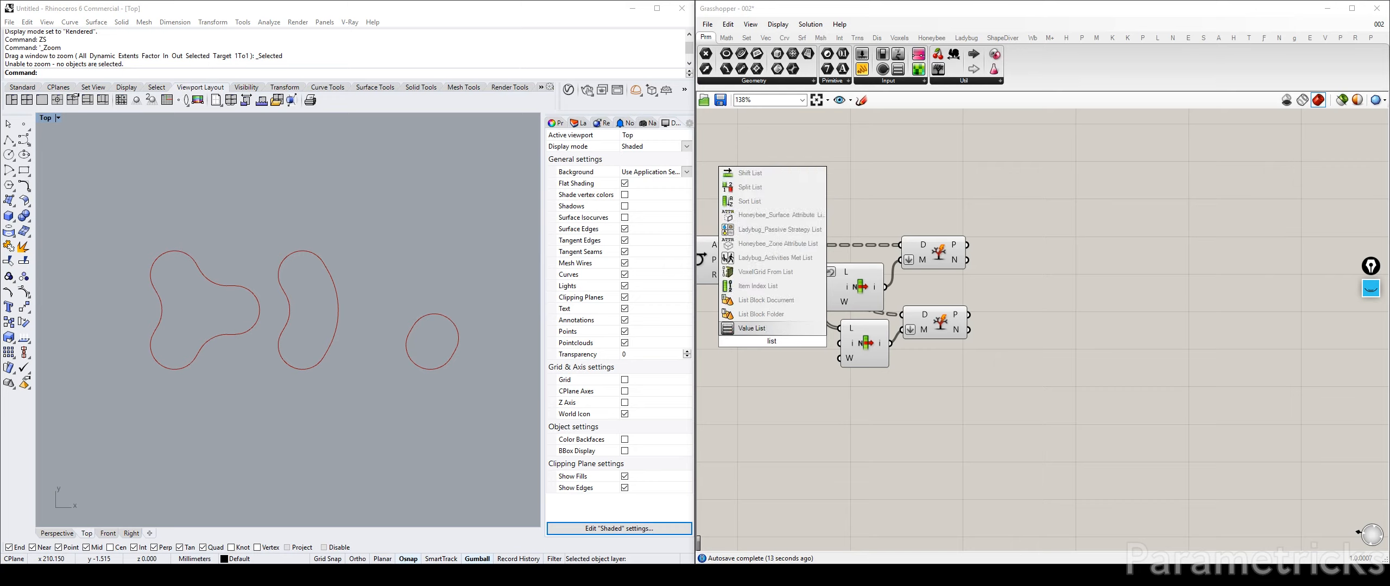
pyautogui.write(' len')
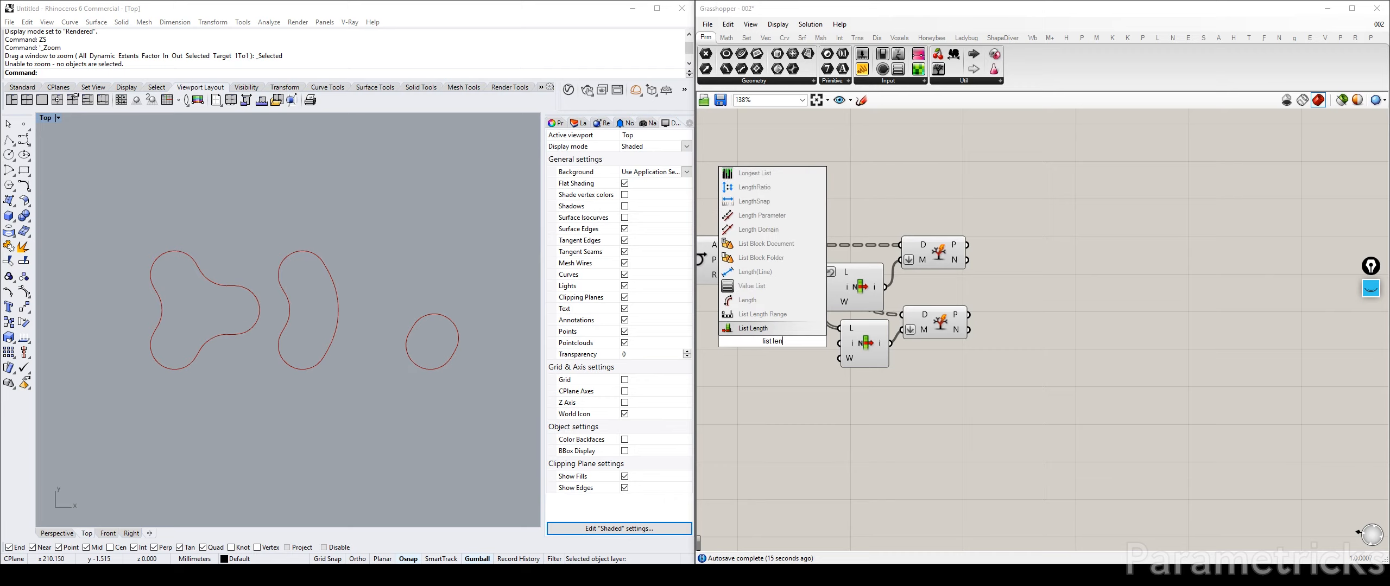
pyautogui.press('Return')
# Examine the upstream part of the definition and the data structure of the extended curves.
pyautogui.moveTo(783, 323); pyautogui.dragTo(1385, 276, button='right')
pyautogui.scroll(-3, 863, 291)
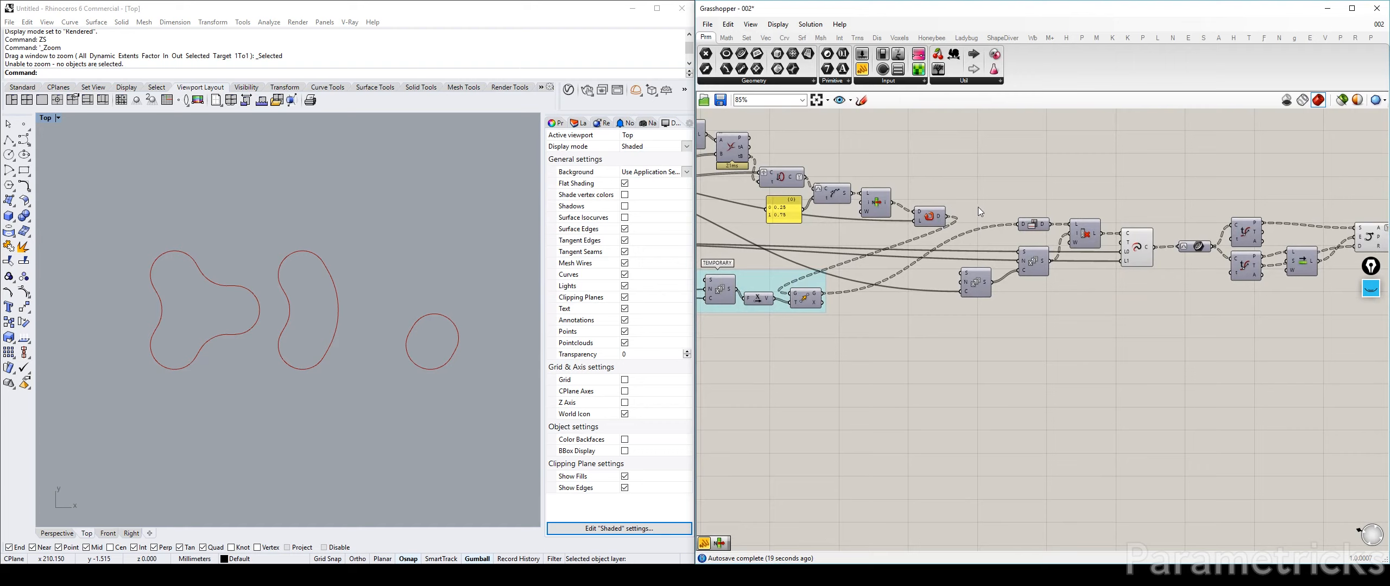
pyautogui.moveTo(878, 219); pyautogui.dragTo(1245, 283, button='right')
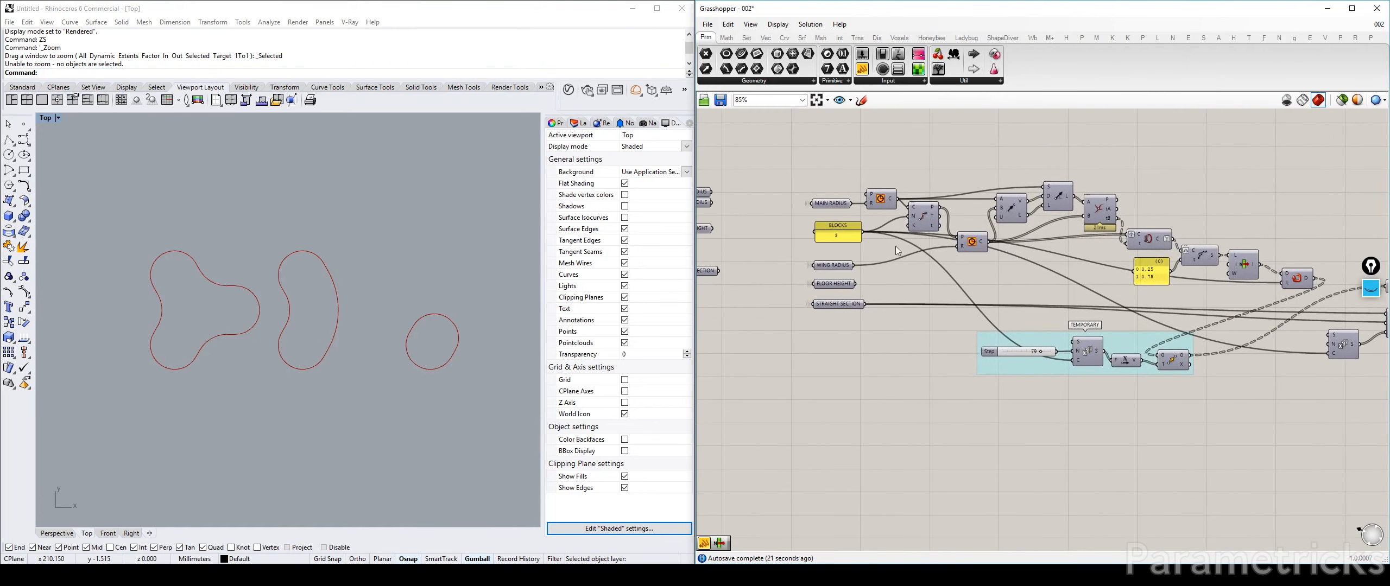
pyautogui.moveTo(1374, 256); pyautogui.dragTo(771, 230, button='right')
pyautogui.scroll(3, 1238, 317)
pyautogui.moveTo(1238, 318); pyautogui.dragTo(965, 295, button='right')
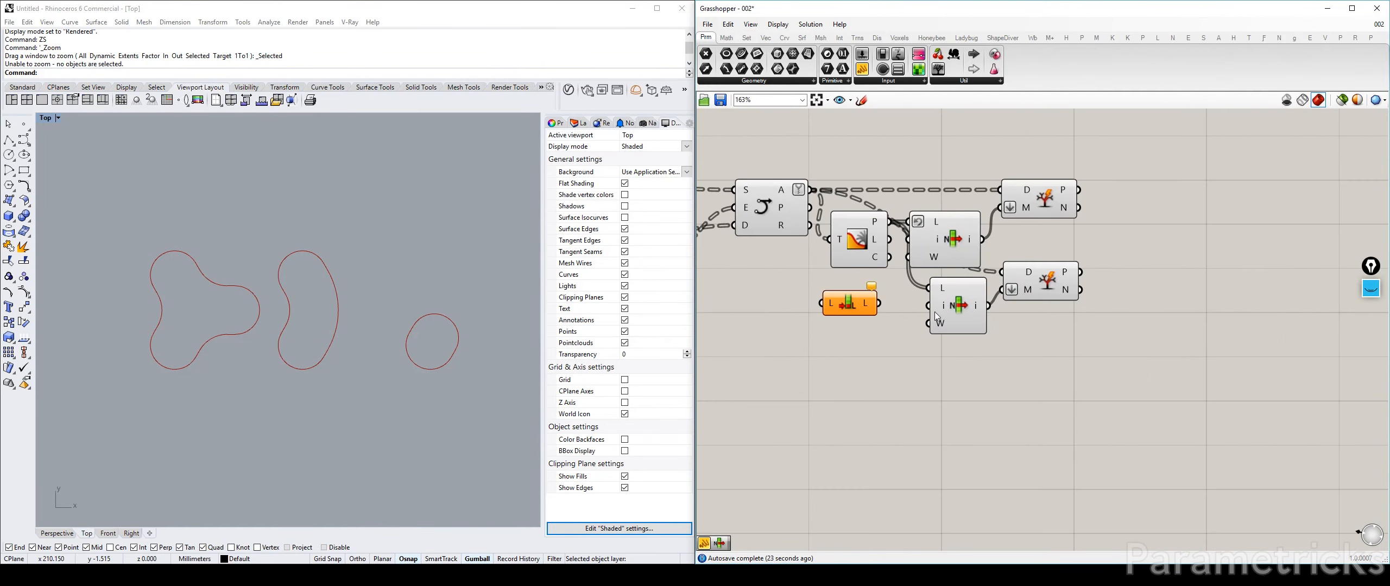
pyautogui.moveTo(866, 318); pyautogui.dragTo(1336, 320, button='right')
pyautogui.moveTo(809, 232)
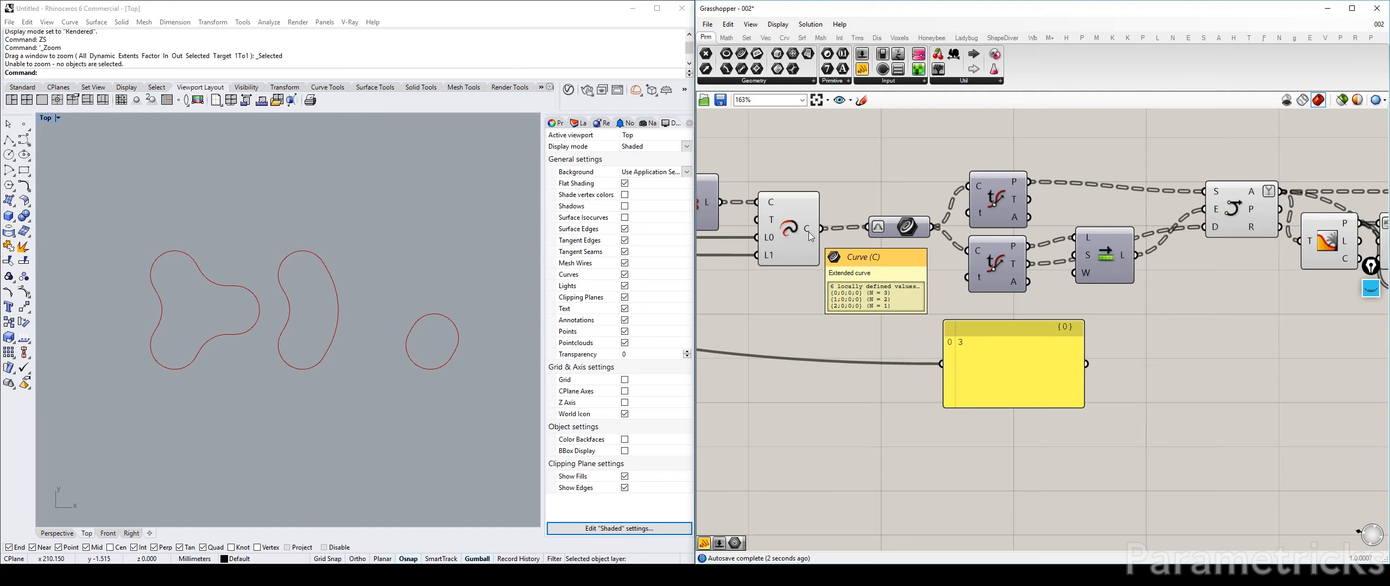
# Shift the List Items and Split Trees away from Tree Statistics, and connect the Count output to the panel placed below it.
pyautogui.moveTo(1379, 245); pyautogui.dragTo(1110, 251, button='right')
pyautogui.moveTo(783, 346); pyautogui.dragTo(1036, 314)
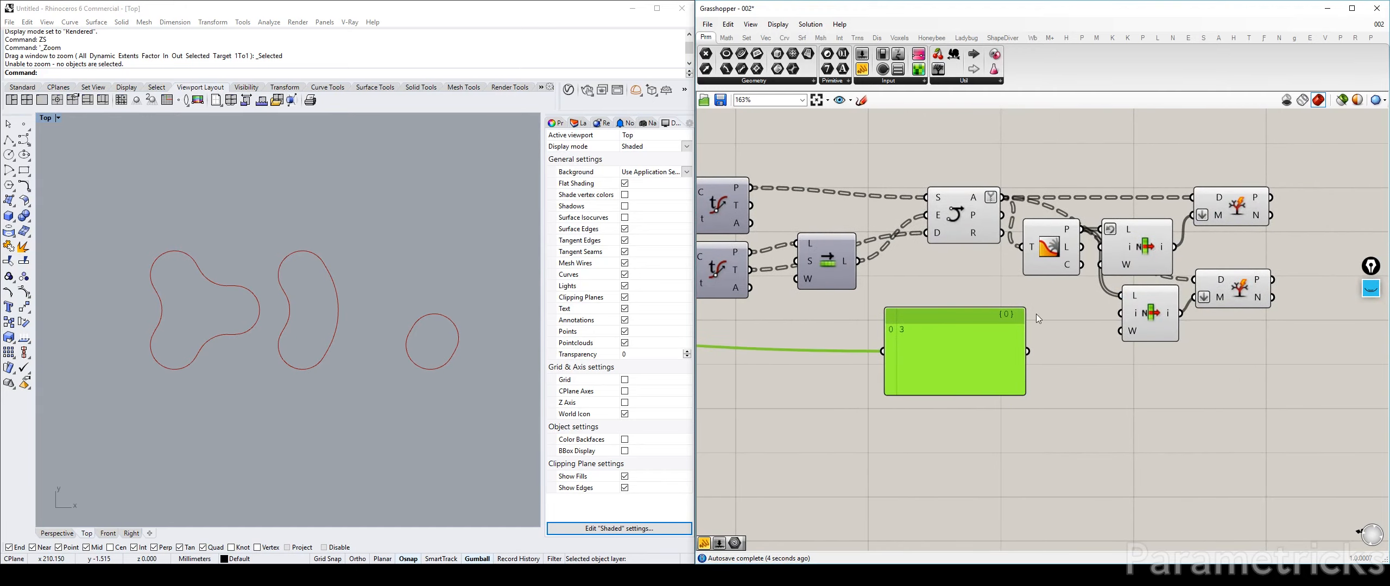
pyautogui.moveTo(1037, 318); pyautogui.dragTo(775, 302, button='right')
pyautogui.moveTo(1084, 145); pyautogui.dragTo(872, 280)
pyautogui.click(835, 246)
pyautogui.click(831, 243)
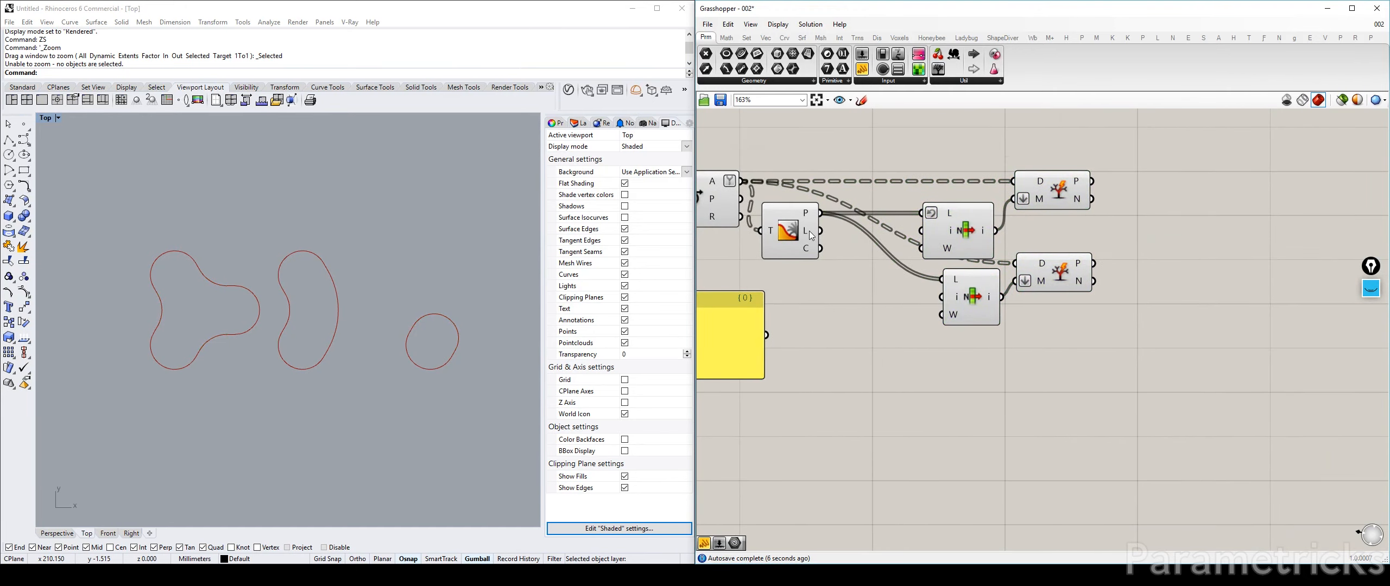
pyautogui.moveTo(811, 234); pyautogui.dragTo(946, 233, button='right')
pyautogui.moveTo(756, 333); pyautogui.dragTo(944, 248)
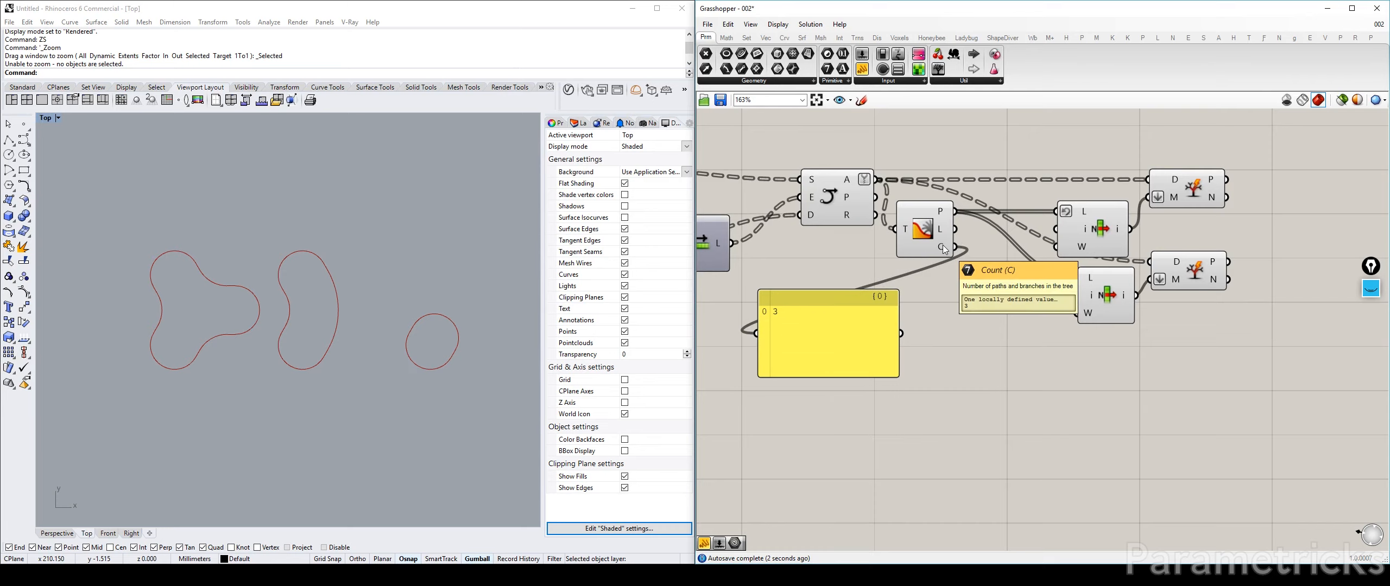
# Delete the panel and the unconnected Integer parameter below Tree Statistics, aligning the second List Item under the first.
pyautogui.click(827, 328)
pyautogui.moveTo(985, 272); pyautogui.dragTo(833, 305, button='right')
pyautogui.press('Delete')
pyautogui.rightClick(794, 280)
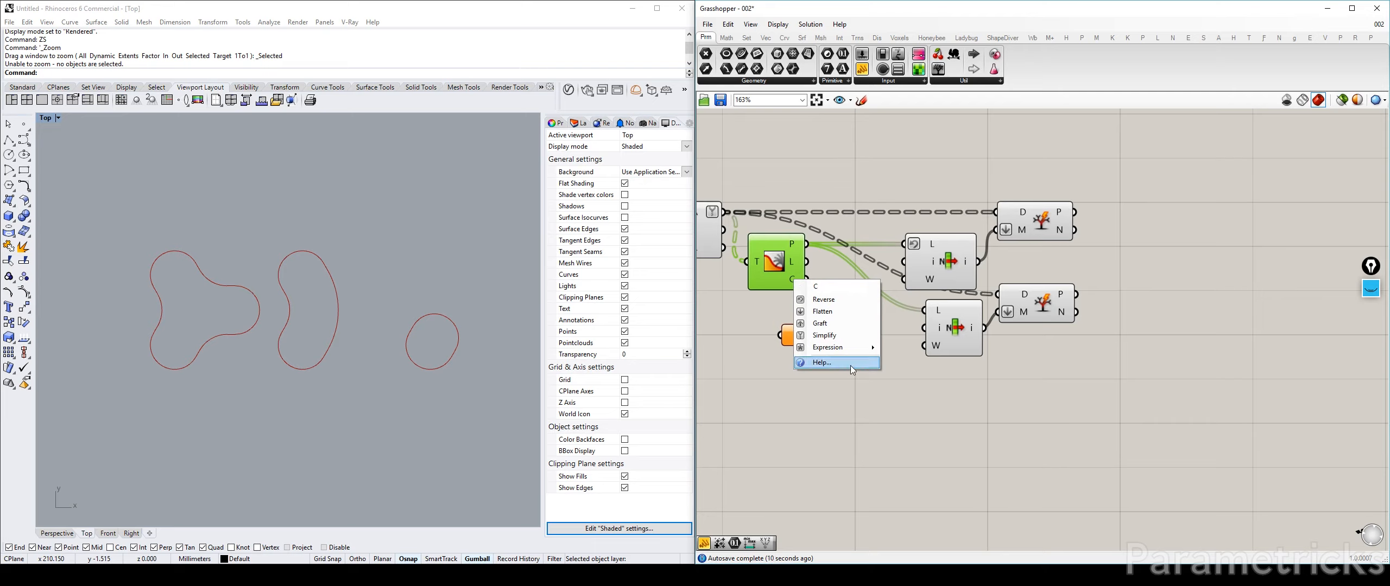
pyautogui.click(745, 320)
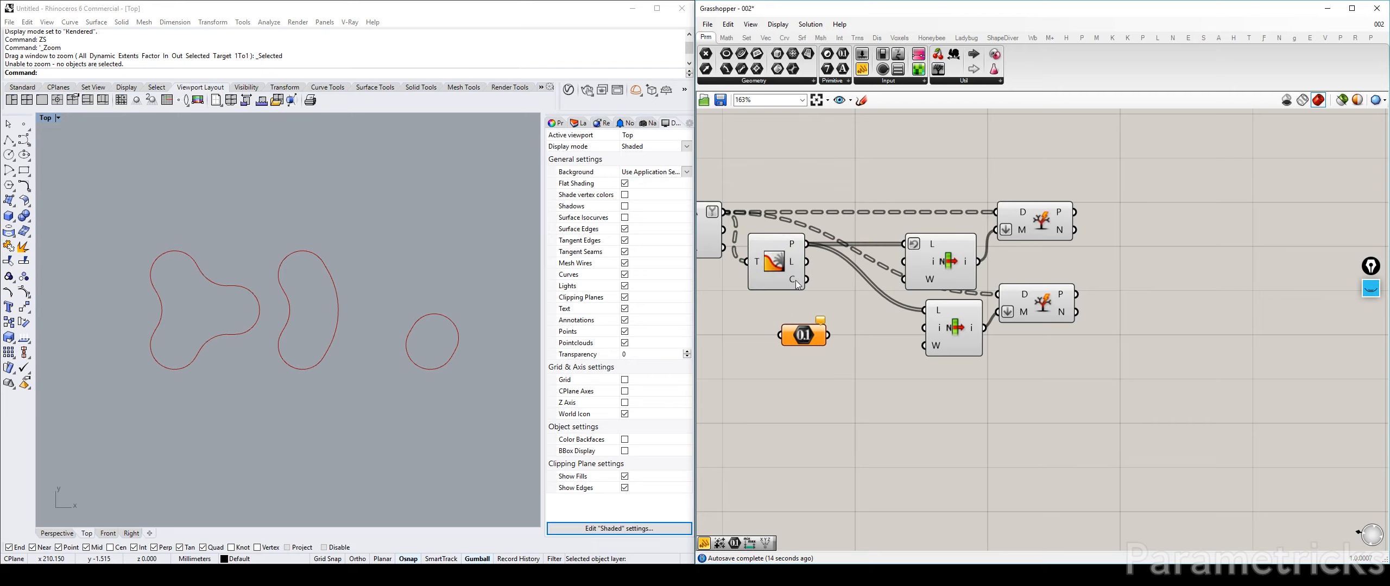
pyautogui.moveTo(954, 331); pyautogui.dragTo(931, 328)
pyautogui.click(804, 335)
pyautogui.press('Delete')
# Add one panel reading Tree Statistics' Count output and another reading the first List Item's output.
pyautogui.click(704, 543)
pyautogui.click(821, 397)
pyautogui.moveTo(807, 279); pyautogui.dragTo(750, 397)
pyautogui.click(1035, 221)
pyautogui.doubleClick(976, 392)
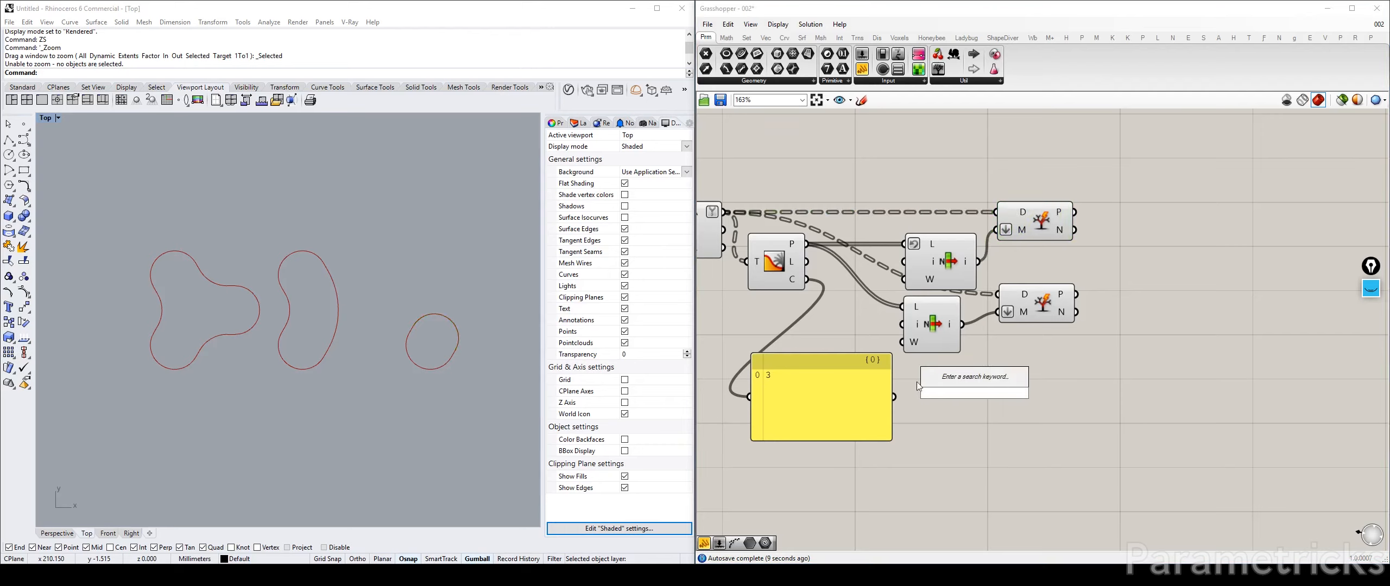
pyautogui.moveTo(979, 262); pyautogui.dragTo(1206, 282)
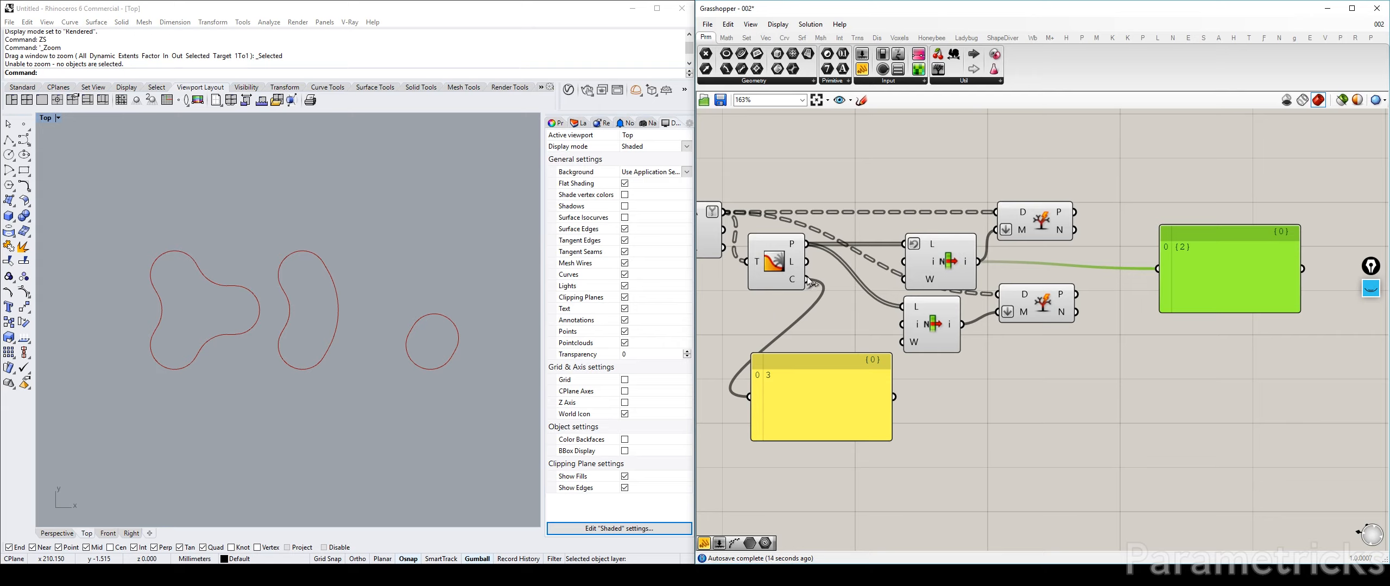
# Connect Tree Statistics' Count output to the second List Item's Index input and give the Count output the expression x-2.
pyautogui.moveTo(807, 280); pyautogui.dragTo(913, 329)
pyautogui.rightClick(793, 279)
pyautogui.moveTo(831, 365)
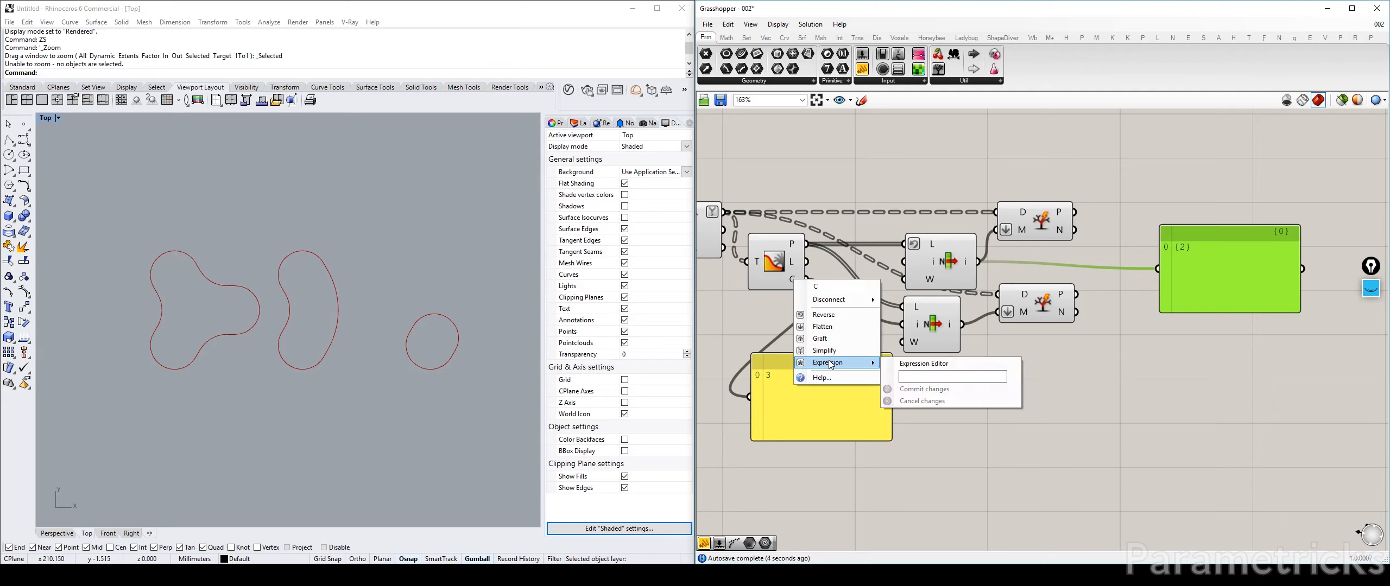
pyautogui.click(910, 376)
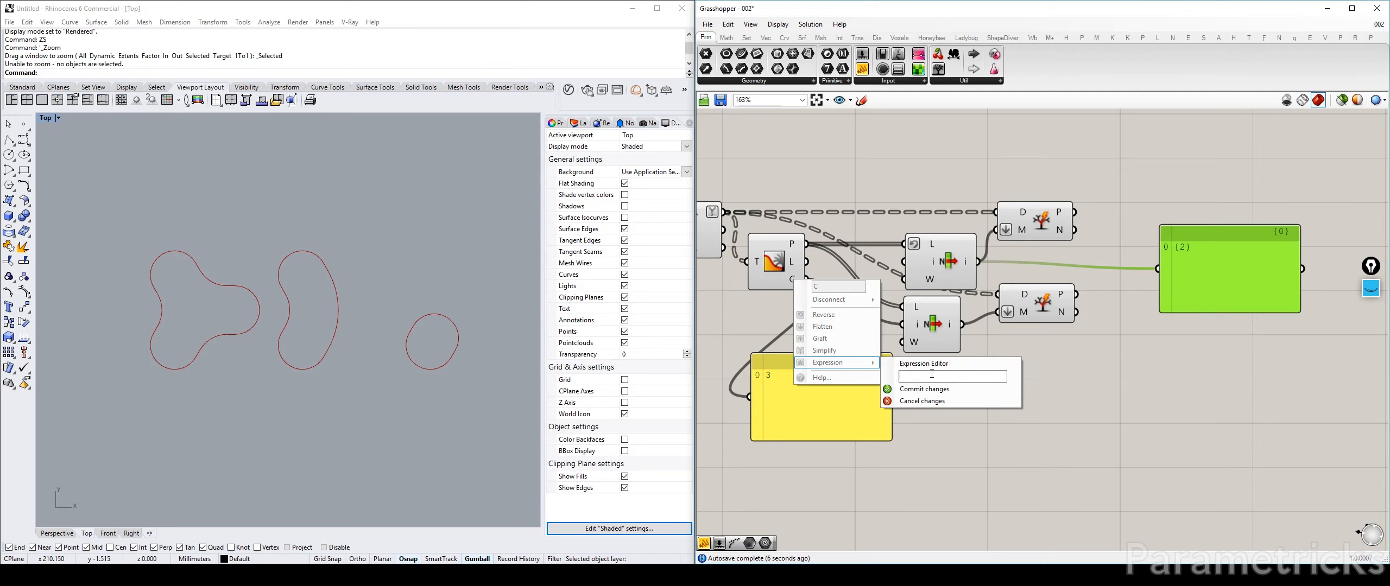
pyautogui.write('x')
pyautogui.write('^2')
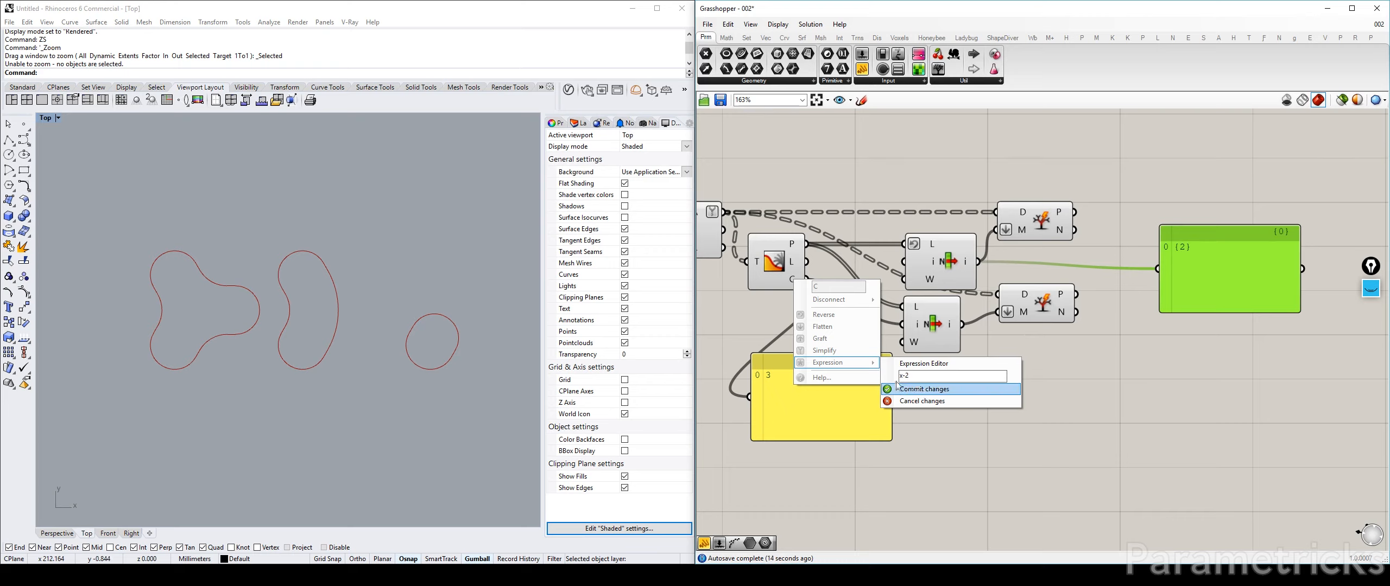
pyautogui.click(923, 390)
pyautogui.click(939, 336)
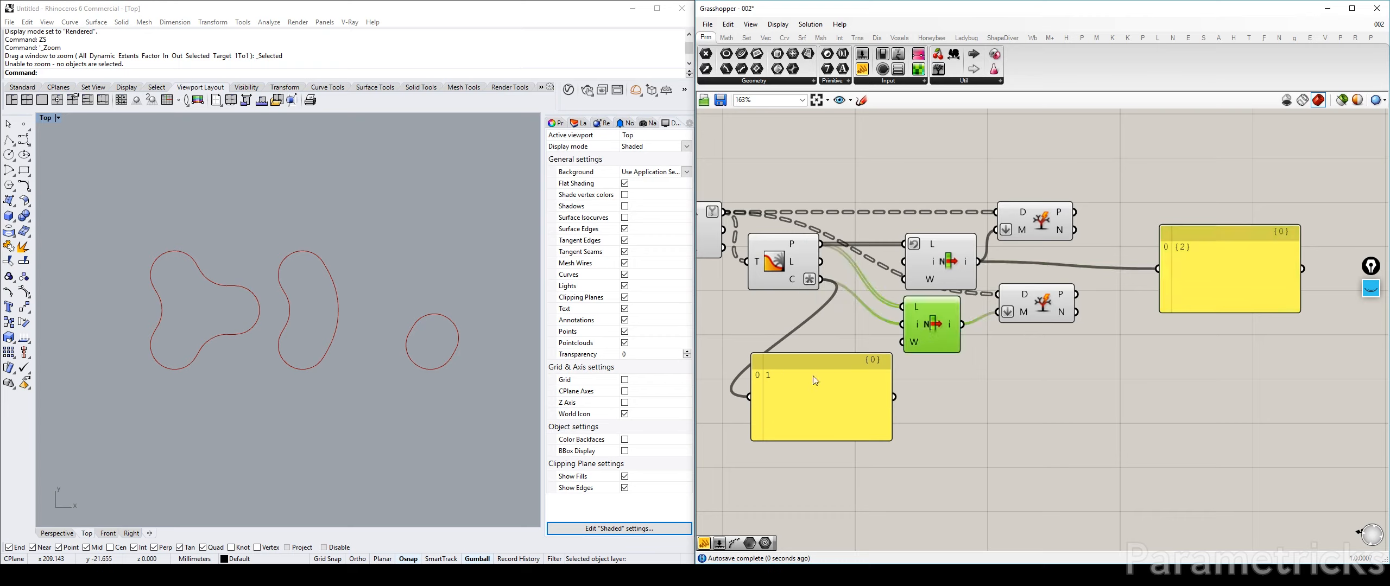
# Display the second List Item's output in the lower panel and check the arcs picked out by the second Split Tree.
pyautogui.click(789, 391)
pyautogui.press('Delete')
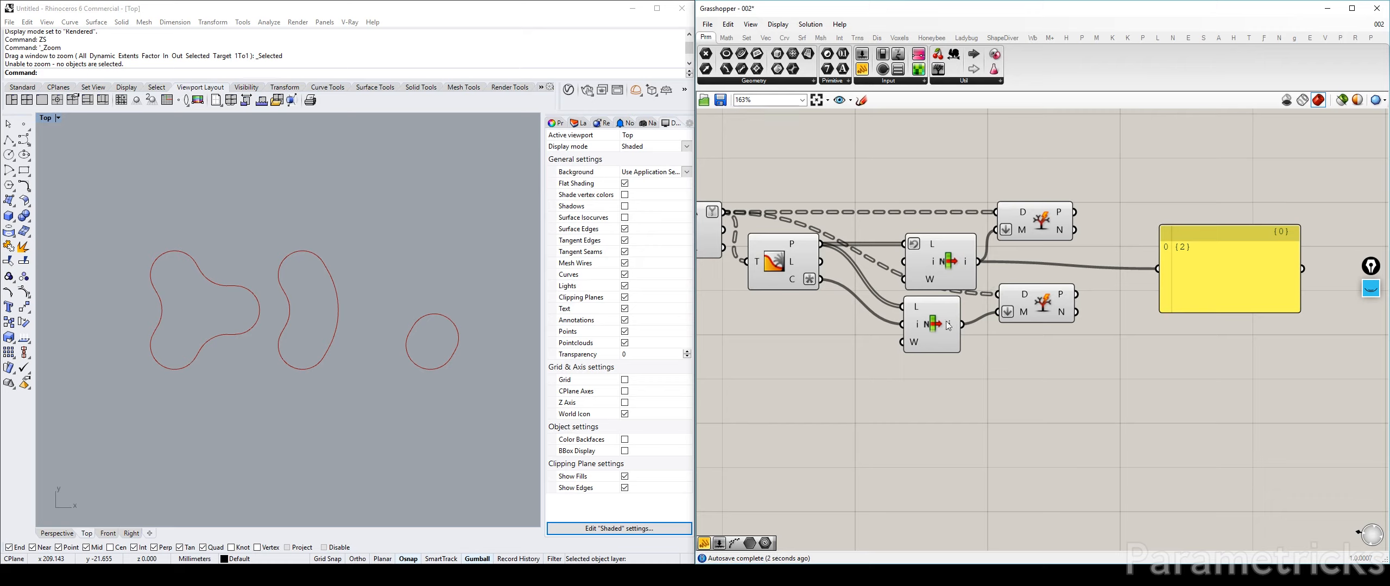
pyautogui.doubleClick(816, 327)
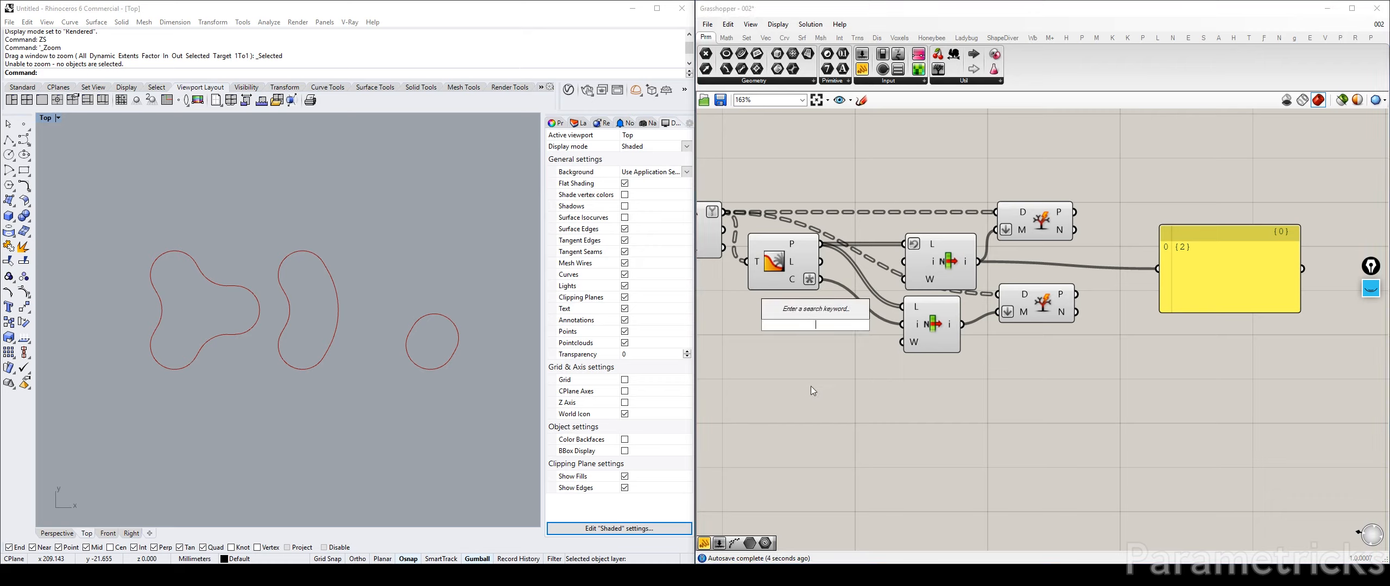
pyautogui.click(810, 386)
pyautogui.hotkey('ctrl', 'z')
pyautogui.moveTo(814, 392); pyautogui.dragTo(890, 434)
pyautogui.moveTo(960, 325); pyautogui.dragTo(828, 434)
pyautogui.moveTo(896, 419); pyautogui.dragTo(1034, 405)
pyautogui.click(1049, 309)
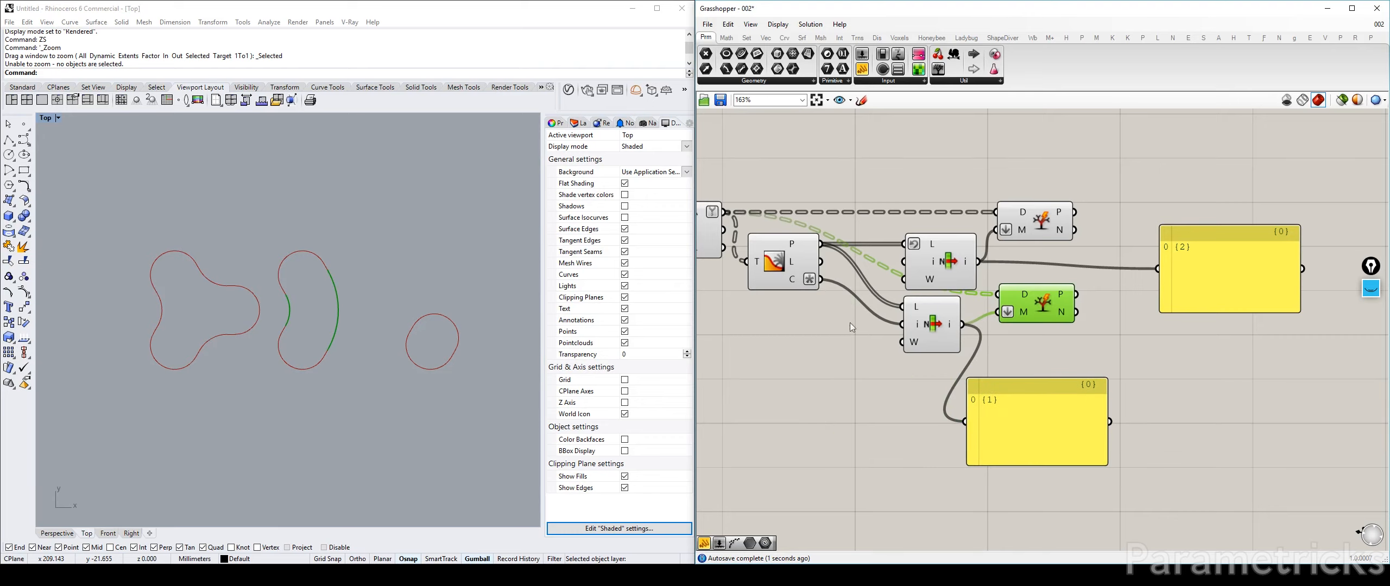
# Delete the two panels reading the List Item outputs.
pyautogui.moveTo(992, 406); pyautogui.dragTo(751, 360, button='right')
pyautogui.moveTo(796, 373); pyautogui.dragTo(886, 345)
pyautogui.press('Delete')
pyautogui.moveTo(959, 231); pyautogui.dragTo(1027, 212)
pyautogui.press('Delete')
pyautogui.moveTo(902, 197); pyautogui.dragTo(1033, 306, button='right')
pyautogui.doubleClick(1034, 307)
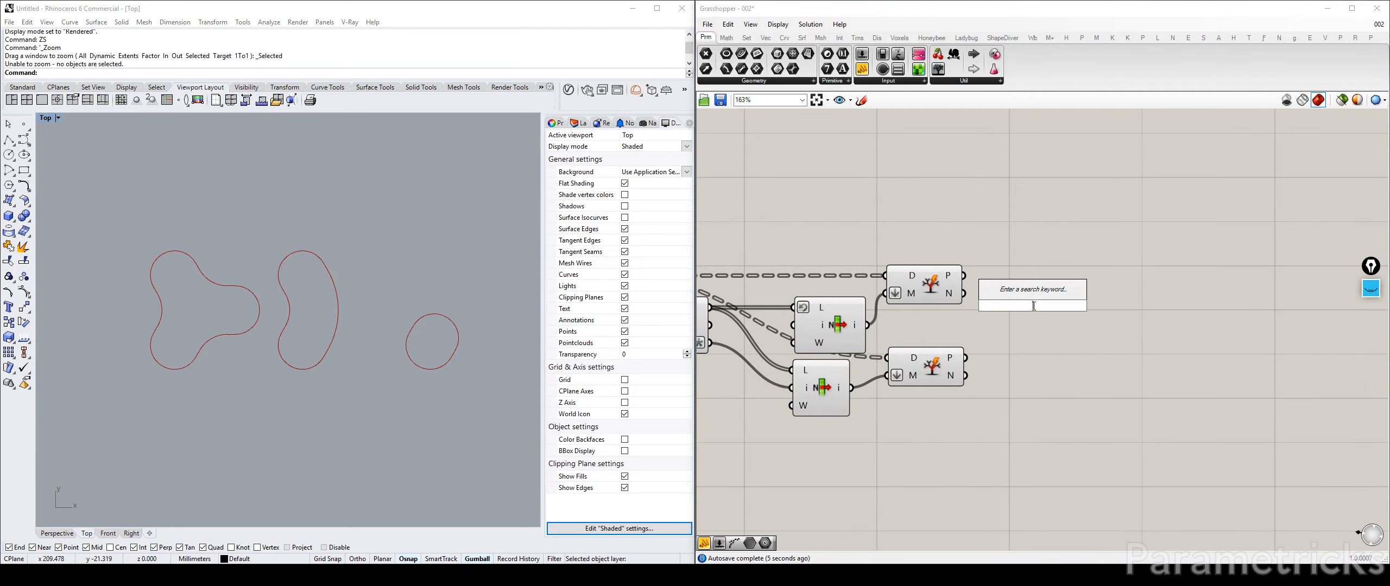
pyautogui.write('merge')
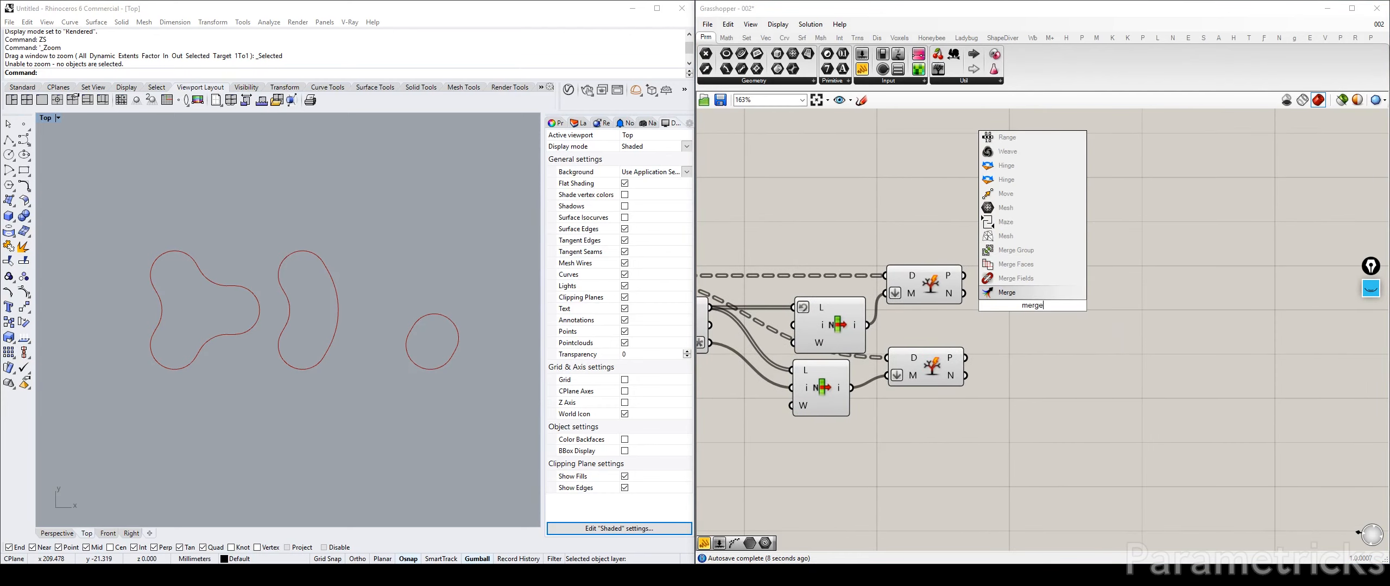
pyautogui.press('Return')
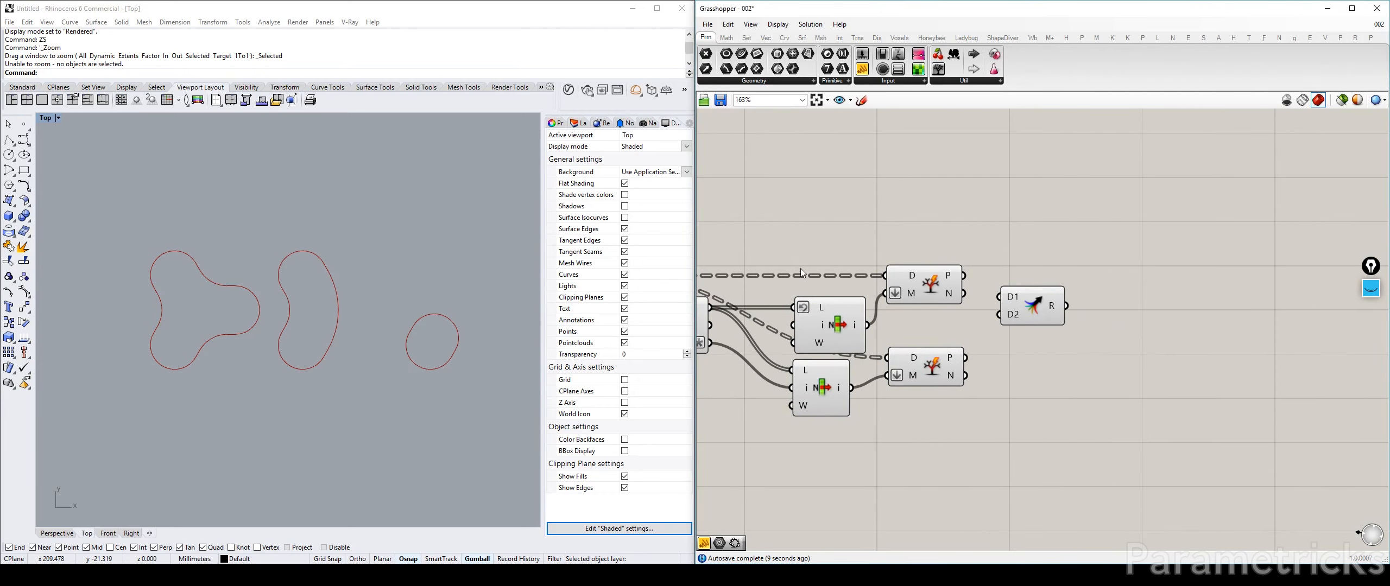
pyautogui.click(931, 287)
pyautogui.moveTo(947, 280); pyautogui.dragTo(821, 233, button='right')
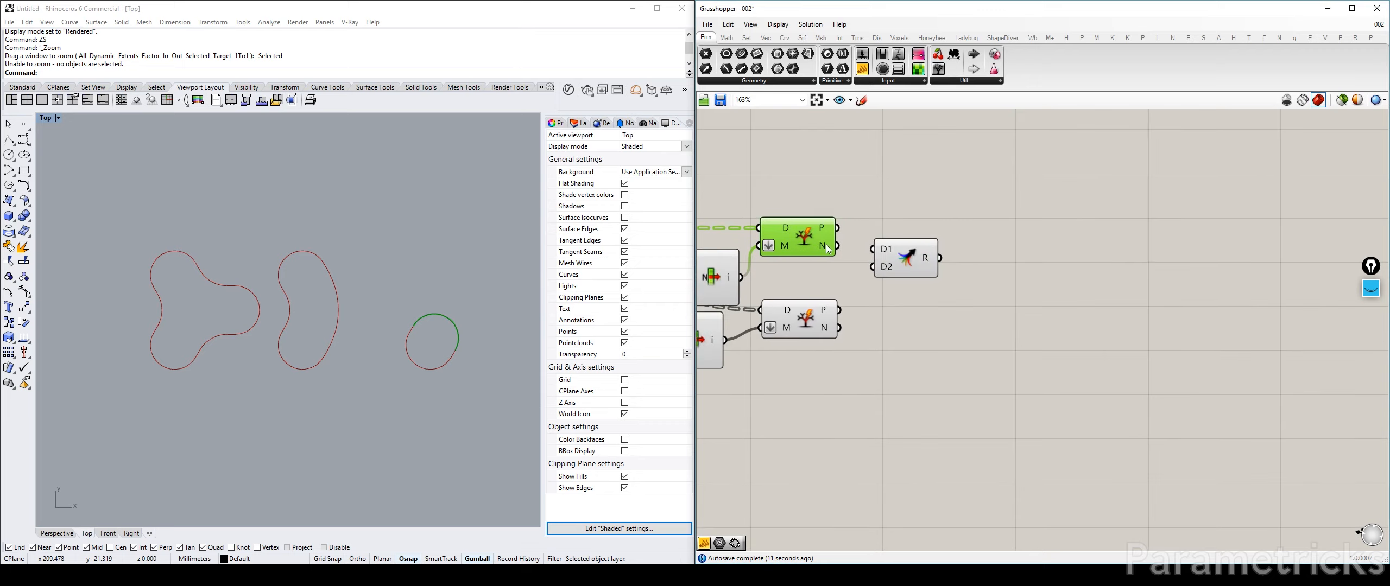
pyautogui.moveTo(901, 257); pyautogui.dragTo(968, 312)
pyautogui.click(980, 228)
pyautogui.click(973, 304)
pyautogui.press('Delete')
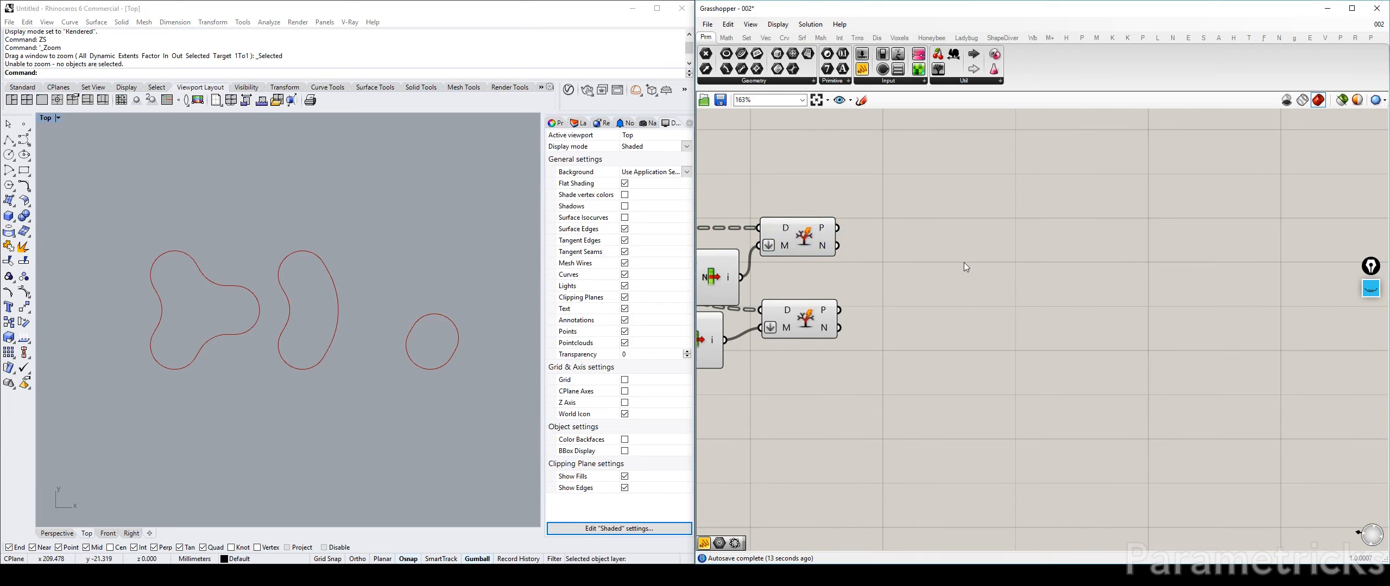
# Add a Geometry parameter and connect the first Split Tree's N output to it.
pyautogui.doubleClick(964, 262)
pyautogui.write('geo')
pyautogui.press('Return')
pyautogui.moveTo(837, 245); pyautogui.dragTo(935, 249)
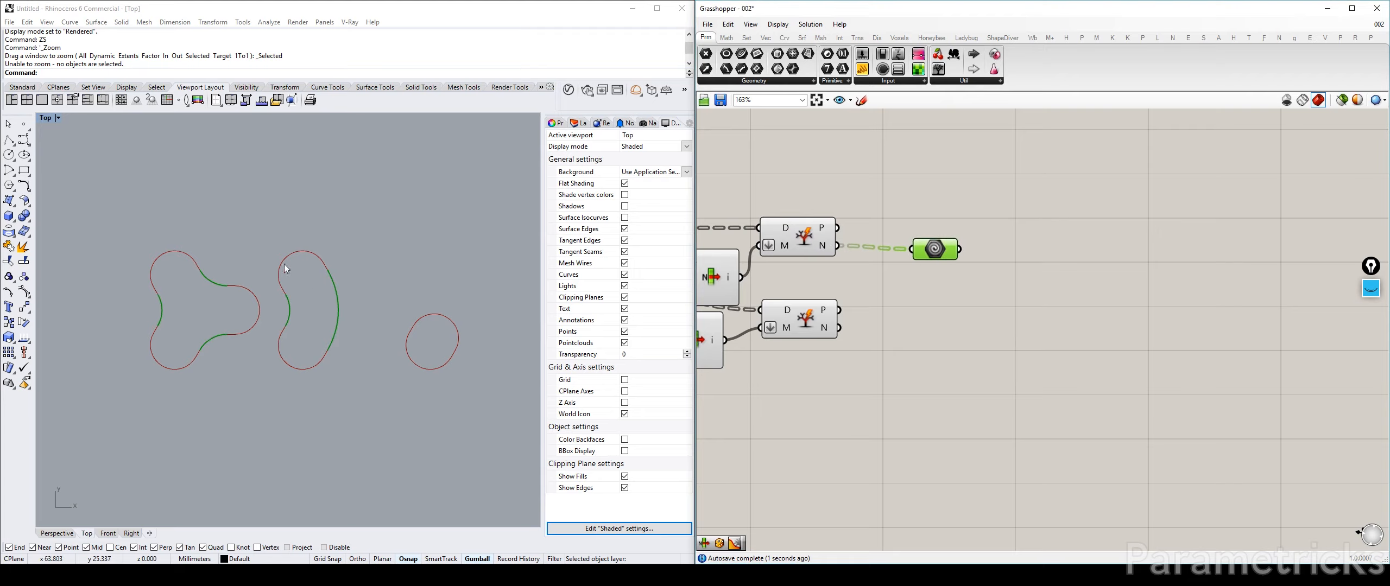
# Move the second List Item and second Split Tree slightly lower on the canvas and check the arcs they pick out.
pyautogui.moveTo(895, 380); pyautogui.dragTo(1062, 386, button='right')
pyautogui.moveTo(861, 346); pyautogui.dragTo(862, 355)
pyautogui.moveTo(966, 324); pyautogui.dragTo(969, 346)
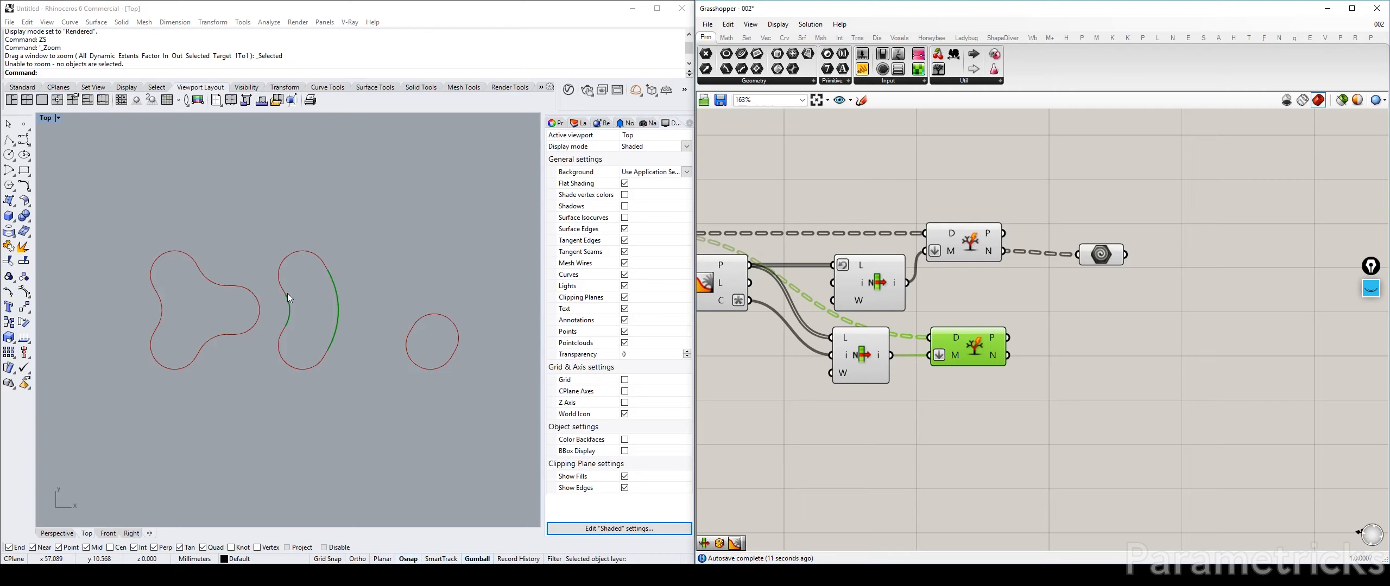
pyautogui.moveTo(423, 330); pyautogui.dragTo(374, 334, button='right')
pyautogui.moveTo(1017, 328); pyautogui.dragTo(1173, 357, button='right')
# Hide the previews of Tree Statistics, both List Items, the second Split Tree and the component generating the connecting arcs.
pyautogui.moveTo(1083, 413); pyautogui.dragTo(872, 267)
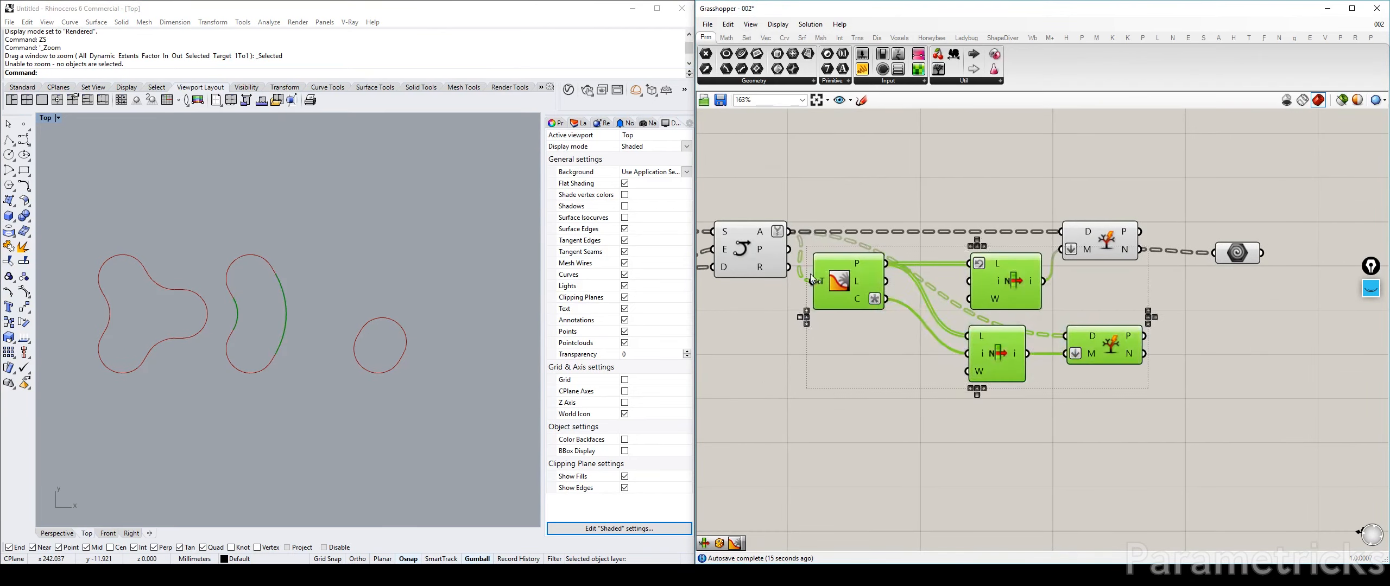
pyautogui.middleClick(900, 290)
pyautogui.click(934, 260)
pyautogui.click(747, 244)
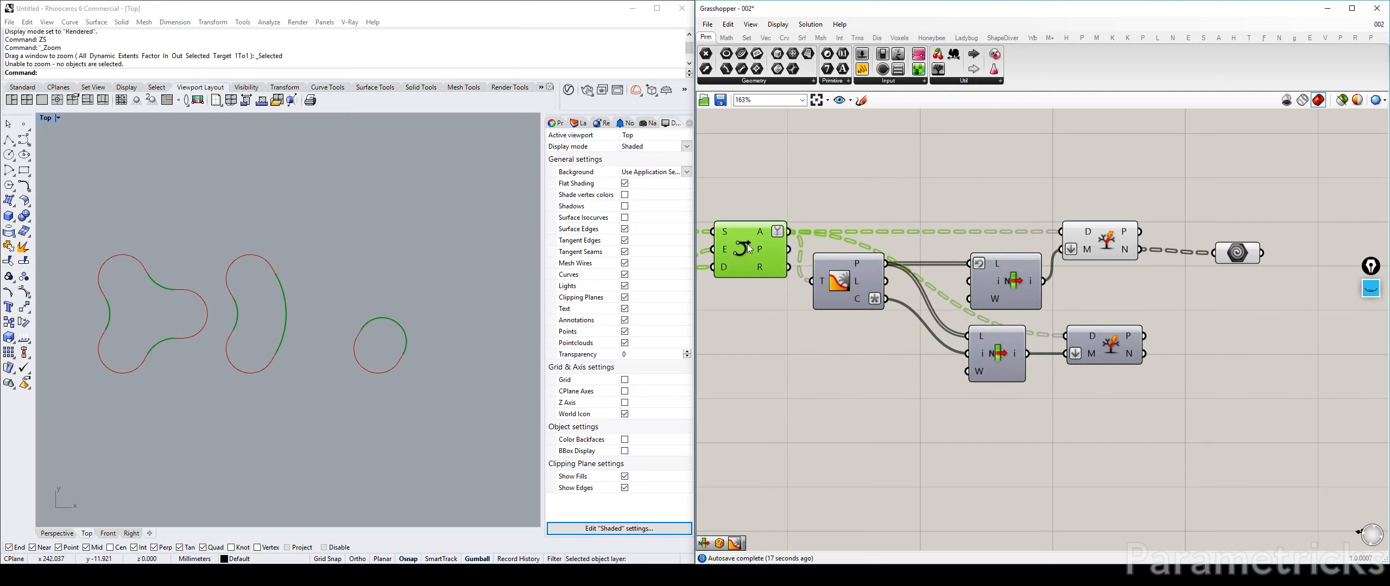
pyautogui.hotkey('ctrl', 'q')
pyautogui.click(810, 182)
# Replace the Geometry parameter with a Merge whose D1 takes the first Split Tree's N output, and hide that Split Tree's preview.
pyautogui.moveTo(1145, 214); pyautogui.dragTo(797, 219, button='right')
pyautogui.click(905, 258)
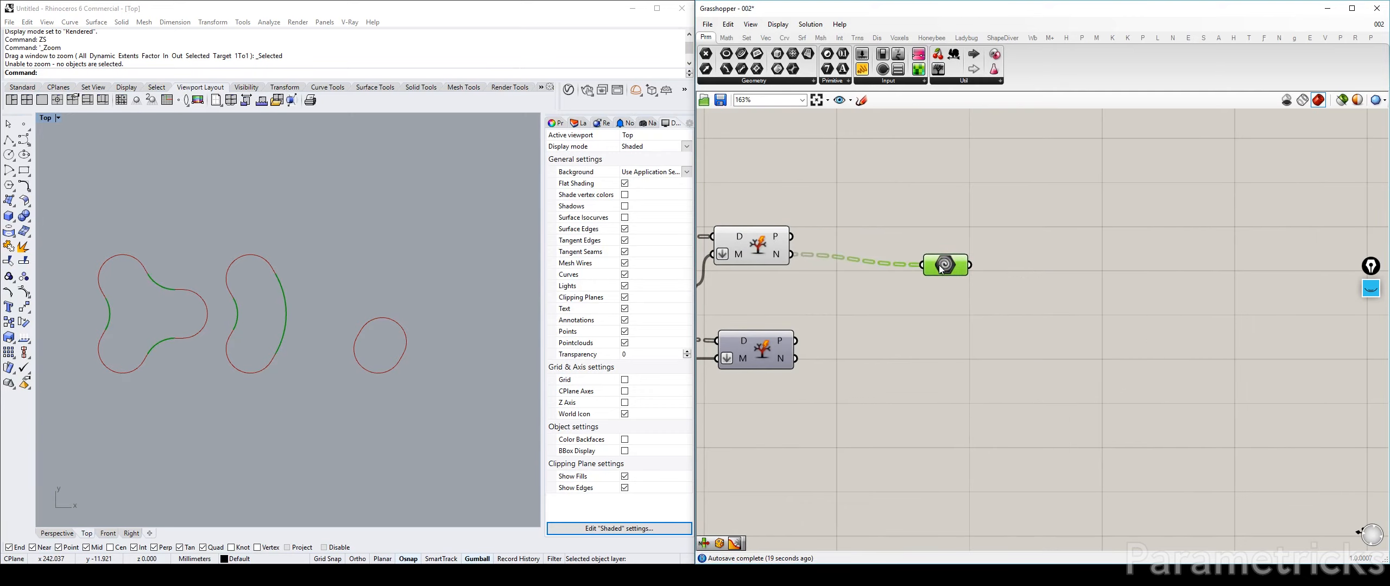
pyautogui.press('Delete')
pyautogui.doubleClick(940, 270)
pyautogui.write('merge')
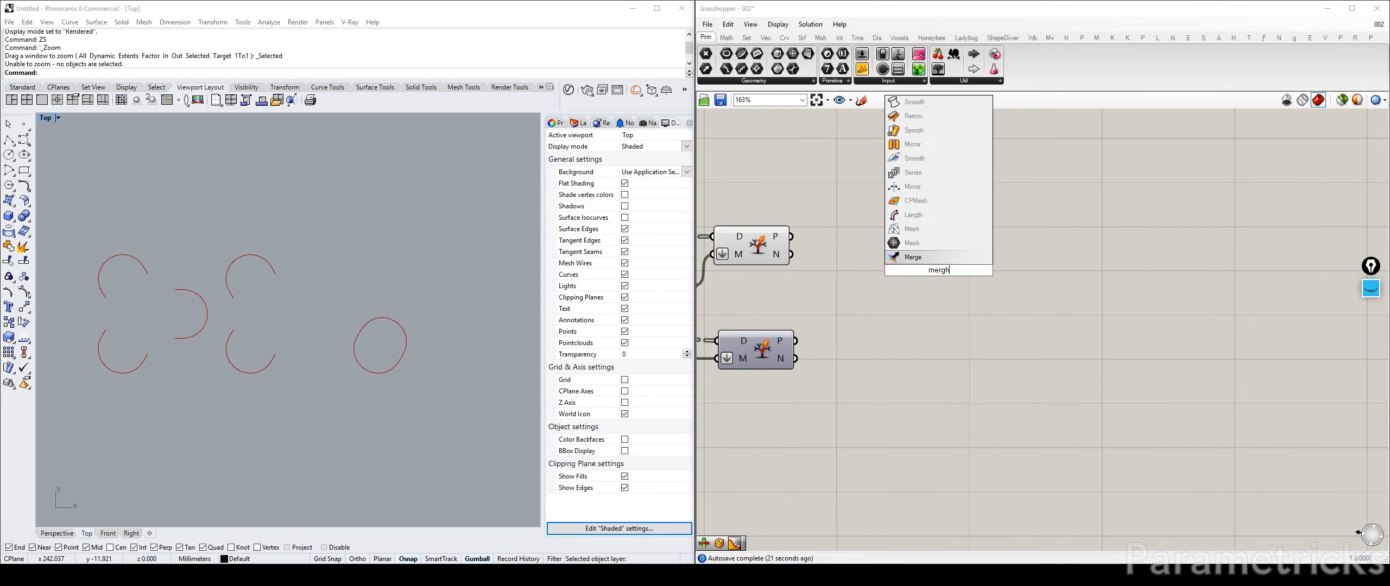
pyautogui.press('Return')
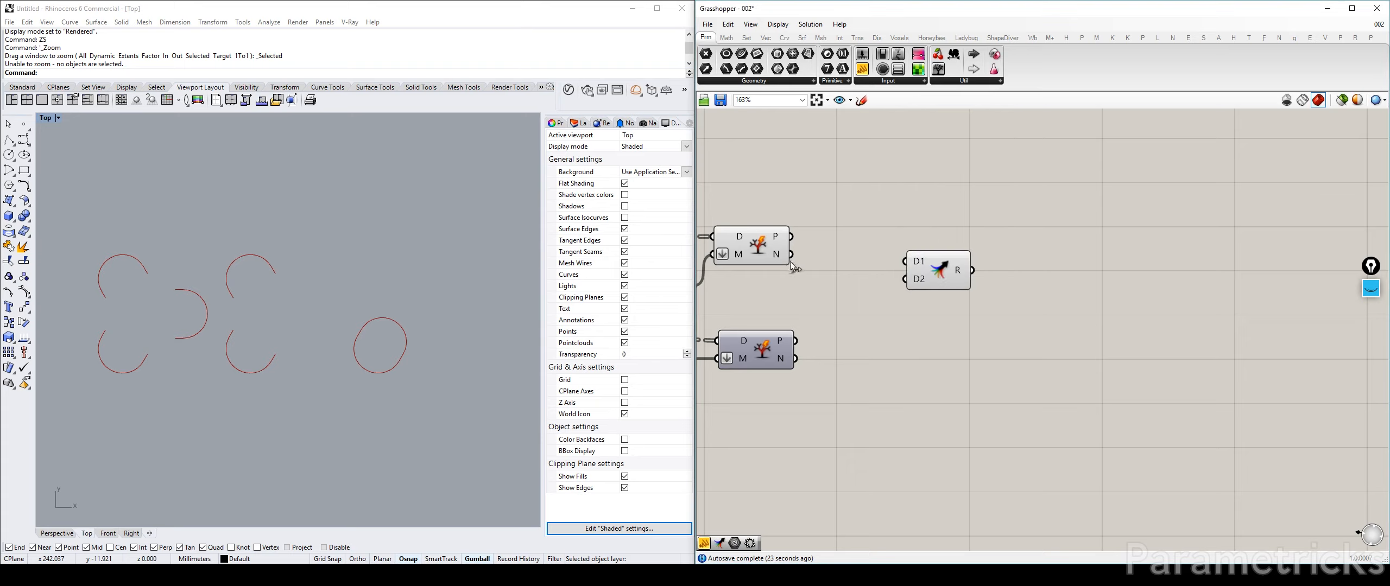
pyautogui.moveTo(791, 254); pyautogui.dragTo(1301, 237)
pyautogui.click(763, 256)
# Add a Curve parameter between the Split Trees and the Merge component.
pyautogui.doubleClick(892, 300)
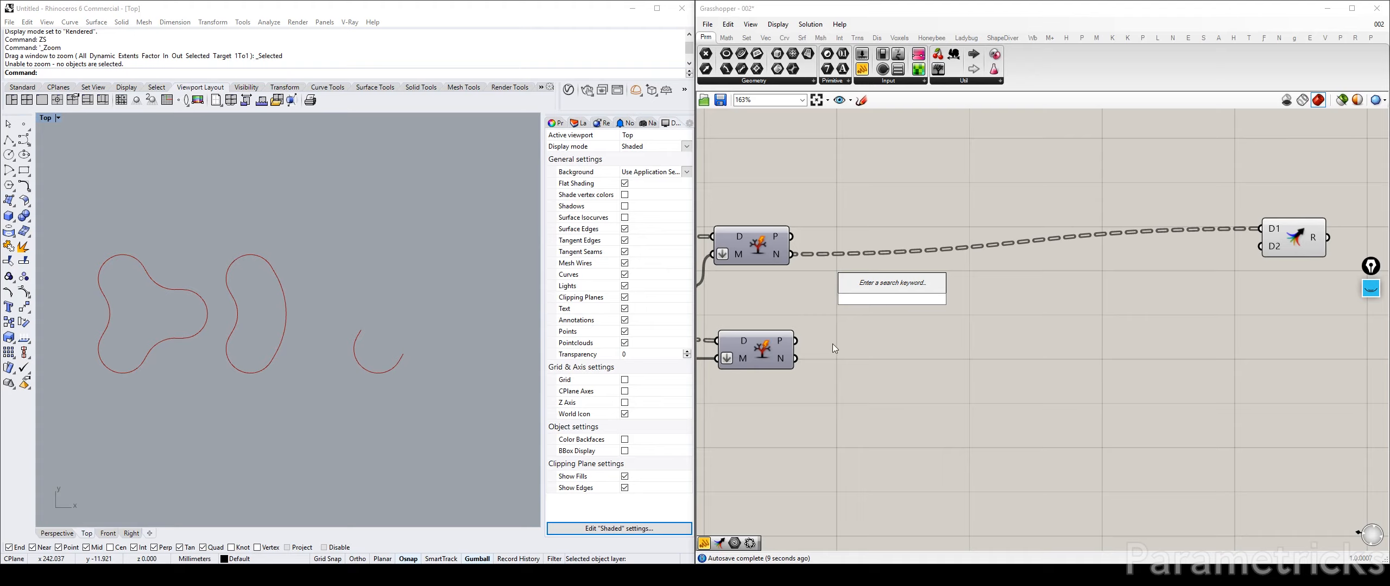
pyautogui.write('curve')
pyautogui.press('Return')
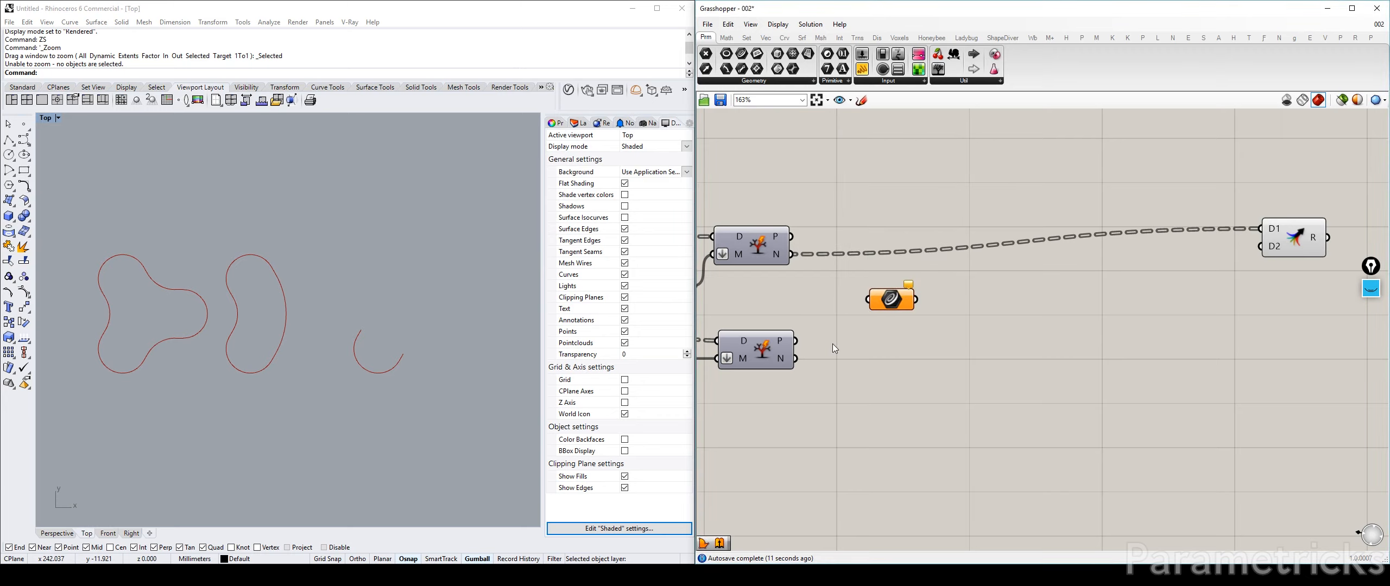
# Feed the Curve parameter from the second Split Tree's P output and a copy of it from the first Split Tree's P output.
pyautogui.moveTo(796, 341); pyautogui.dragTo(868, 299)
pyautogui.moveTo(898, 301)
pyautogui.mouseDown()
pyautogui.moveTo(865, 349)
pyautogui.moveTo(889, 345)
pyautogui.moveTo(888, 315)
pyautogui.mouseUp()
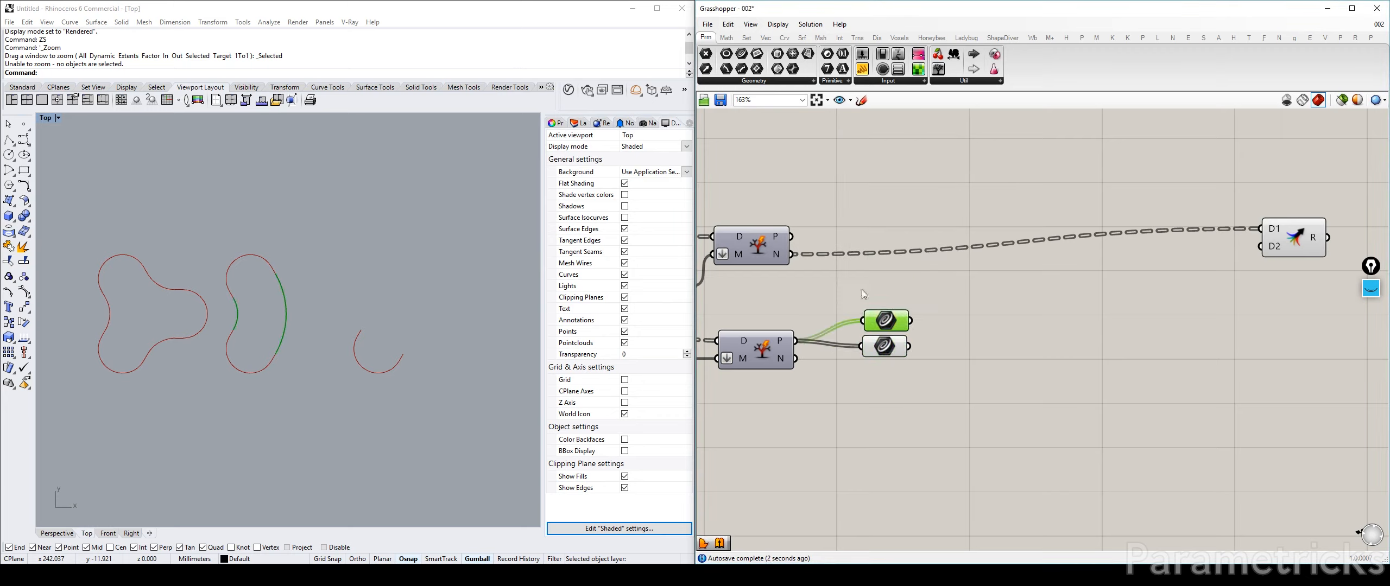
pyautogui.moveTo(791, 237); pyautogui.dragTo(863, 321)
pyautogui.moveTo(878, 320); pyautogui.dragTo(976, 320)
pyautogui.click(885, 341)
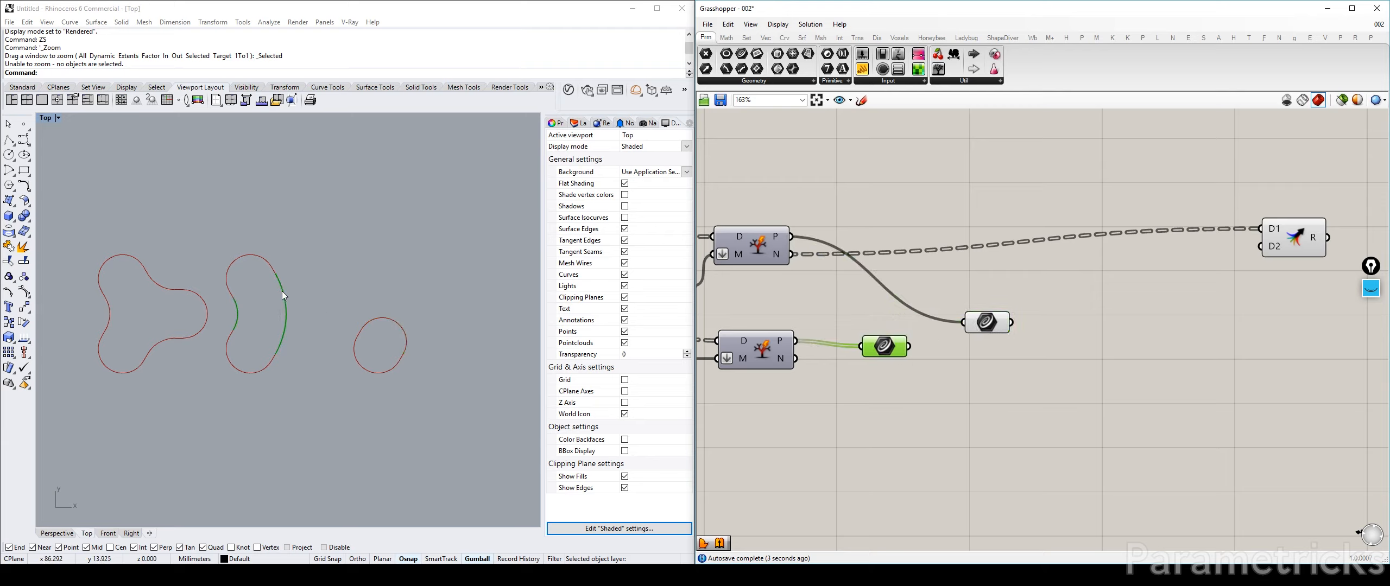
pyautogui.moveTo(885, 344); pyautogui.dragTo(869, 343)
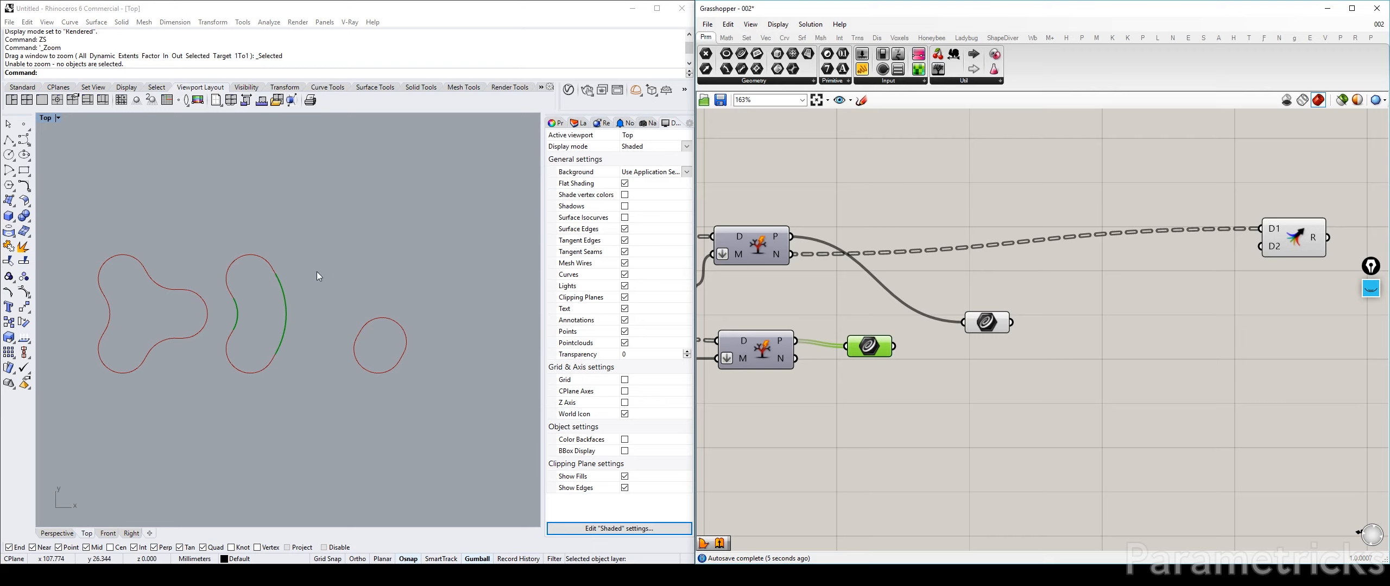
# Add a Length component fed by the Curve parameter that follows the second Split Tree.
pyautogui.scroll(3, 229, 293)
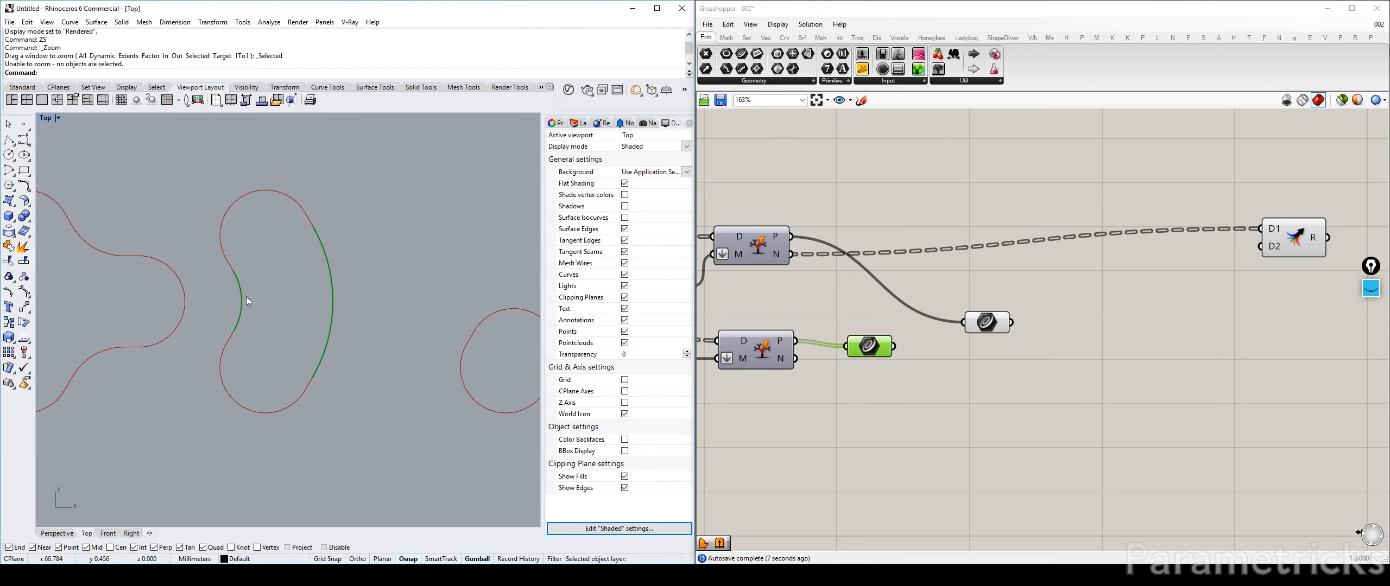
pyautogui.moveTo(246, 297); pyautogui.dragTo(210, 282, button='right')
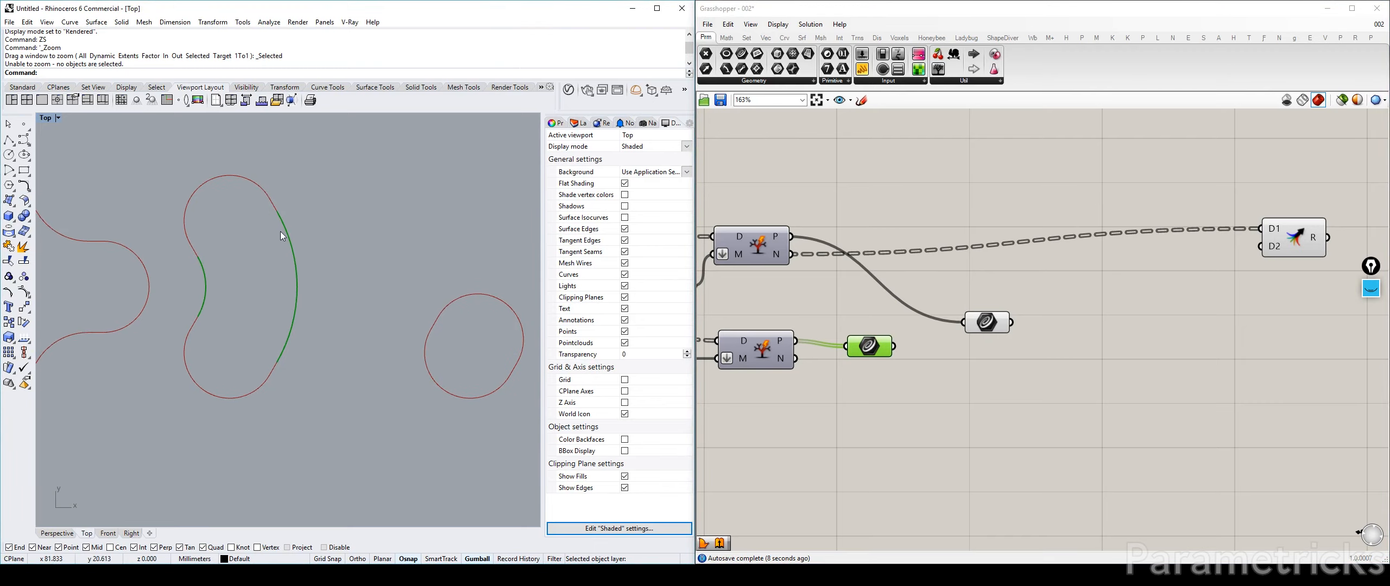
pyautogui.moveTo(969, 361); pyautogui.dragTo(897, 356, button='right')
pyautogui.moveTo(915, 316); pyautogui.dragTo(930, 309)
pyautogui.doubleClick(935, 366)
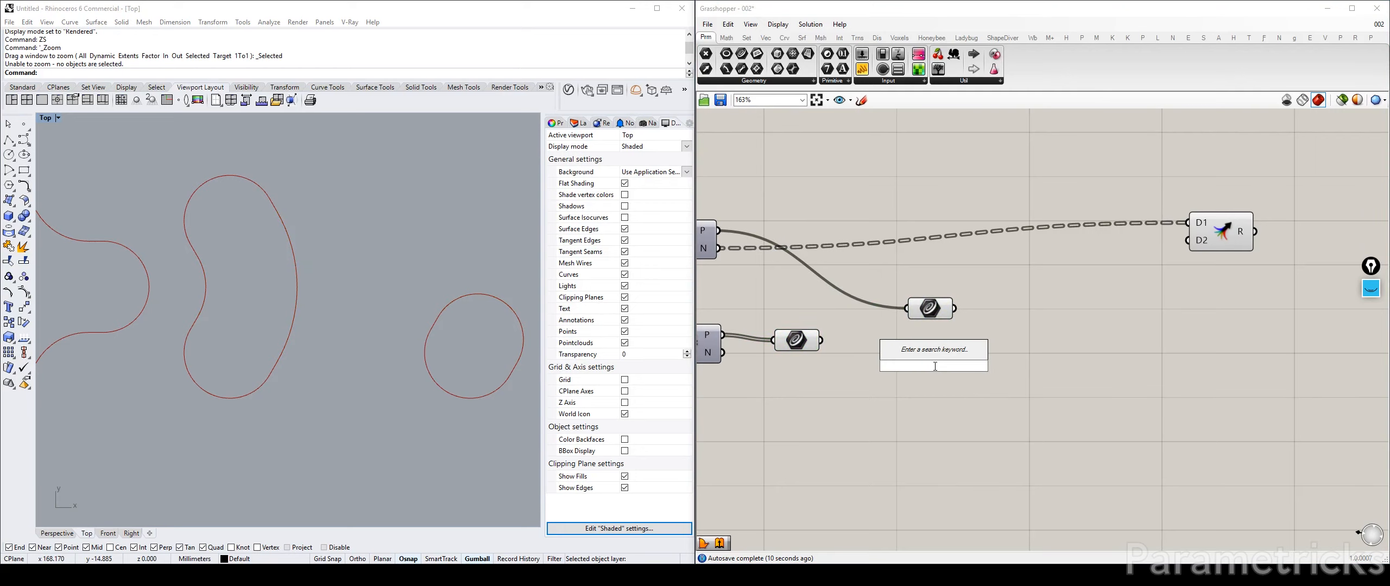
pyautogui.write('len')
pyautogui.press('Return')
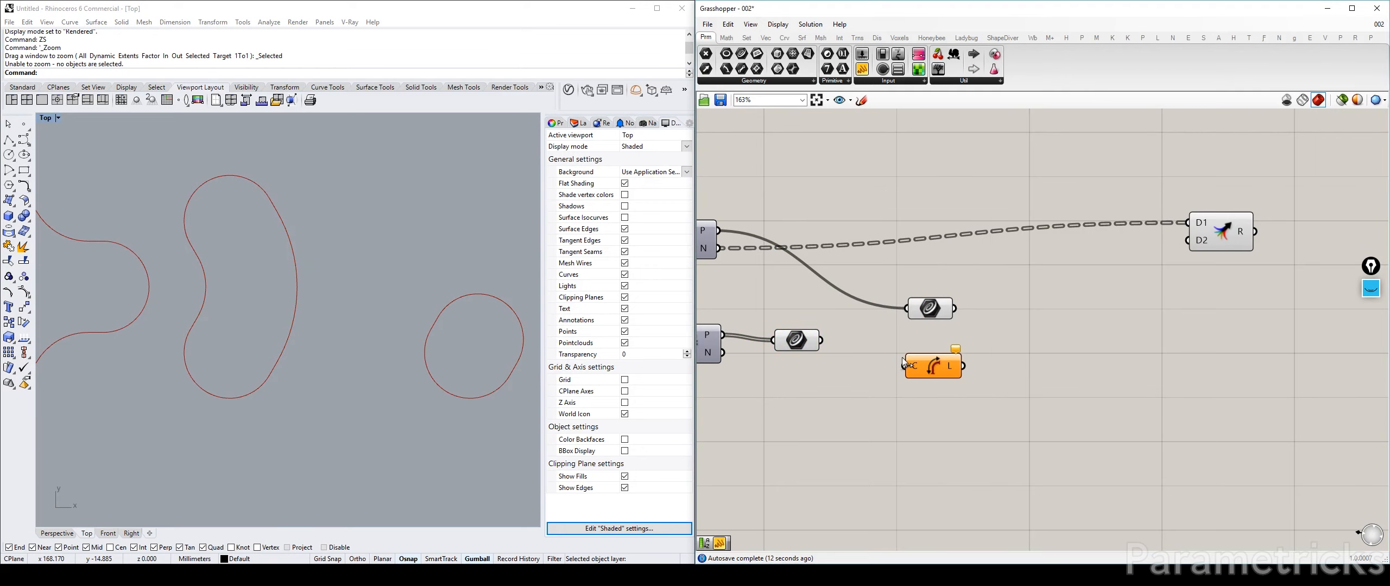
pyautogui.moveTo(821, 340); pyautogui.dragTo(904, 366)
# Add a Sort List with the arc lengths as K and the Curve parameter as A, and arrange the components side by side.
pyautogui.doubleClick(876, 402)
pyautogui.write('sort')
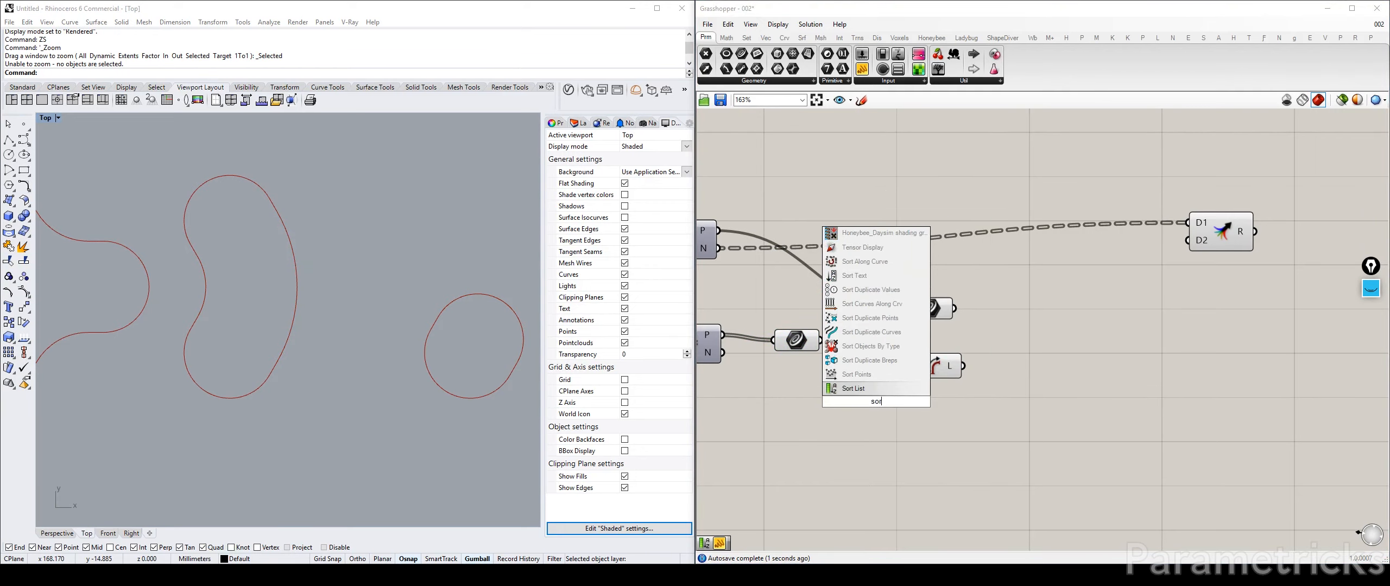
pyautogui.press('Return')
pyautogui.moveTo(877, 402); pyautogui.dragTo(872, 341)
pyautogui.moveTo(823, 341); pyautogui.dragTo(887, 407)
pyautogui.moveTo(901, 341); pyautogui.dragTo(887, 388)
pyautogui.moveTo(797, 335); pyautogui.dragTo(782, 352)
pyautogui.moveTo(884, 335); pyautogui.dragTo(859, 348)
pyautogui.moveTo(917, 400); pyautogui.dragTo(920, 387)
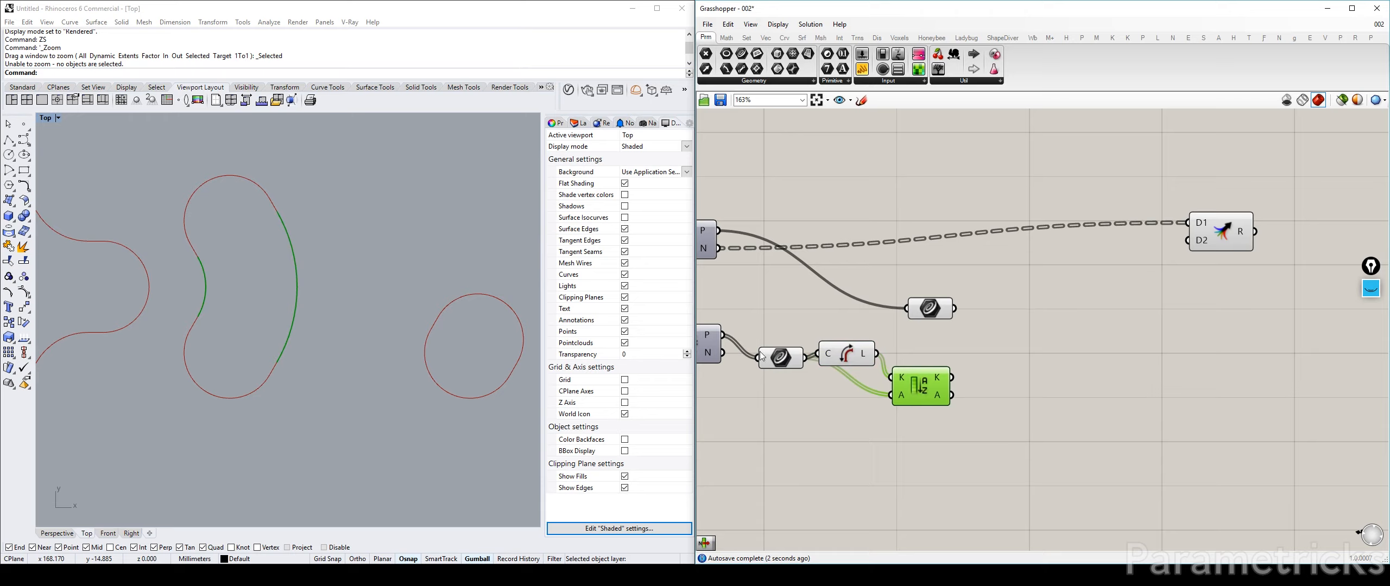
# Delete the Curve parameter between the second Split Tree and Length, feeding Length and Sort List directly from the P output.
pyautogui.moveTo(779, 363); pyautogui.dragTo(722, 335)
pyautogui.moveTo(771, 379); pyautogui.dragTo(770, 392)
pyautogui.press('Delete')
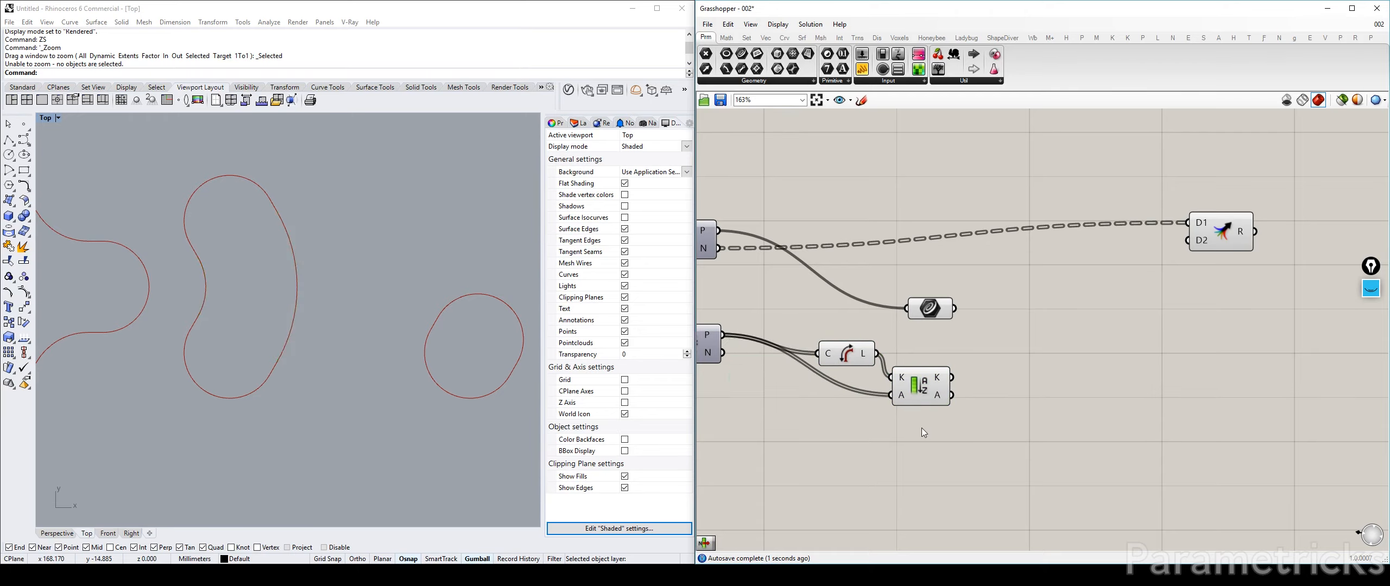
# Rearrange the remaining Curve parameter, Length and Sort List so they sit clear of each other beside and below the second Split Tree.
pyautogui.moveTo(920, 386); pyautogui.dragTo(893, 538)
pyautogui.moveTo(846, 353); pyautogui.dragTo(794, 502)
pyautogui.moveTo(930, 309); pyautogui.dragTo(866, 439)
pyautogui.scroll(-3, 993, 228)
pyautogui.scroll(3, 937, 325)
pyautogui.moveTo(930, 353); pyautogui.dragTo(930, 276)
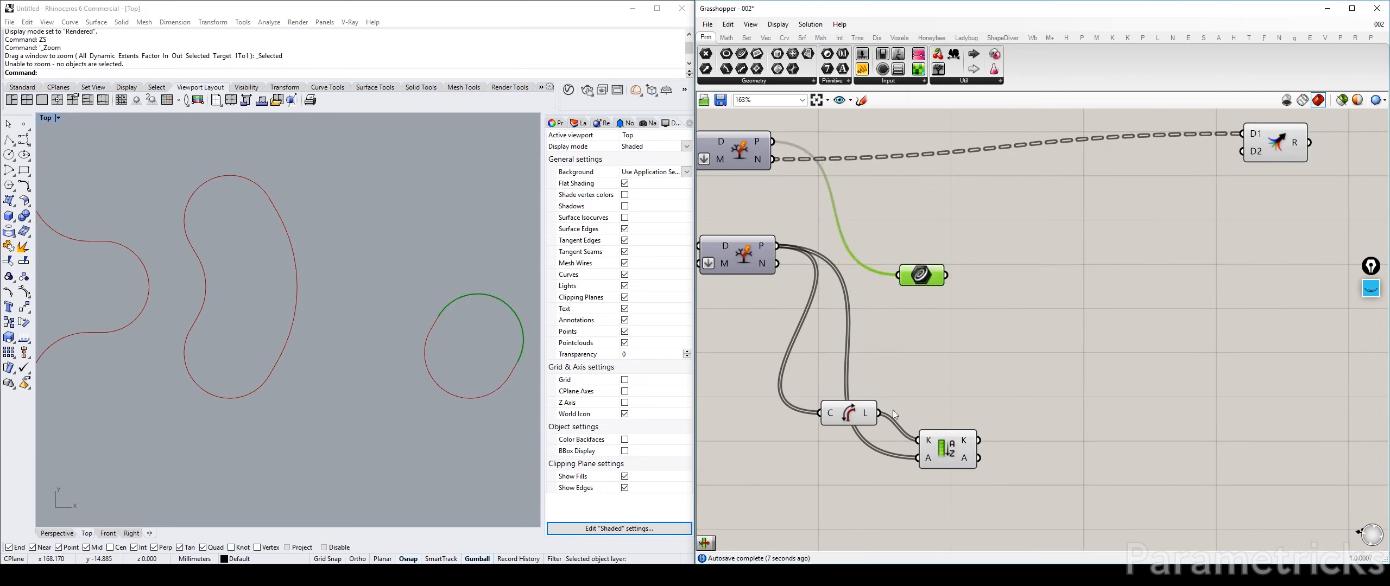
pyautogui.moveTo(850, 406); pyautogui.dragTo(816, 335)
pyautogui.moveTo(936, 447); pyautogui.dragTo(881, 346)
pyautogui.click(969, 356)
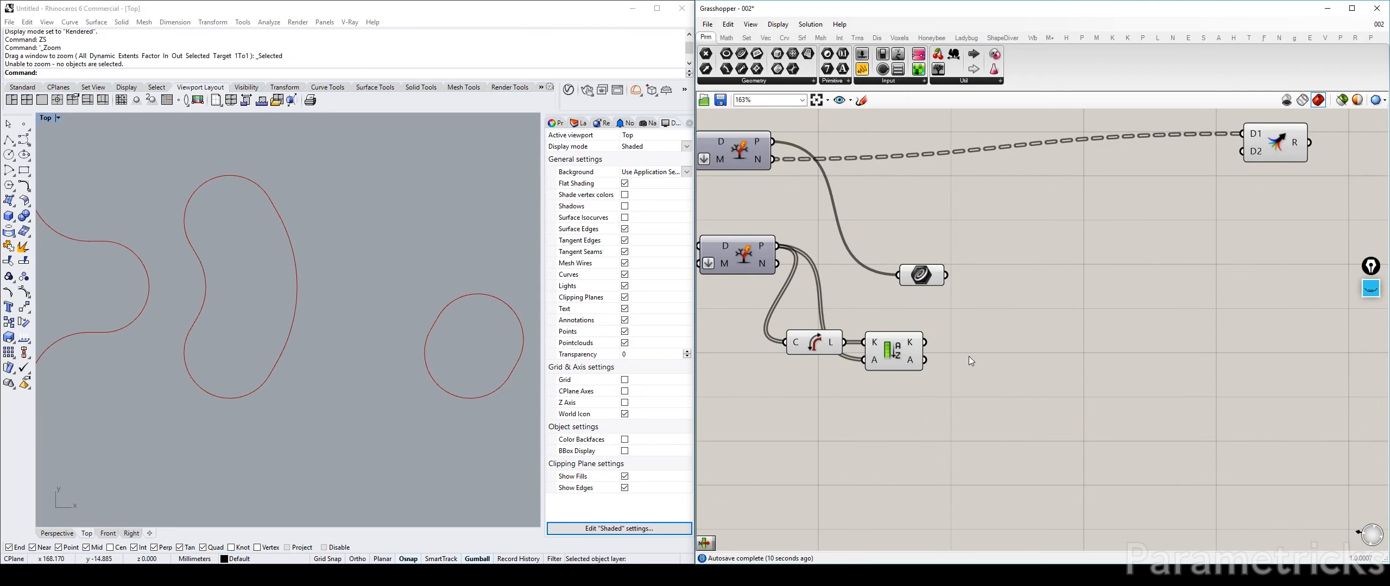
# Add a List Item fed by the Sort List's A output, and hide the previews of Sort List and Length.
pyautogui.doubleClick(988, 357)
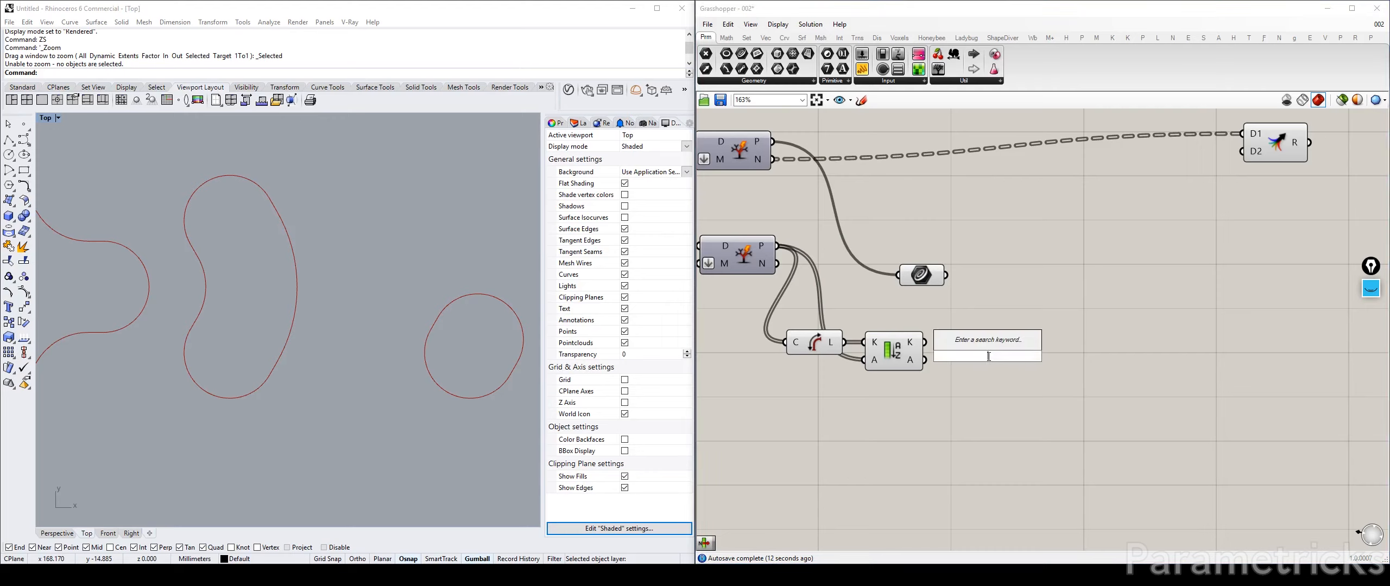
pyautogui.write('item')
pyautogui.click(1026, 325)
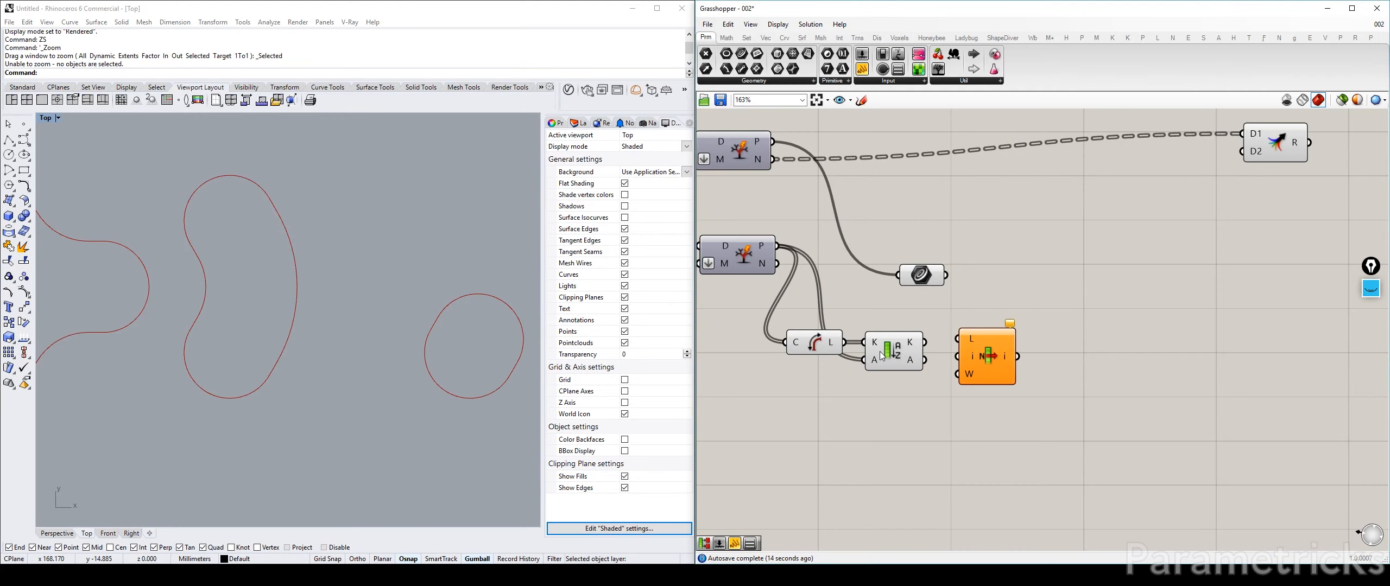
pyautogui.click(881, 356)
pyautogui.click(819, 345)
pyautogui.moveTo(924, 359); pyautogui.dragTo(956, 338)
# Reverse the List Item's L input and check which arc it picks on the middle outline.
pyautogui.moveTo(987, 343); pyautogui.dragTo(987, 365)
pyautogui.rightClick(973, 360)
pyautogui.click(999, 420)
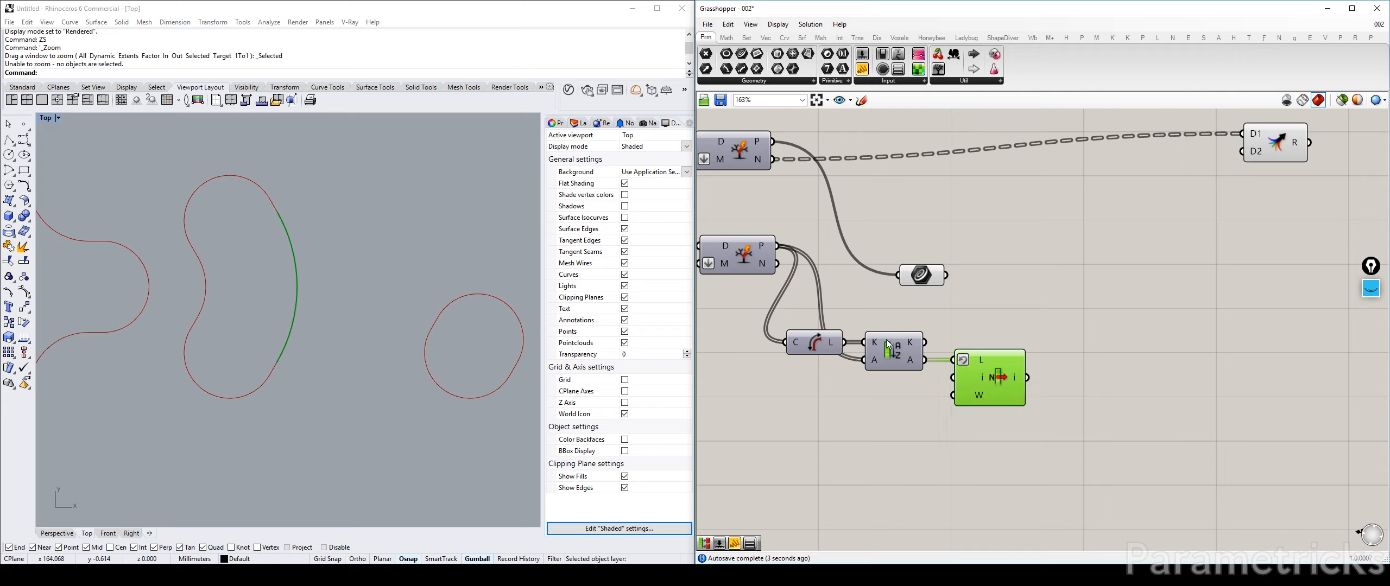
pyautogui.scroll(-5, 333, 324)
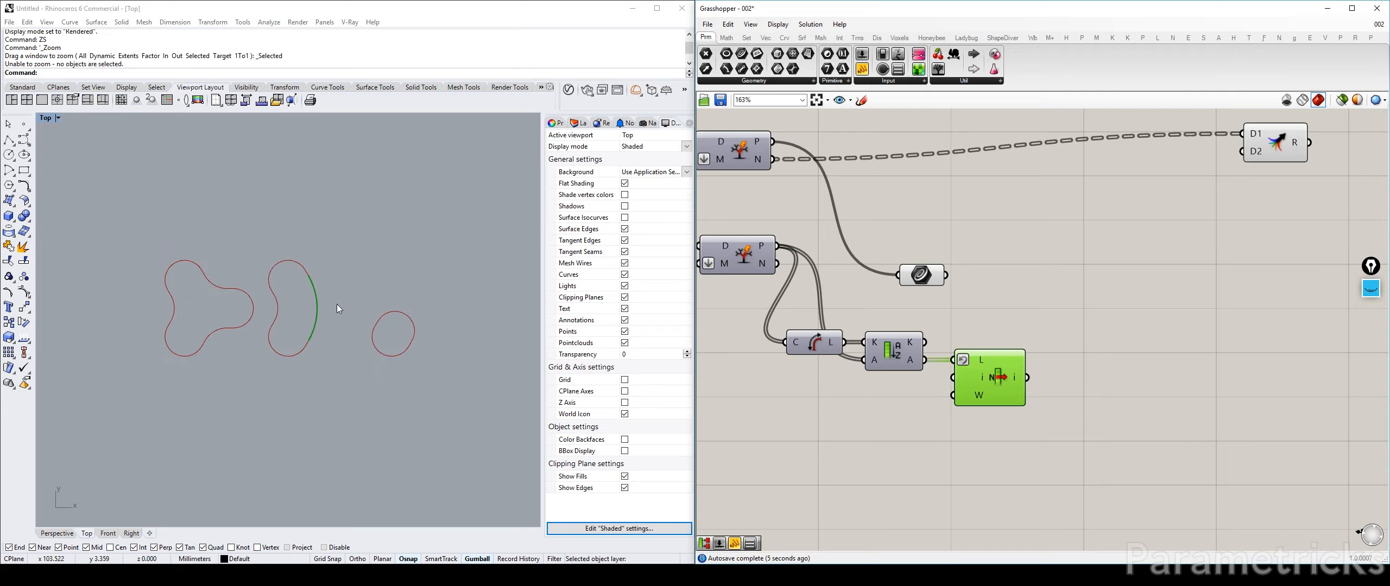
pyautogui.moveTo(489, 288); pyautogui.dragTo(467, 284, button='right')
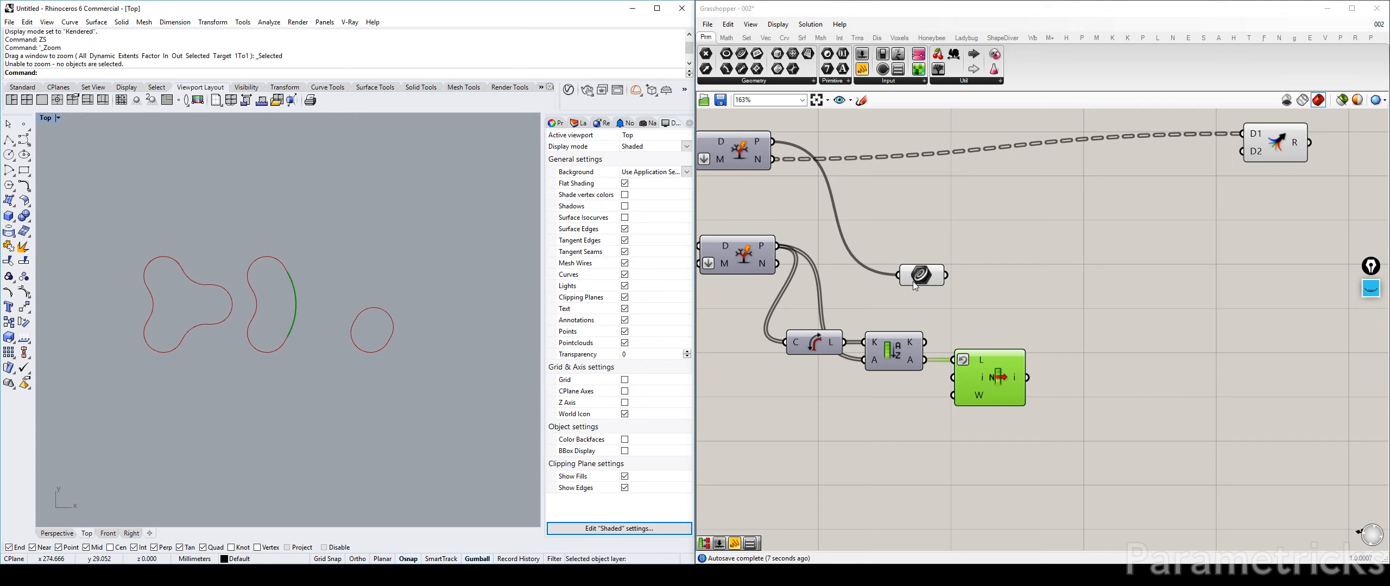
# Add an Evaluate Curve component fed by the first Split Tree's Curve parameter, shifting both to make room.
pyautogui.moveTo(913, 282); pyautogui.dragTo(950, 284)
pyautogui.moveTo(1010, 281); pyautogui.dragTo(978, 289, button='right')
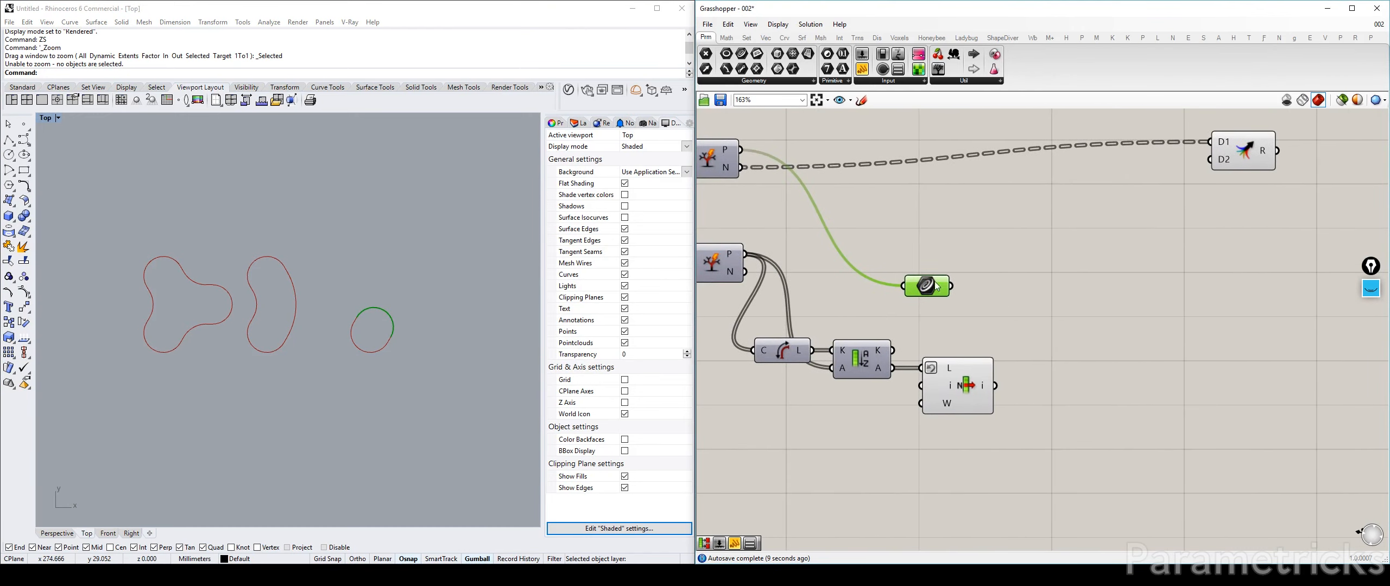
pyautogui.moveTo(907, 271)
pyautogui.mouseDown(button='right')
pyautogui.moveTo(1037, 293)
pyautogui.moveTo(892, 266)
pyautogui.mouseUp(button='right')
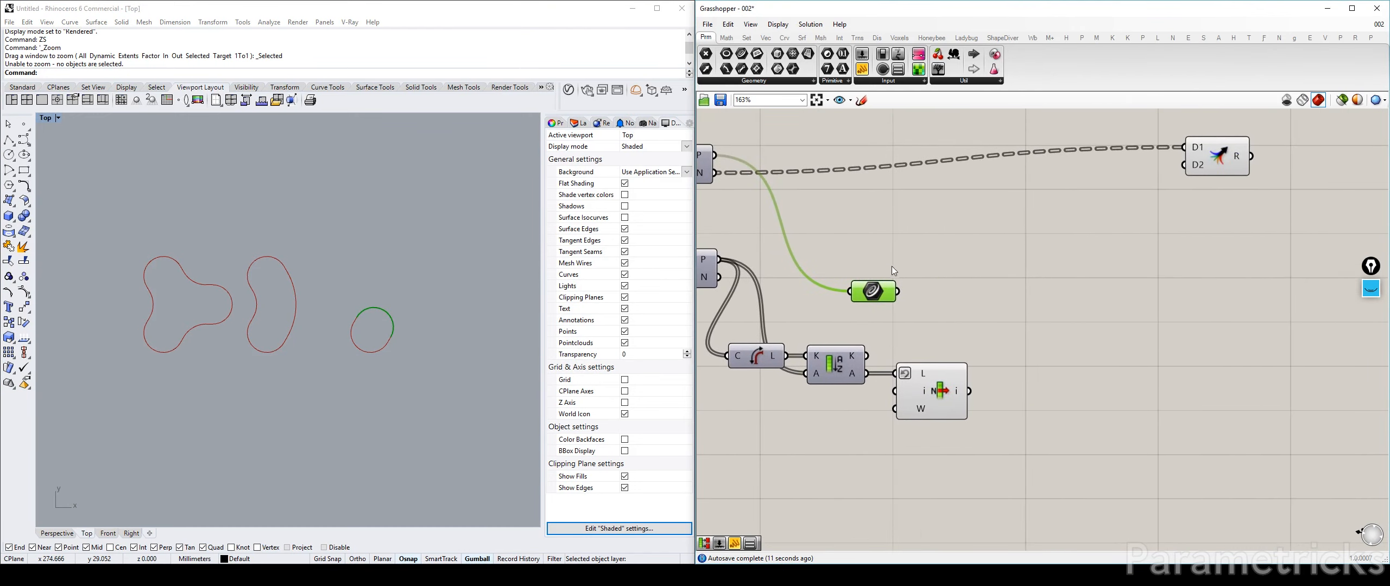
pyautogui.scroll(2, 932, 292)
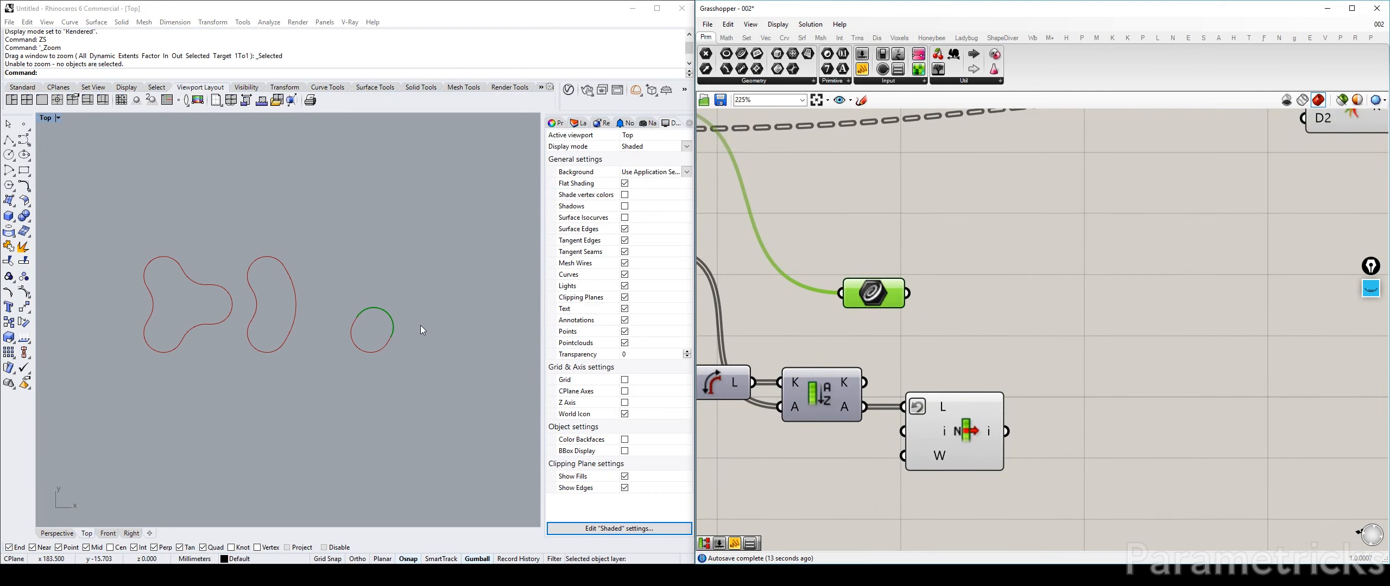
pyautogui.moveTo(921, 263); pyautogui.dragTo(875, 305, button='right')
pyautogui.doubleClick(938, 297)
pyautogui.write('crv eval')
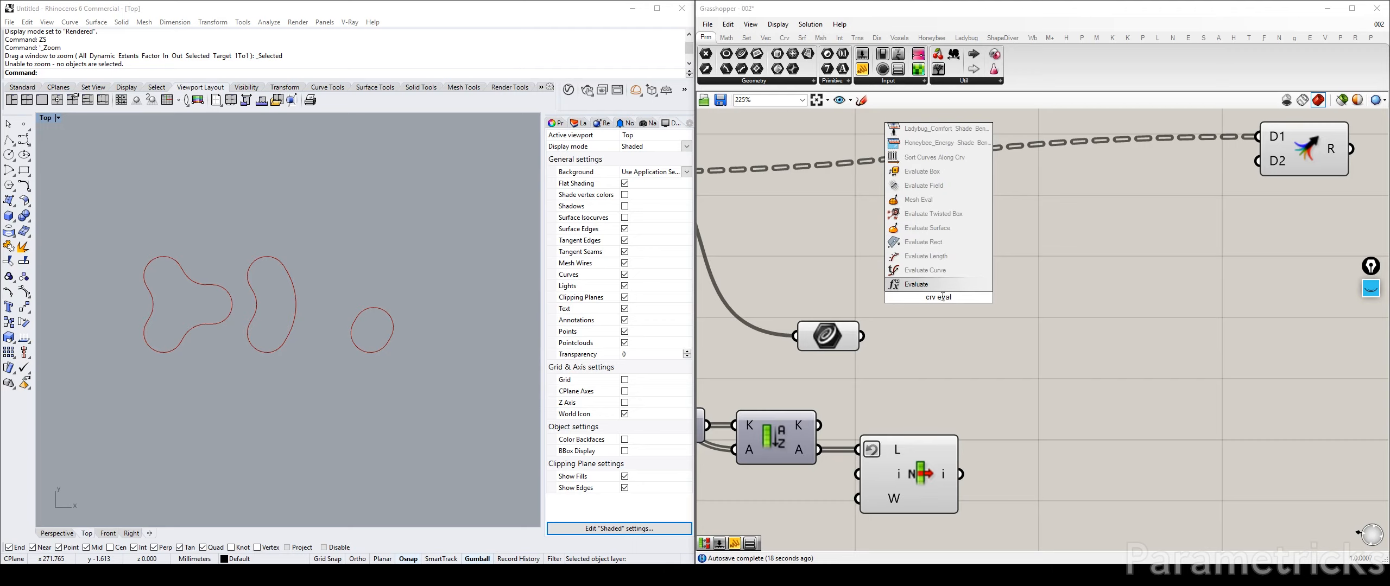
pyautogui.click(938, 270)
pyautogui.moveTo(862, 336); pyautogui.dragTo(899, 279)
pyautogui.moveTo(918, 321); pyautogui.dragTo(947, 357)
pyautogui.moveTo(947, 357); pyautogui.dragTo(945, 329, button='right')
# Reparameterize the Evaluate Curve's C input and remove the expression from its t input.
pyautogui.rightClick(938, 293)
pyautogui.click(964, 393)
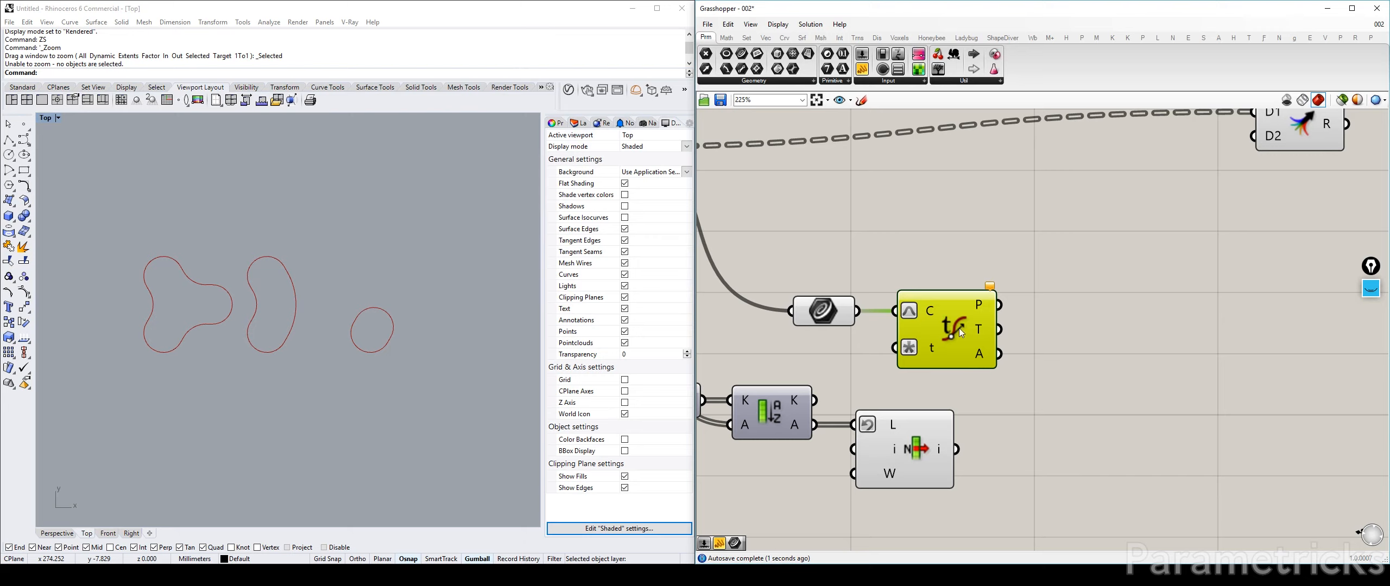
pyautogui.rightClick(933, 350)
pyautogui.moveTo(1015, 461)
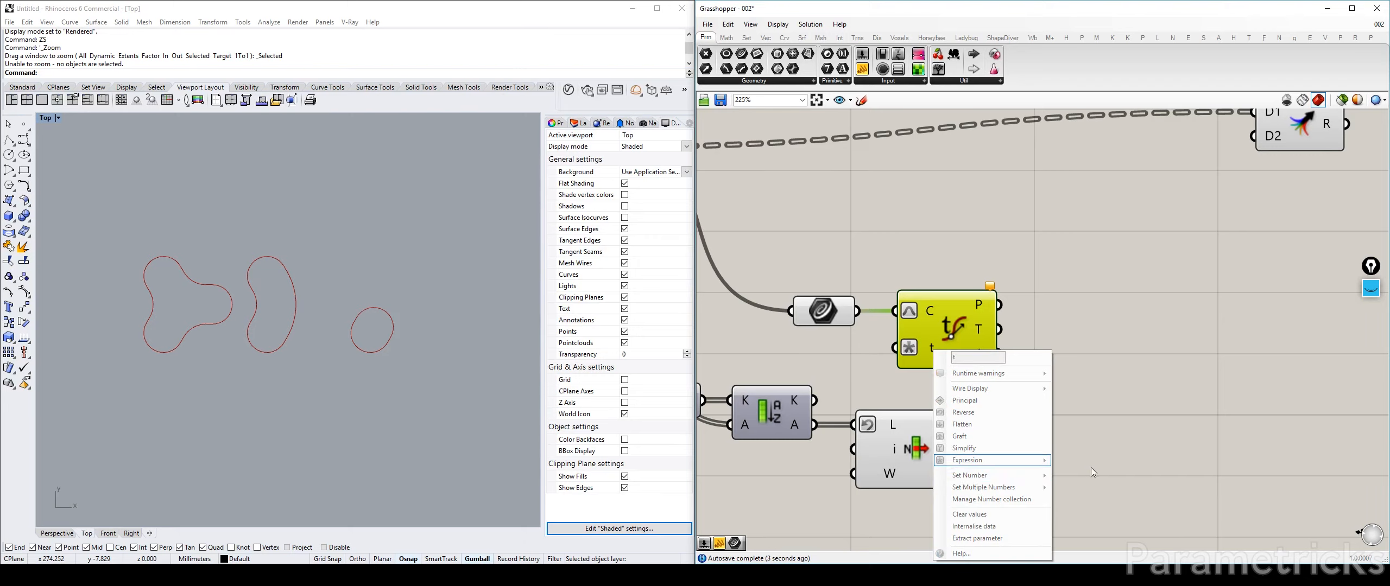
pyautogui.click(866, 400)
pyautogui.rightClick(935, 354)
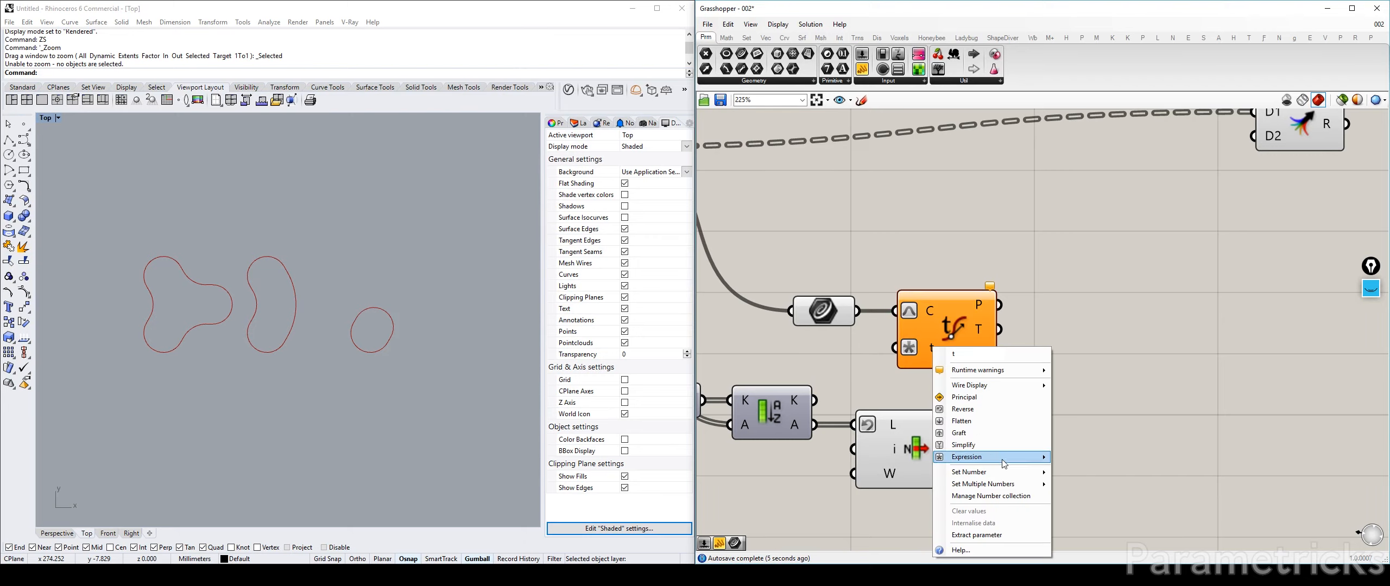
pyautogui.moveTo(972, 457)
pyautogui.click(1091, 485)
# Set the Evaluate Curve's t input to 0 and check the evaluated point on the small outline's arc.
pyautogui.rightClick(930, 351)
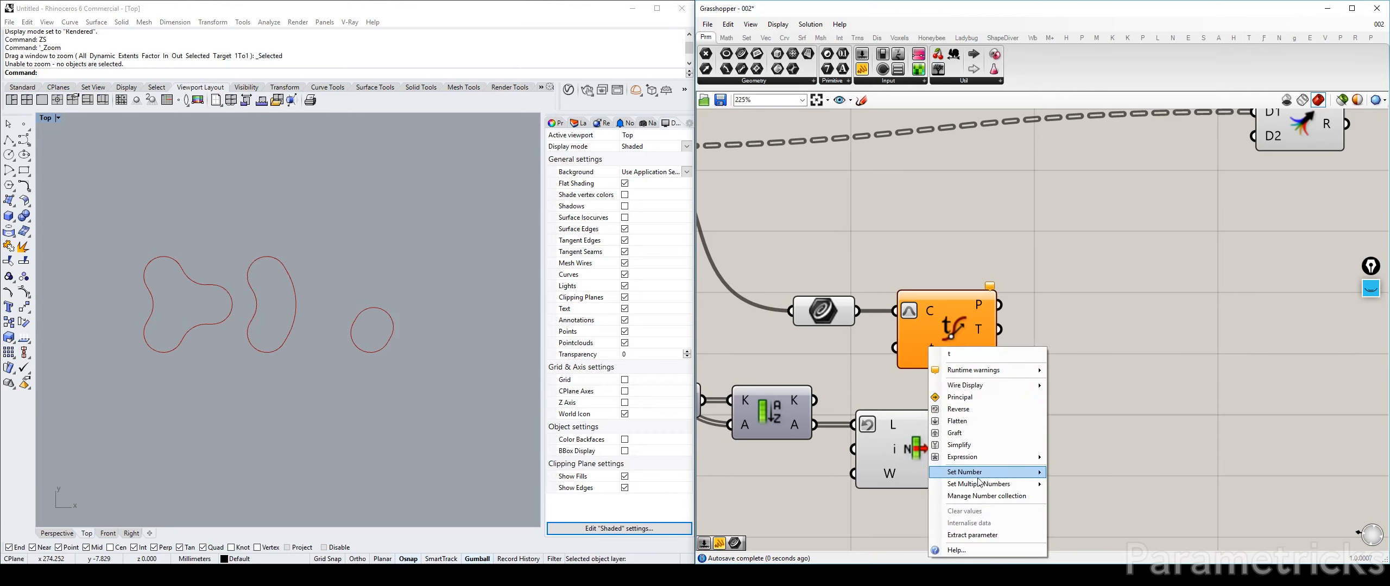
pyautogui.click(1099, 487)
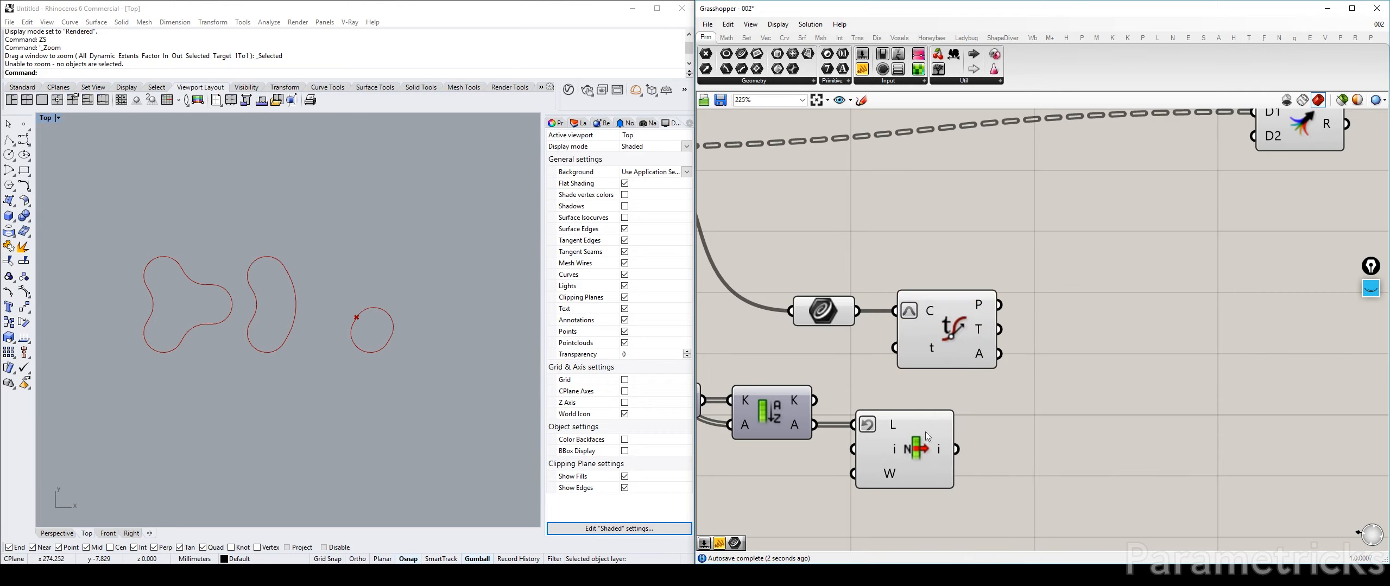
pyautogui.moveTo(924, 298); pyautogui.dragTo(830, 254, button='right')
pyautogui.click(850, 284)
pyautogui.moveTo(832, 319)
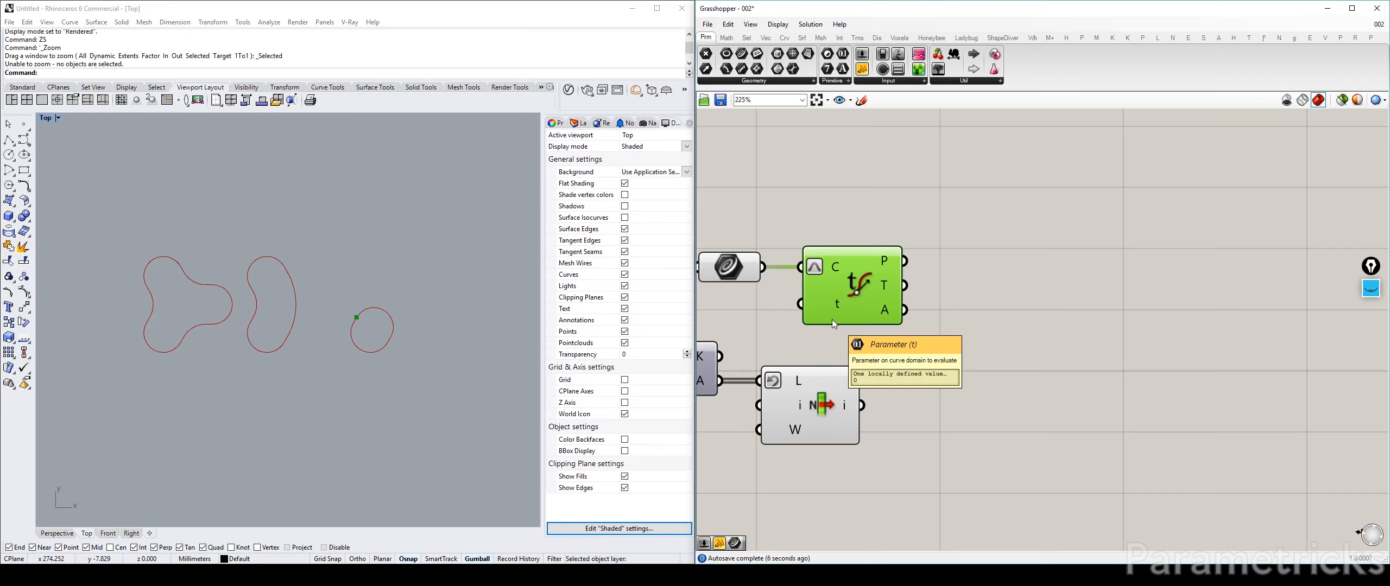
# Duplicate the Evaluate Curve component and feed the copy's C input from the List Item output.
pyautogui.keyDown('alt'); pyautogui.moveTo(862, 316); pyautogui.dragTo(1000, 420); pyautogui.keyUp('alt')
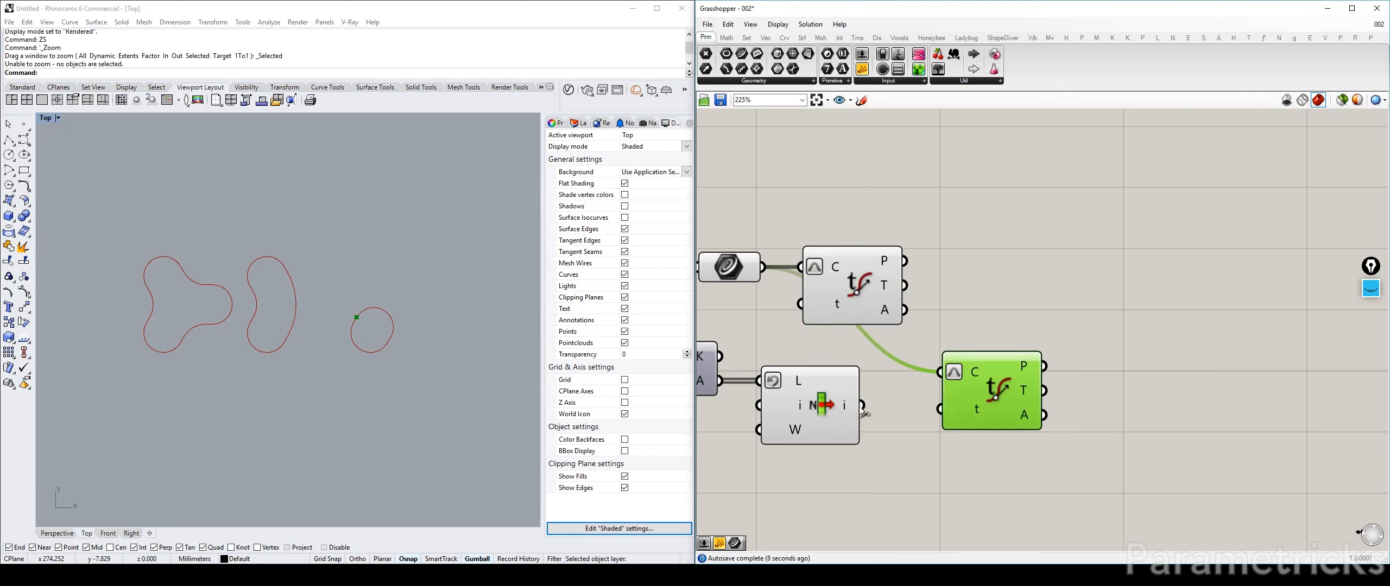
pyautogui.moveTo(861, 405); pyautogui.dragTo(940, 372)
pyautogui.moveTo(995, 383); pyautogui.dragTo(985, 400)
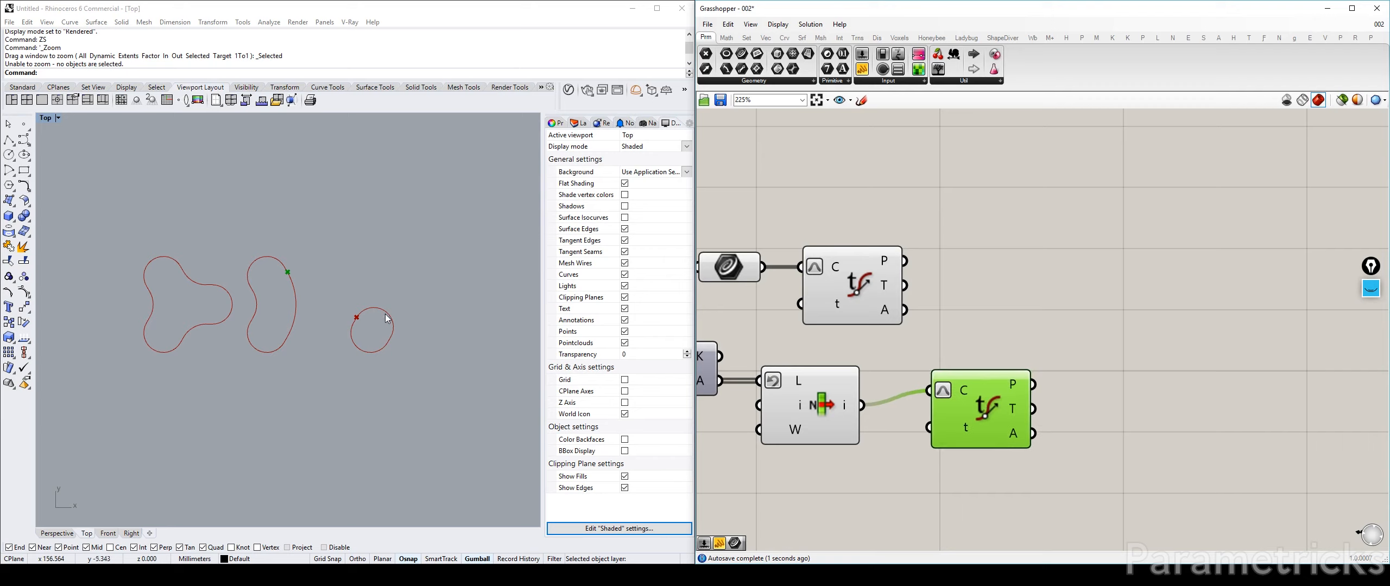
# Mark the lower arc endpoints of the kidney-shaped and small outlines with the pen, and draw an arrow from the first to the second.
pyautogui.scroll(4, 466, 215)
pyautogui.click(1371, 289)
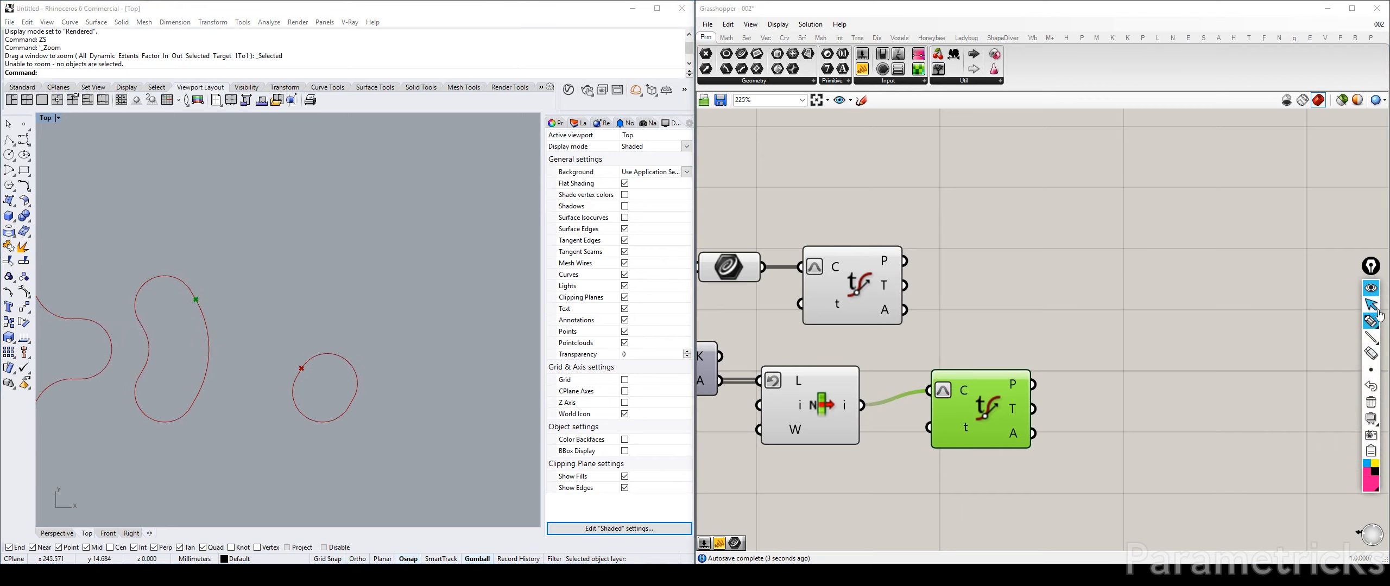
pyautogui.click(352, 398)
pyautogui.click(203, 384)
pyautogui.moveTo(222, 372)
pyautogui.mouseDown()
pyautogui.moveTo(349, 387)
pyautogui.moveTo(328, 391)
pyautogui.mouseUp()
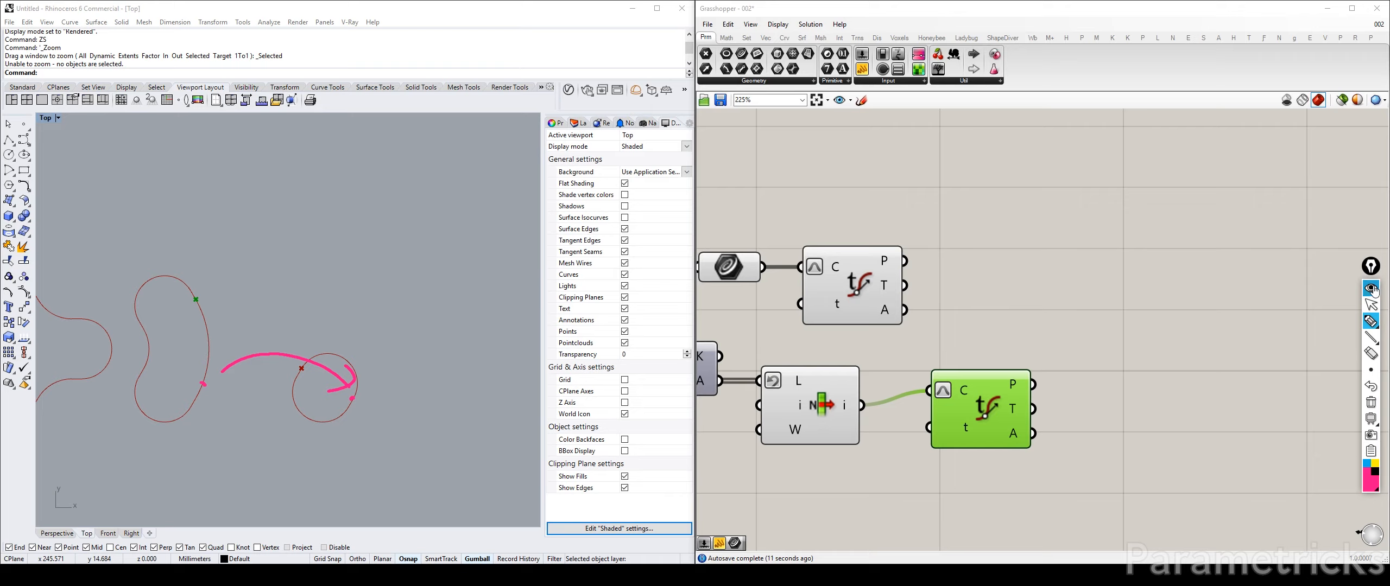
pyautogui.click(1371, 403)
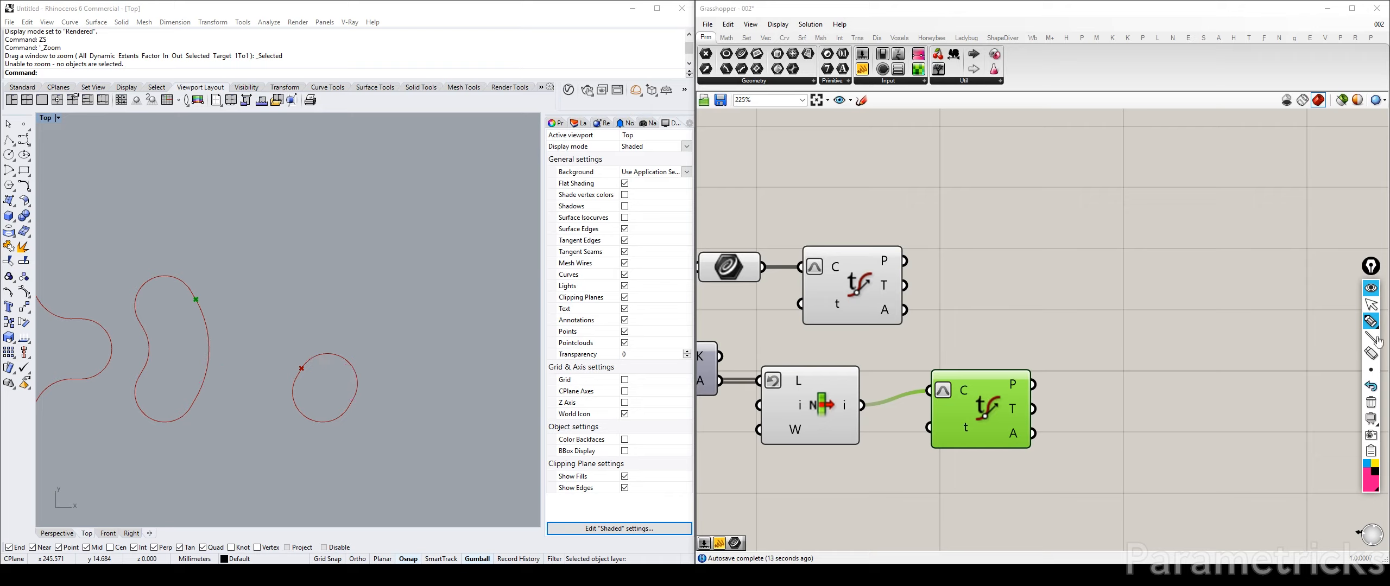
pyautogui.moveTo(1371, 340)
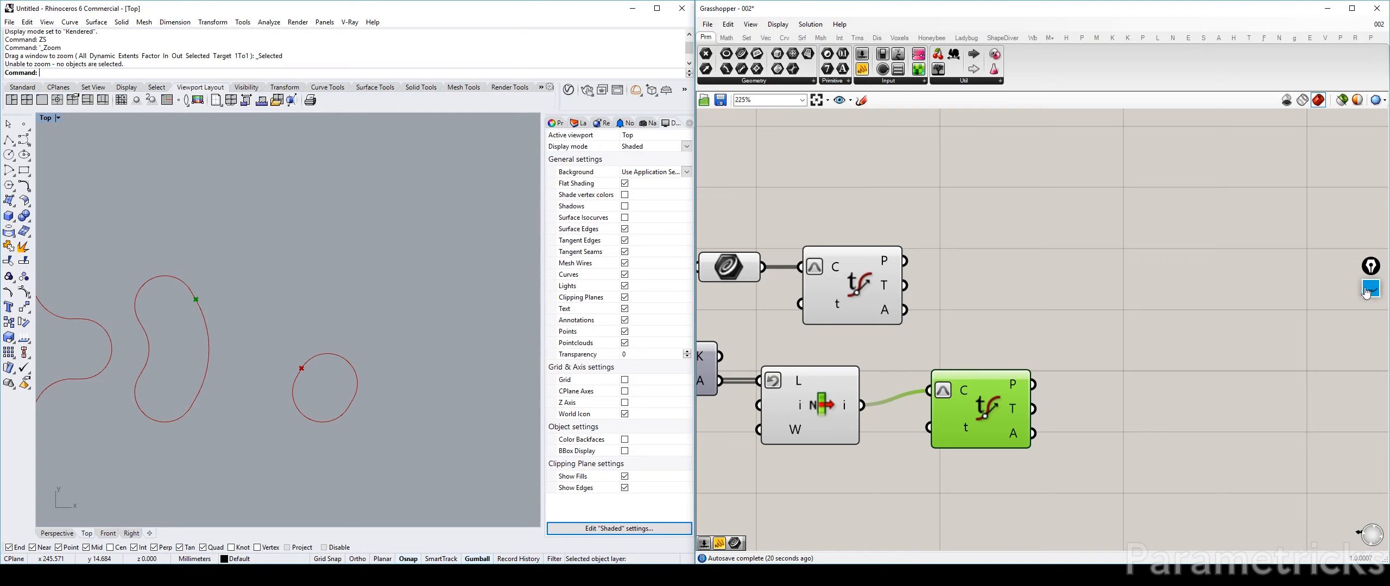
pyautogui.click(1371, 385)
# Change the upper Evaluate Curve's t value so it evaluates the small outline's arc at its lower endpoint, and reposition the component.
pyautogui.click(1371, 305)
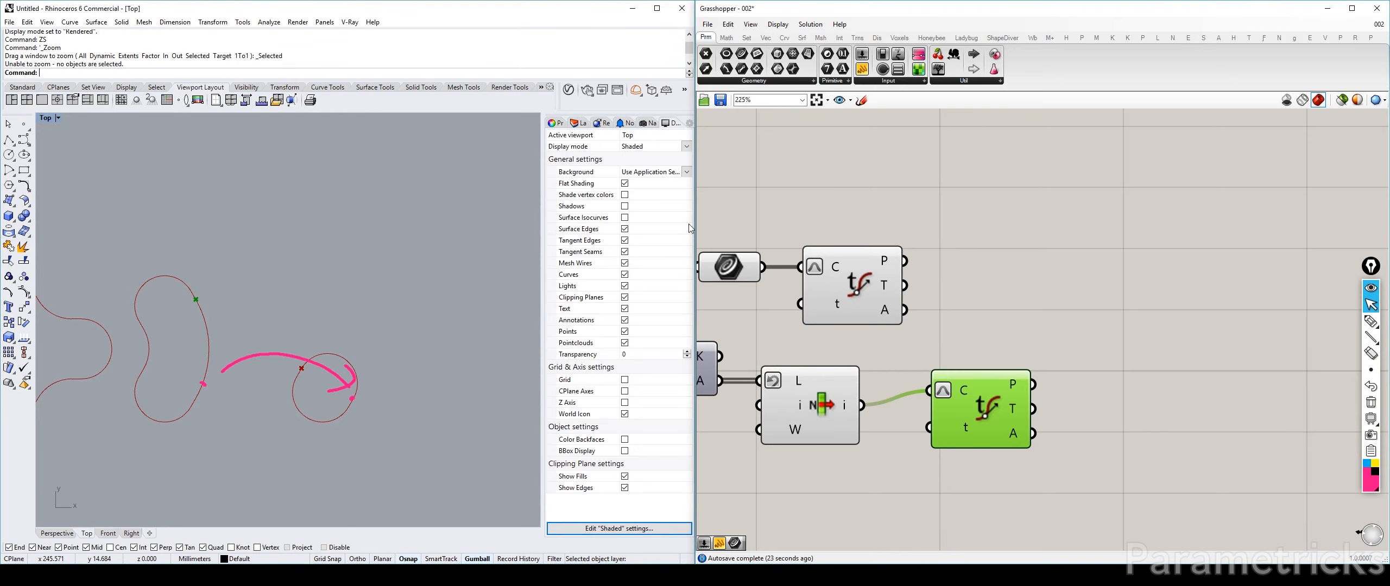
pyautogui.click(860, 289)
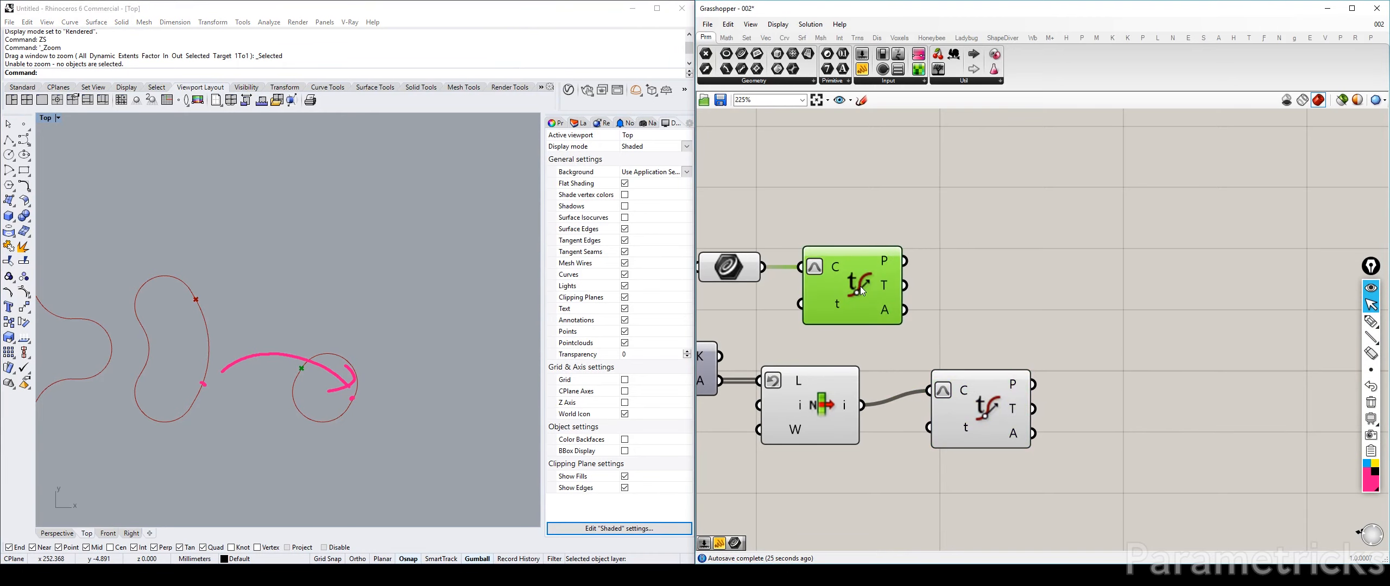
pyautogui.rightClick(837, 304)
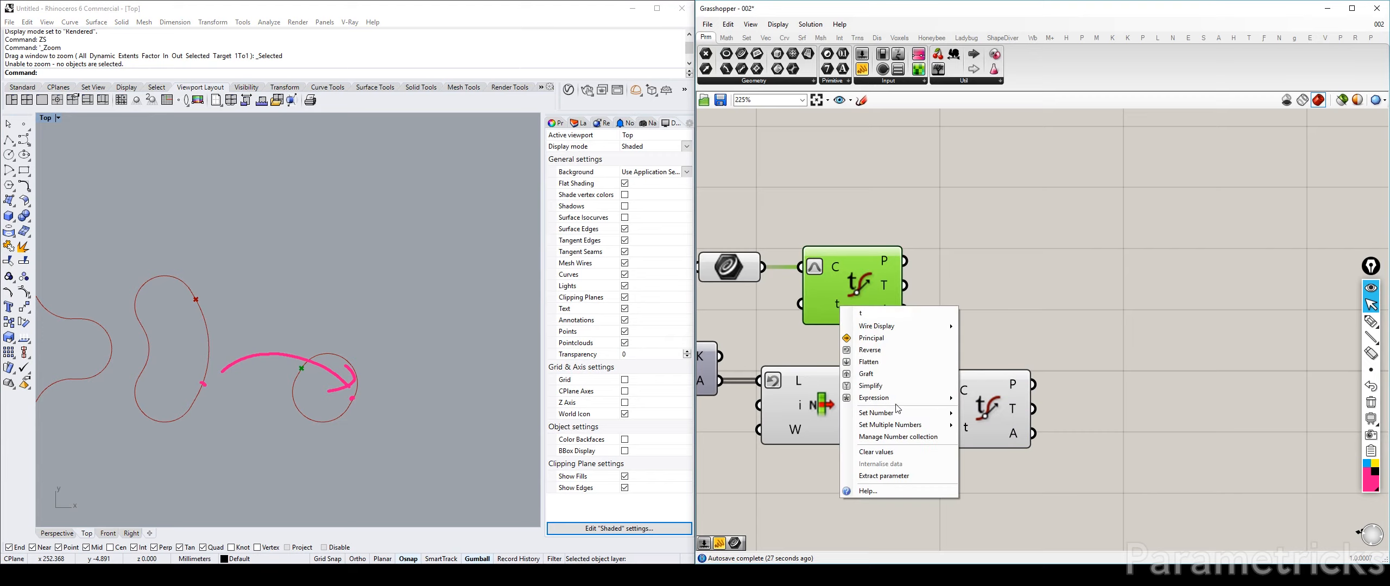
pyautogui.moveTo(907, 399)
pyautogui.click(990, 413)
pyautogui.click(818, 339)
pyautogui.rightClick(839, 302)
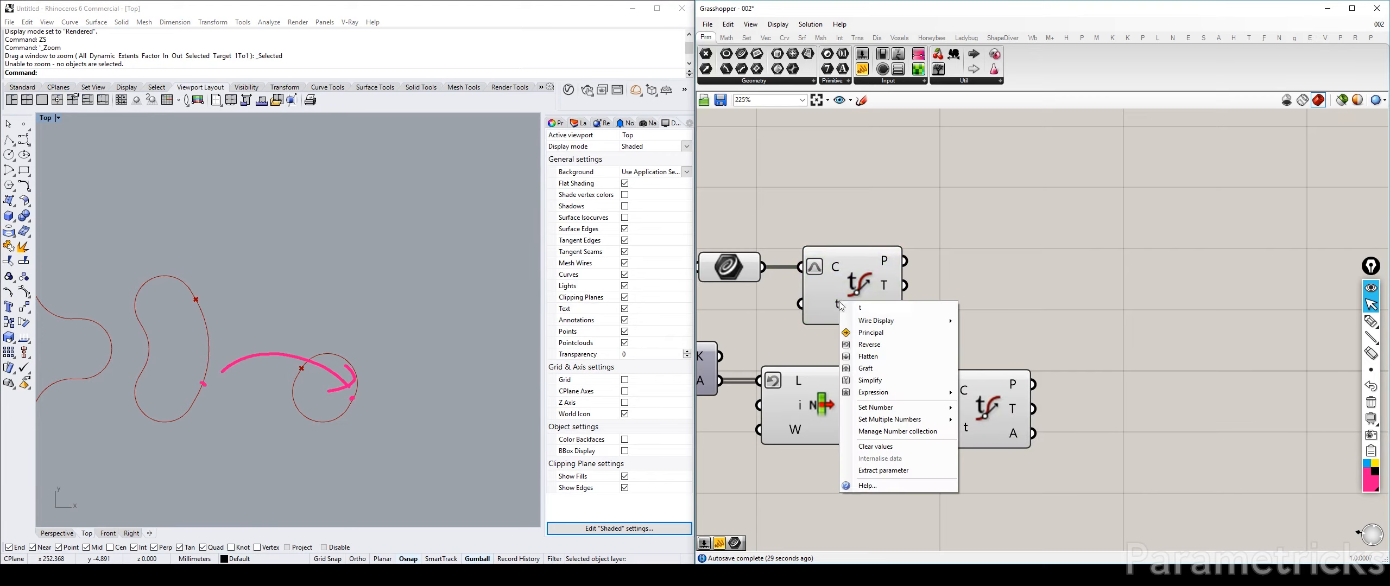
pyautogui.click(977, 410)
pyautogui.write('0.5')
pyautogui.click(990, 420)
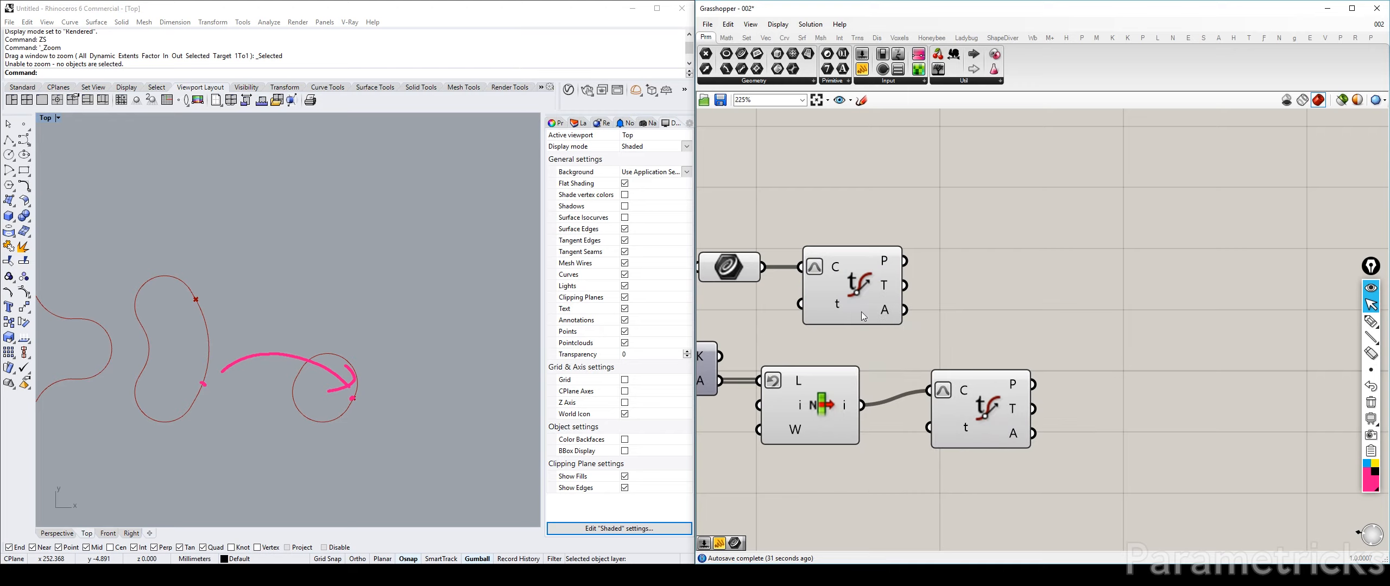
pyautogui.moveTo(856, 286); pyautogui.dragTo(893, 247)
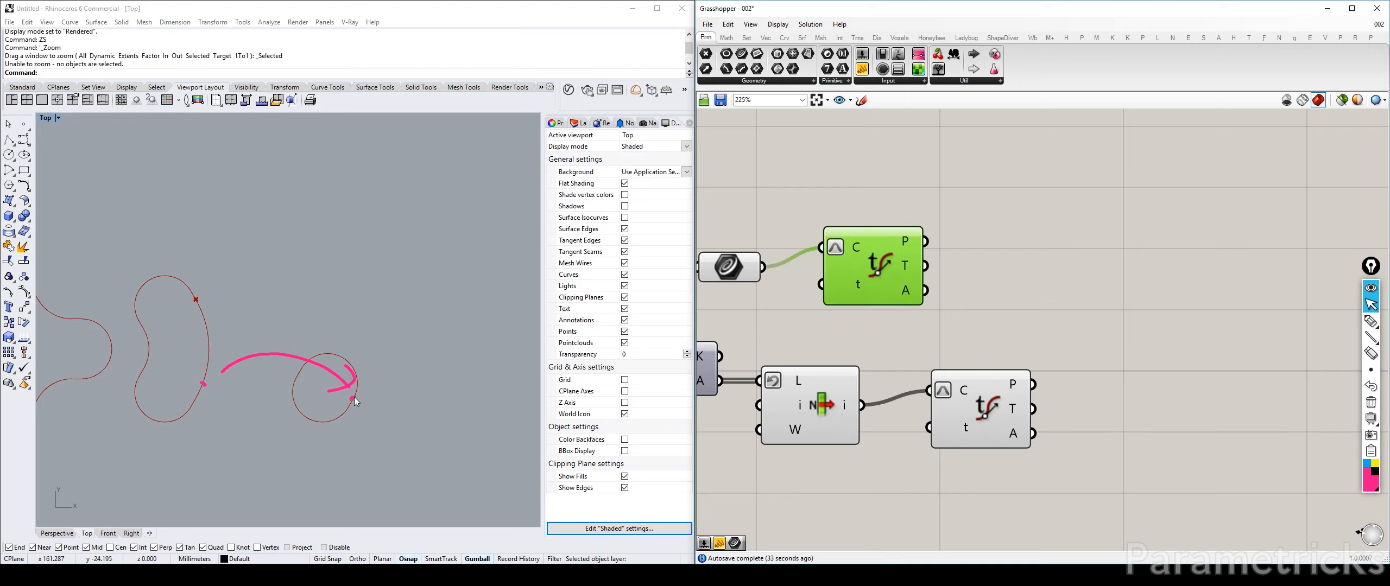
# Change the lower Evaluate Curve's t value so it evaluates the kidney-shaped outline's arc at its lower endpoint, and reposition the component.
pyautogui.click(966, 412)
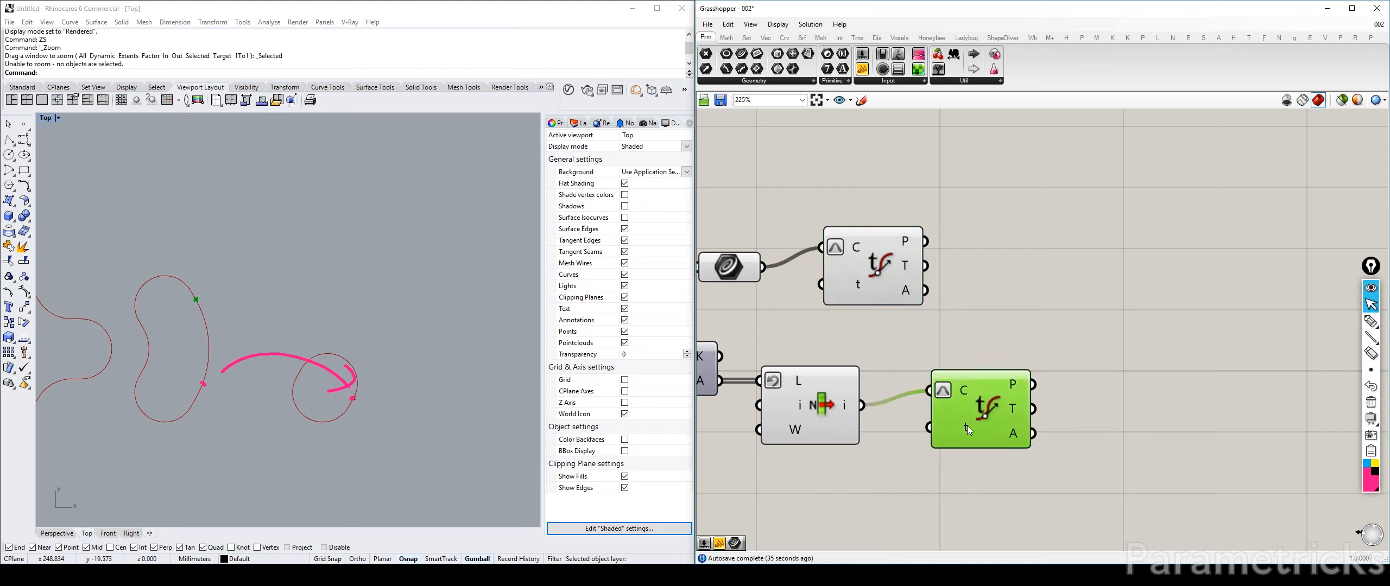
pyautogui.rightClick(966, 428)
pyautogui.moveTo(1021, 478)
pyautogui.click(1108, 478)
pyautogui.write('0')
pyautogui.click(1112, 493)
pyautogui.moveTo(990, 415); pyautogui.dragTo(949, 442)
# Hide the previews of the List Item and Curve components and shift the upper Evaluate Curve slightly away from its source.
pyautogui.click(802, 392)
pyautogui.click(736, 273)
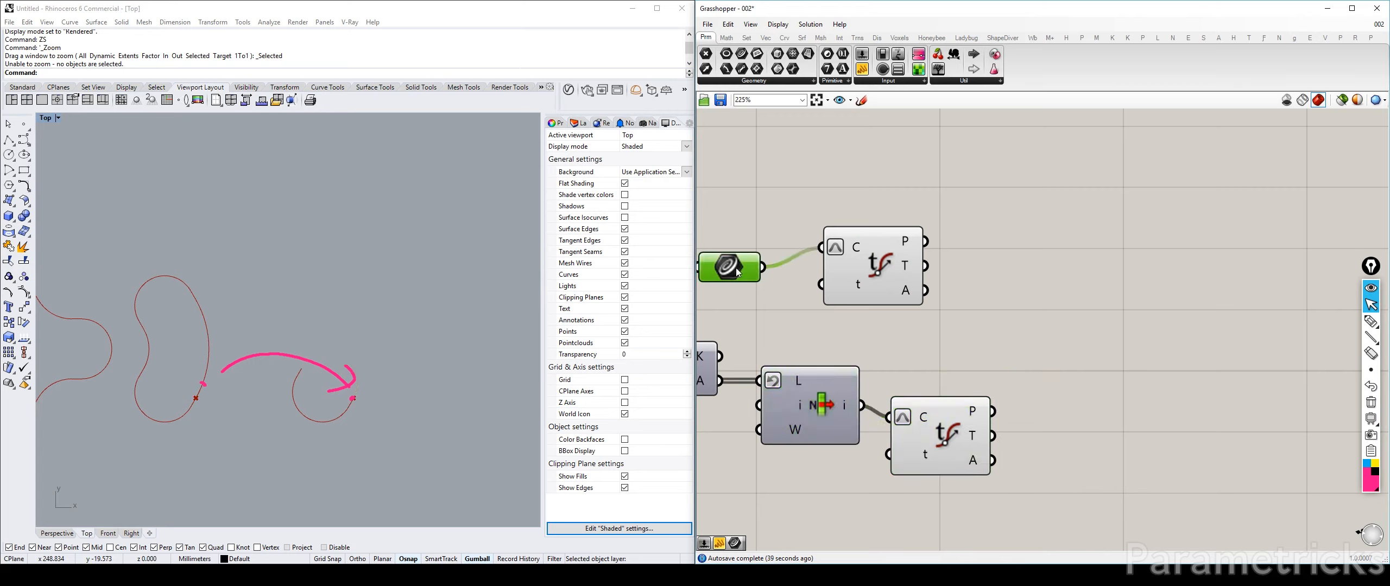
pyautogui.moveTo(905, 275); pyautogui.dragTo(922, 272)
# Add a Vector 2Pt component with the kidney-shaped outline's evaluated point as A and the small outline's evaluated point as B.
pyautogui.click(1056, 272)
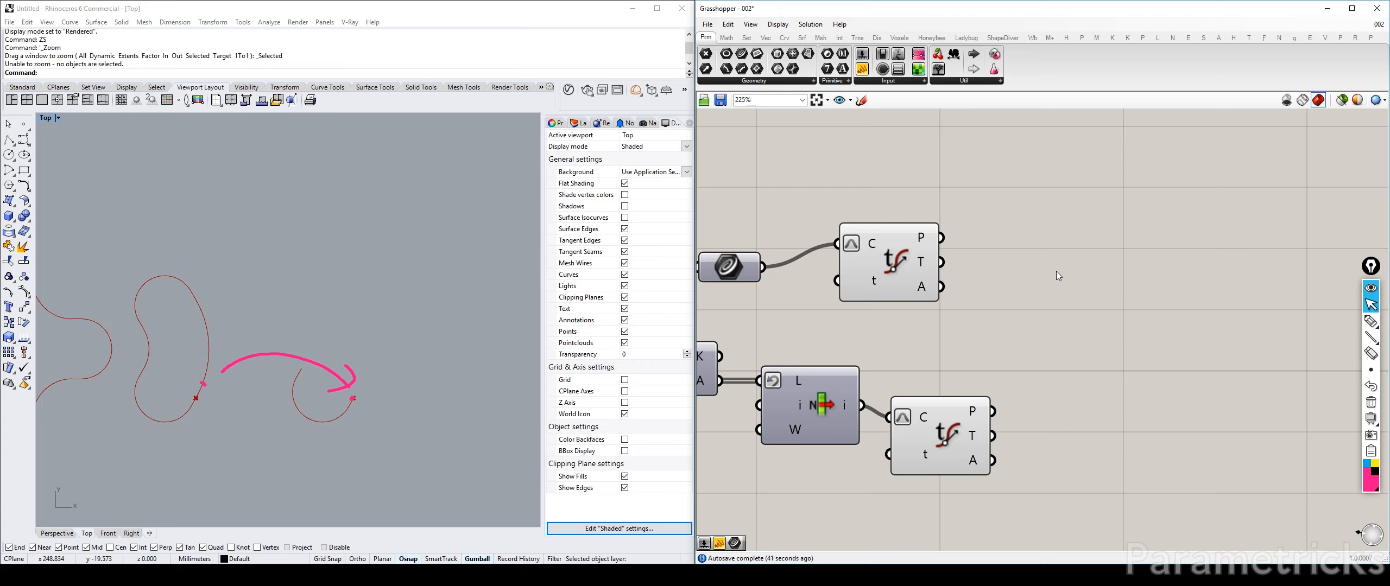
pyautogui.doubleClick(1057, 276)
pyautogui.write('vect 2 po')
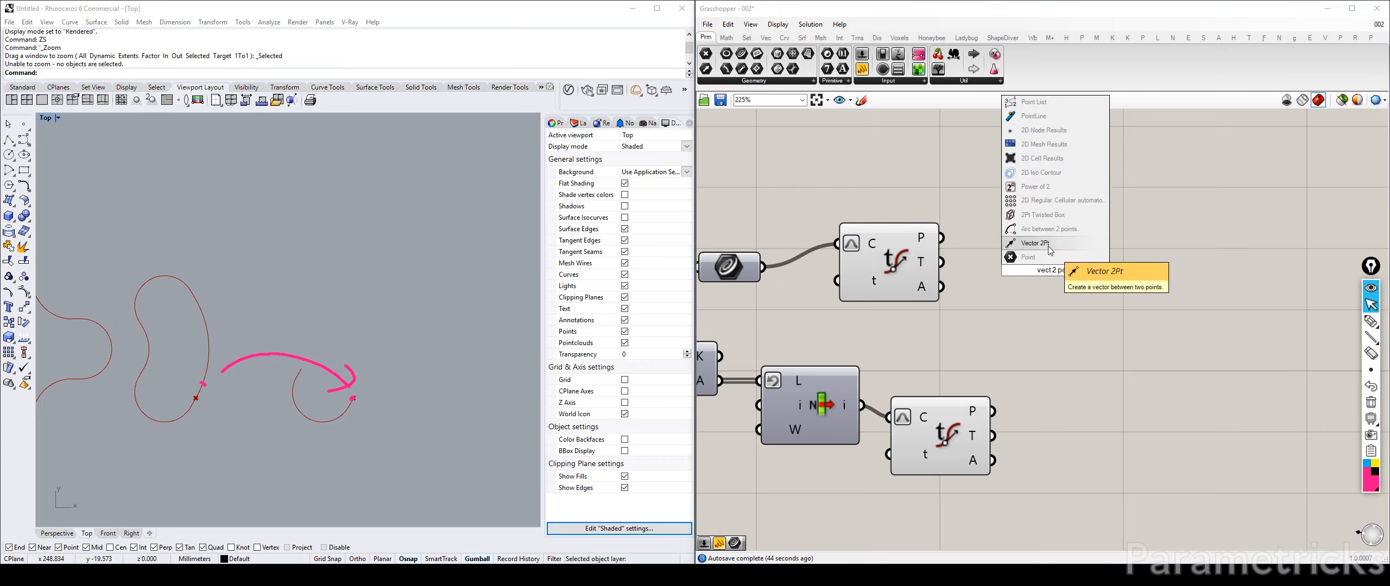
pyautogui.press('Return')
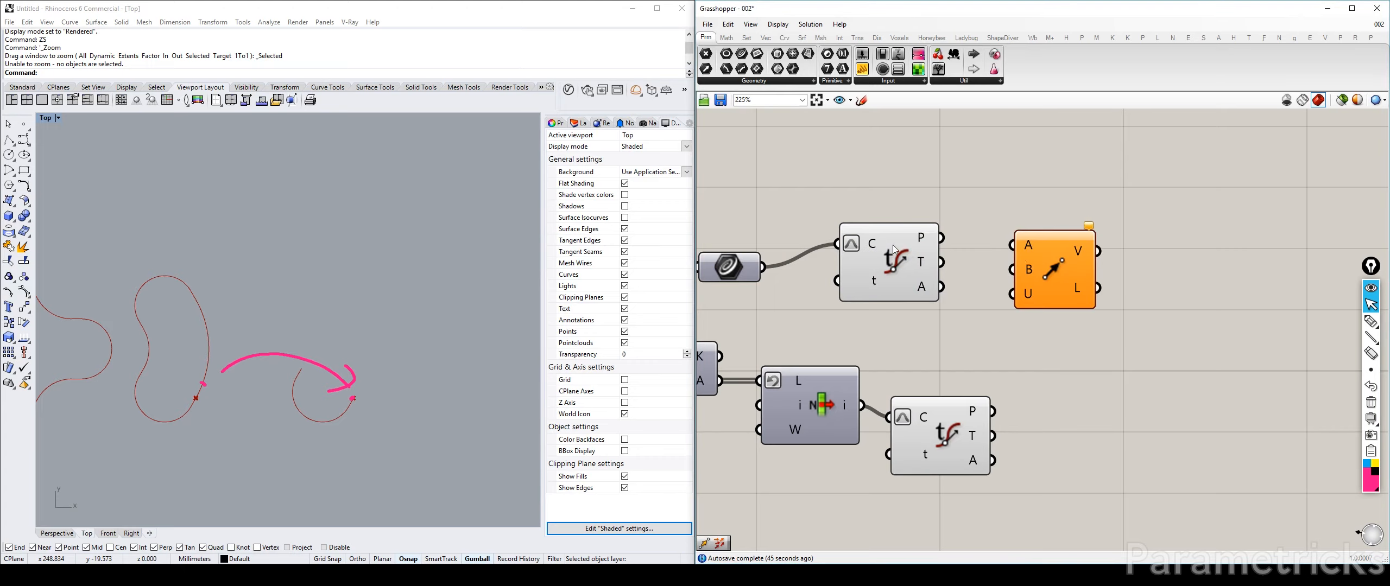
pyautogui.click(895, 249)
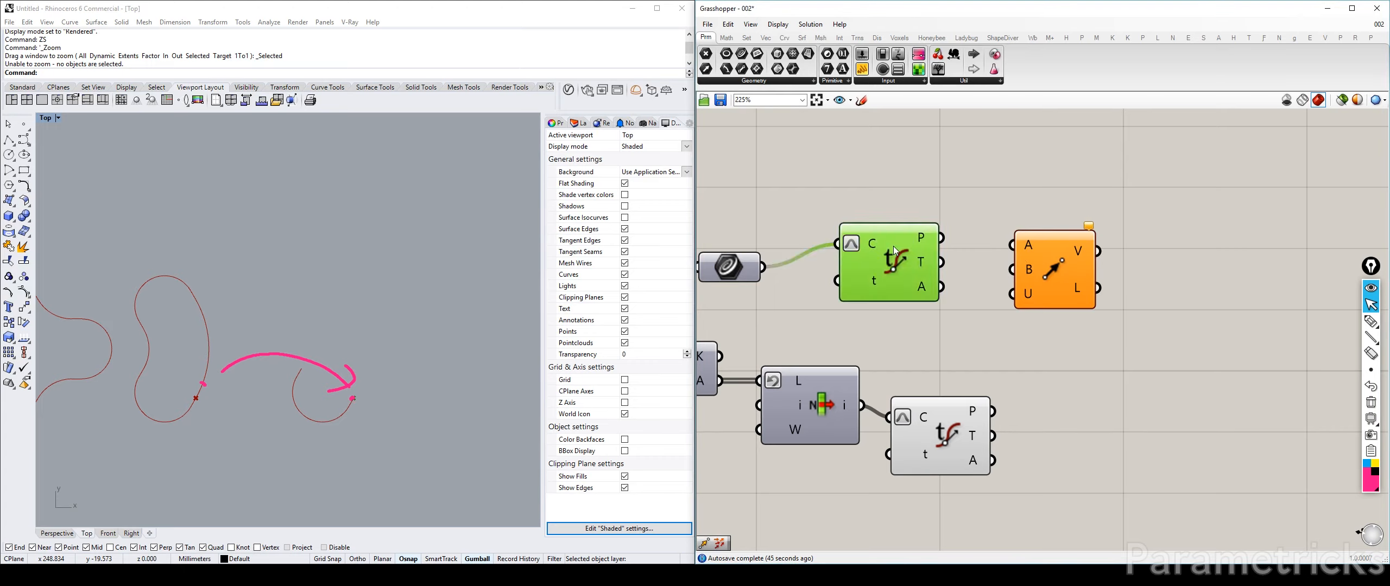
pyautogui.click(940, 409)
pyautogui.moveTo(928, 348); pyautogui.dragTo(837, 326, button='right')
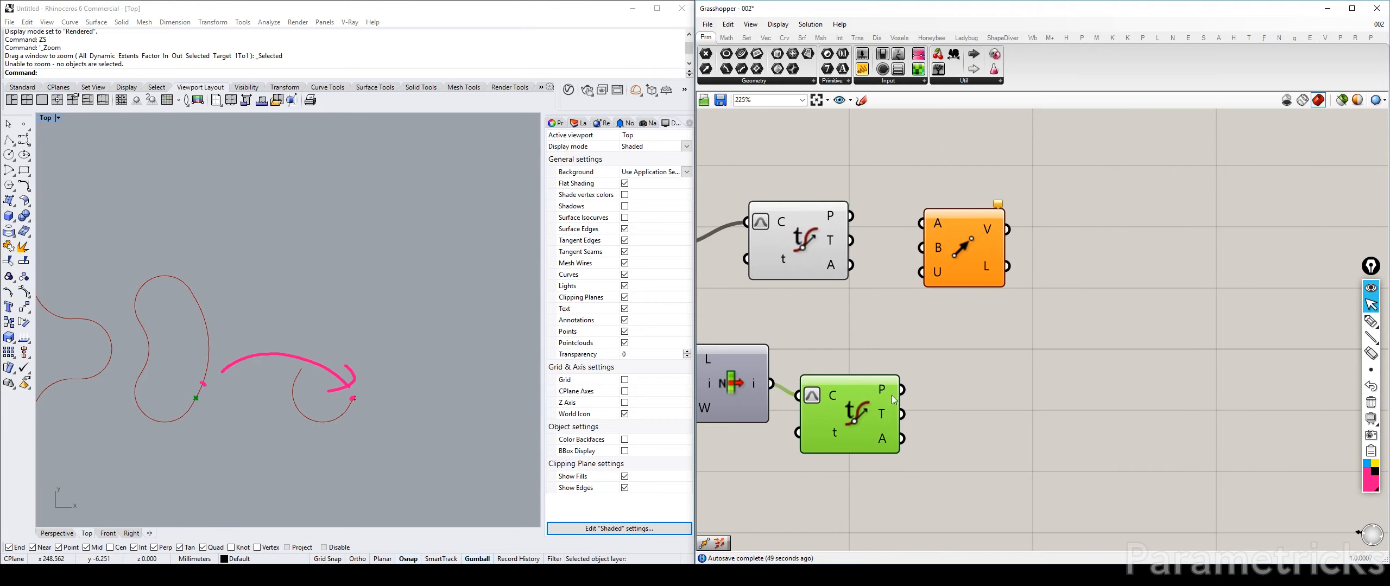
pyautogui.moveTo(902, 389); pyautogui.dragTo(921, 248)
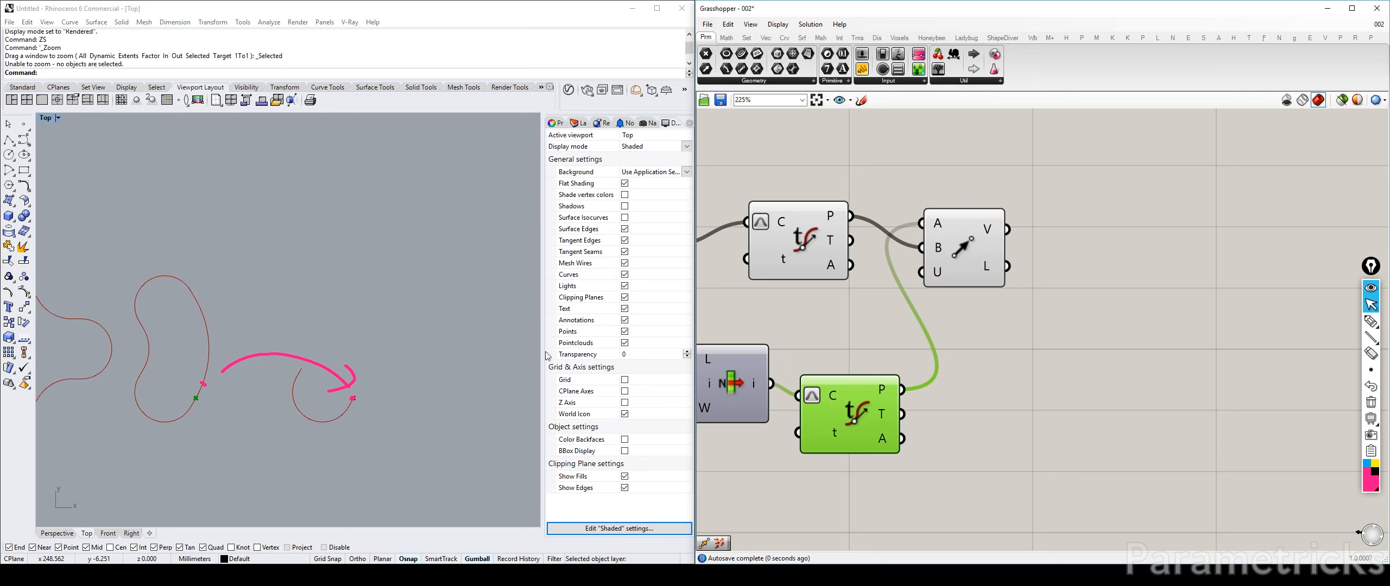
pyautogui.click(798, 255)
# Add a Move component that translates the List Item's arc by the Vector 2Pt's V output.
pyautogui.click(1030, 373)
pyautogui.doubleClick(1039, 367)
pyautogui.write('move')
pyautogui.press('Return')
pyautogui.moveTo(1007, 229); pyautogui.dragTo(1143, 357)
pyautogui.moveTo(808, 321); pyautogui.dragTo(966, 288, button='right')
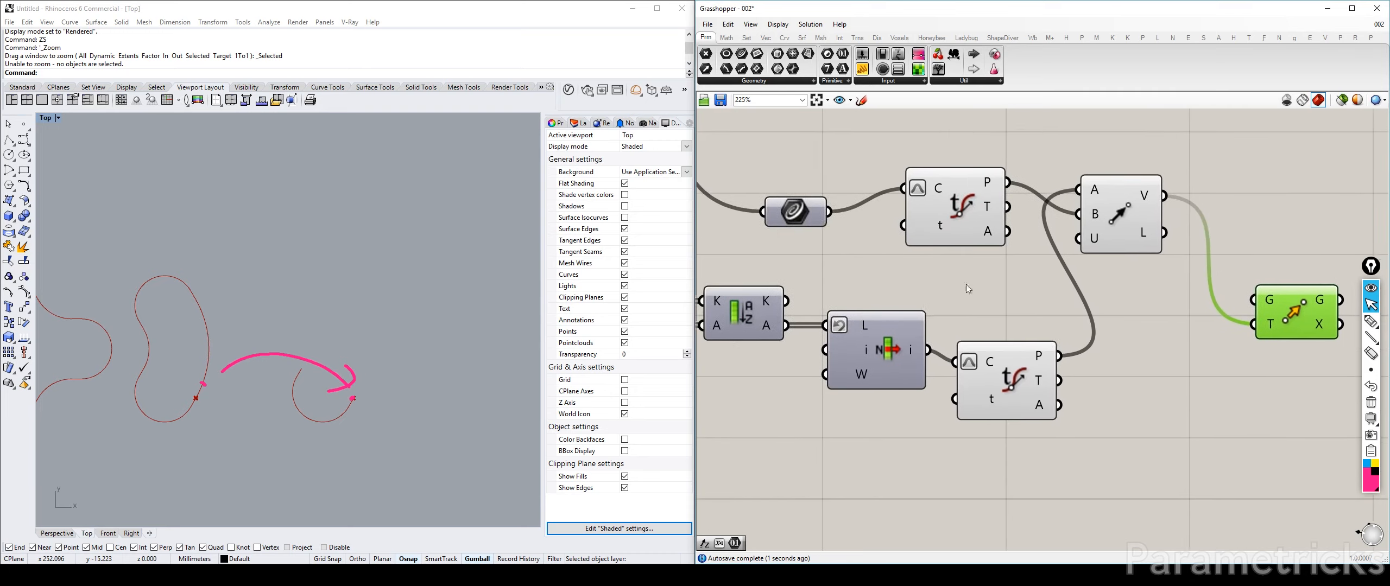
pyautogui.scroll(-1, 966, 288)
pyautogui.click(890, 347)
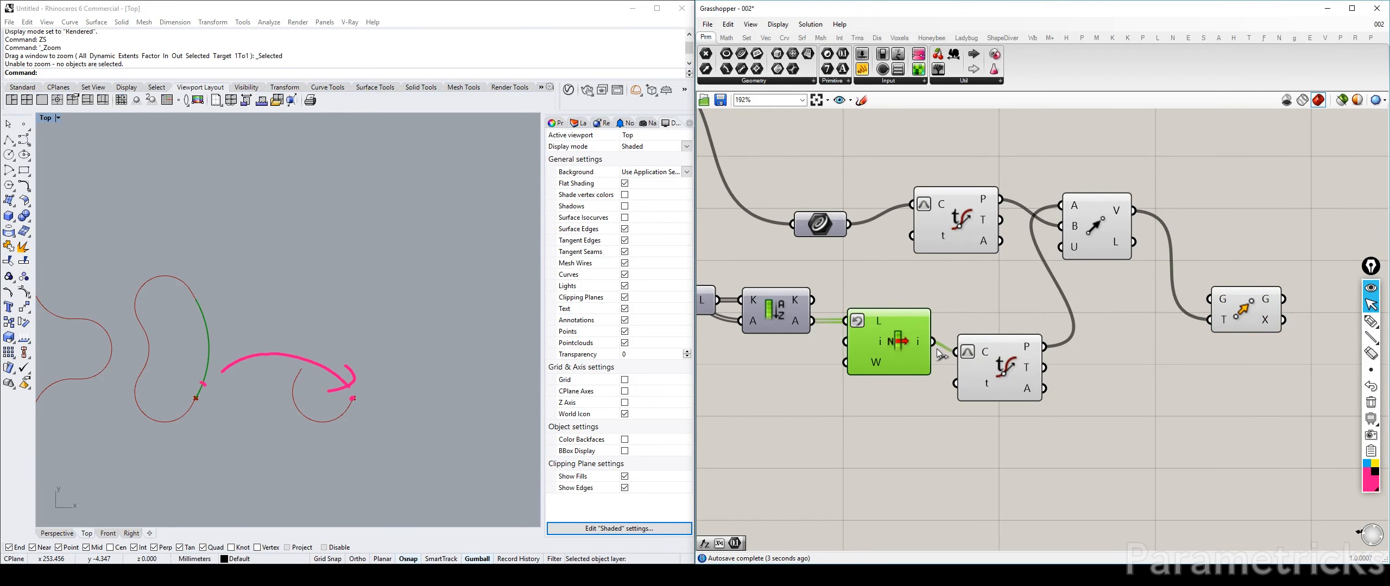
pyautogui.moveTo(935, 343); pyautogui.dragTo(1209, 301)
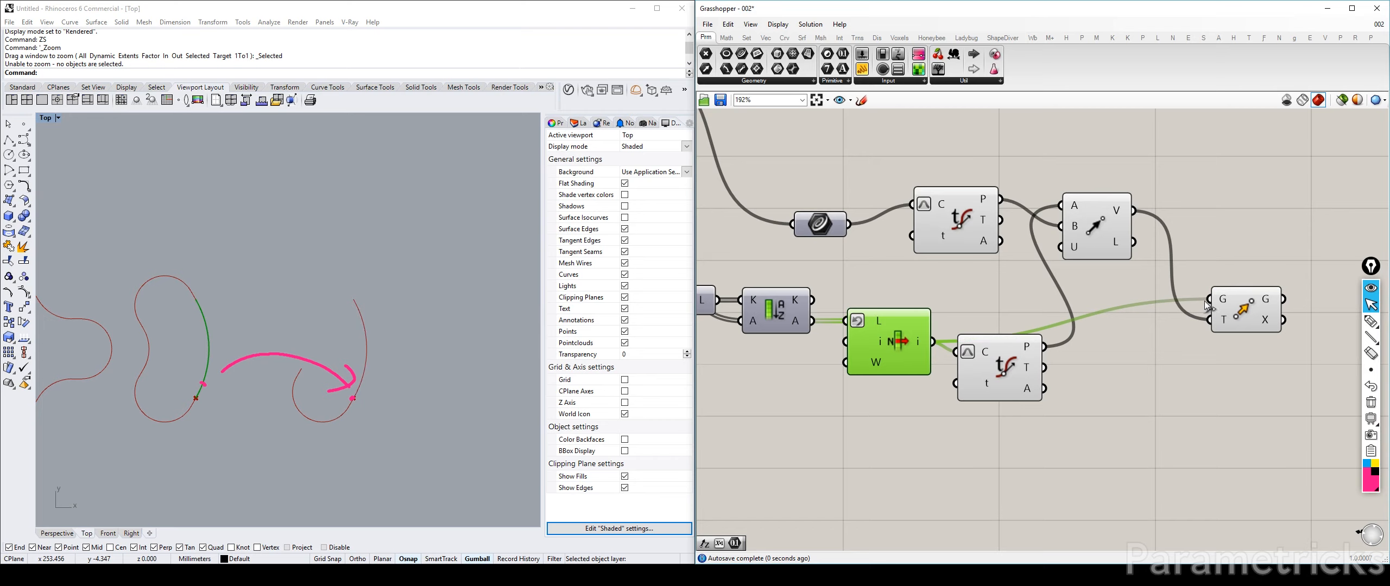
# Hide the previews of the two Evaluate Curve components.
pyautogui.moveTo(1170, 307); pyautogui.dragTo(1133, 319, button='right')
pyautogui.moveTo(1085, 457); pyautogui.dragTo(909, 237)
pyautogui.middleClick(882, 197)
pyautogui.click(915, 166)
pyautogui.click(960, 179)
# Rearrange the Vector 2Pt, Evaluate Curve and Move components into a tidier layout.
pyautogui.moveTo(1043, 251); pyautogui.dragTo(989, 258)
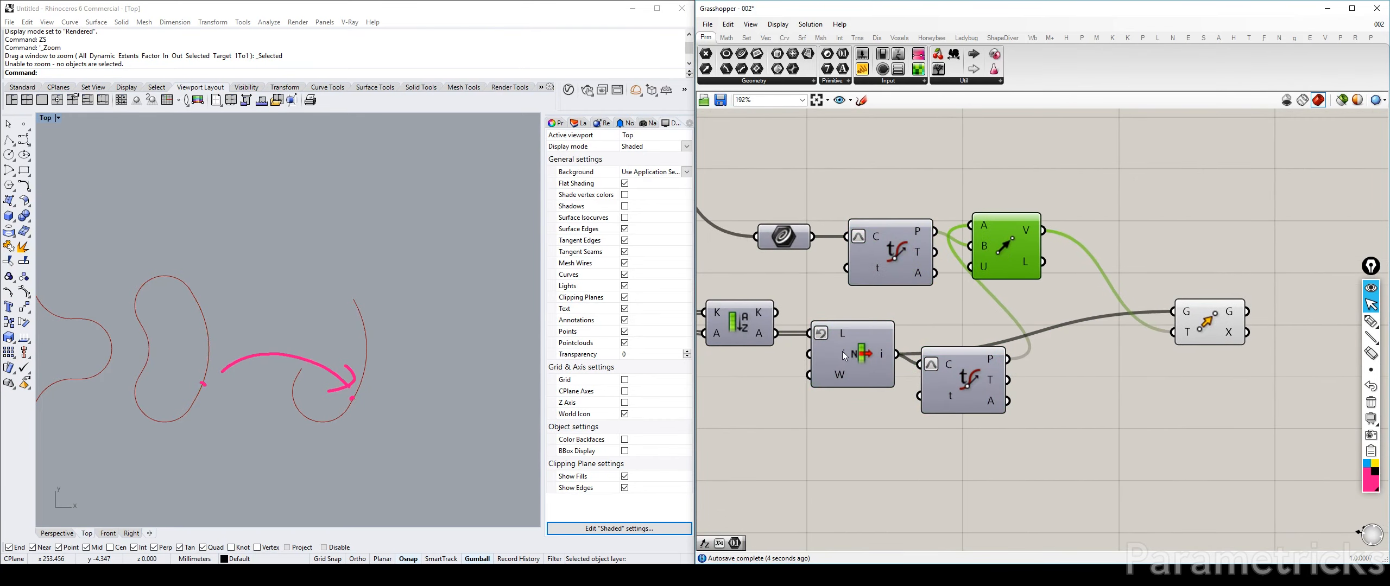
pyautogui.click(845, 356)
pyautogui.moveTo(965, 380)
pyautogui.mouseDown()
pyautogui.moveTo(957, 370)
pyautogui.moveTo(955, 383)
pyautogui.mouseUp()
pyautogui.moveTo(1006, 246); pyautogui.dragTo(1051, 253)
pyautogui.moveTo(1209, 322); pyautogui.dragTo(1164, 336)
pyautogui.moveTo(1163, 336); pyautogui.dragTo(968, 396, button='right')
# Trace the Curve component back to its split source and examine which arc of the small outline it contains.
pyautogui.click(763, 262)
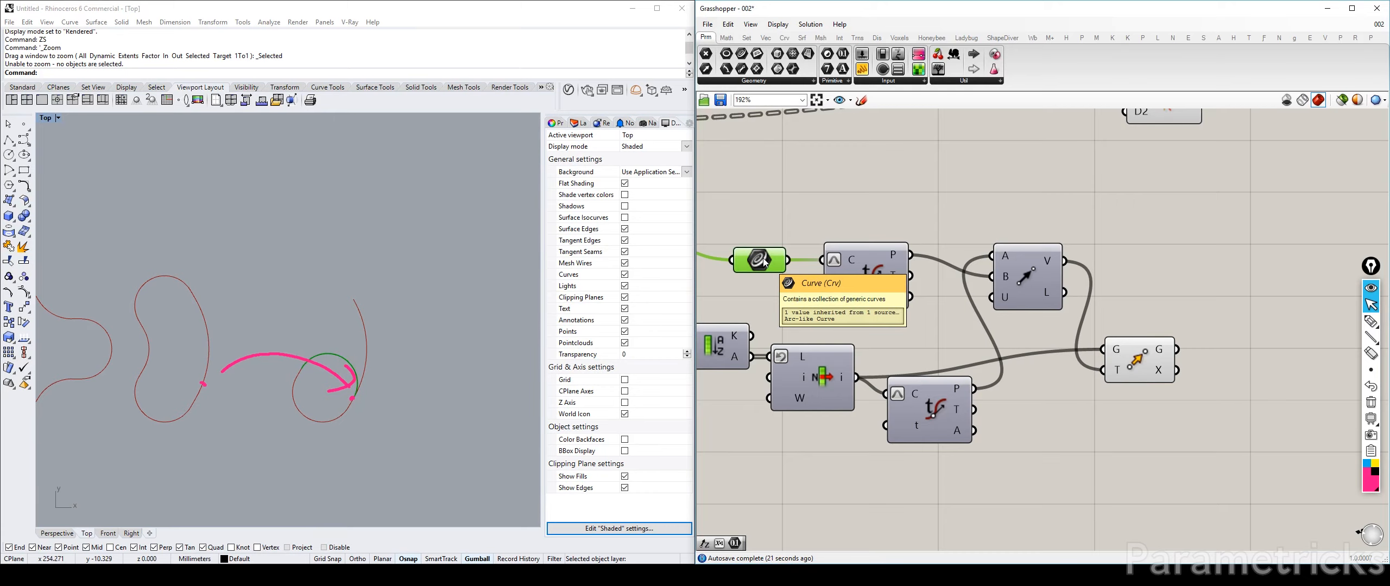
pyautogui.scroll(-4, 773, 263)
pyautogui.middleClick(786, 261)
pyautogui.moveTo(980, 268); pyautogui.dragTo(1248, 286, button='right')
pyautogui.scroll(2, 917, 229)
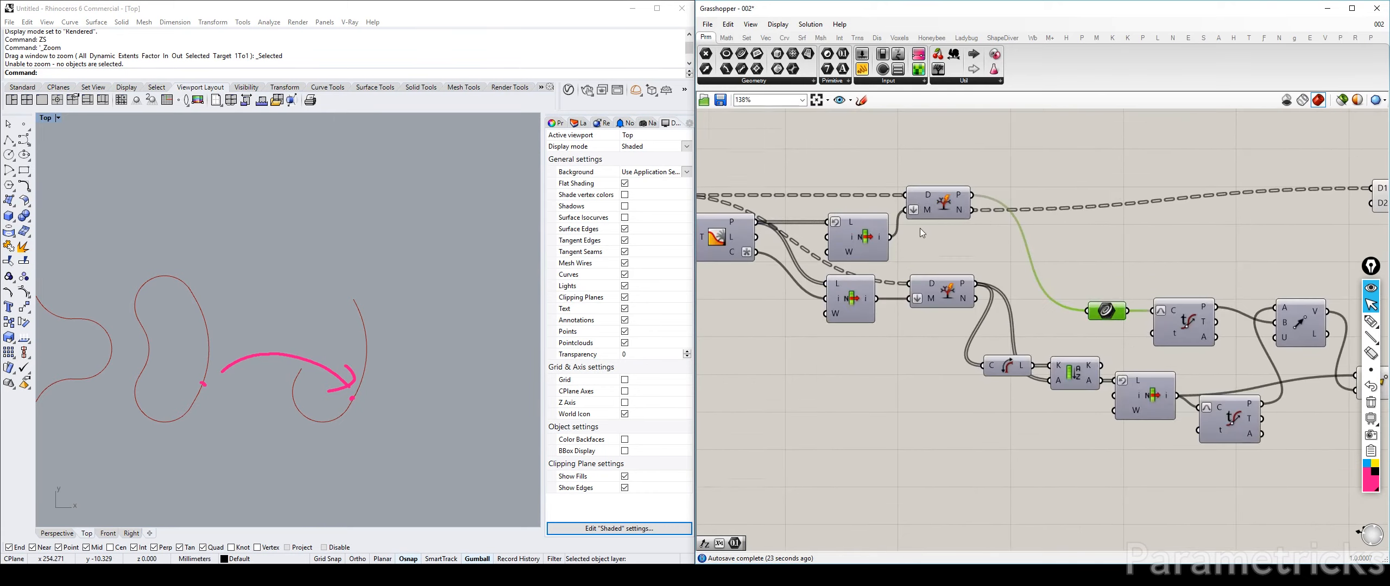
pyautogui.click(951, 286)
pyautogui.click(958, 212)
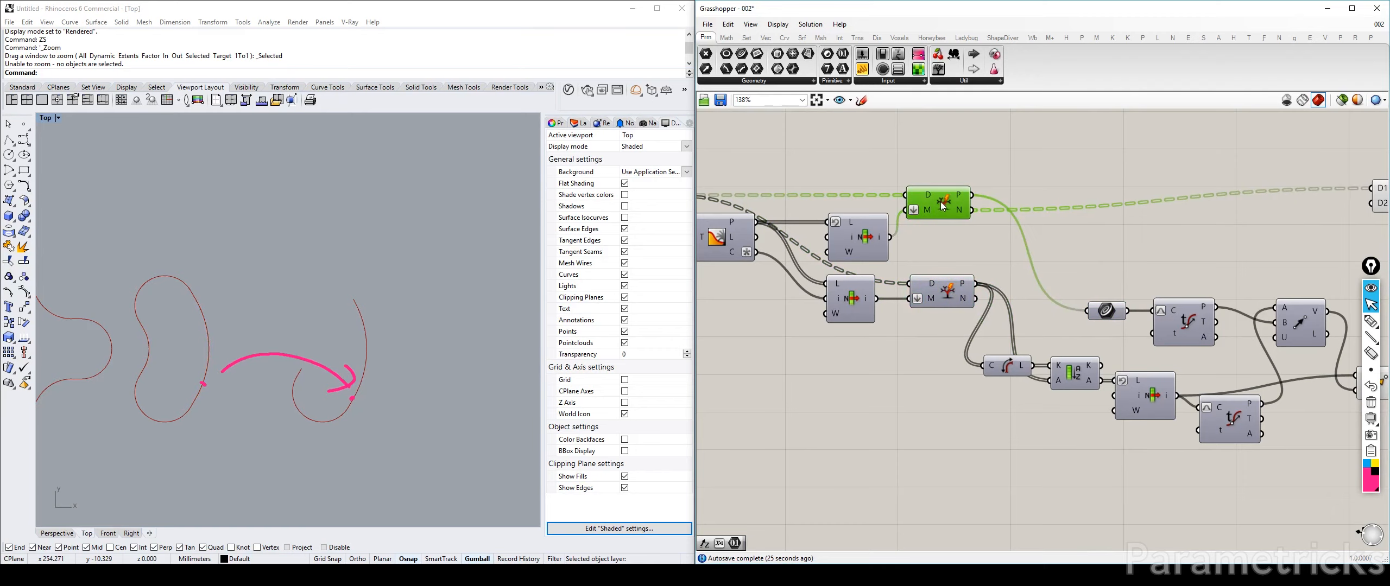
pyautogui.moveTo(1192, 338); pyautogui.dragTo(835, 250, button='right')
pyautogui.click(750, 222)
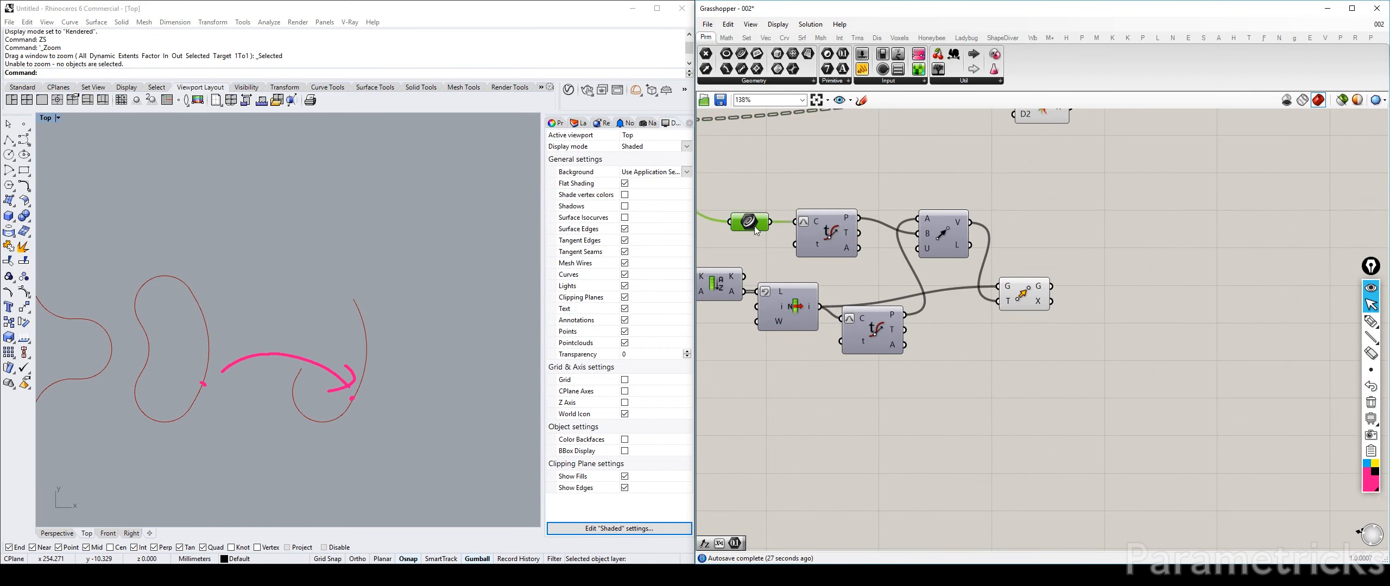
pyautogui.moveTo(749, 228)
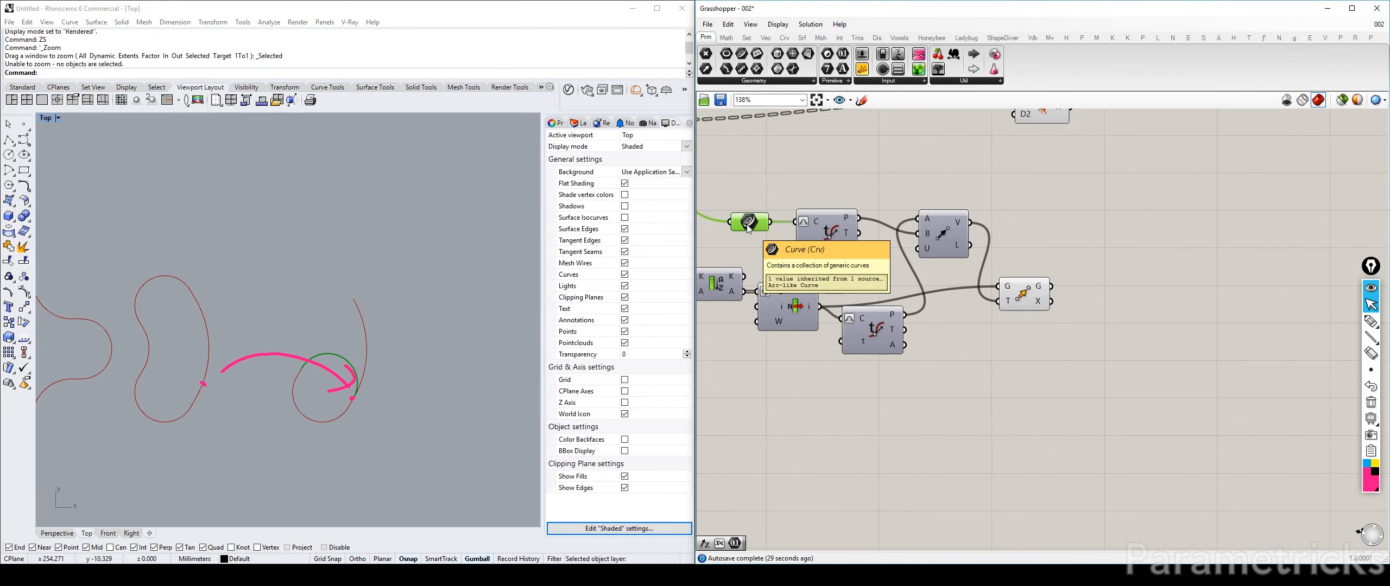
pyautogui.click(954, 326)
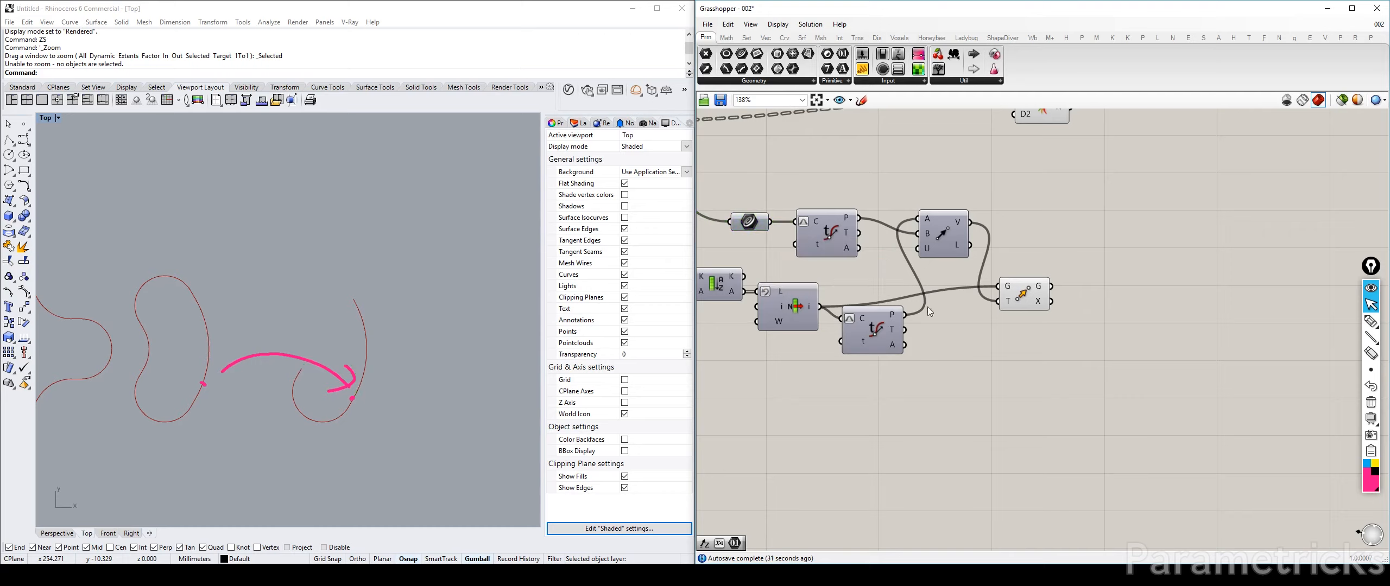
# Add an End Points component above the Evaluate Curve, feed it from the Curve component, and compare its points with the arc.
pyautogui.doubleClick(993, 336)
pyautogui.write('end')
pyautogui.press('Return')
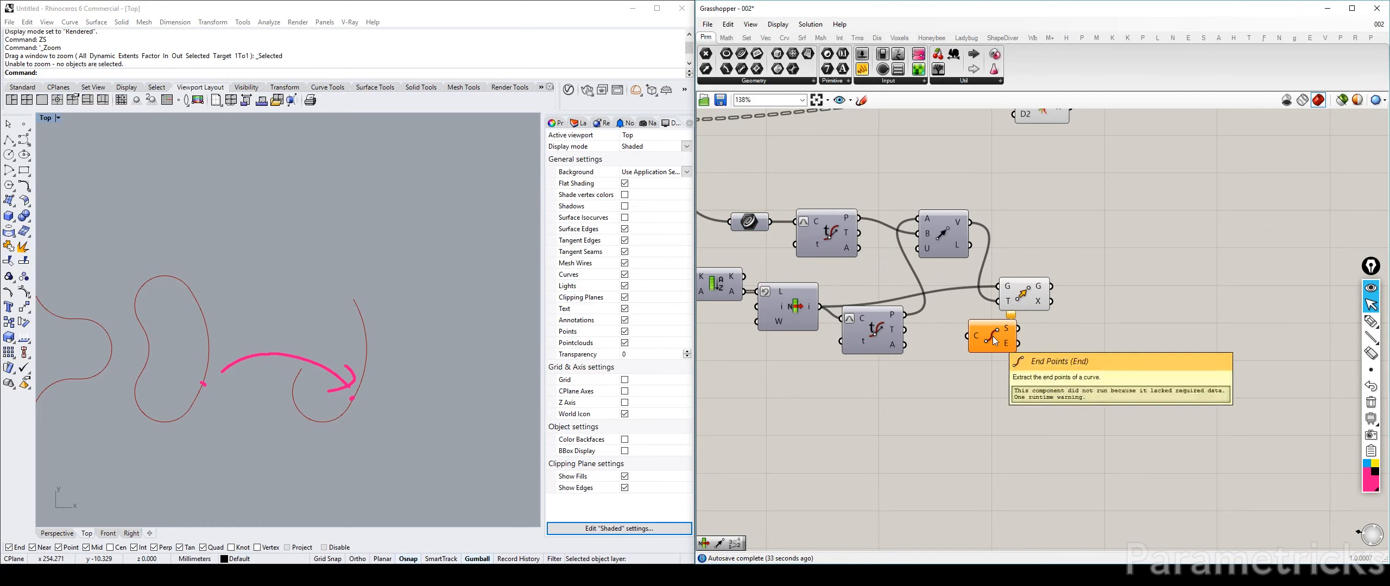
pyautogui.moveTo(993, 337); pyautogui.dragTo(833, 172)
pyautogui.moveTo(770, 222); pyautogui.dragTo(808, 170)
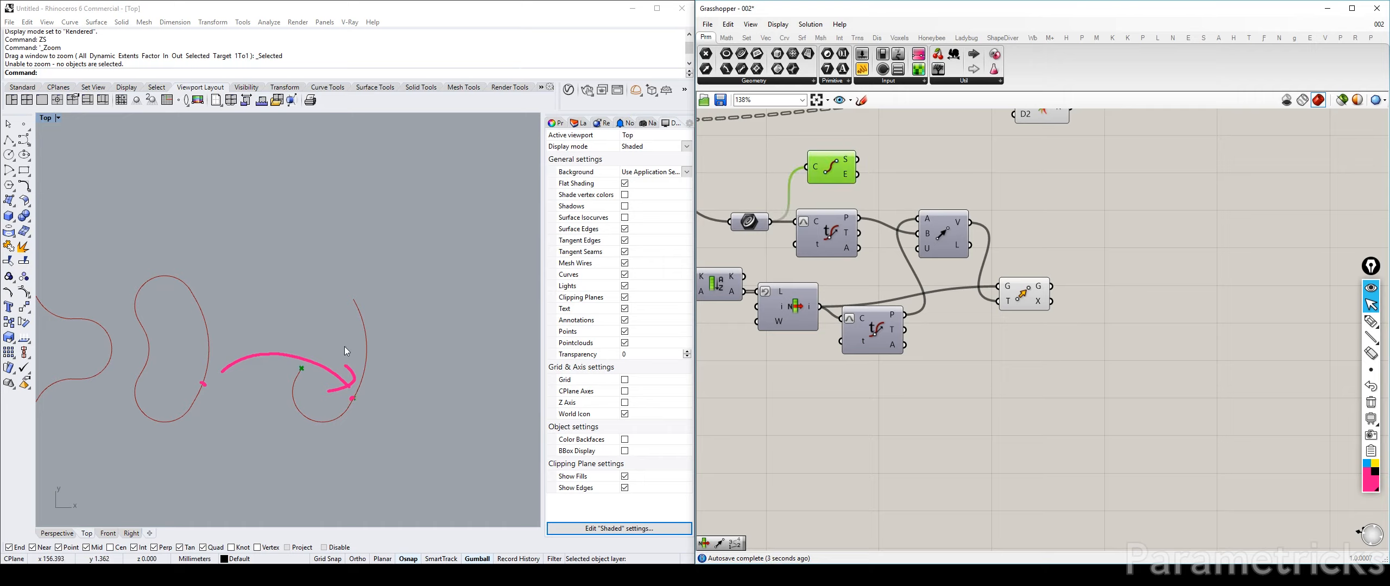
pyautogui.click(749, 222)
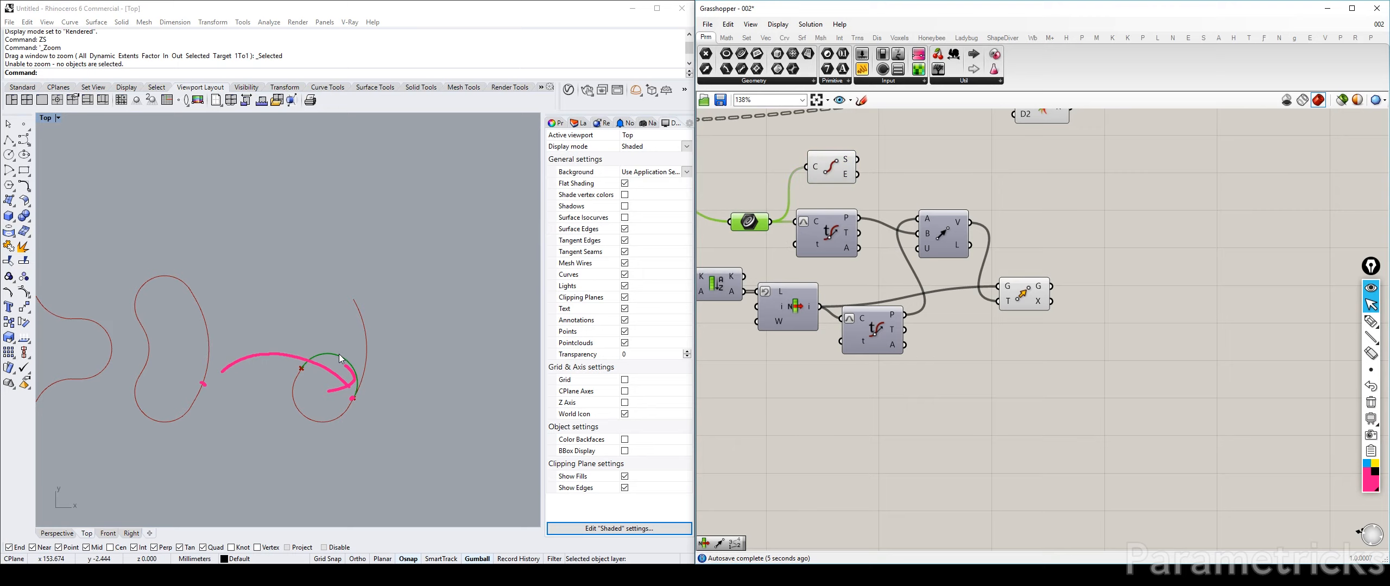
pyautogui.scroll(2, 845, 199)
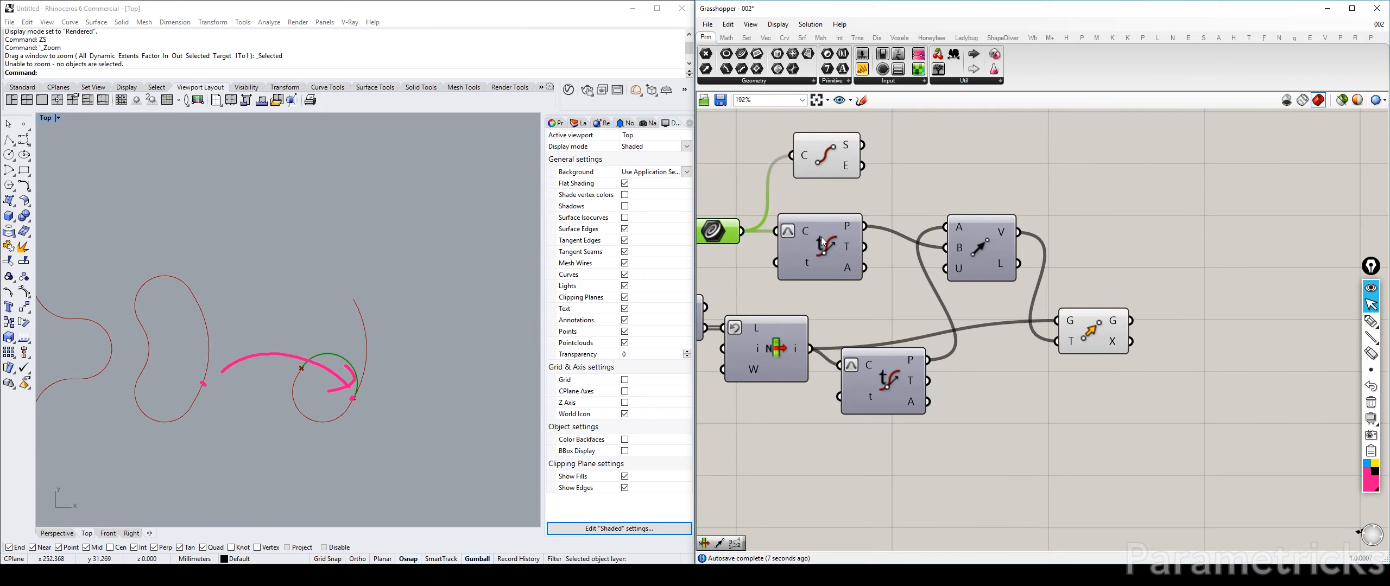
# Replace the upper Evaluate Curve with End Points by rerouting Vector 2Pt's B input to the E output and deleting the old component.
pyautogui.click(826, 228)
pyautogui.moveTo(830, 162); pyautogui.dragTo(810, 189)
pyautogui.keyDown('ctrl'); pyautogui.keyDown('shift'); pyautogui.moveTo(866, 227); pyautogui.dragTo(843, 192); pyautogui.keyUp('shift'); pyautogui.keyUp('ctrl')
pyautogui.press('Delete')
pyautogui.moveTo(807, 179); pyautogui.dragTo(812, 240)
# Duplicate the remaining Evaluate Curve, feed it the small outline's arc, set t to 0.5, and turn on its preview.
pyautogui.doubleClick(875, 175)
pyautogui.moveTo(928, 360); pyautogui.dragTo(861, 260)
pyautogui.keyDown('alt'); pyautogui.moveTo(883, 370); pyautogui.dragTo(823, 164); pyautogui.keyUp('alt')
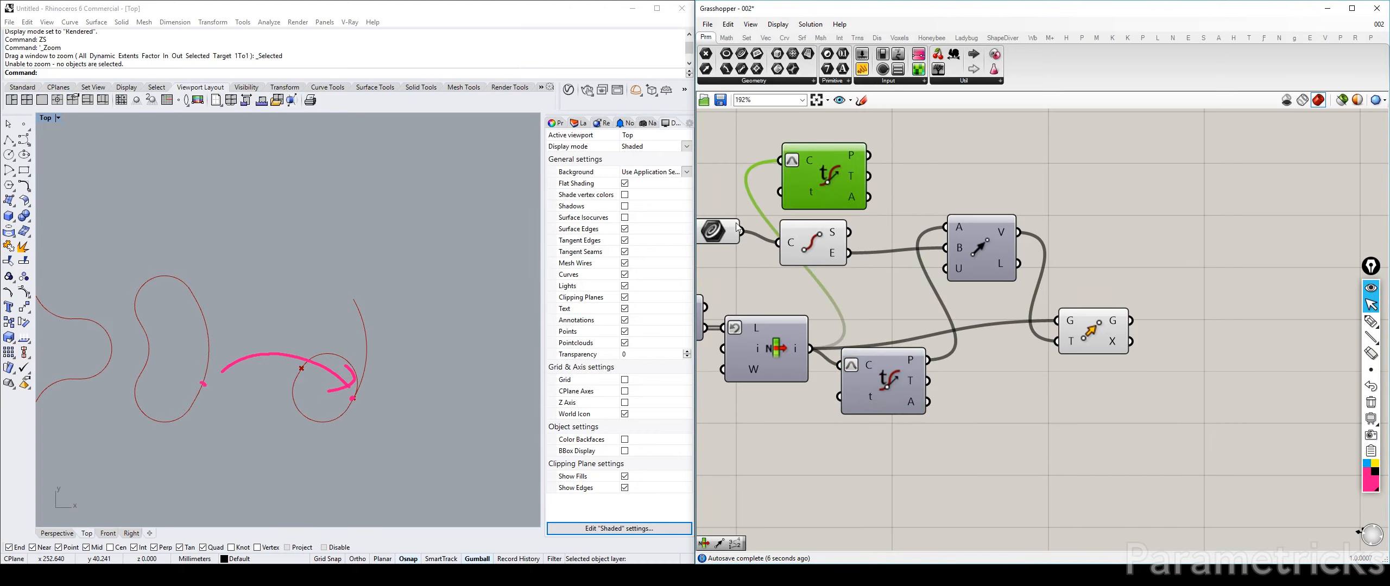
pyautogui.moveTo(741, 231); pyautogui.dragTo(780, 161)
pyautogui.rightClick(811, 192)
pyautogui.moveTo(853, 302)
pyautogui.write('0.5')
pyautogui.press('Return')
pyautogui.hotkey('ctrl', 'q')
pyautogui.moveTo(960, 177); pyautogui.dragTo(949, 181, button='right')
pyautogui.moveTo(803, 248); pyautogui.dragTo(808, 254)
pyautogui.doubleClick(949, 181)
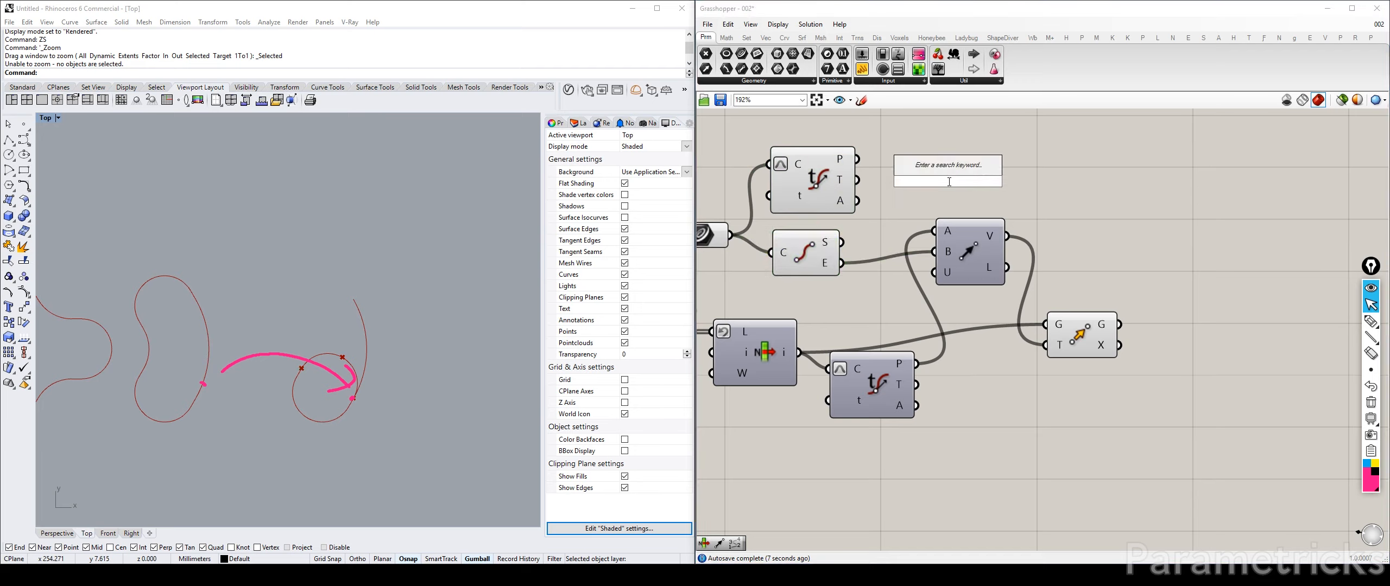
pyautogui.write('plane con')
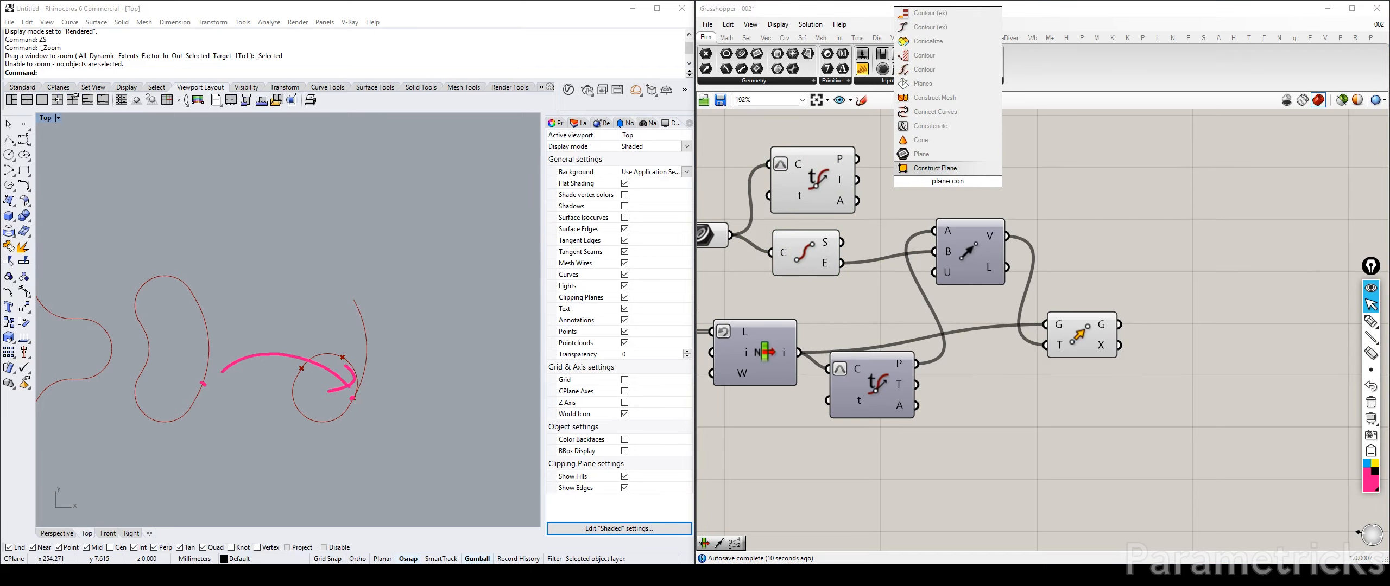
pyautogui.press('Return')
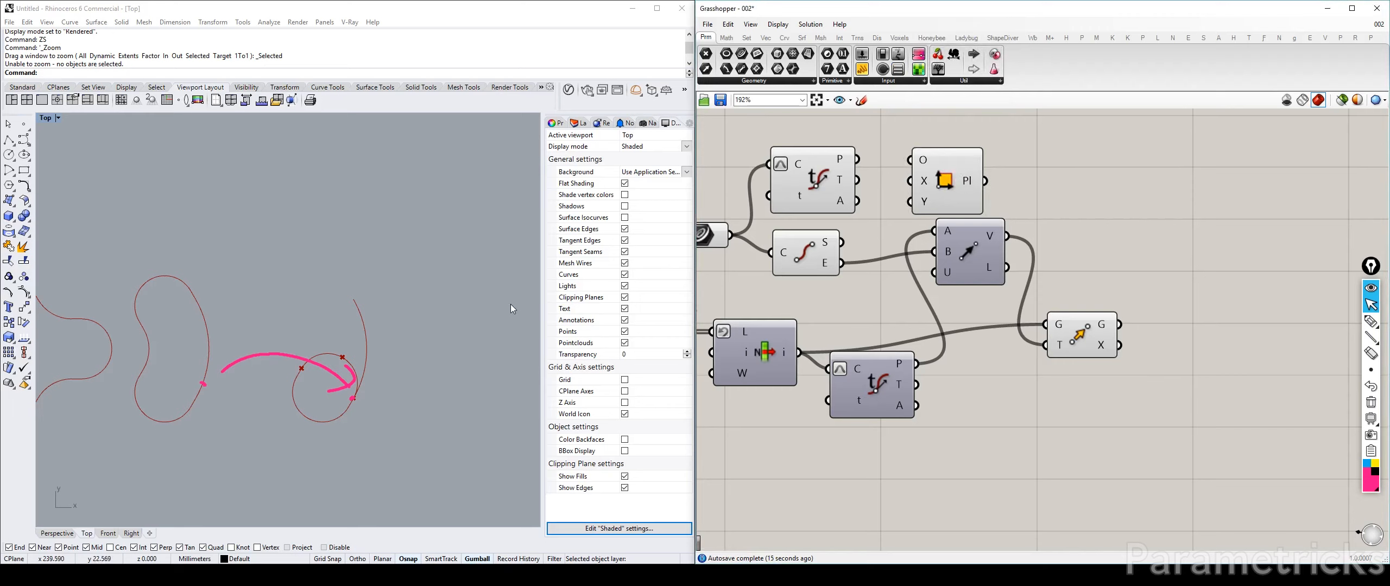
pyautogui.click(765, 38)
pyautogui.click(804, 80)
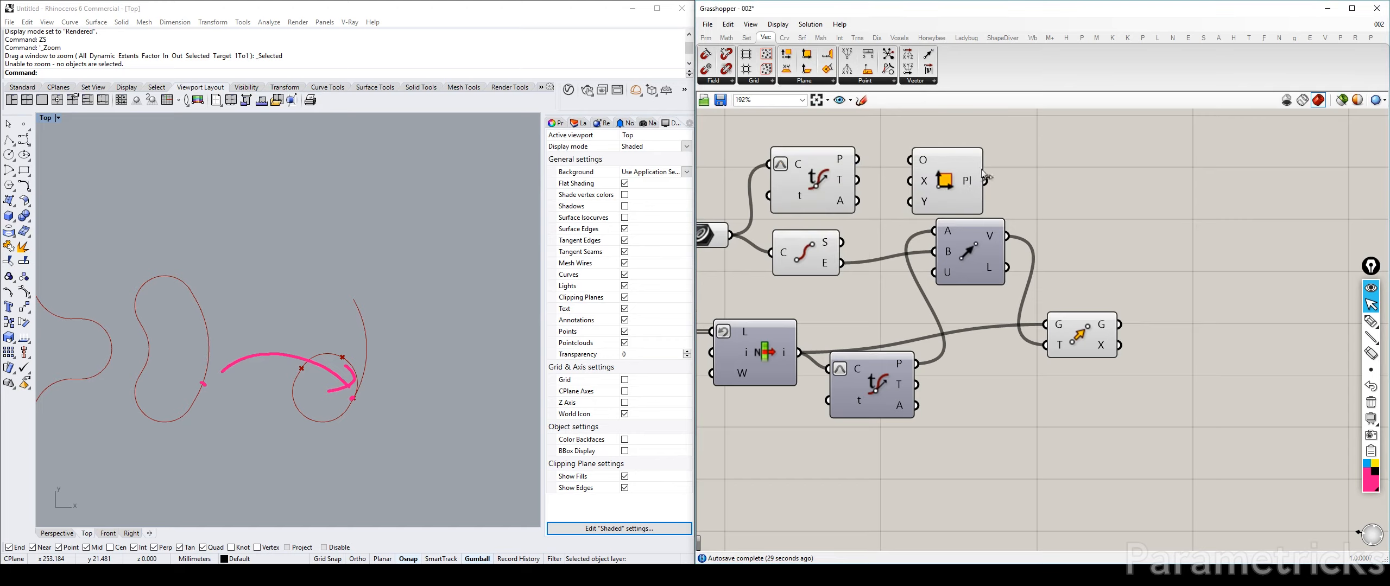
pyautogui.moveTo(962, 171); pyautogui.dragTo(1057, 171)
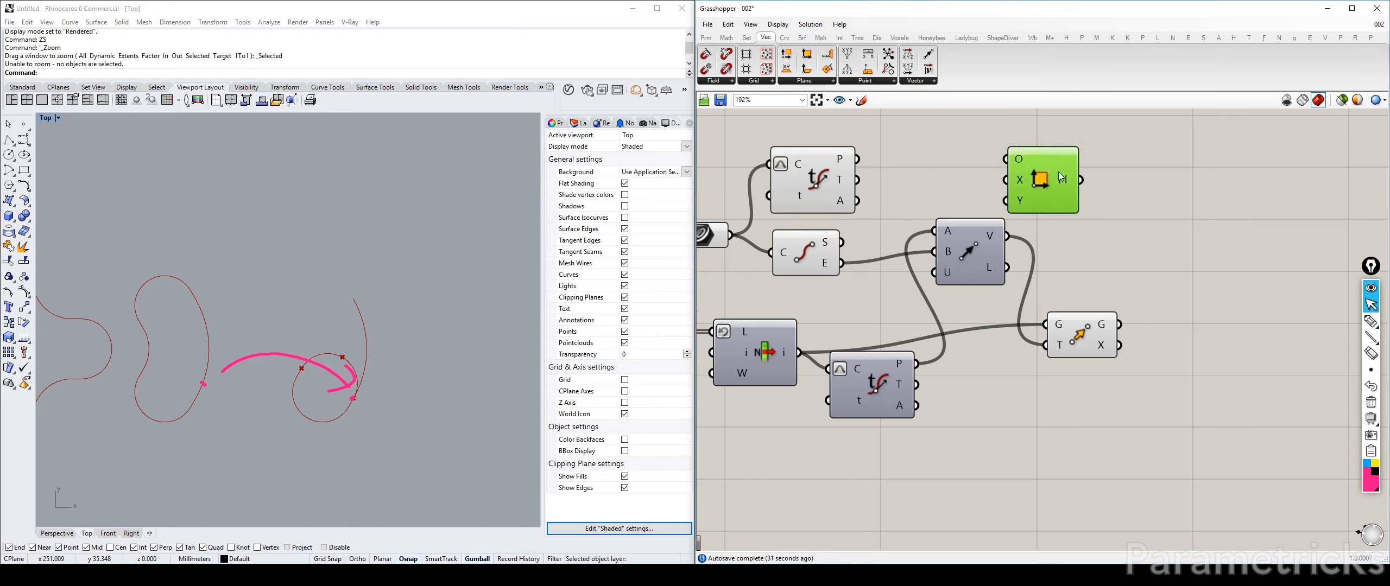
pyautogui.press('Delete')
# Examine the End Points and Evaluate Curve points on the small outline in the maximized Perspective viewport.
pyautogui.click(368, 325)
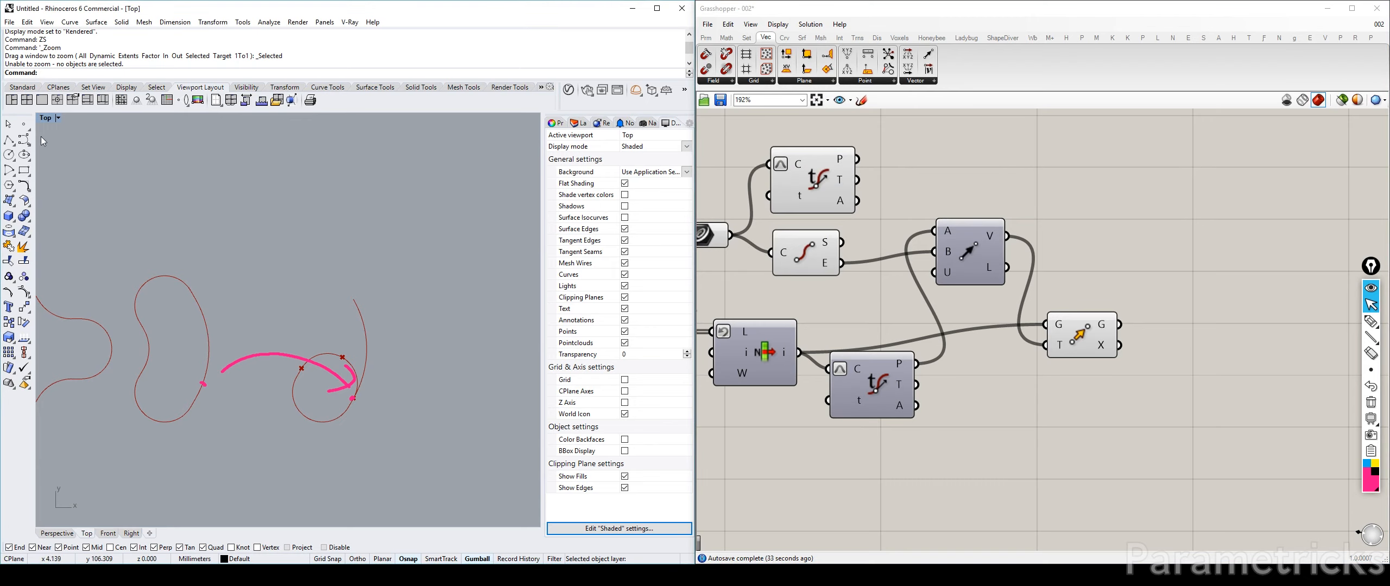
pyautogui.doubleClick(47, 118)
pyautogui.doubleClick(311, 117)
pyautogui.scroll(-5, 399, 343)
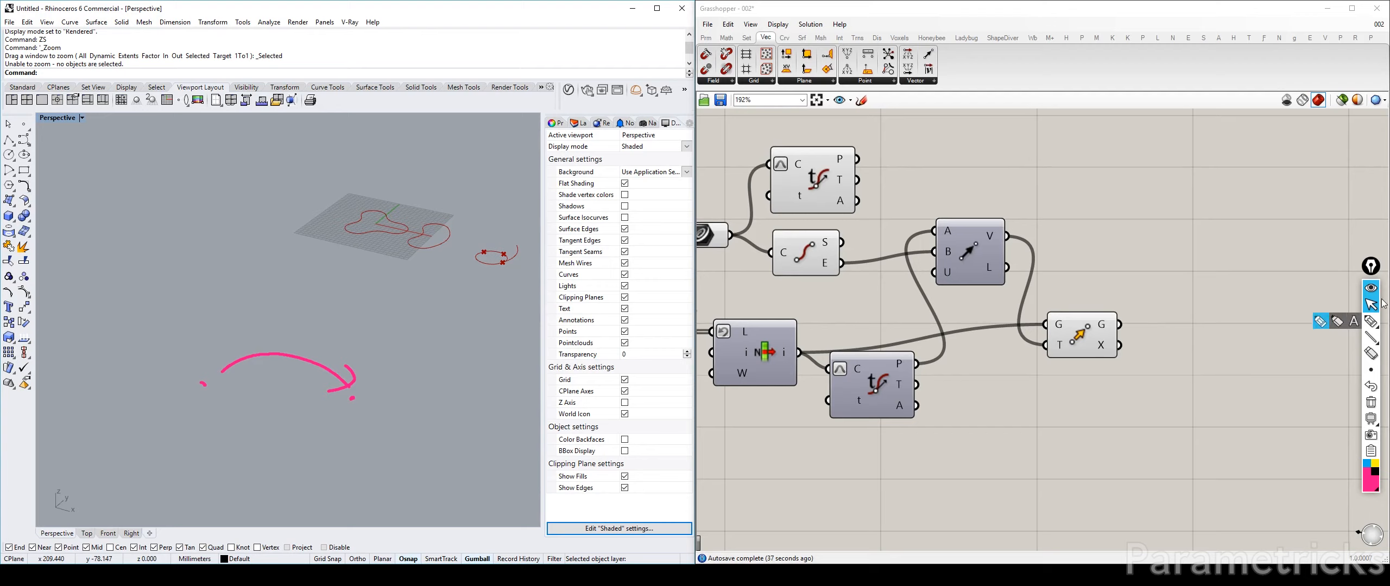
pyautogui.click(1371, 403)
pyautogui.click(1371, 289)
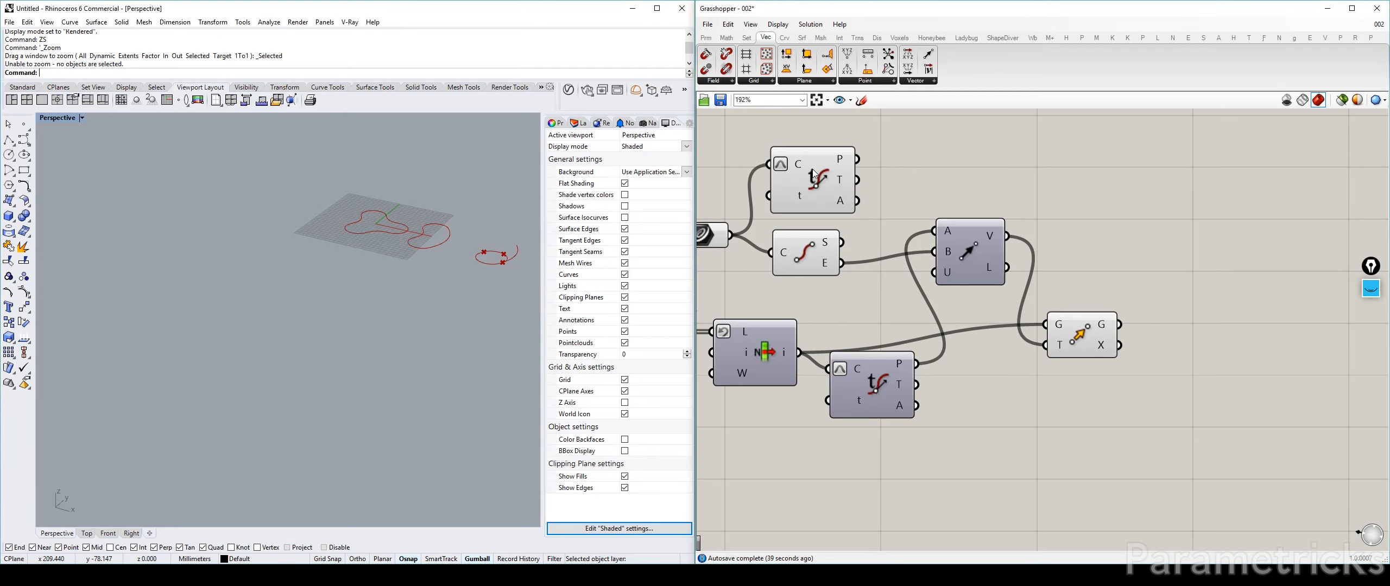
pyautogui.middleClick(813, 170)
pyautogui.click(810, 250)
pyautogui.middleClick(810, 250)
pyautogui.click(846, 284)
pyautogui.moveTo(434, 288); pyautogui.dragTo(481, 243, button='right')
pyautogui.scroll(-5, 471, 239)
pyautogui.click(813, 179)
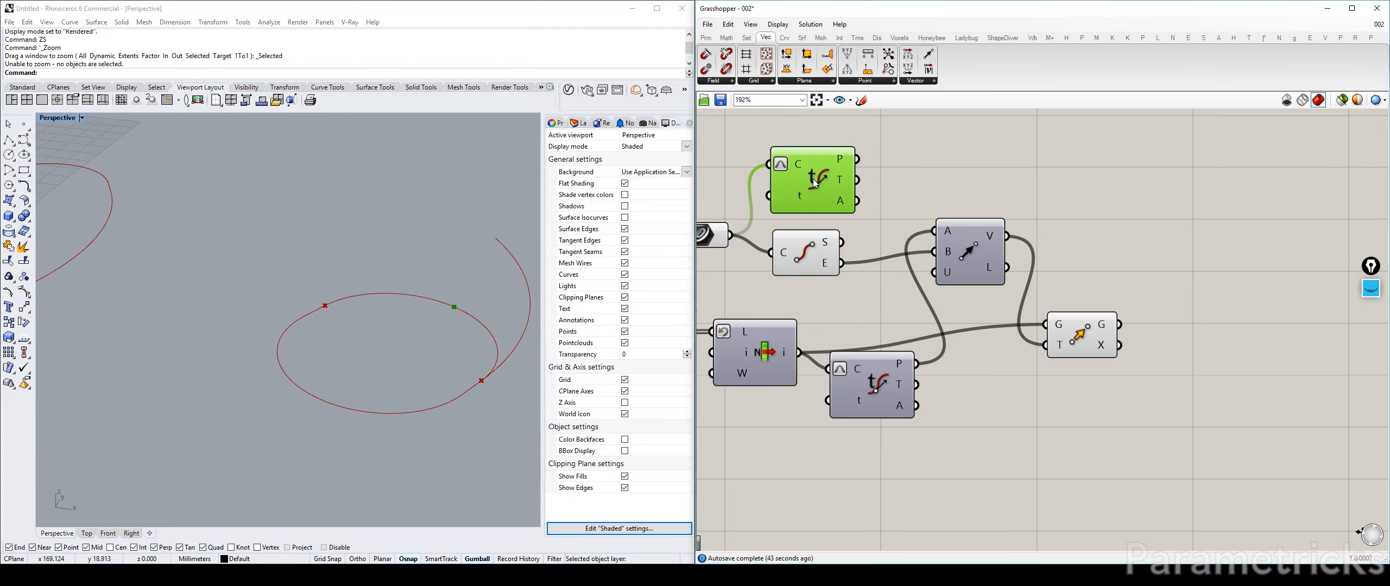
pyautogui.click(954, 170)
pyautogui.doubleClick(955, 169)
pyautogui.write('plane')
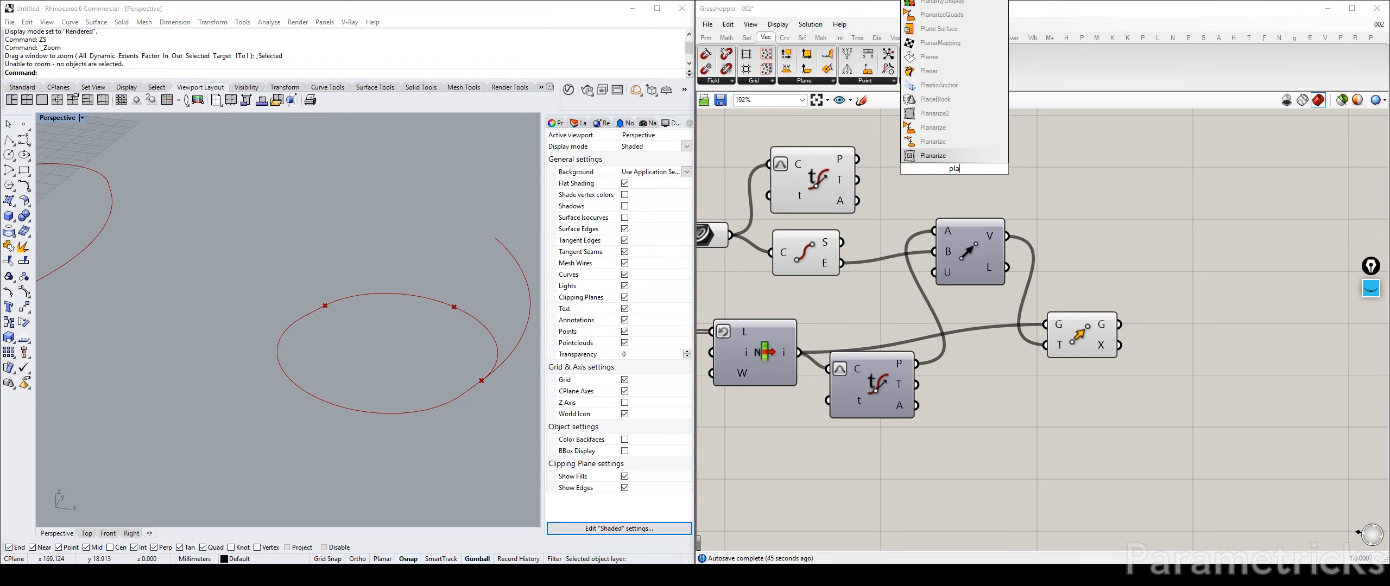
pyautogui.click(933, 154)
pyautogui.moveTo(857, 180); pyautogui.dragTo(927, 169)
pyautogui.click(972, 173)
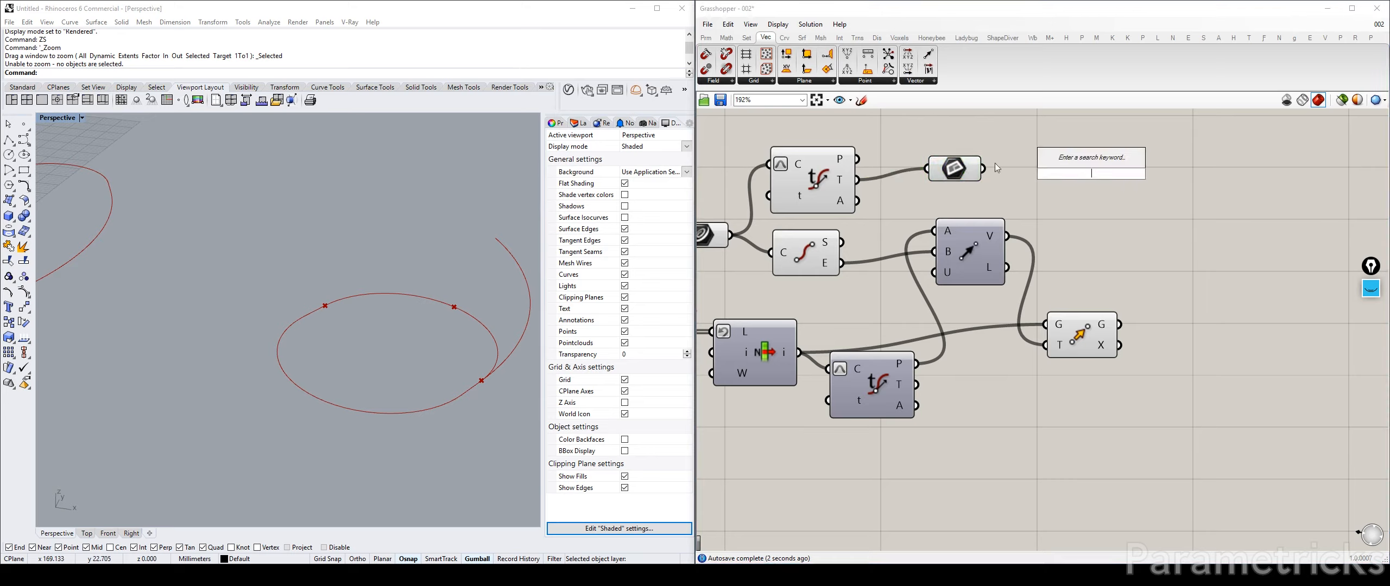
pyautogui.press('Delete')
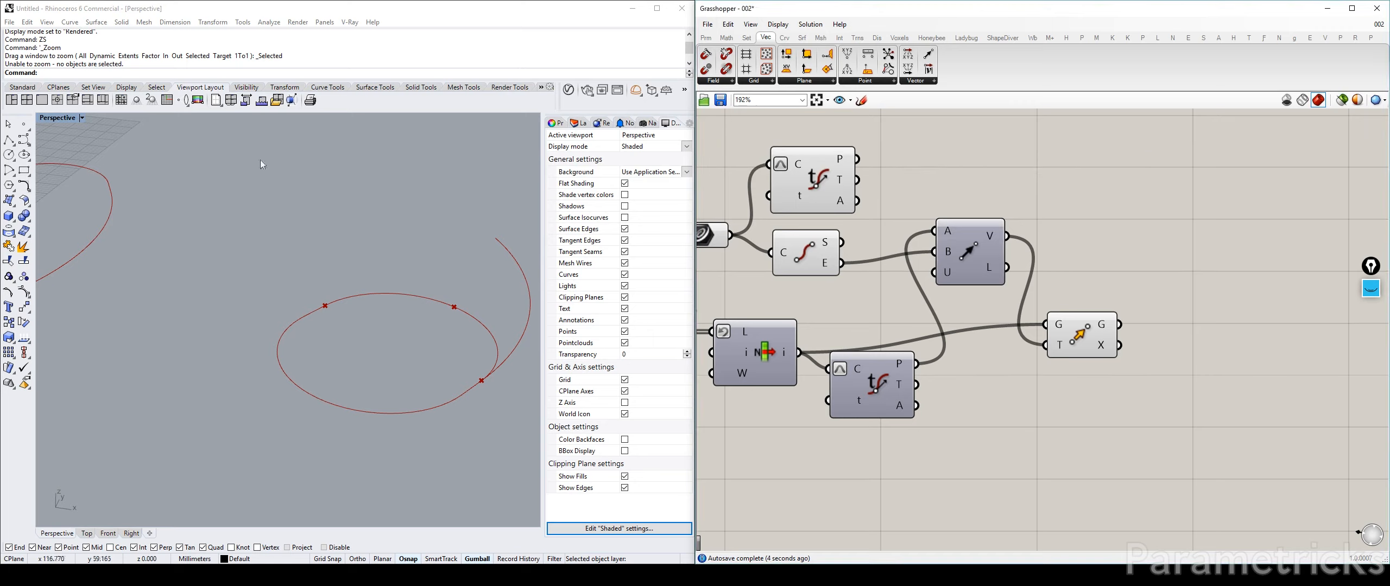
# Return to the Top viewport and preview the arc's tangent with a Vector Display fed by Evaluate Curve's P and T outputs.
pyautogui.doubleClick(54, 118)
pyautogui.doubleClick(48, 118)
pyautogui.scroll(10, 337, 364)
pyautogui.doubleClick(1026, 185)
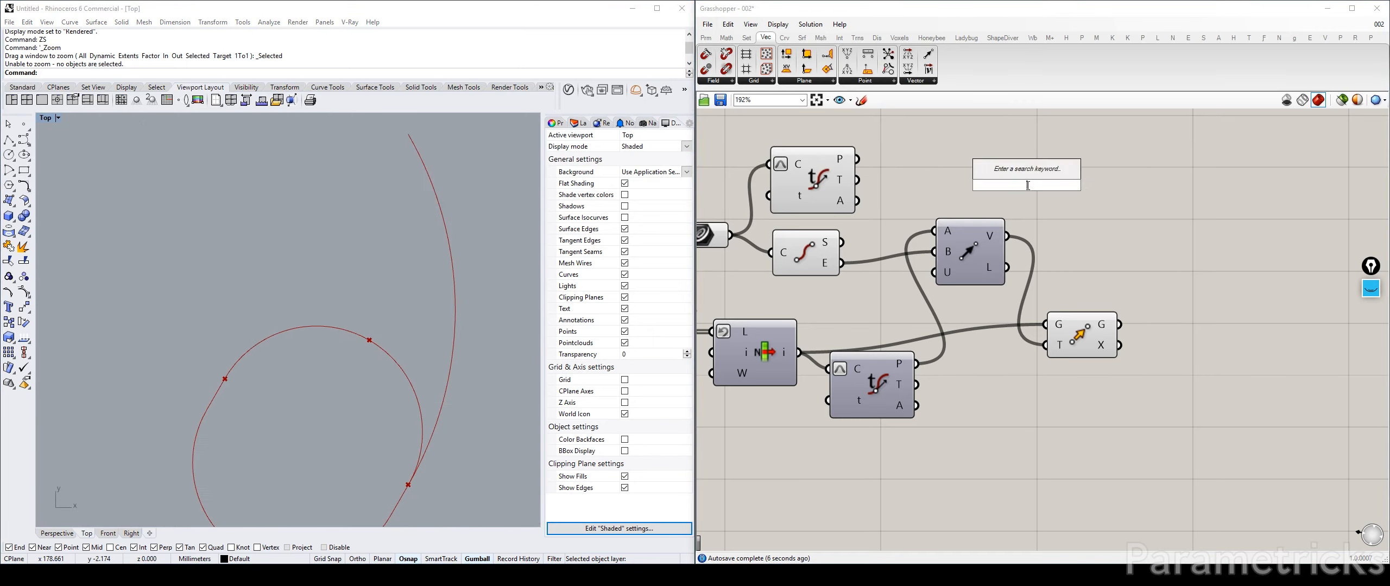
pyautogui.write('vect dis')
pyautogui.press('Return')
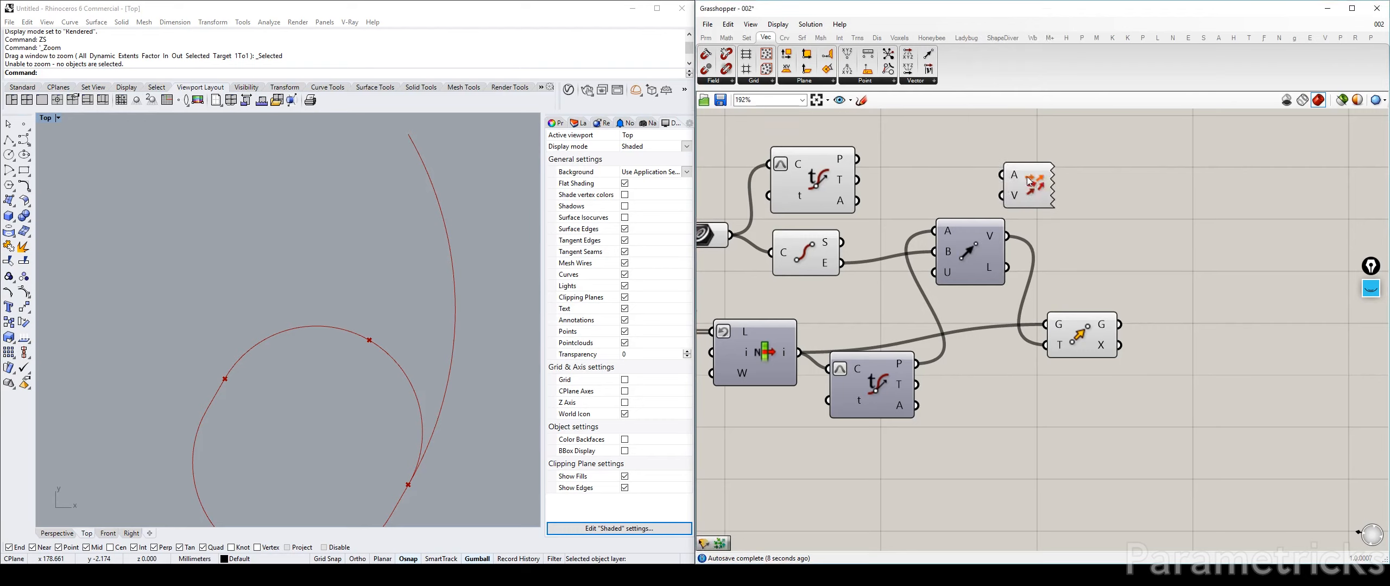
pyautogui.moveTo(858, 159); pyautogui.dragTo(1013, 173)
pyautogui.moveTo(857, 180); pyautogui.dragTo(1001, 195)
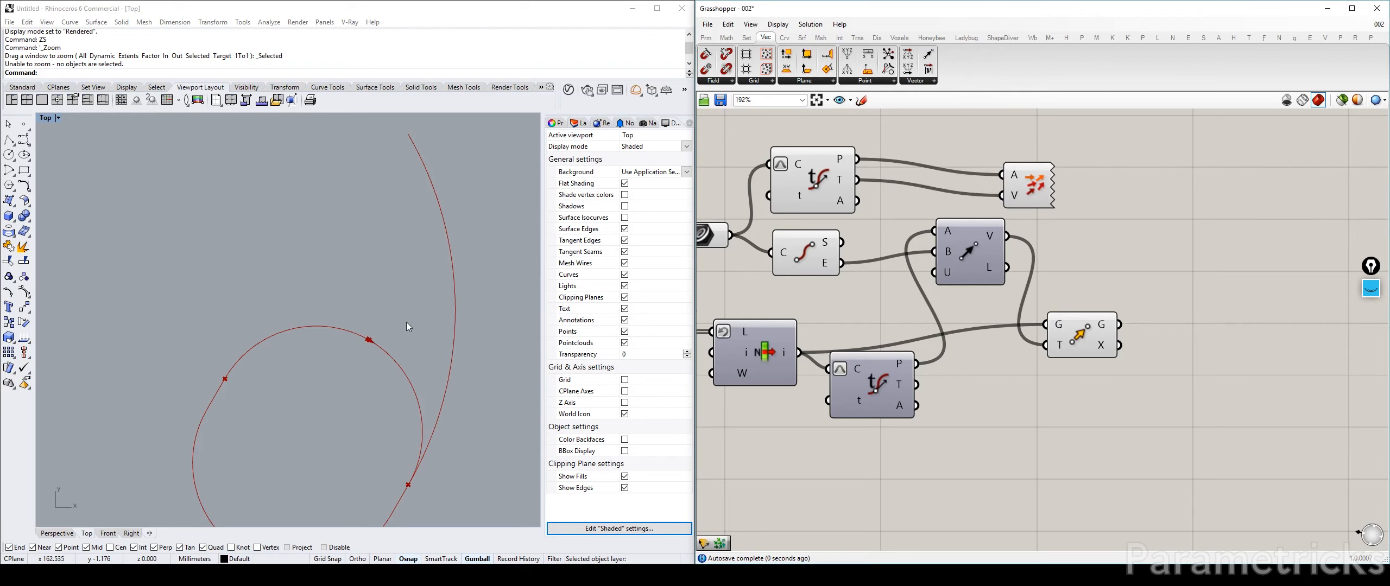
pyautogui.scroll(5, 415, 356)
pyautogui.scroll(-3, 416, 358)
pyautogui.scroll(3, 418, 360)
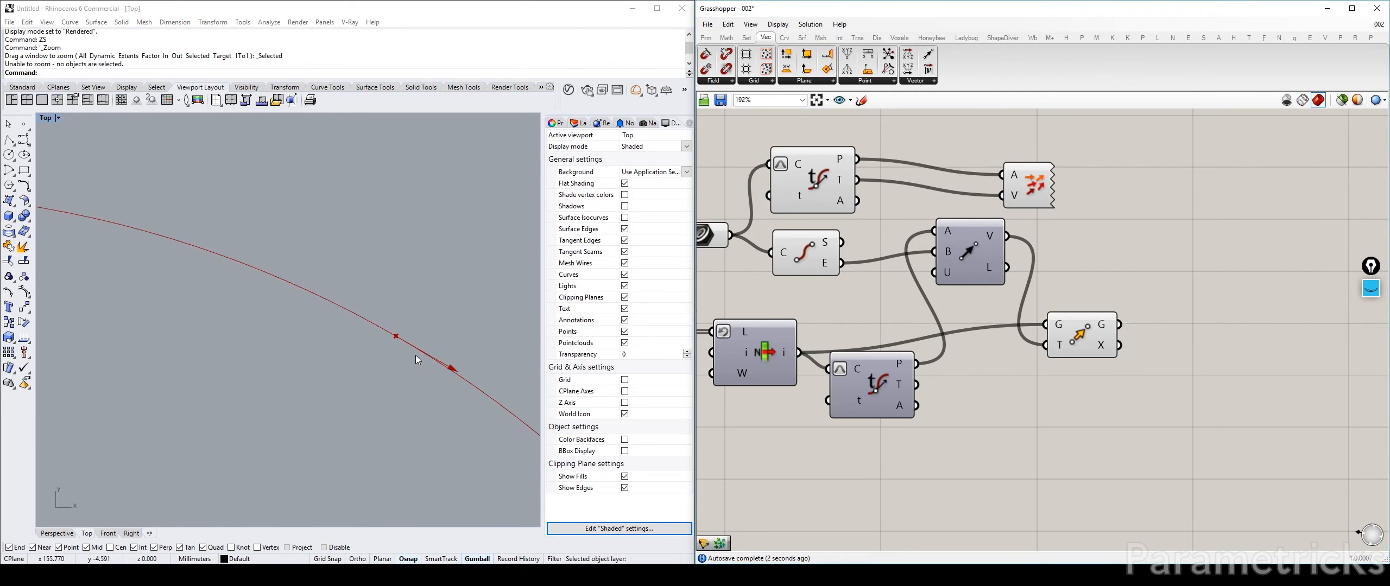
# Add a Plane Normal component, feeding its O input from the upper Evaluate Curve's P output and its Z input from T.
pyautogui.doubleClick(1126, 212)
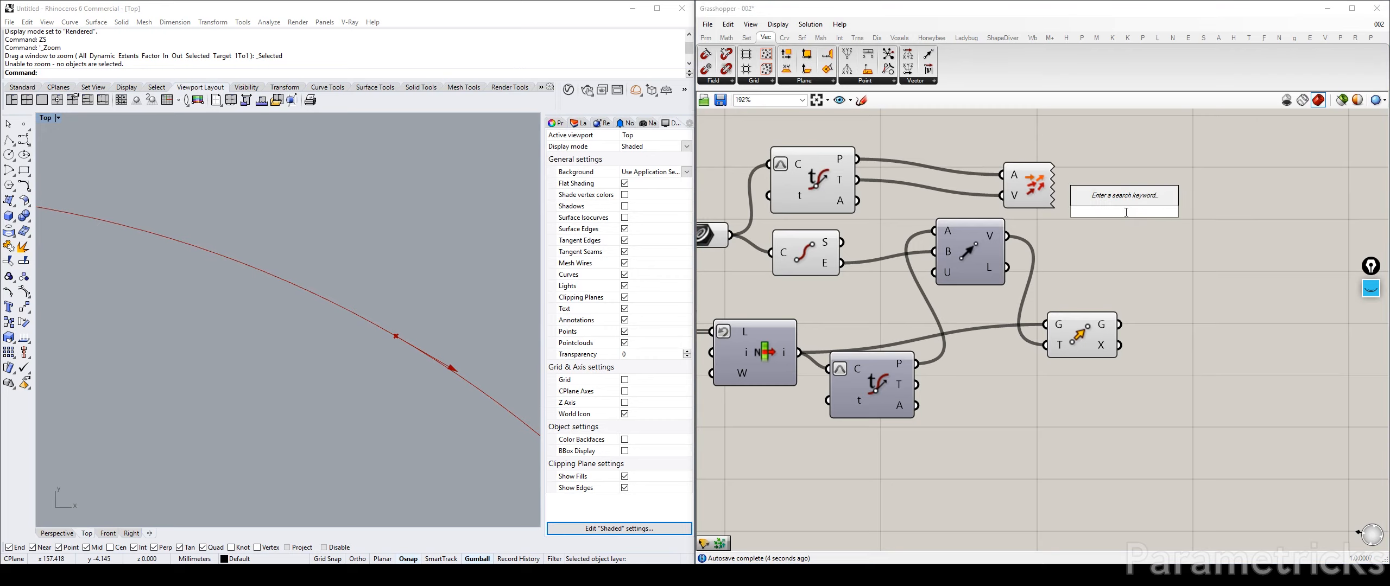
pyautogui.click(813, 81)
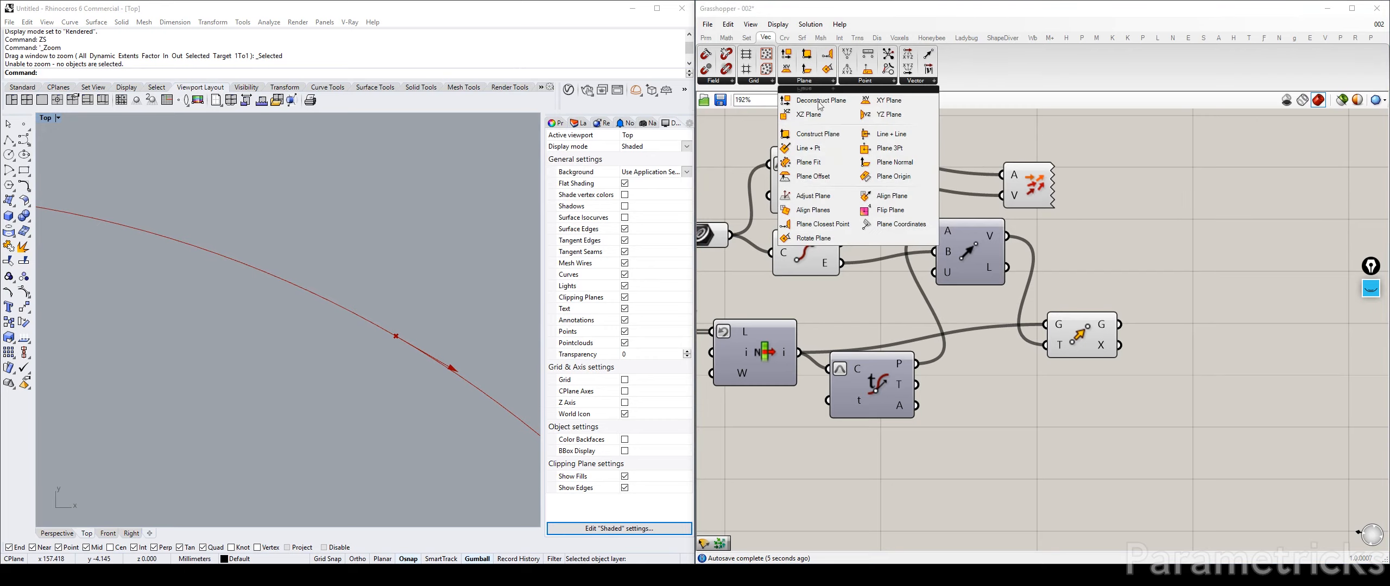
pyautogui.click(887, 163)
pyautogui.click(956, 130)
pyautogui.moveTo(960, 142); pyautogui.dragTo(953, 204, button='right')
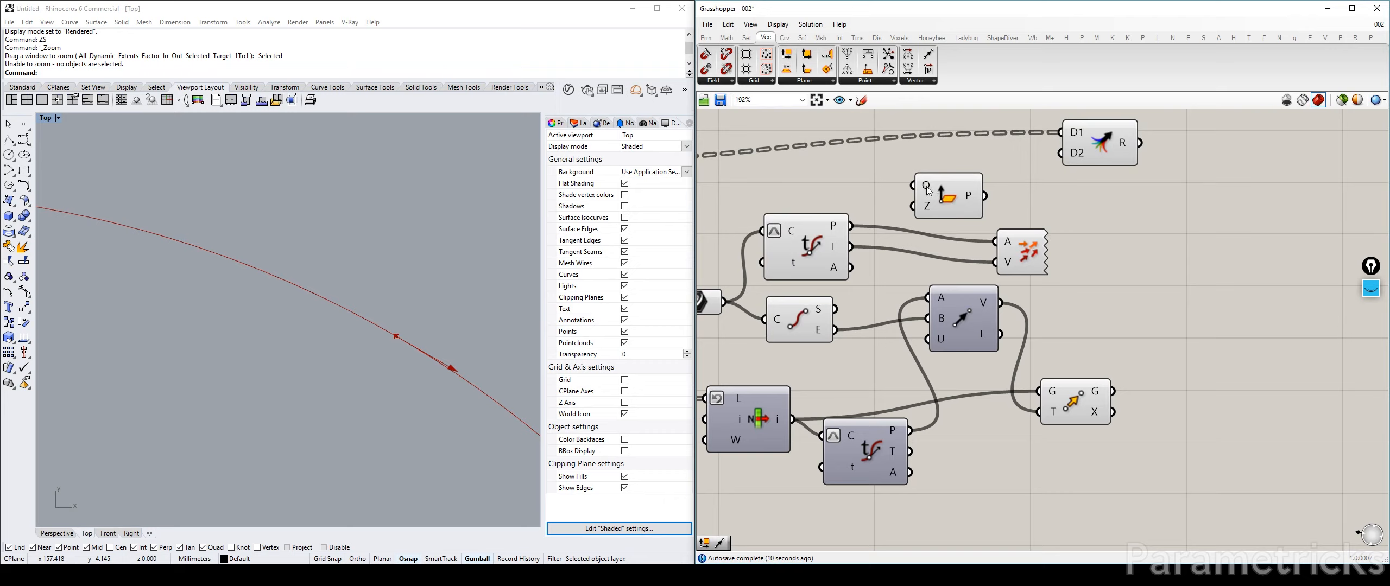
pyautogui.moveTo(841, 226); pyautogui.dragTo(912, 186)
pyautogui.moveTo(947, 209); pyautogui.dragTo(940, 233)
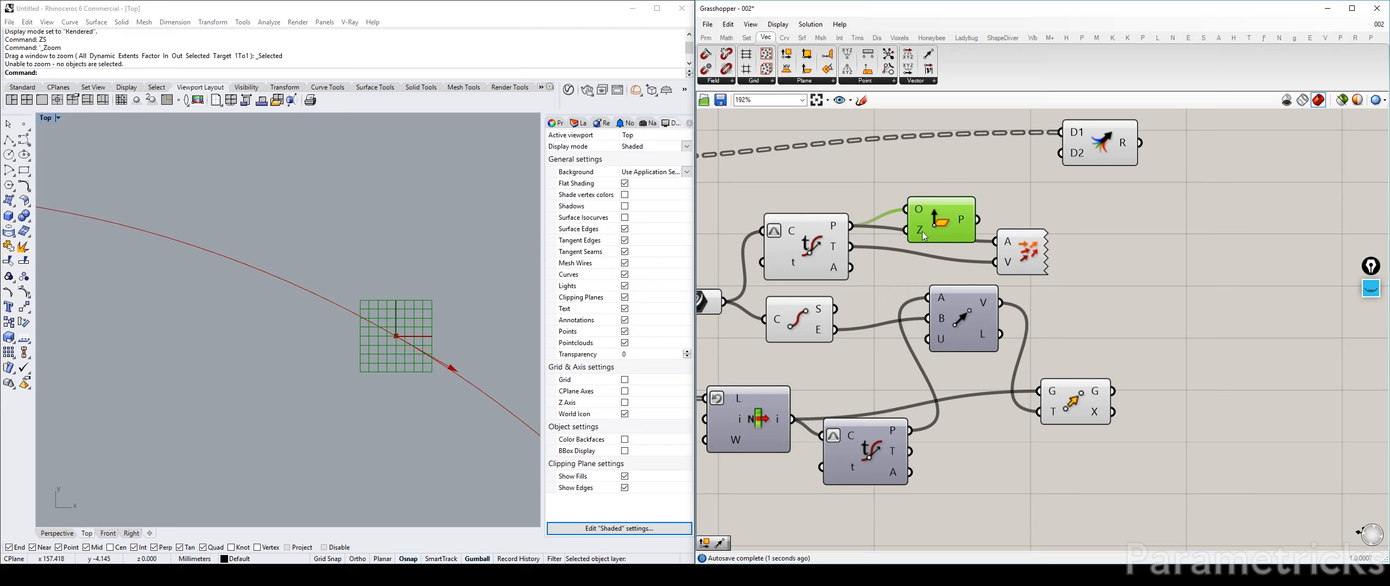
pyautogui.moveTo(1025, 255); pyautogui.dragTo(1072, 272)
pyautogui.moveTo(912, 228); pyautogui.dragTo(912, 230)
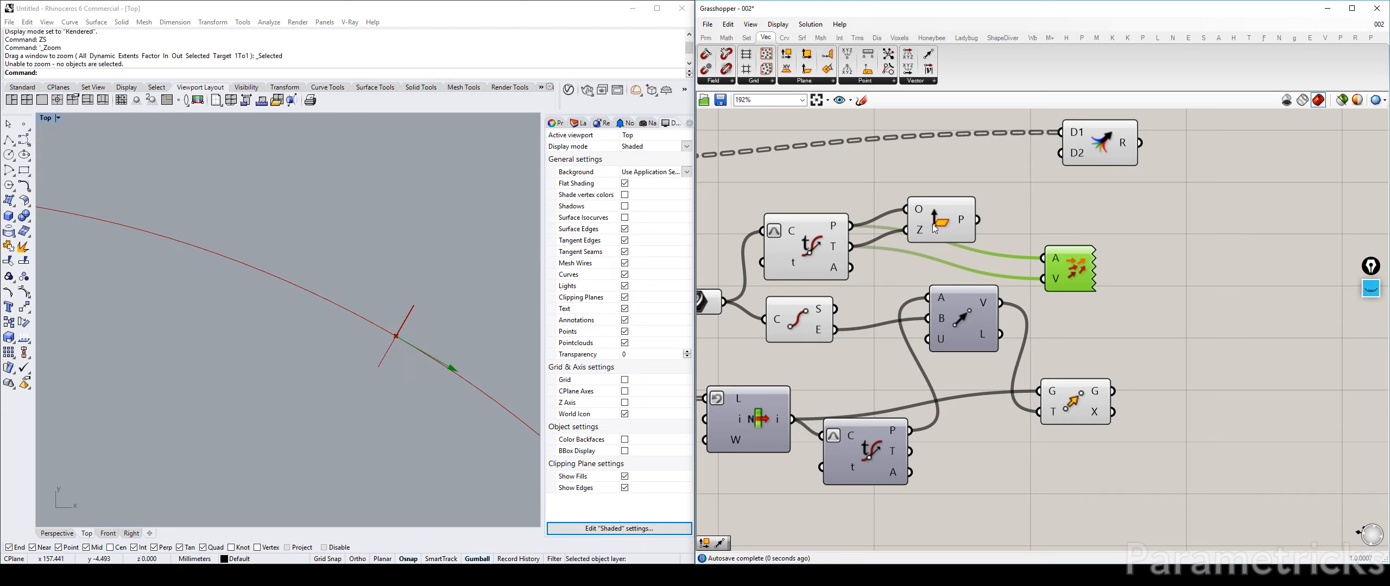
# Delete the Vector Display component and place Plane Normal beside the upper Evaluate Curve.
pyautogui.scroll(-14, 392, 349)
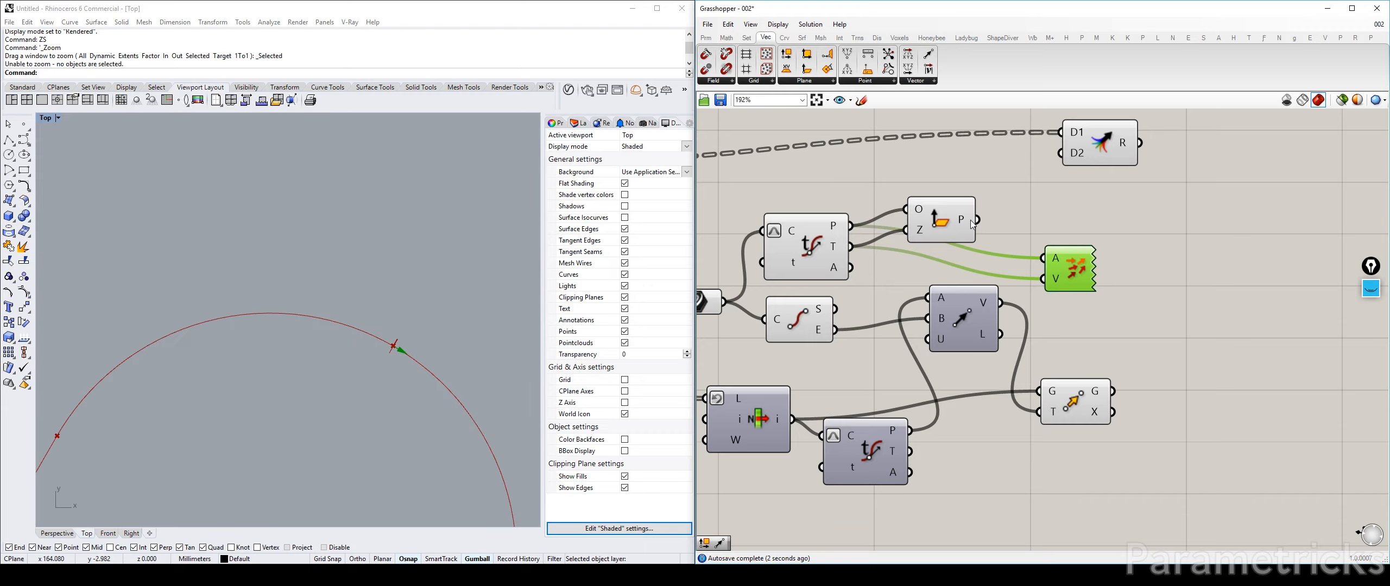
pyautogui.press('Delete')
pyautogui.moveTo(944, 226); pyautogui.dragTo(932, 243)
pyautogui.moveTo(933, 242); pyautogui.dragTo(851, 194, button='right')
pyautogui.scroll(-5, 389, 300)
# Add a Mirror component and feed its P input from the Plane Normal output.
pyautogui.doubleClick(1120, 228)
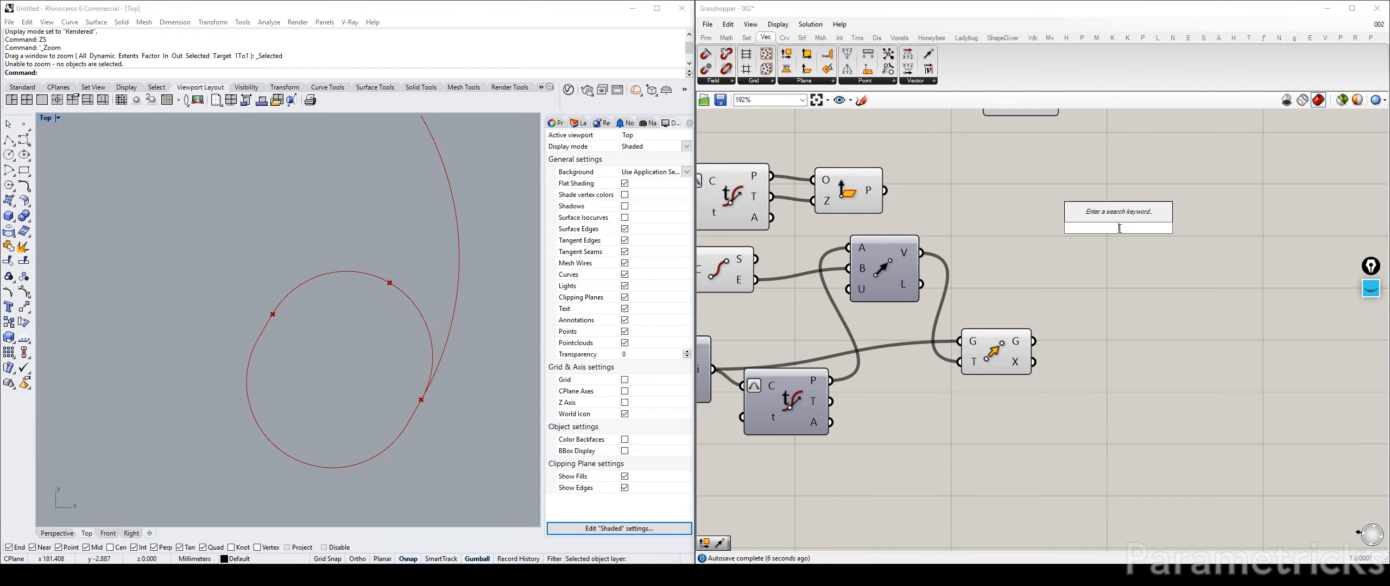
pyautogui.write('mirr')
pyautogui.press('Return')
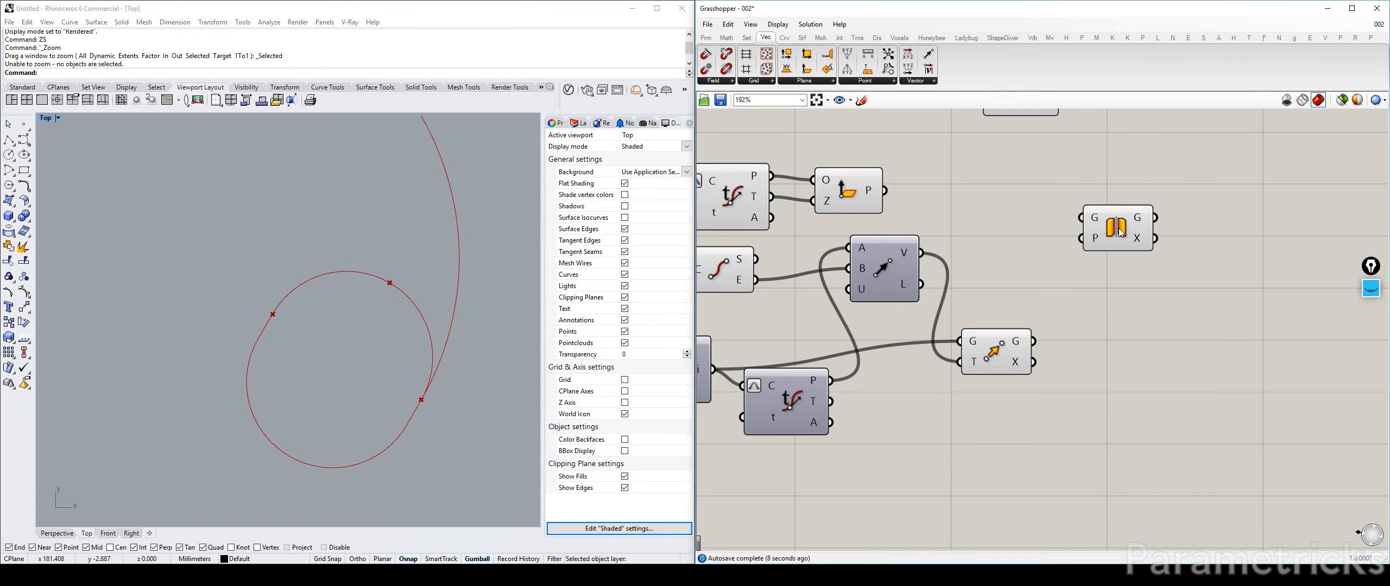
pyautogui.moveTo(884, 191); pyautogui.dragTo(1081, 238)
pyautogui.moveTo(1115, 228); pyautogui.dragTo(1117, 275)
# Turn off the End Points component's preview and adjust its position beneath the upper Evaluate Curve.
pyautogui.click(732, 197)
pyautogui.moveTo(728, 270); pyautogui.dragTo(827, 291, button='right')
pyautogui.click(820, 293)
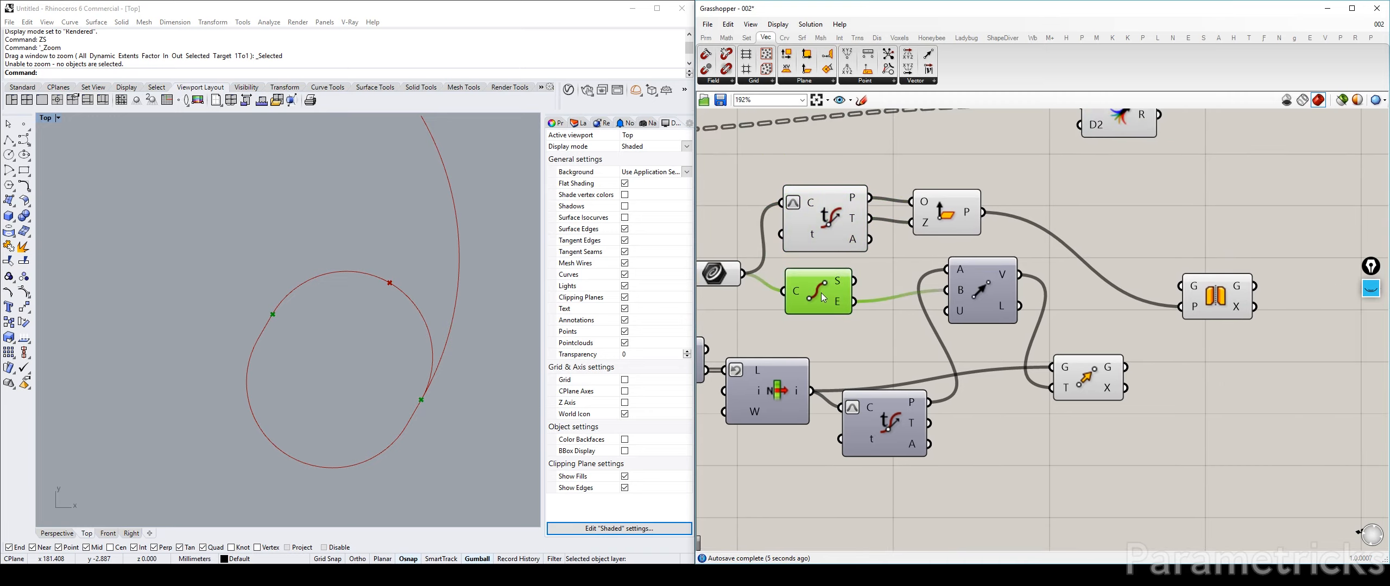
pyautogui.hotkey('ctrl', 'q')
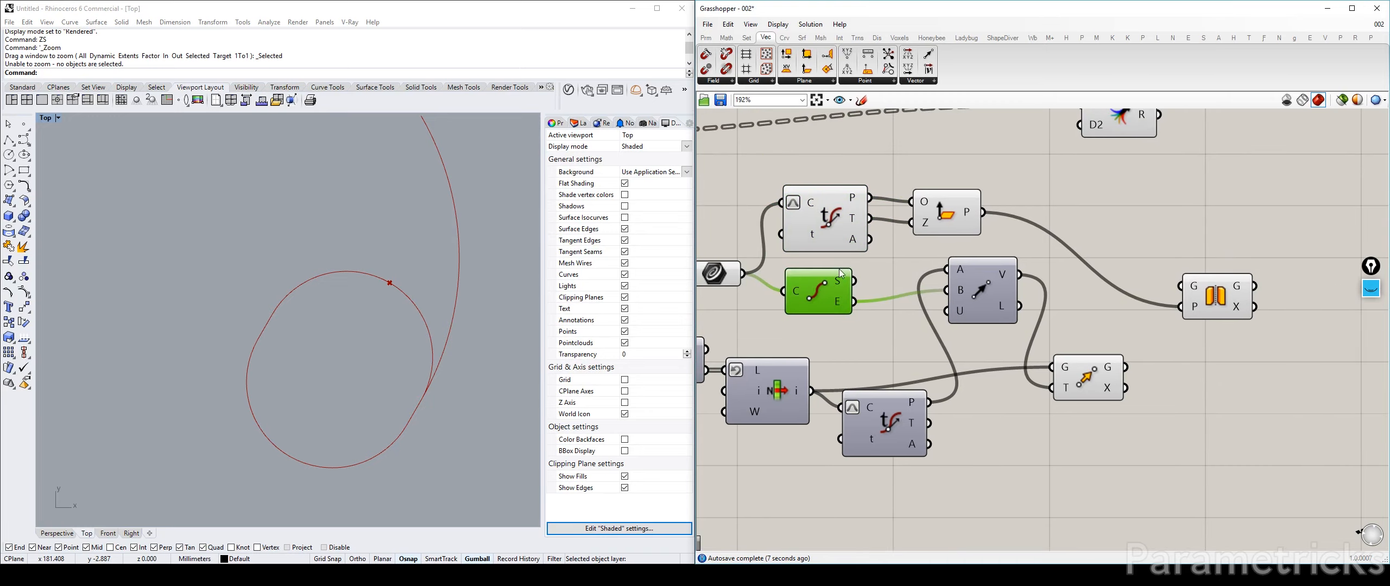
pyautogui.moveTo(822, 295); pyautogui.dragTo(834, 298)
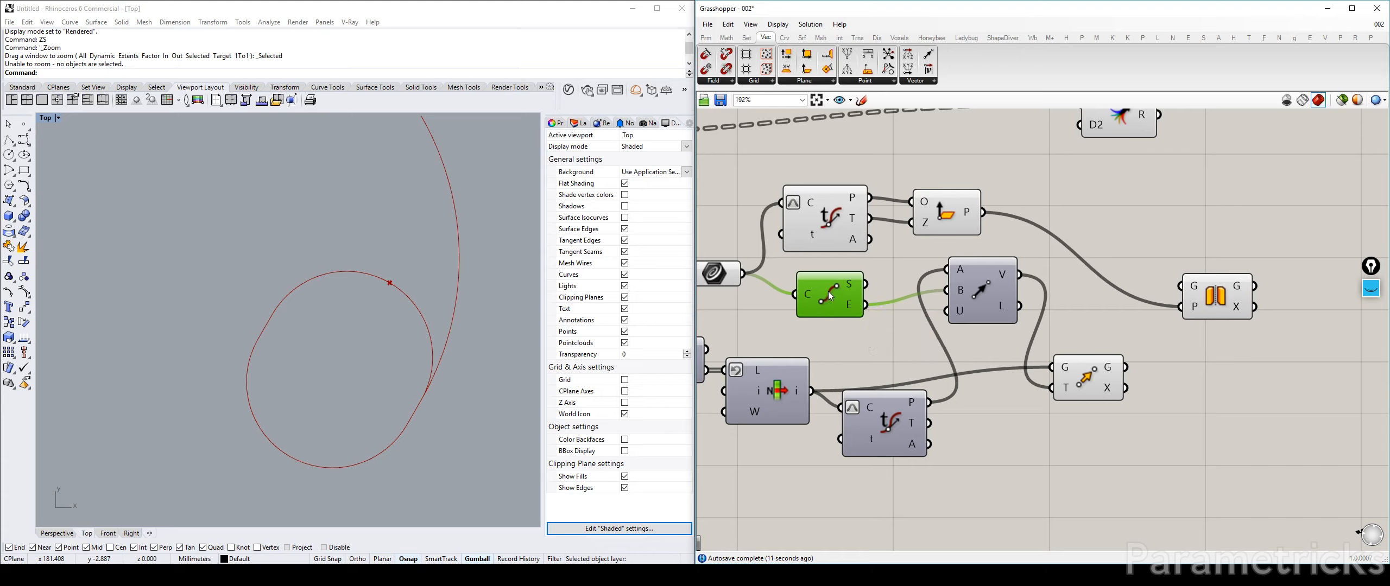
pyautogui.moveTo(827, 296)
pyautogui.mouseDown()
pyautogui.moveTo(821, 282)
pyautogui.moveTo(821, 294)
pyautogui.mouseUp()
# Feed Mirror's G input from Move's G output and view the mirrored arc against the small outline.
pyautogui.moveTo(1032, 326); pyautogui.dragTo(957, 326, button='right')
pyautogui.moveTo(1051, 367); pyautogui.dragTo(1107, 286)
pyautogui.scroll(-10, 411, 317)
pyautogui.moveTo(448, 306); pyautogui.dragTo(420, 306, button='right')
# Turn off the preview of the components leading up to Mirror, keeping the Move component's geometry displayed.
pyautogui.moveTo(872, 207); pyautogui.dragTo(1098, 204, button='right')
pyautogui.moveTo(1275, 452); pyautogui.dragTo(1238, 438, button='right')
pyautogui.moveTo(1238, 439); pyautogui.dragTo(798, 169)
pyautogui.middleClick(945, 152)
pyautogui.click(979, 118)
pyautogui.moveTo(1220, 320); pyautogui.dragTo(966, 325, button='right')
pyautogui.click(966, 326)
pyautogui.click(965, 367)
pyautogui.hotkey('ctrl', 'q')
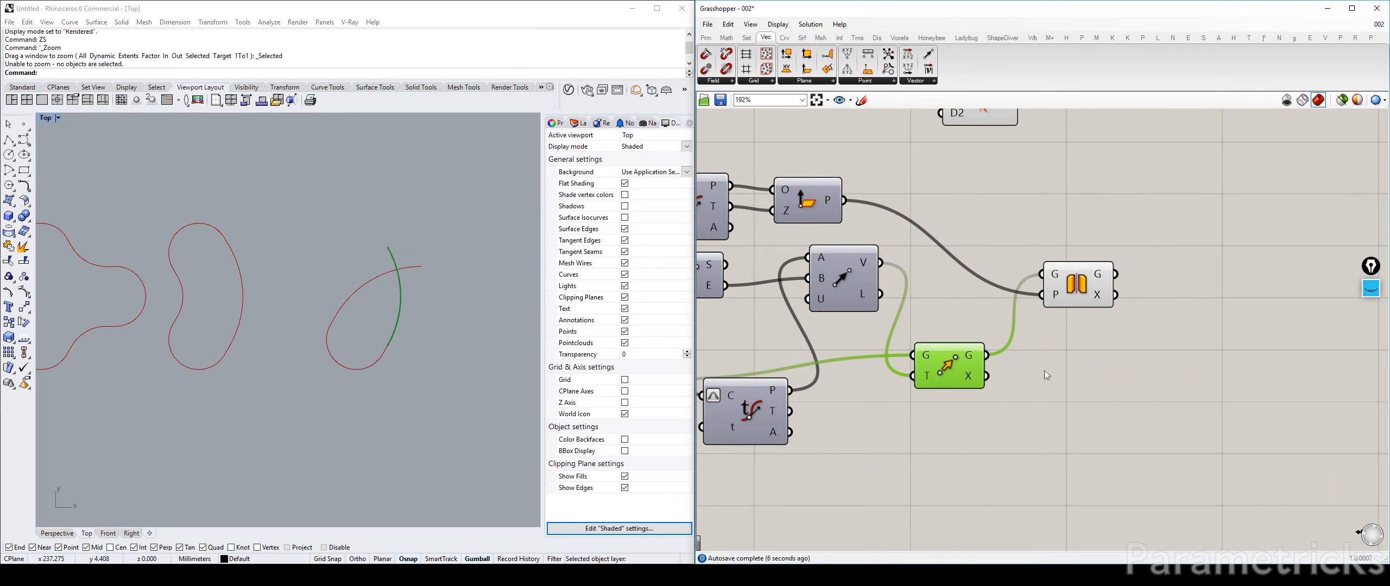
pyautogui.click(1044, 370)
pyautogui.moveTo(1203, 342); pyautogui.dragTo(1108, 329, button='right')
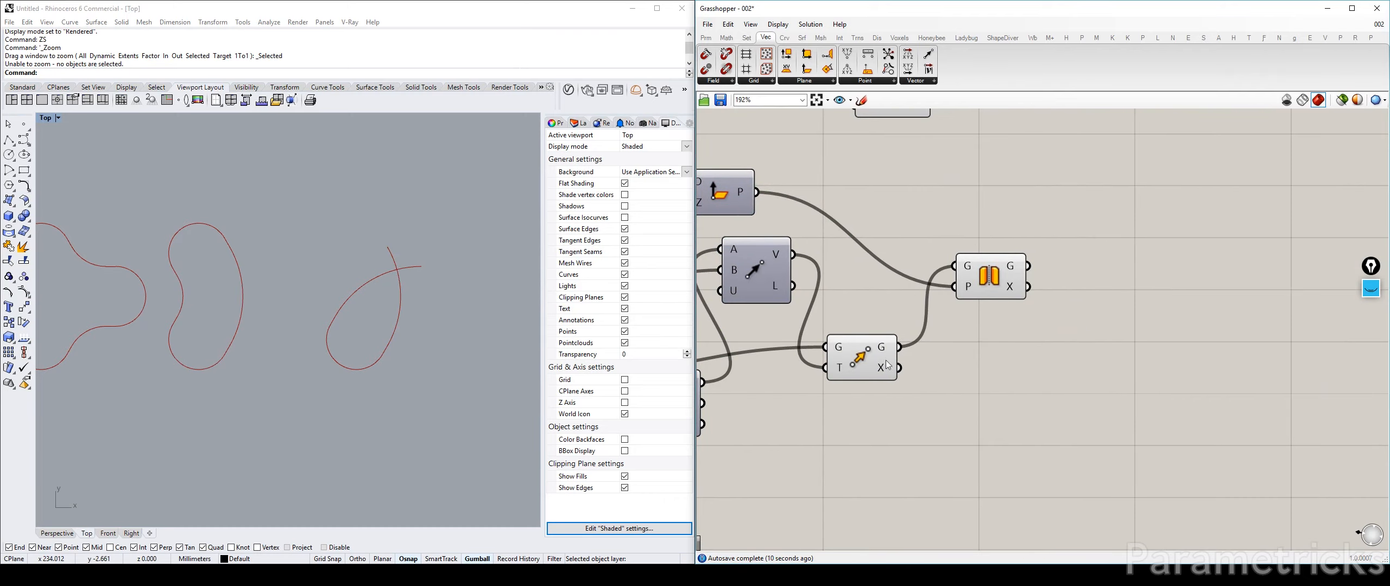
# Add a Curve | Curve intersection component, feeding A from Mirror's G output and B from Move's G output.
pyautogui.doubleClick(944, 353)
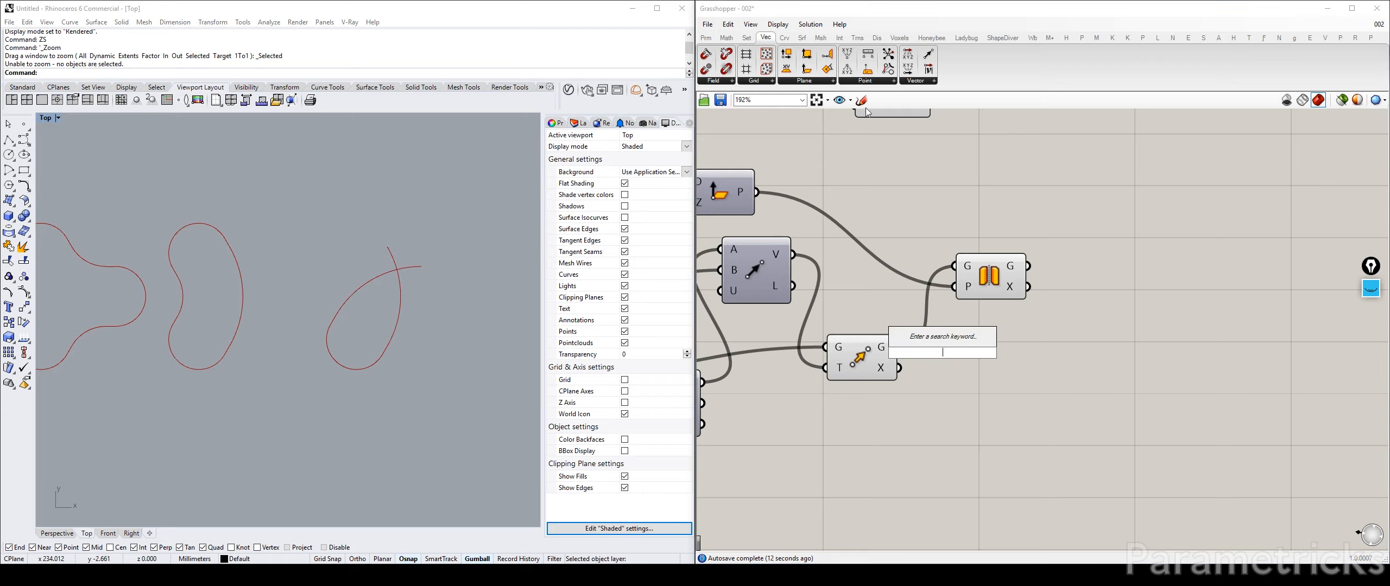
pyautogui.click(839, 38)
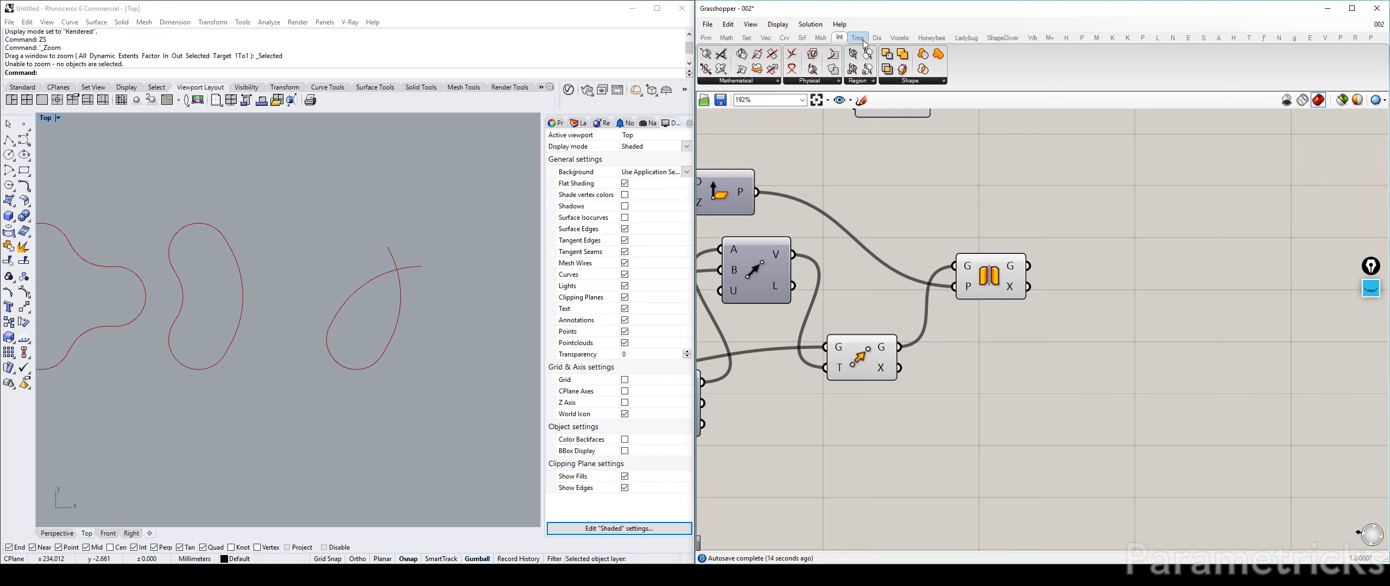
pyautogui.click(858, 39)
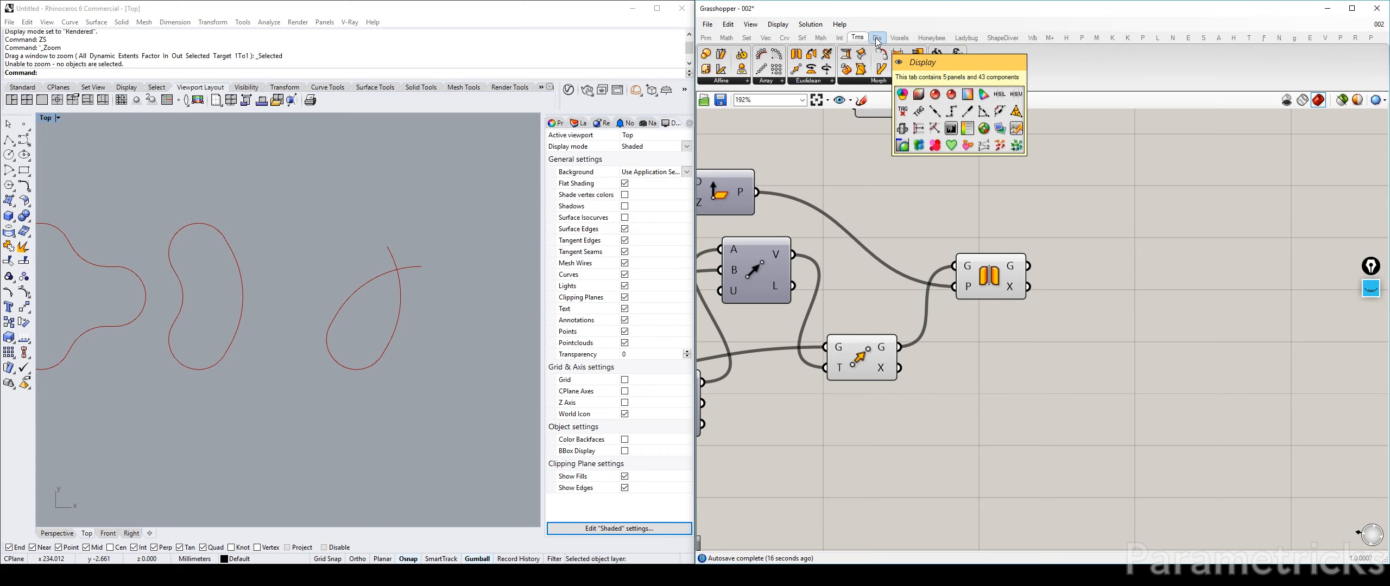
pyautogui.click(839, 38)
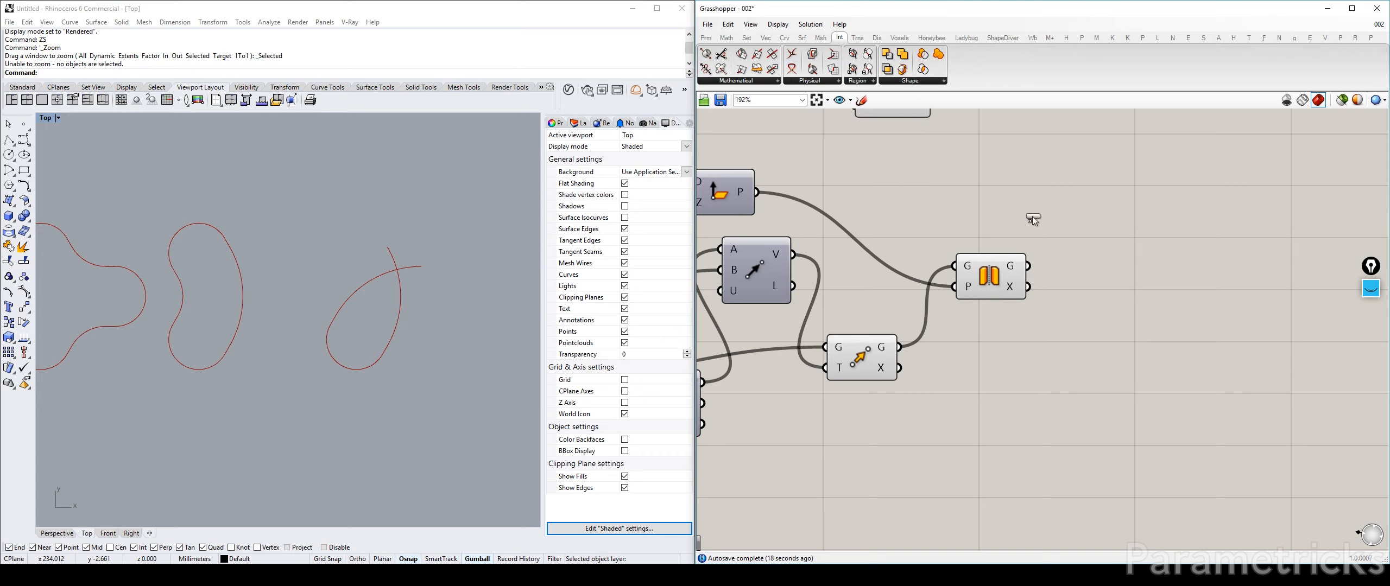
pyautogui.moveTo(1015, 217); pyautogui.dragTo(1035, 216)
pyautogui.click(809, 81)
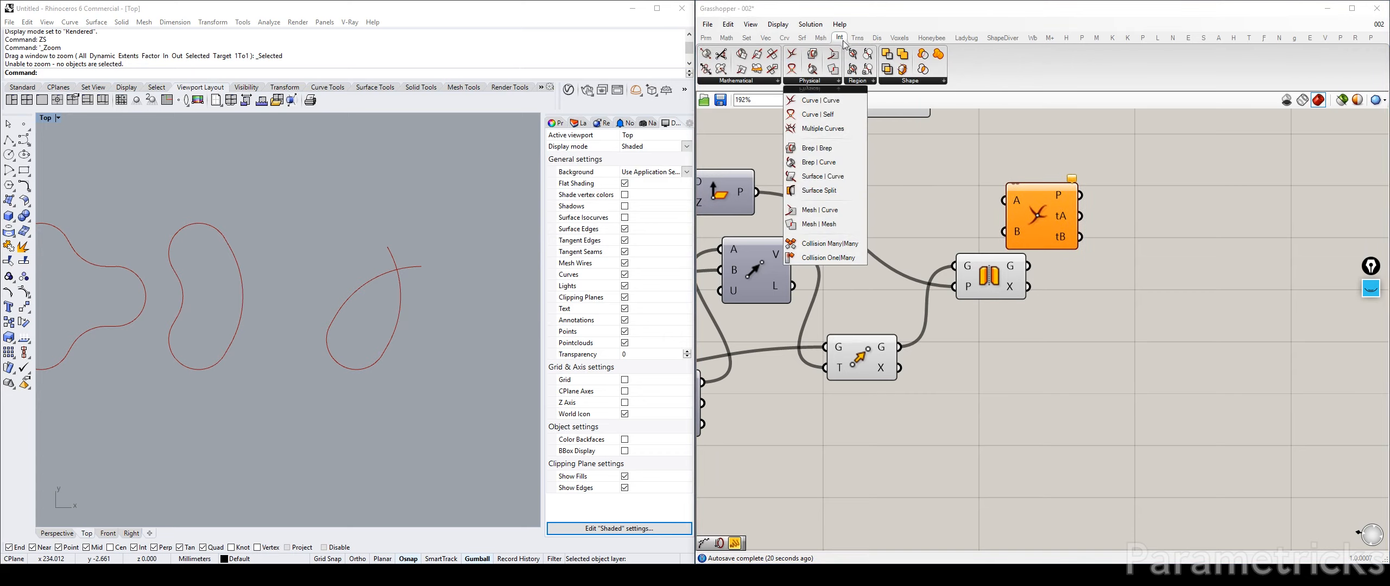
pyautogui.moveTo(989, 276); pyautogui.dragTo(959, 280)
pyautogui.moveTo(997, 270); pyautogui.dragTo(1004, 200)
pyautogui.moveTo(899, 347); pyautogui.dragTo(1003, 232)
pyautogui.moveTo(1028, 213); pyautogui.dragTo(1053, 291)
pyautogui.click(1053, 356)
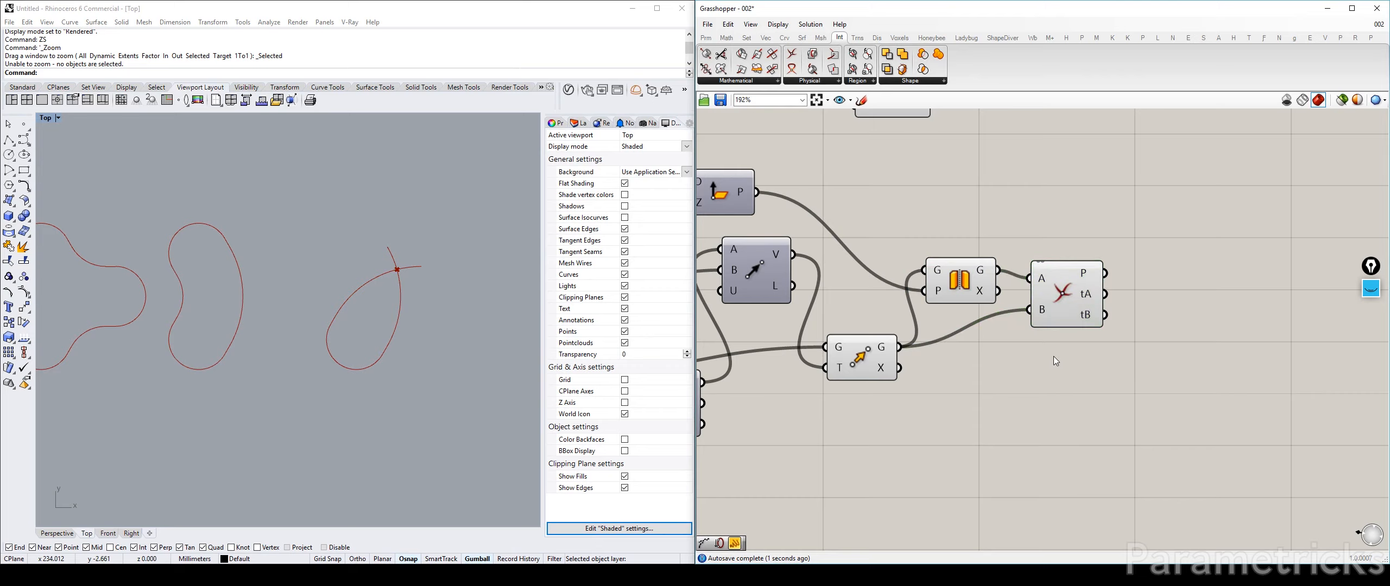
# Add a Shatter component and place it below and beyond the Curve | Curve intersection.
pyautogui.moveTo(1023, 367); pyautogui.dragTo(939, 343, button='right')
pyautogui.doubleClick(910, 365)
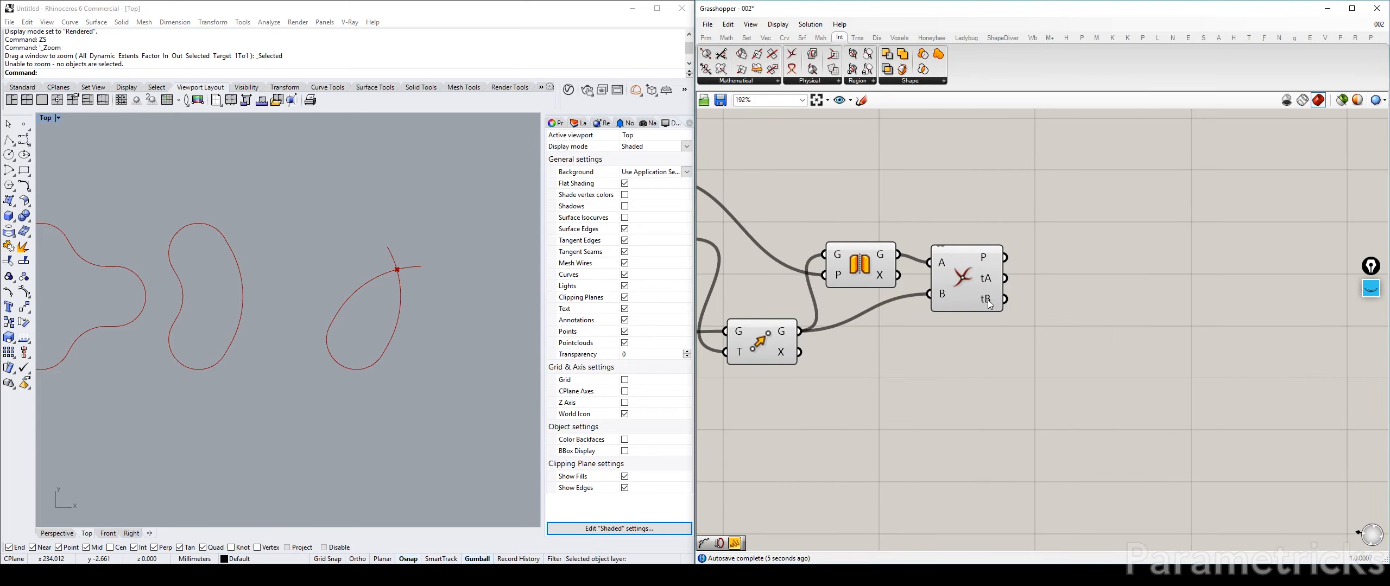
pyautogui.moveTo(988, 303)
pyautogui.doubleClick(1086, 261)
pyautogui.write('shatter')
pyautogui.press('Return')
pyautogui.click(1086, 260)
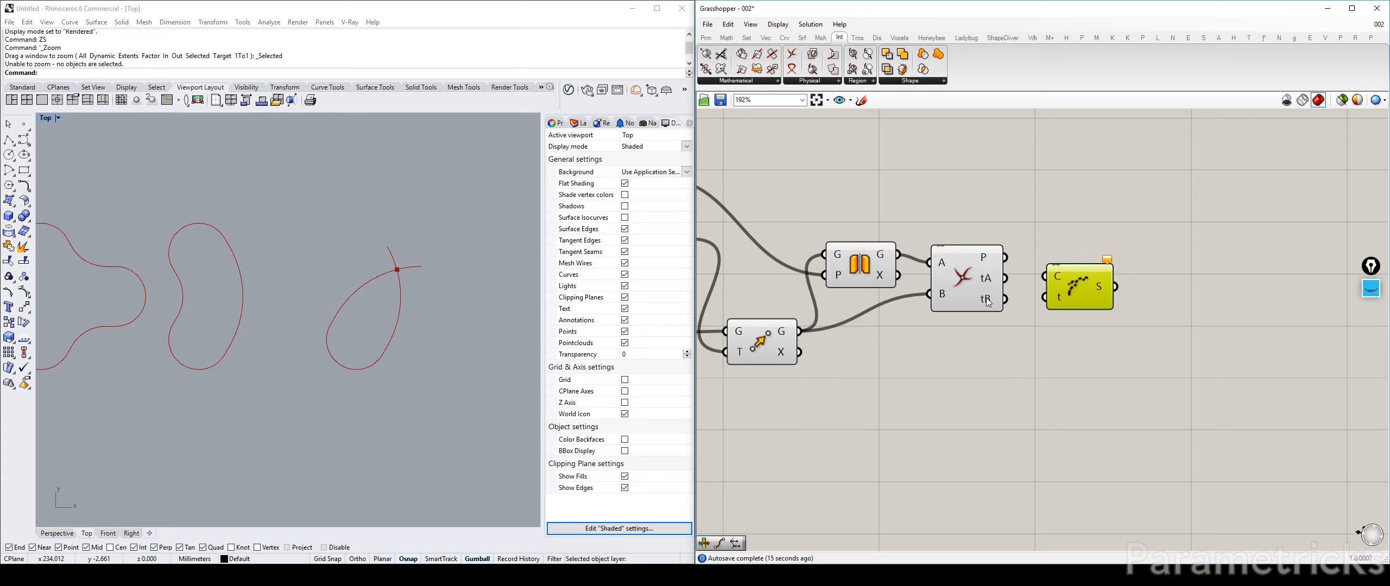
pyautogui.moveTo(981, 278); pyautogui.dragTo(1039, 238, button='right')
pyautogui.moveTo(1123, 244); pyautogui.dragTo(1120, 301)
pyautogui.moveTo(1024, 271); pyautogui.dragTo(943, 310, button='right')
pyautogui.moveTo(829, 275); pyautogui.dragTo(874, 246, button='right')
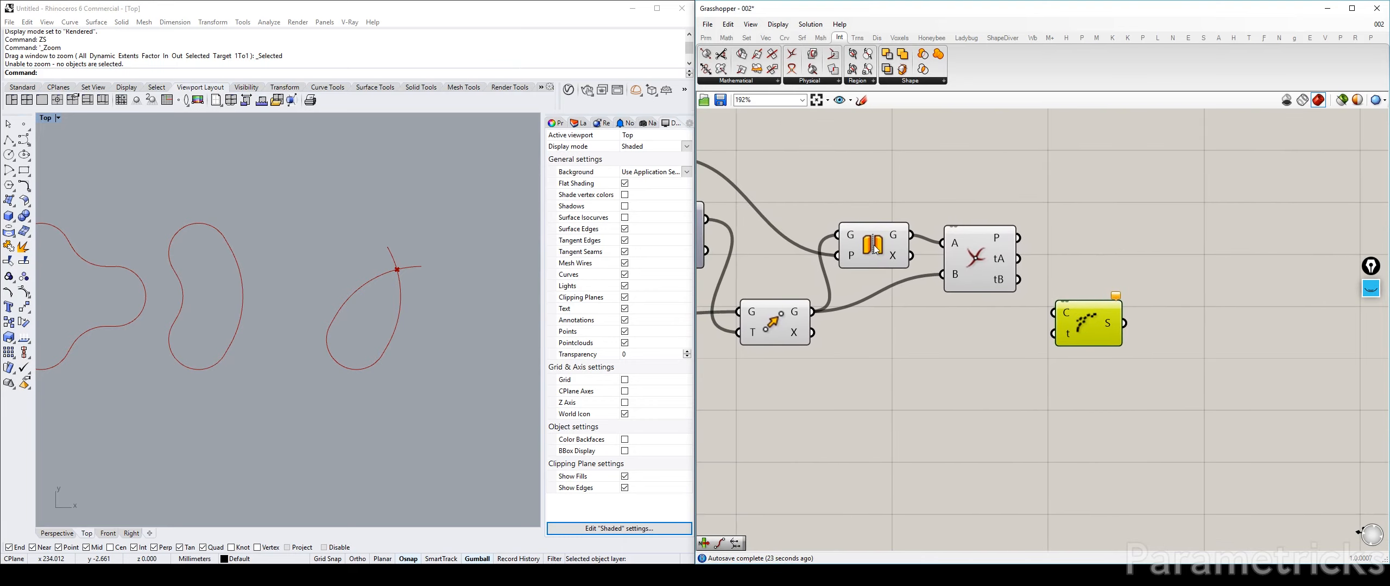
# Feed Shatter's C input from Move's G output and examine the moved arc around its intersection.
pyautogui.click(773, 320)
pyautogui.moveTo(874, 247)
pyautogui.mouseDown()
pyautogui.moveTo(847, 216)
pyautogui.moveTo(855, 232)
pyautogui.mouseUp()
pyautogui.moveTo(811, 313); pyautogui.dragTo(1066, 304)
pyautogui.click(772, 322)
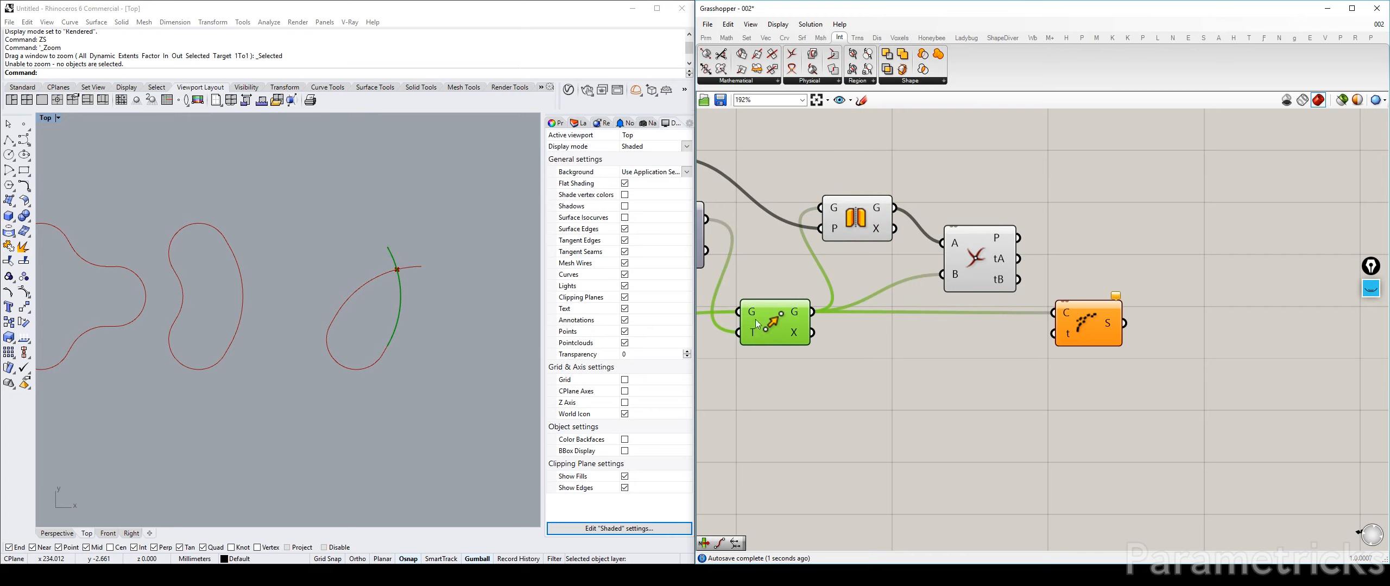
pyautogui.scroll(3, 772, 322)
pyautogui.scroll(3, 410, 281)
pyautogui.moveTo(371, 286); pyautogui.dragTo(385, 281, button='right')
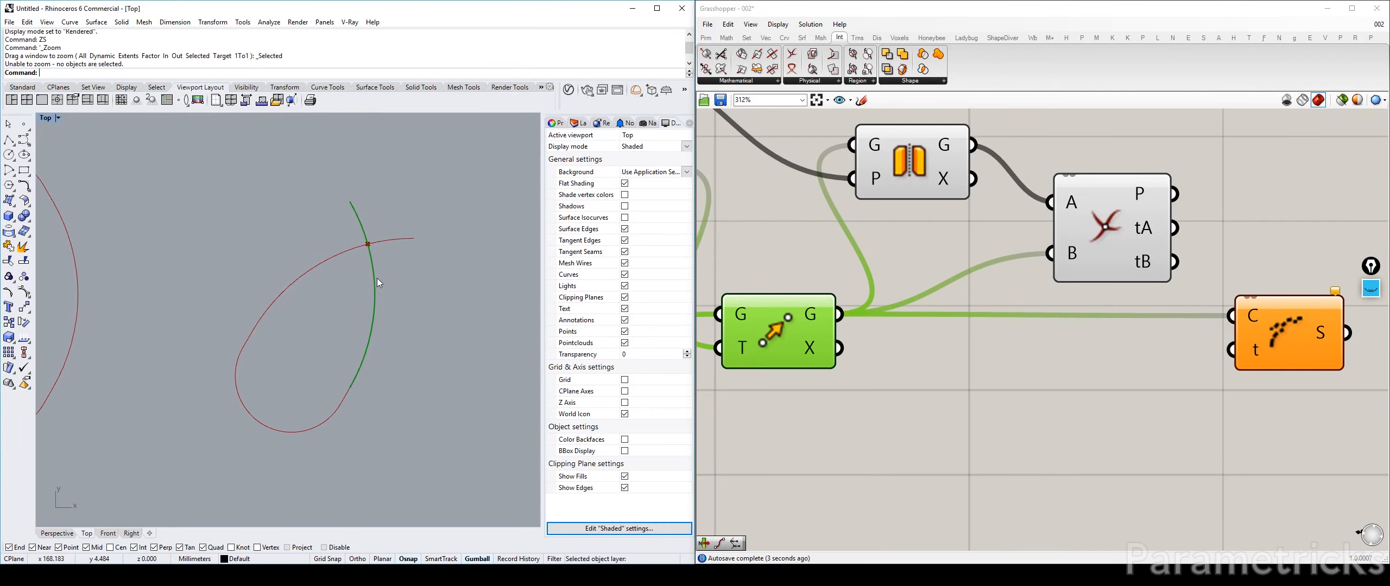
# Place Shatter closer to the Curve | Curve intersection and feed its t input from the tB output.
pyautogui.moveTo(1091, 271); pyautogui.dragTo(936, 244, button='right')
pyautogui.scroll(-3, 945, 265)
pyautogui.moveTo(890, 274); pyautogui.dragTo(871, 280, button='right')
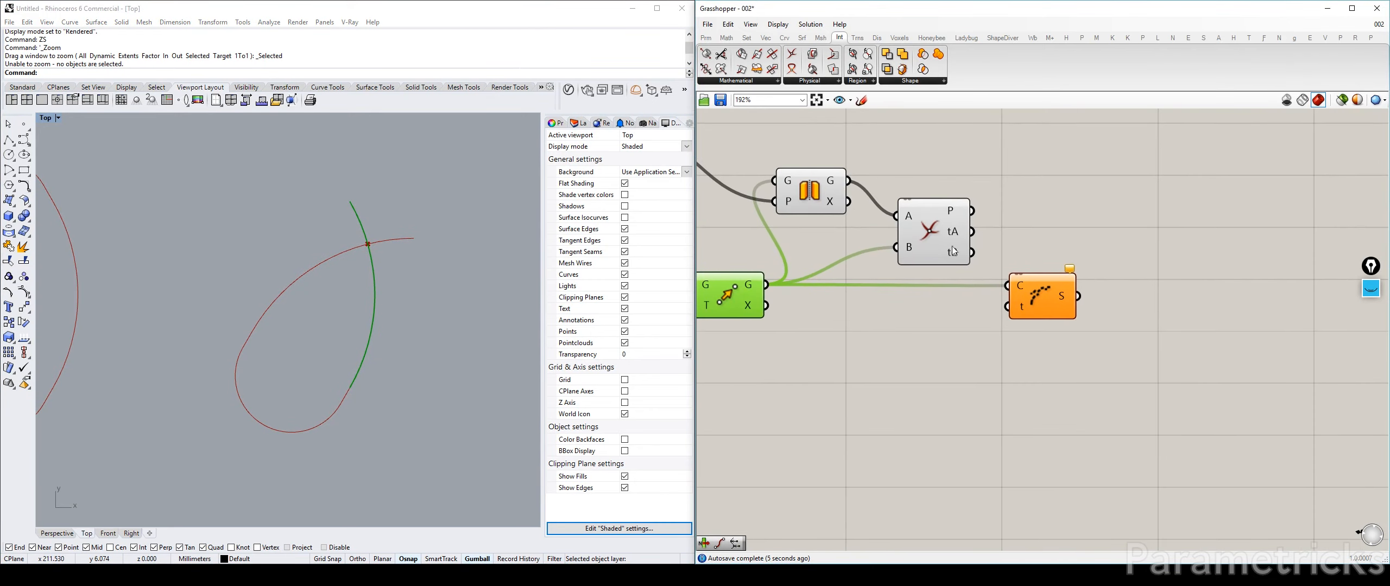
pyautogui.moveTo(1037, 291); pyautogui.dragTo(1045, 272)
pyautogui.moveTo(971, 254); pyautogui.dragTo(1035, 298)
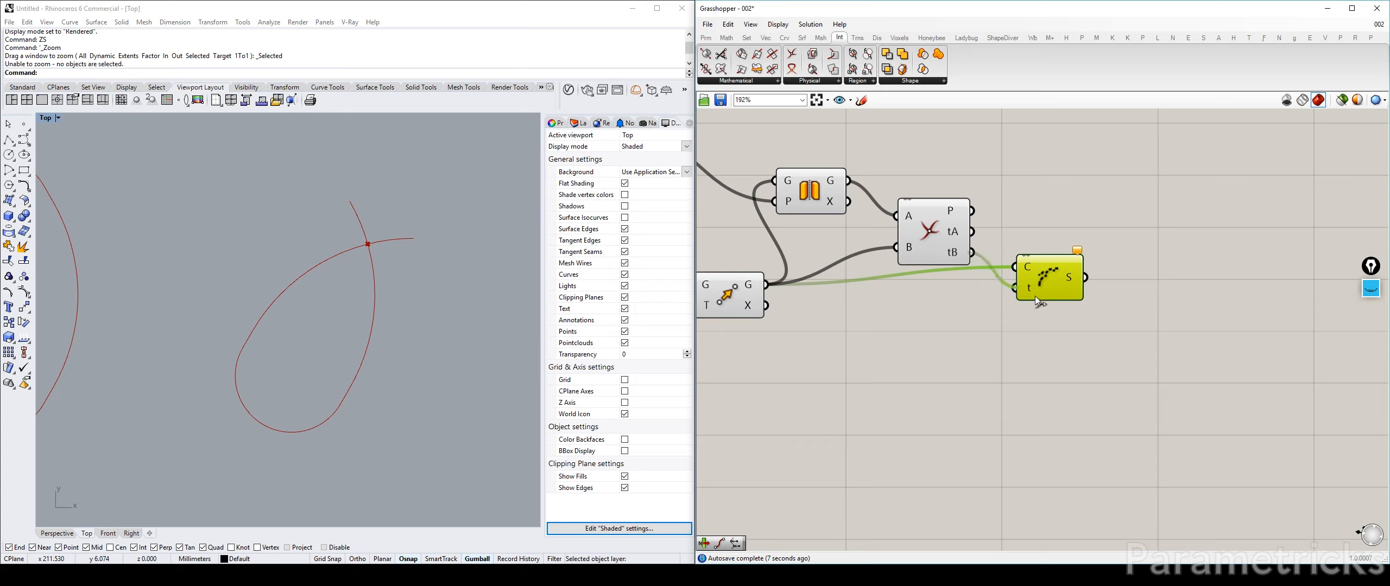
# Add a Sort List component below the Curve | Curve intersection.
pyautogui.doubleClick(963, 337)
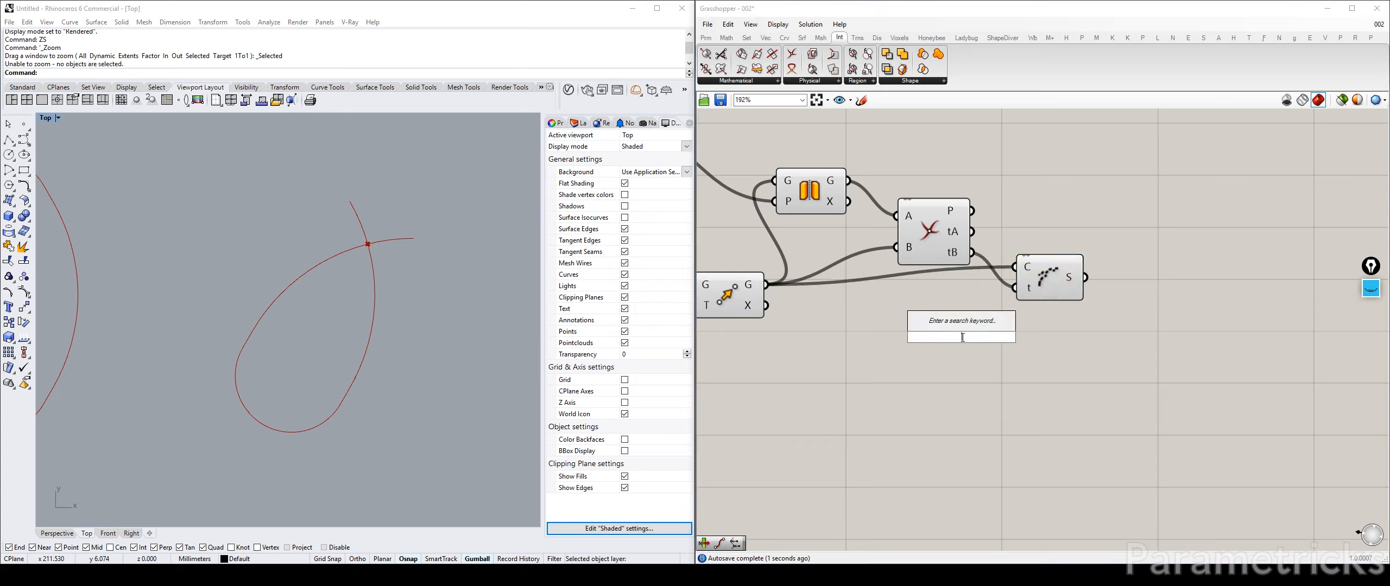
pyautogui.write('sort l')
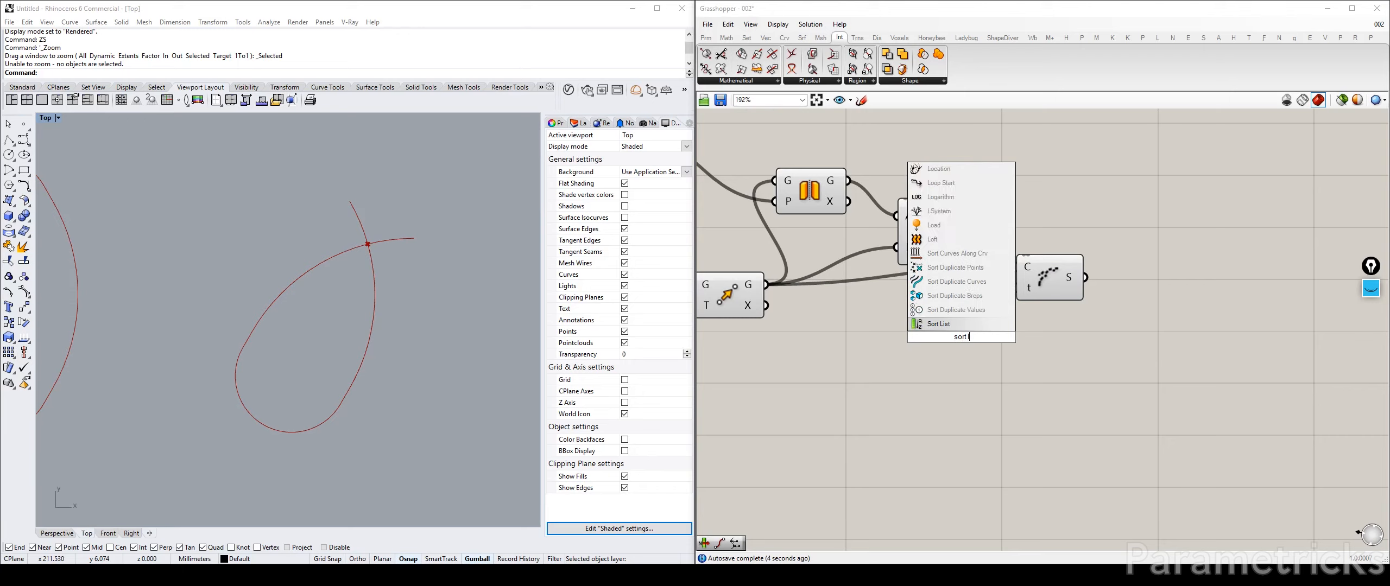
pyautogui.press('Return')
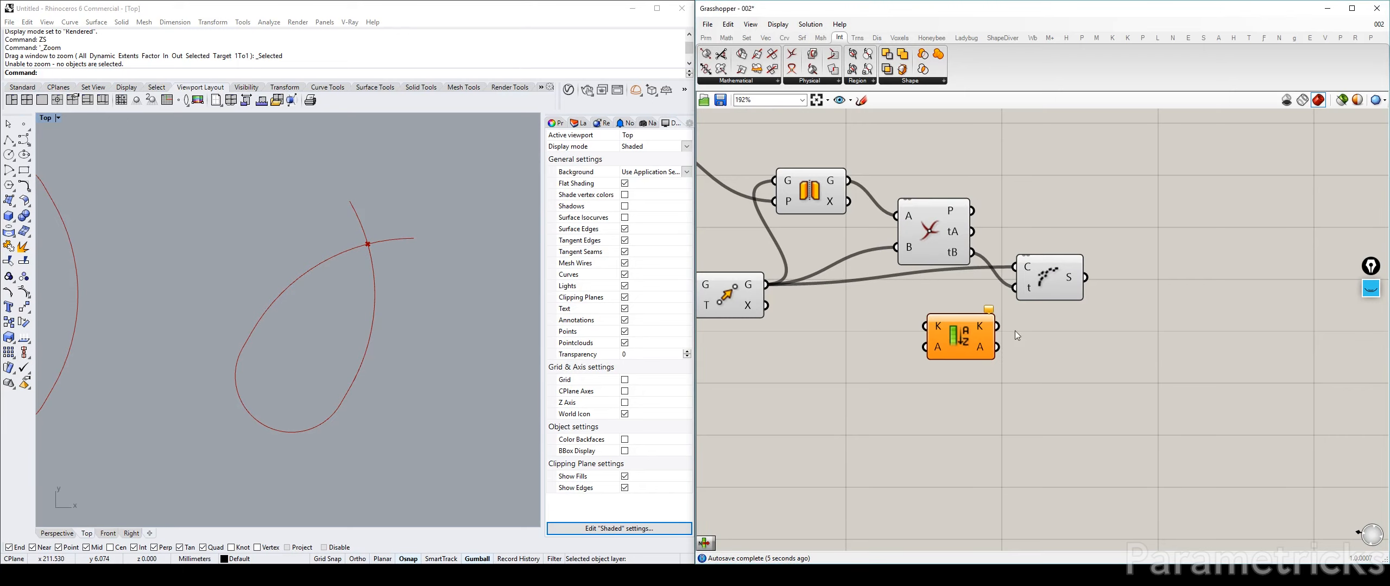
pyautogui.doubleClick(1052, 335)
pyautogui.write('item')
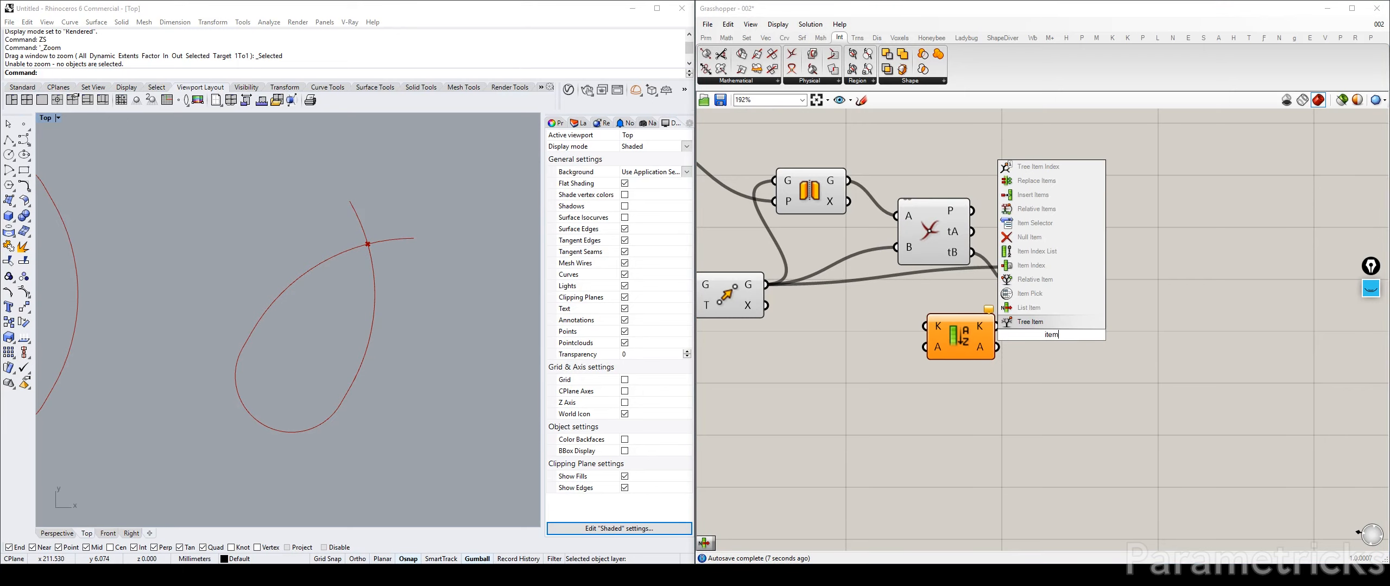
pyautogui.click(1019, 318)
pyautogui.moveTo(1084, 277); pyautogui.dragTo(1171, 274)
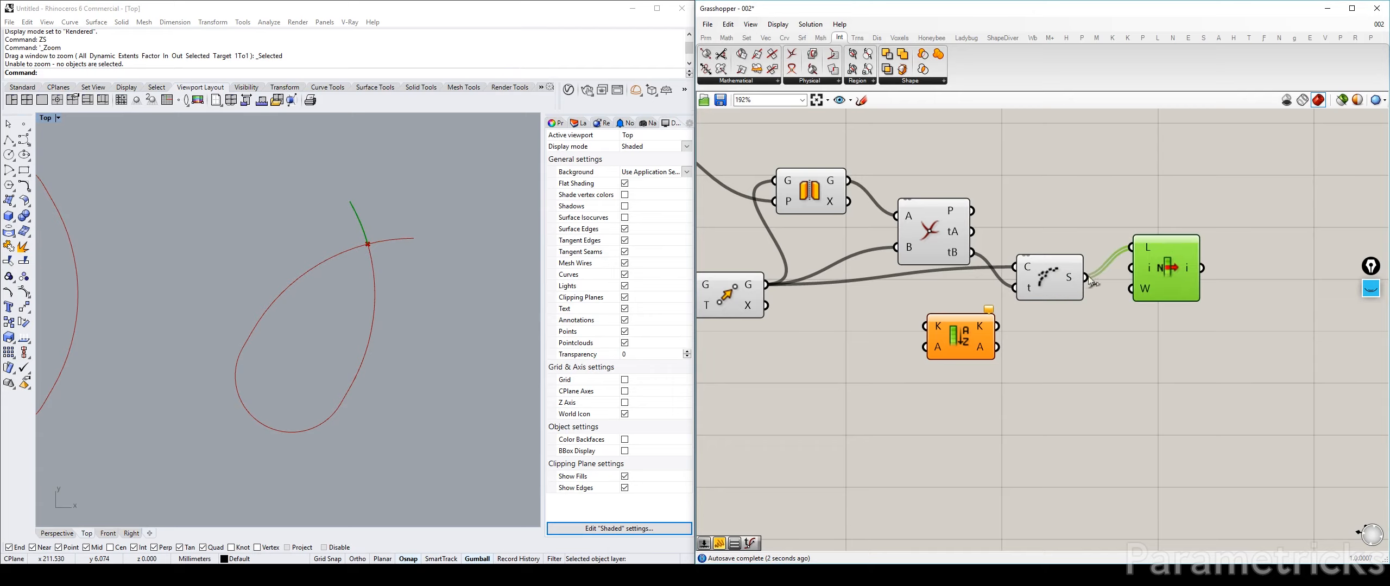
pyautogui.moveTo(1157, 272); pyautogui.dragTo(1145, 302)
pyautogui.press('Delete')
# Place Sort List just beyond Shatter and add a curve Length component above it.
pyautogui.moveTo(962, 346); pyautogui.dragTo(1134, 306)
pyautogui.doubleClick(1089, 362)
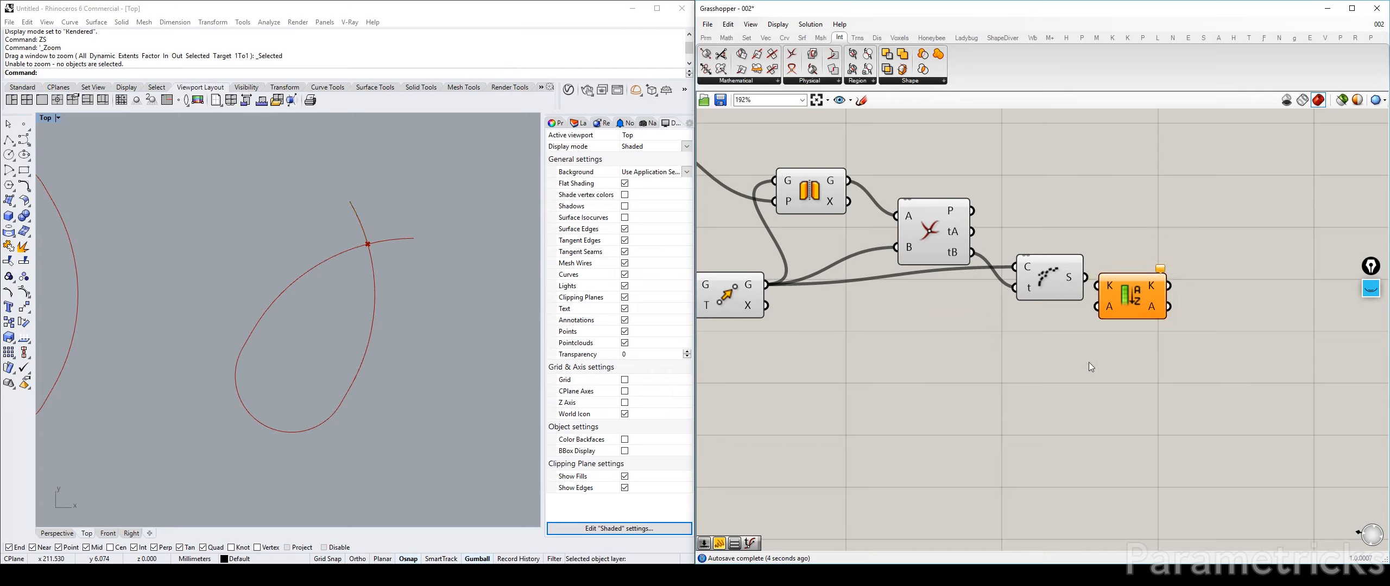
pyautogui.write('length')
pyautogui.press('Return')
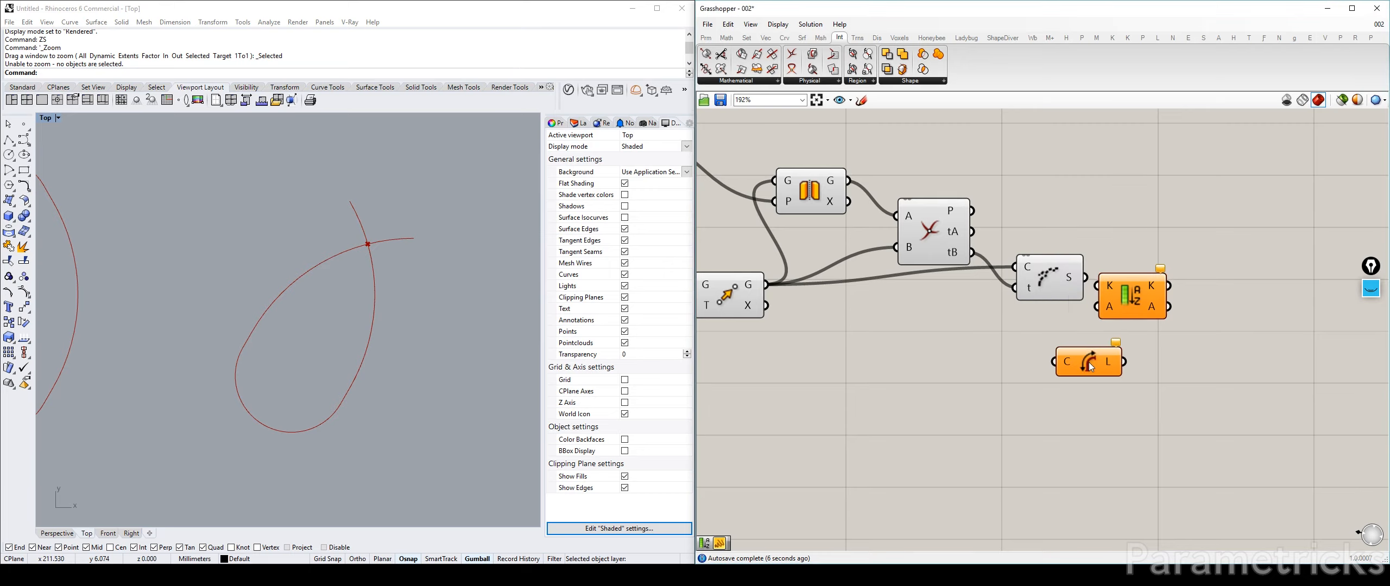
pyautogui.moveTo(1088, 363); pyautogui.dragTo(1167, 206)
# Feed Shatter's S output into Length's C and Sort List's A, and Length's L output into Sort List's K.
pyautogui.moveTo(1152, 263); pyautogui.dragTo(1085, 268, button='right')
pyautogui.moveTo(1067, 296); pyautogui.dragTo(1088, 309)
pyautogui.moveTo(1083, 205); pyautogui.dragTo(1081, 265)
pyautogui.moveTo(1086, 314); pyautogui.dragTo(1171, 278)
pyautogui.moveTo(1117, 265); pyautogui.dragTo(1139, 267)
pyautogui.moveTo(1018, 282); pyautogui.dragTo(1139, 288)
# Add a List Item component beyond Sort List, feed its L input from Sort List's A output, and reverse that input.
pyautogui.moveTo(1161, 336); pyautogui.dragTo(1103, 346, button='right')
pyautogui.doubleClick(1103, 346)
pyautogui.write('item')
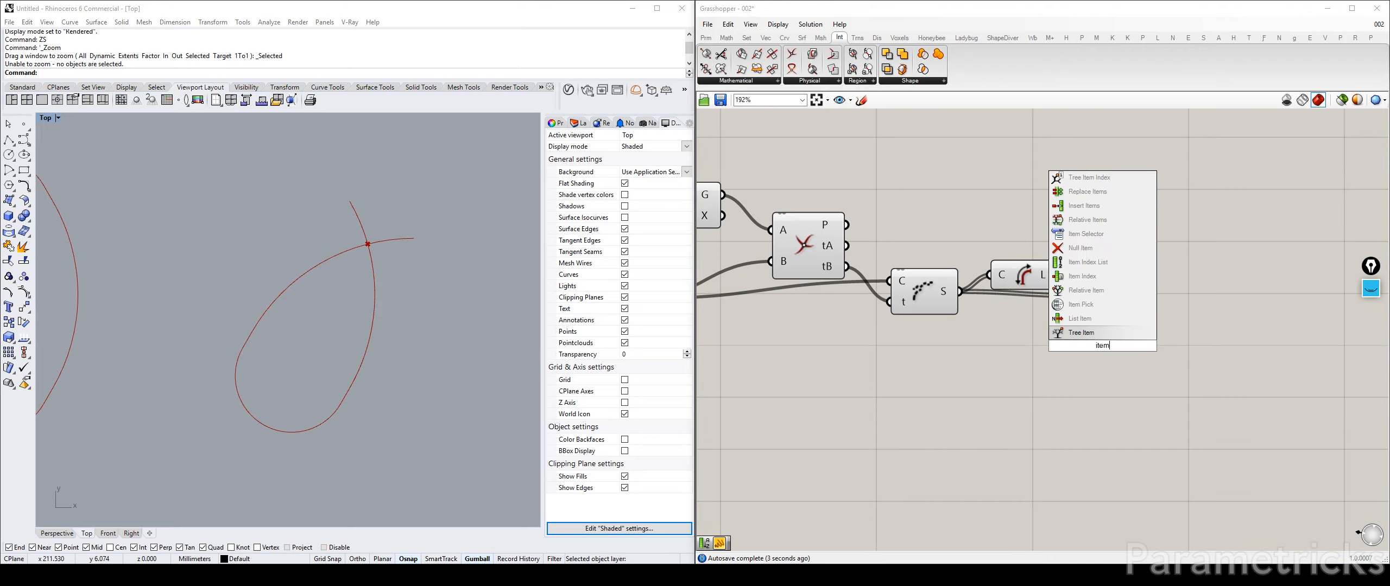
pyautogui.click(1080, 318)
pyautogui.moveTo(1079, 324); pyautogui.dragTo(1226, 311)
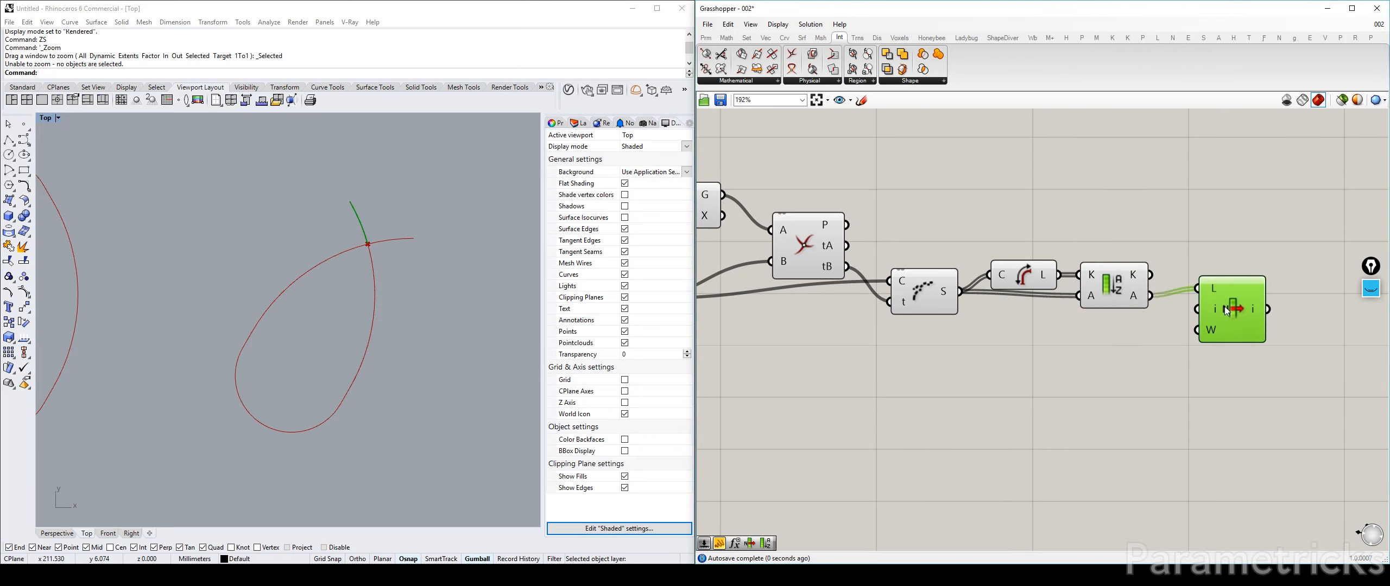
pyautogui.rightClick(1226, 310)
pyautogui.click(1251, 358)
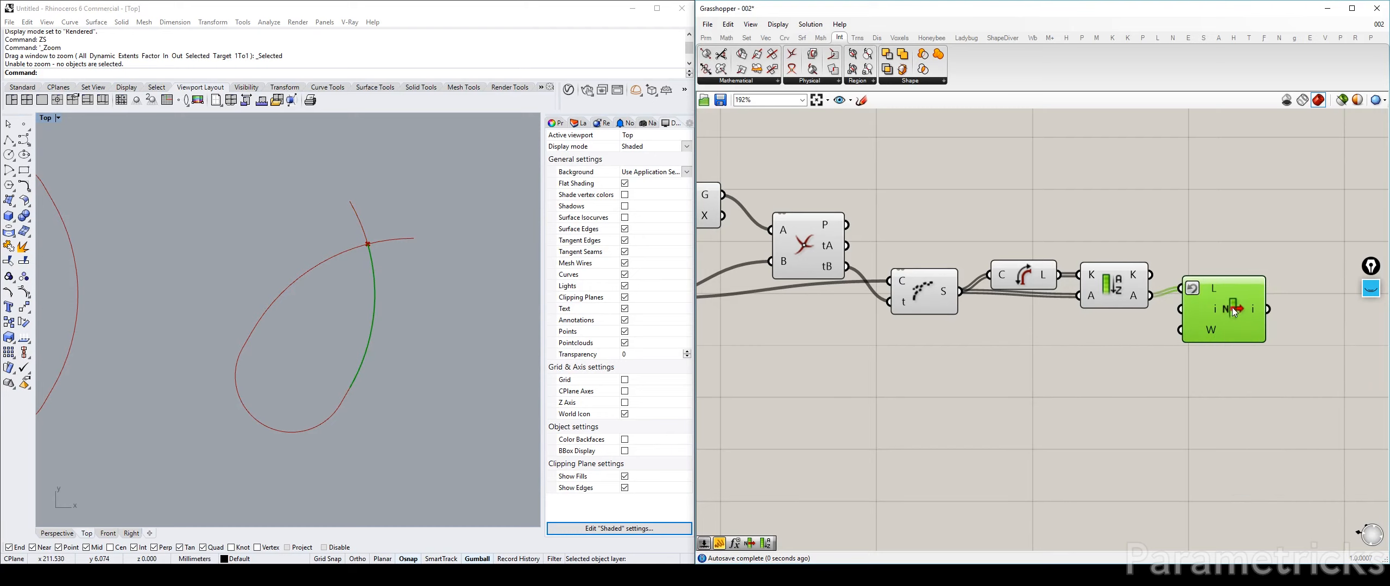
# Turn off the preview of the intersection, Shatter, Length, Sort List, Mirror and Move components.
pyautogui.moveTo(1107, 193); pyautogui.dragTo(814, 377)
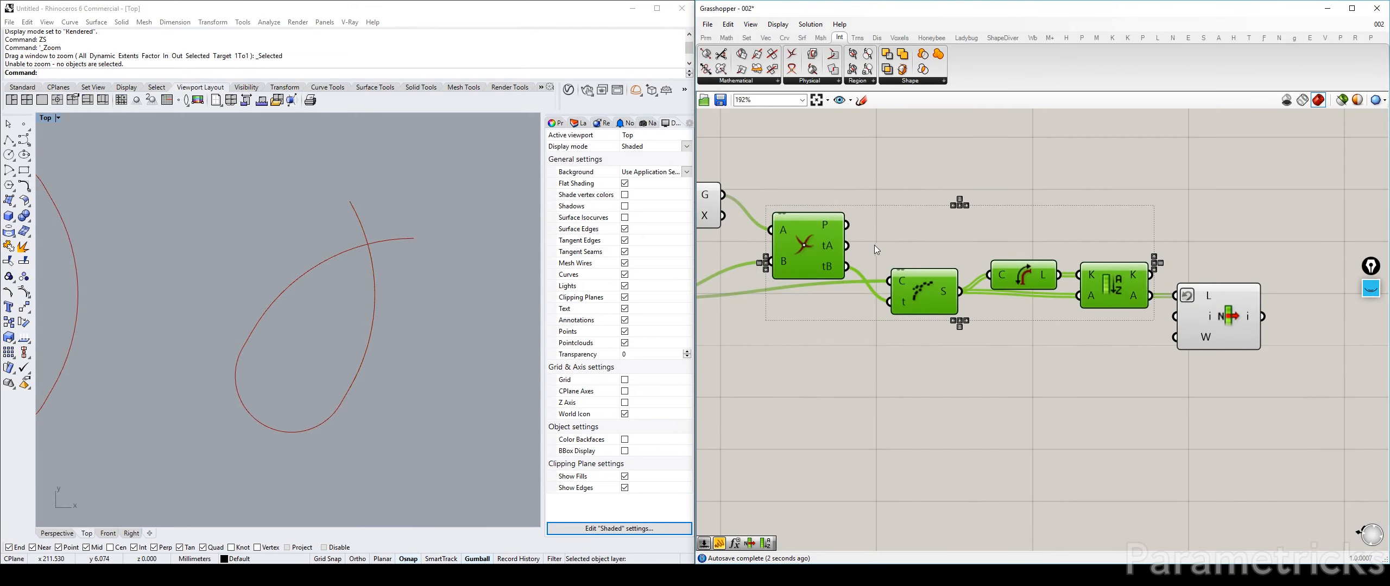
pyautogui.moveTo(876, 243); pyautogui.dragTo(1149, 228, button='right')
pyautogui.click(971, 196)
pyautogui.hotkey('ctrl', 'q')
pyautogui.click(860, 290)
pyautogui.hotkey('ctrl', 'q')
# Duplicate the Mirror component beyond List Item, keeping its plane input, and feed the copy's G input from List Item's output.
pyautogui.scroll(-3, 1003, 259)
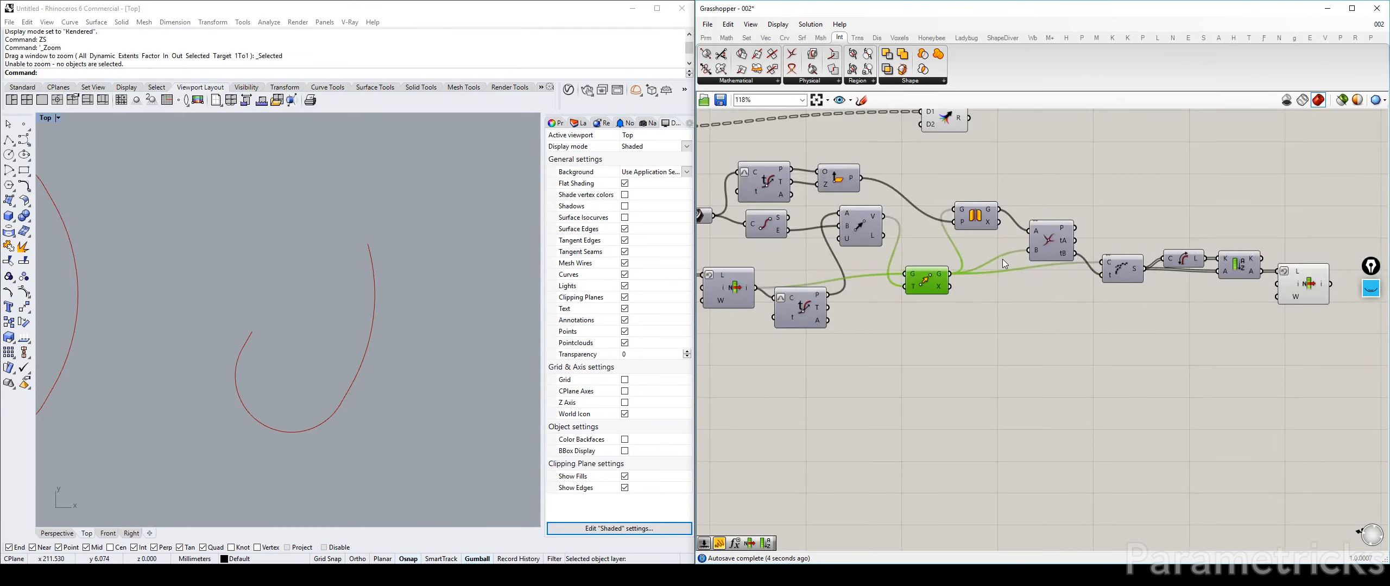
pyautogui.moveTo(1003, 259); pyautogui.dragTo(836, 258, button='right')
pyautogui.keyDown('alt'); pyautogui.moveTo(837, 250); pyautogui.dragTo(1200, 250); pyautogui.keyUp('alt')
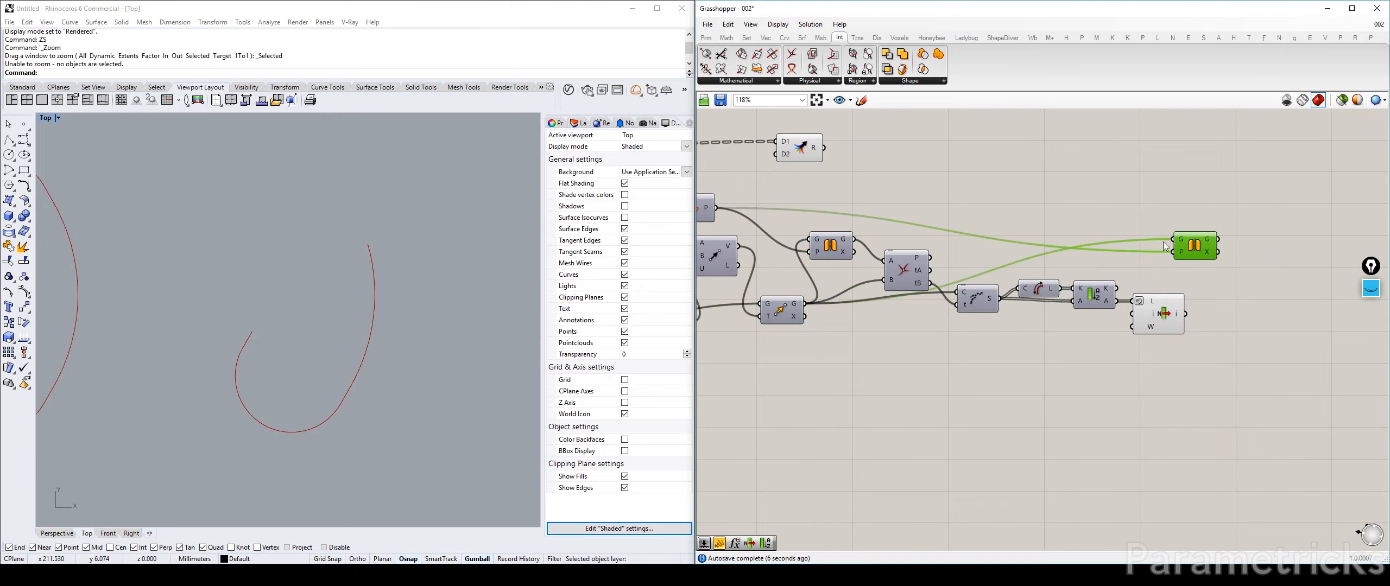
pyautogui.moveTo(1221, 251); pyautogui.dragTo(1097, 250, button='right')
pyautogui.moveTo(1073, 254); pyautogui.dragTo(1117, 285)
pyautogui.click(1055, 290)
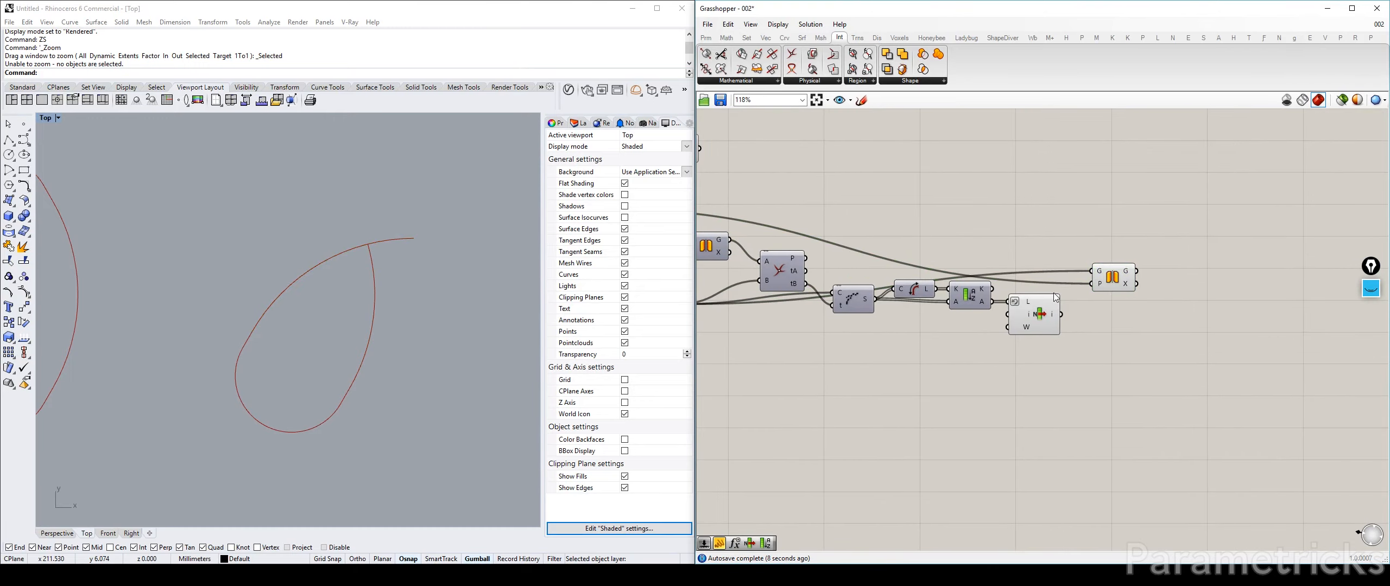
pyautogui.moveTo(945, 326); pyautogui.dragTo(889, 317, button='right')
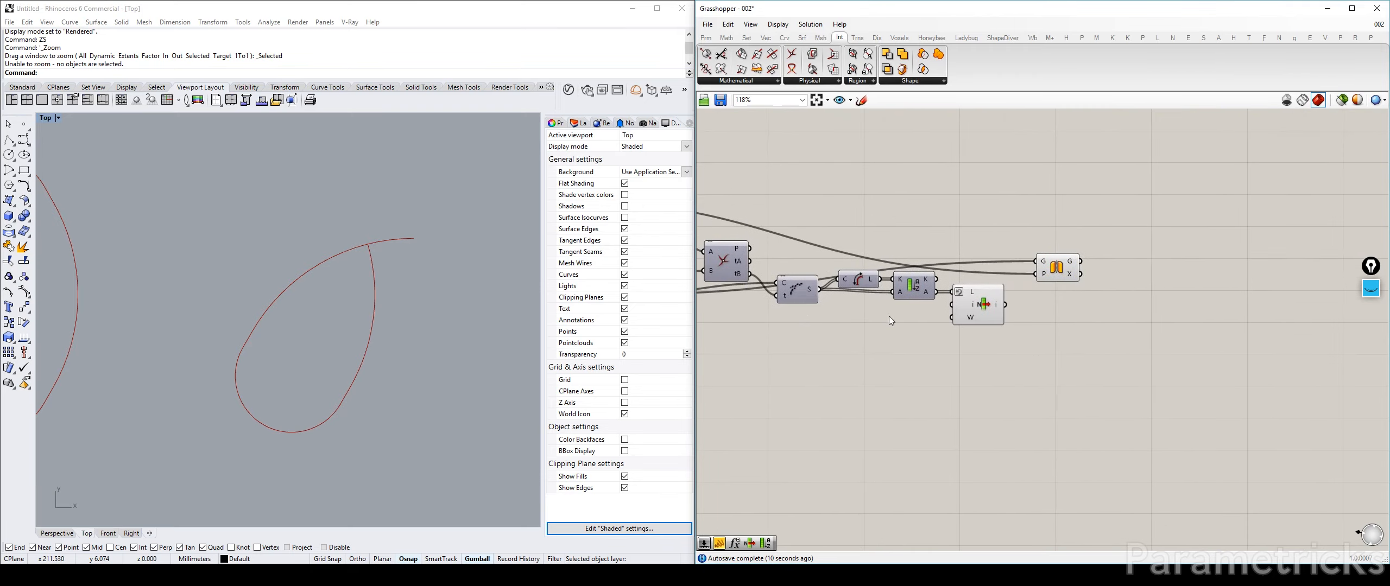
pyautogui.moveTo(1004, 305); pyautogui.dragTo(1039, 262)
pyautogui.click(1053, 267)
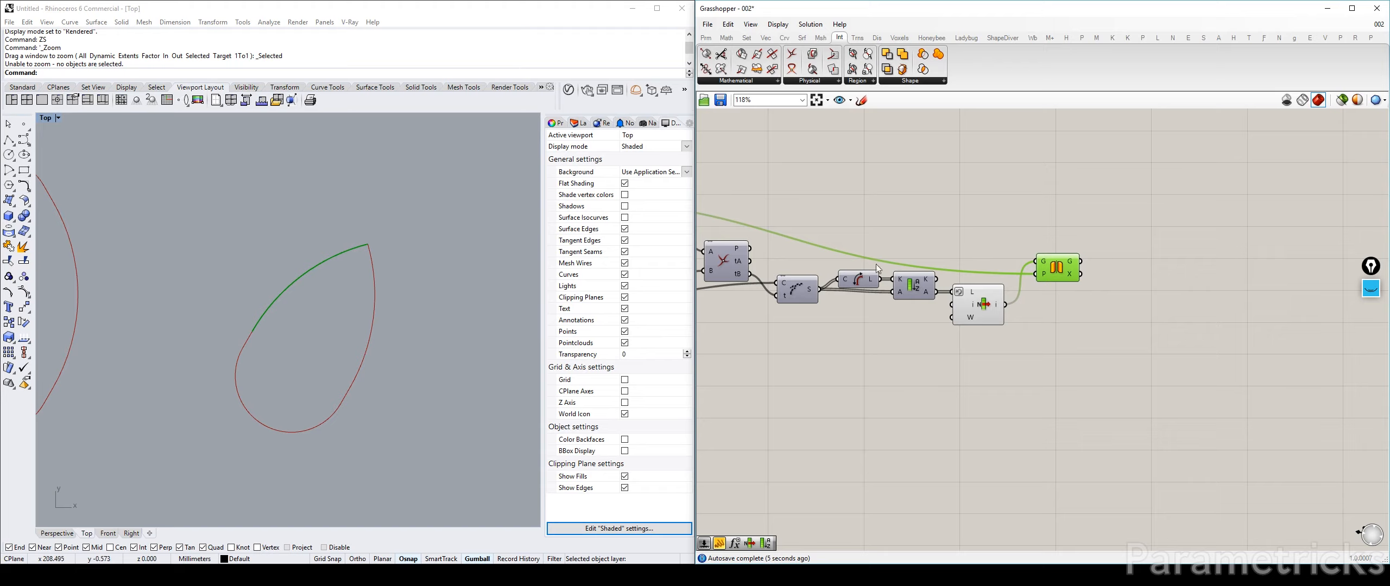
# Examine the mirrored arc, then add a Join Curves component fed by the new Mirror's G output and List Item's output.
pyautogui.scroll(5, 252, 333)
pyautogui.scroll(-5, 901, 301)
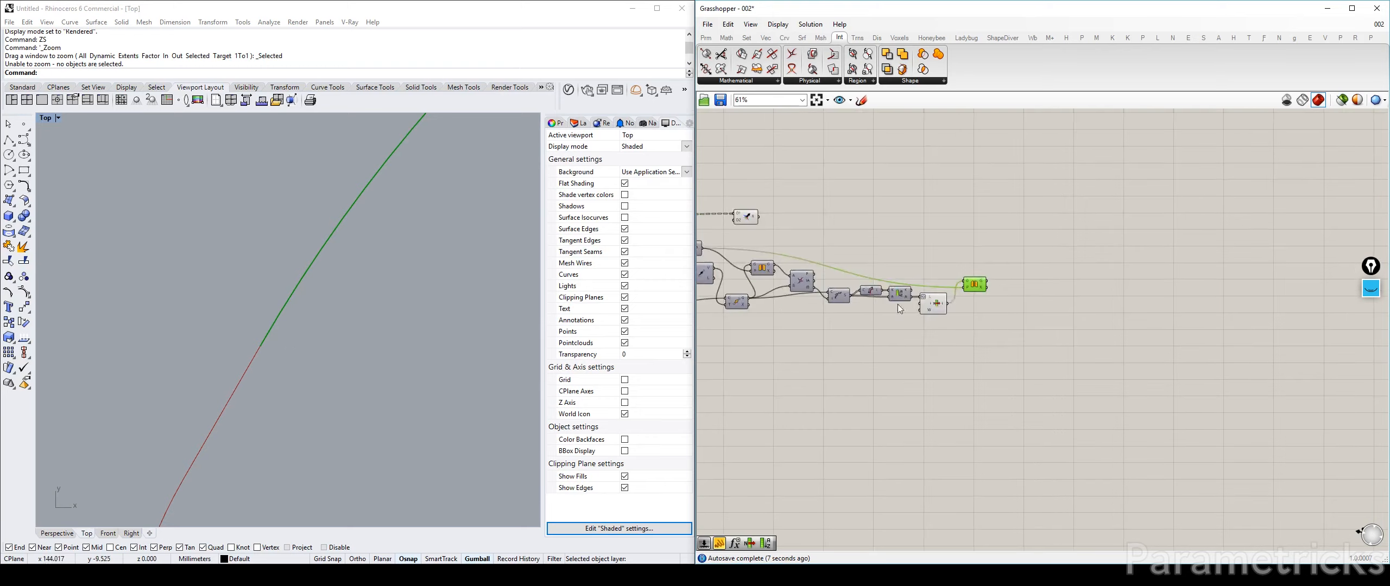
pyautogui.click(935, 301)
pyautogui.scroll(-7, 337, 325)
pyautogui.scroll(-5, 352, 322)
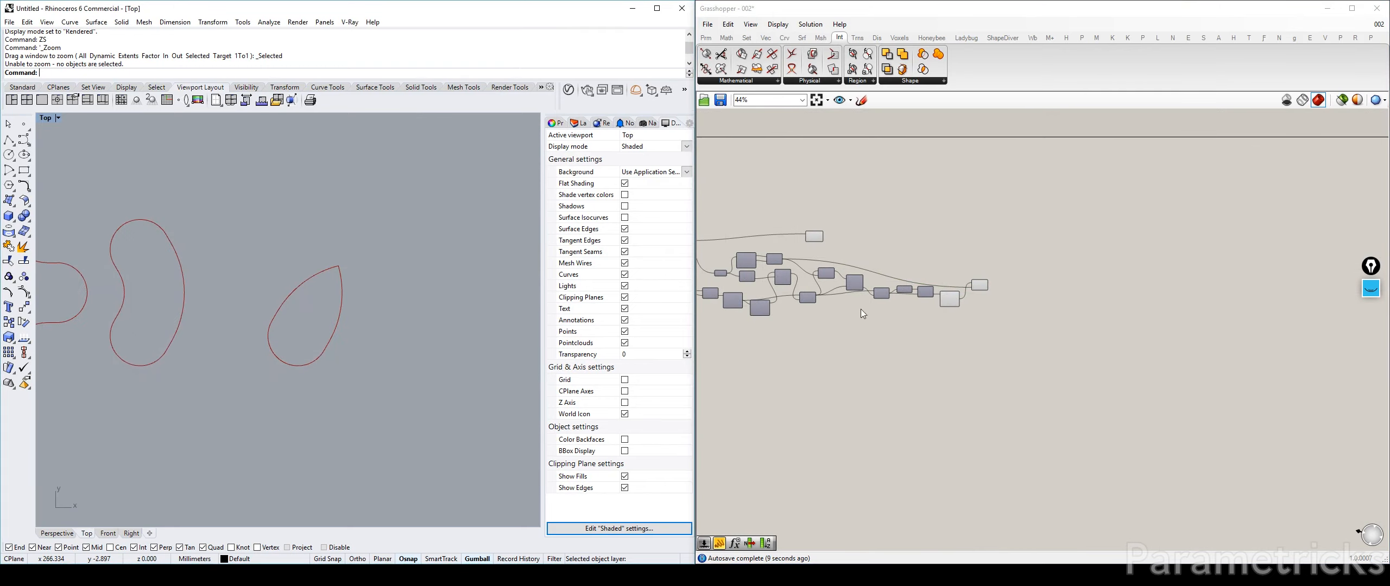
pyautogui.scroll(7, 994, 296)
pyautogui.doubleClick(960, 308)
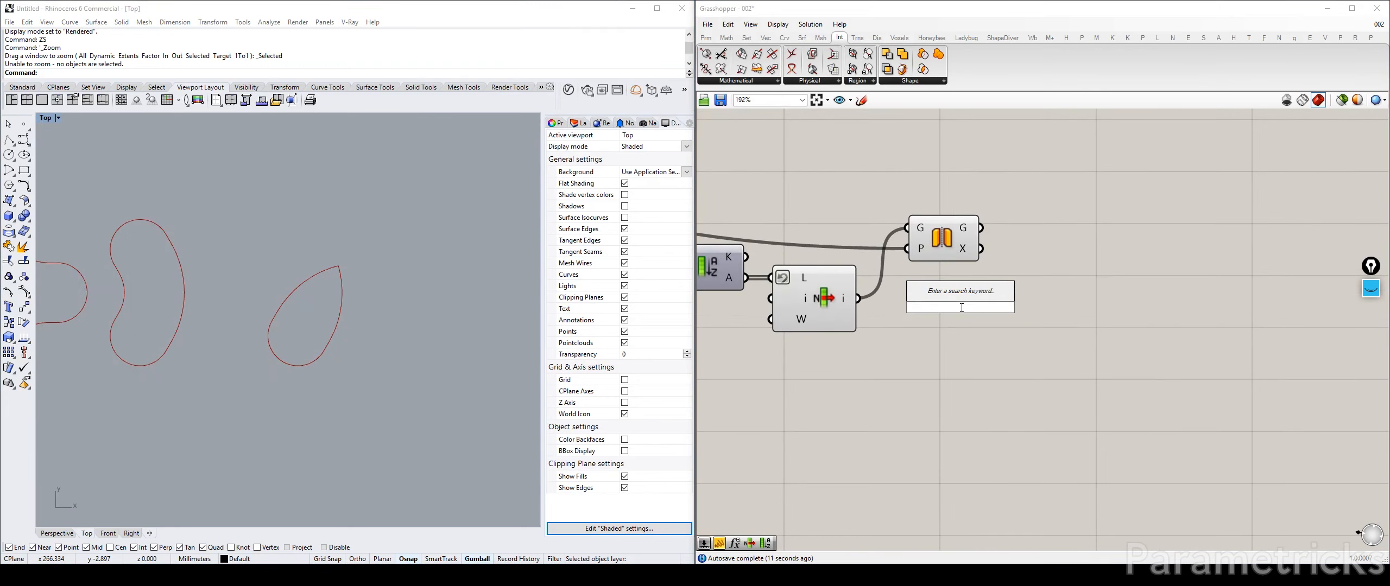
pyautogui.write('join')
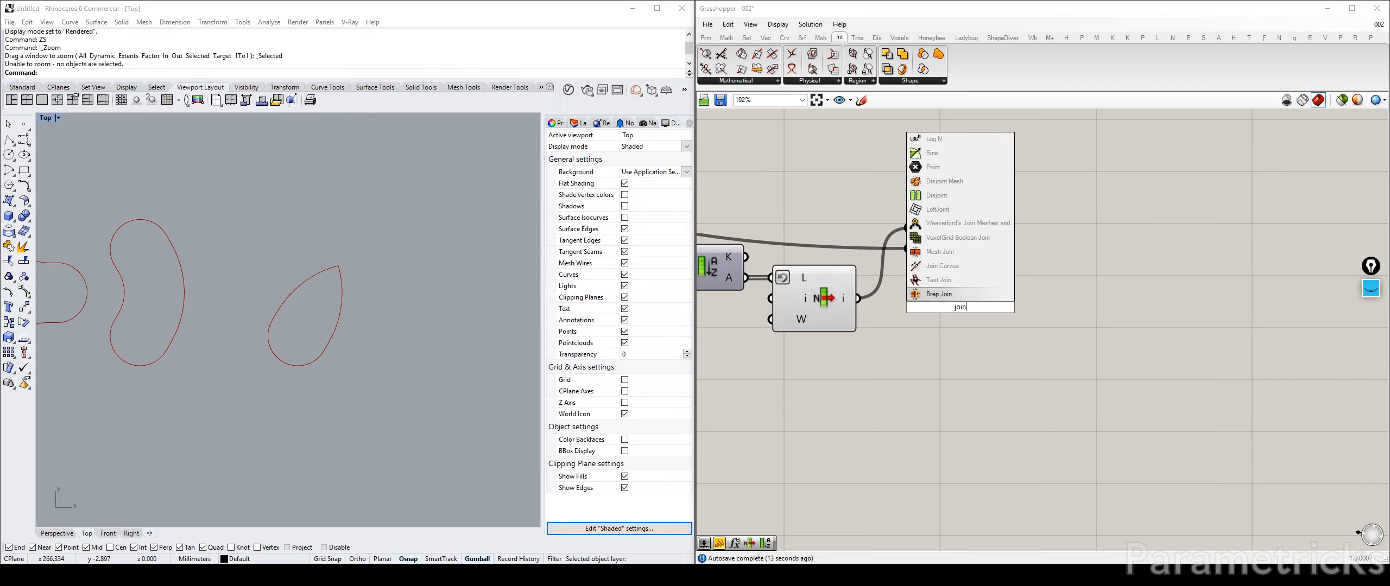
pyautogui.click(971, 267)
pyautogui.moveTo(981, 228); pyautogui.dragTo(999, 270)
pyautogui.keyDown('shift'); pyautogui.moveTo(858, 298); pyautogui.dragTo(999, 270); pyautogui.keyUp('shift')
# Flatten the C input of Join Curves and place the component a little further from Mirror.
pyautogui.rightClick(1012, 273)
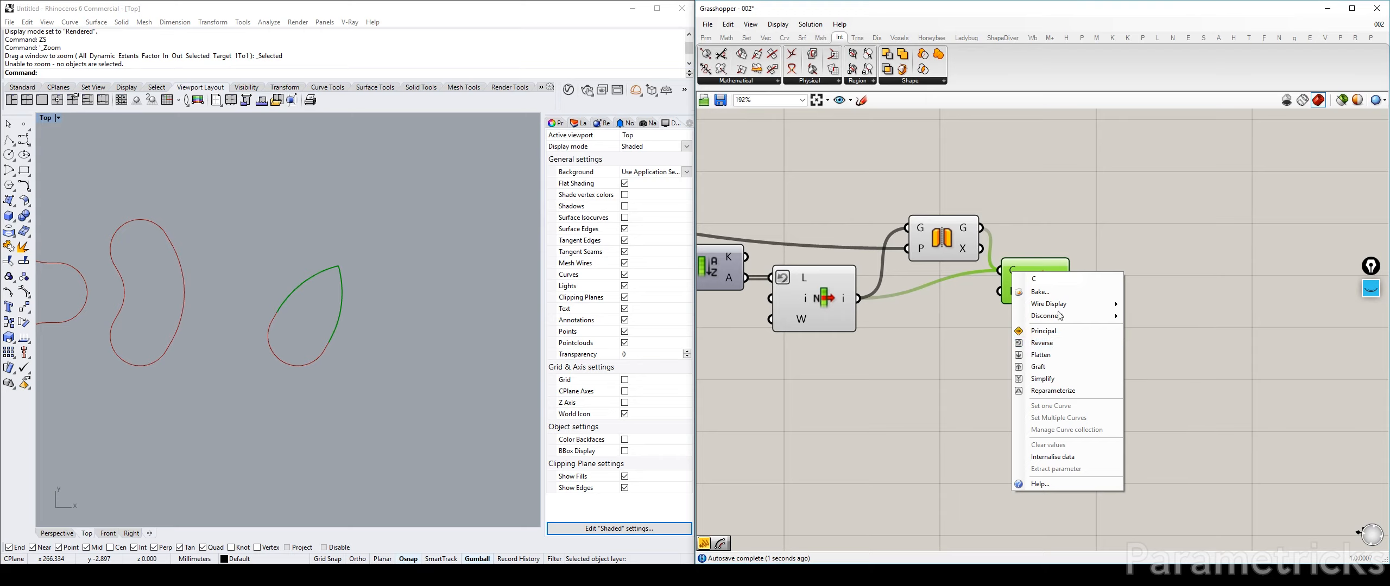
pyautogui.click(1016, 244)
pyautogui.rightClick(1012, 271)
pyautogui.click(1045, 355)
pyautogui.moveTo(1042, 286); pyautogui.dragTo(1068, 287)
# Turn off the preview of the last List Item and the Mirror copy, leaving the joined curve displayed.
pyautogui.moveTo(961, 380); pyautogui.dragTo(842, 174)
pyautogui.middleClick(841, 170)
pyautogui.click(873, 135)
pyautogui.click(1041, 214)
pyautogui.scroll(-2, 1040, 214)
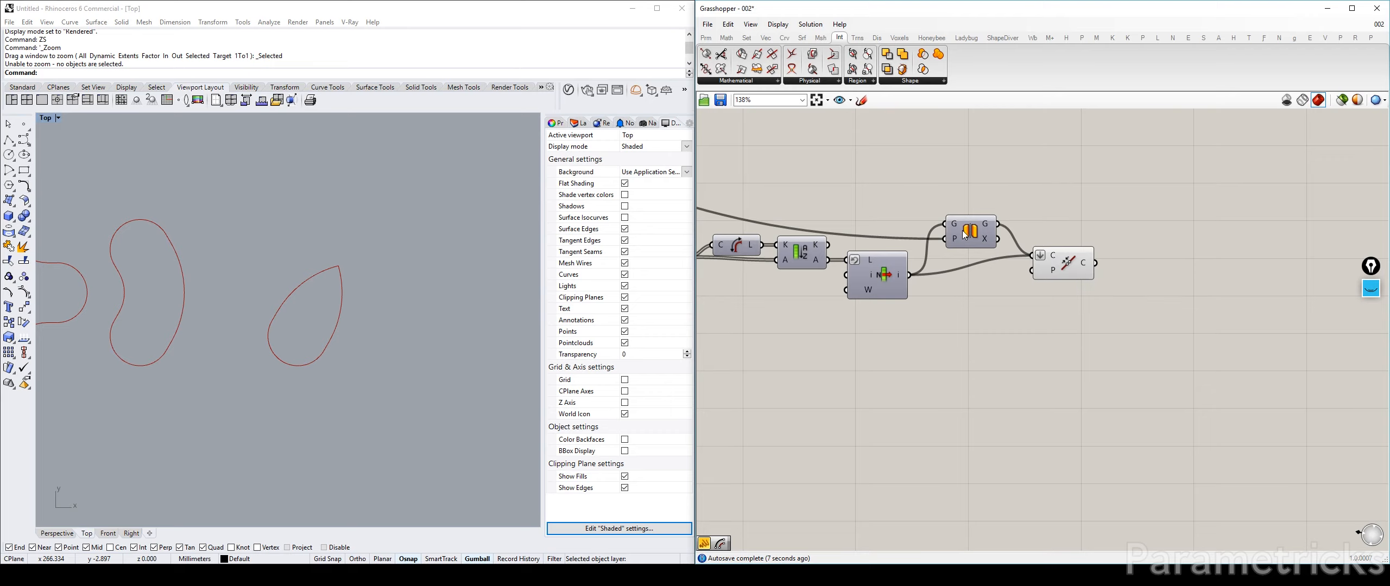
pyautogui.moveTo(984, 179); pyautogui.dragTo(835, 309)
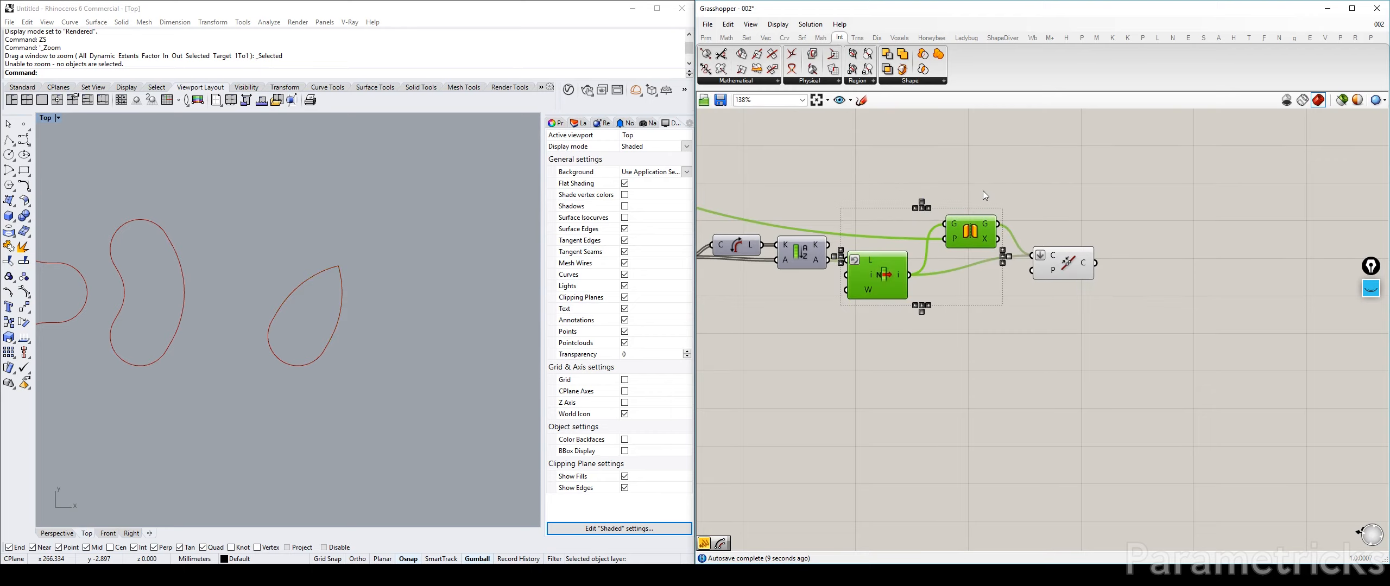
pyautogui.hotkey('ctrl', 'q')
pyautogui.hotkey('ctrl', 'q')
pyautogui.hotkey('ctrl', 'q')
pyautogui.click(1030, 176)
# Place Join Curves slightly lower, level with the wire from List Item's output.
pyautogui.moveTo(823, 201); pyautogui.dragTo(1127, 219, button='right')
pyautogui.scroll(-2, 1127, 219)
pyautogui.scroll(-2, 347, 280)
pyautogui.scroll(4, 1111, 246)
pyautogui.moveTo(1111, 246); pyautogui.dragTo(991, 246, button='right')
pyautogui.moveTo(929, 282); pyautogui.dragTo(922, 308)
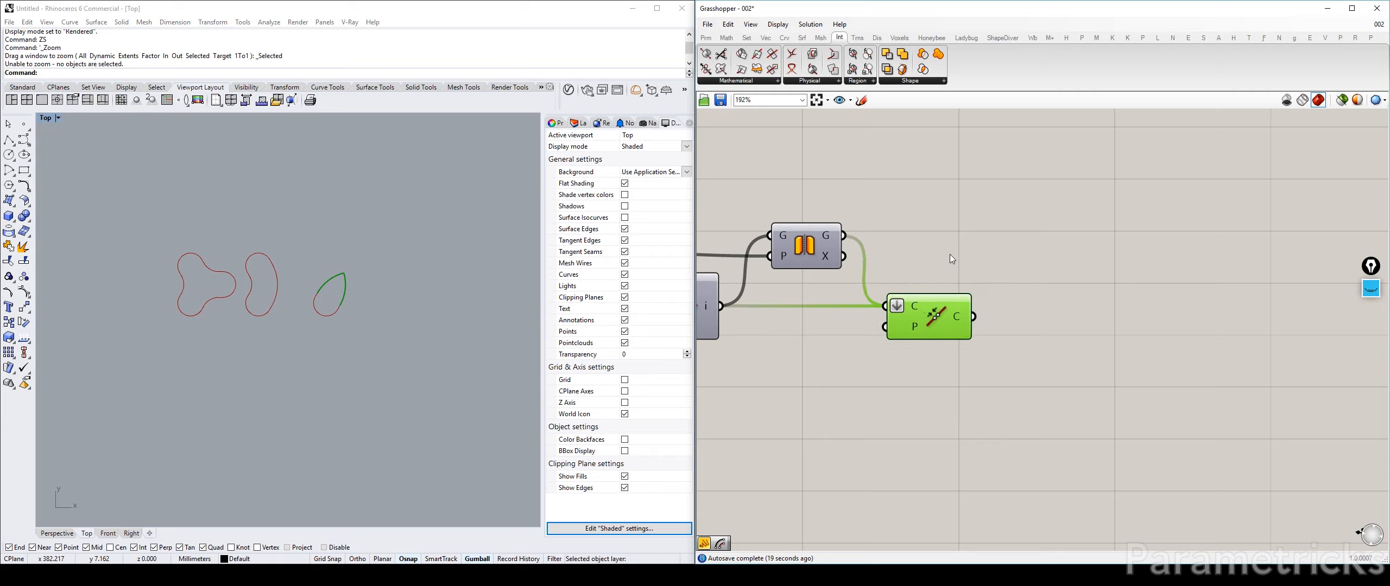
pyautogui.click(1024, 241)
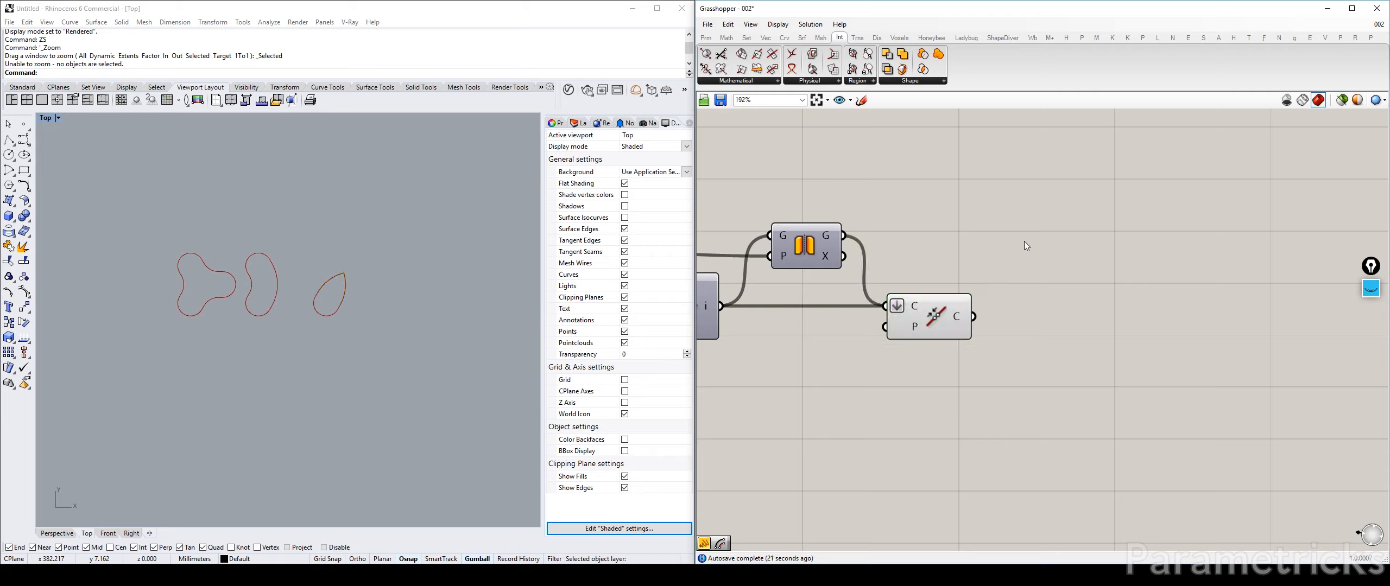
pyautogui.doubleClick(1024, 241)
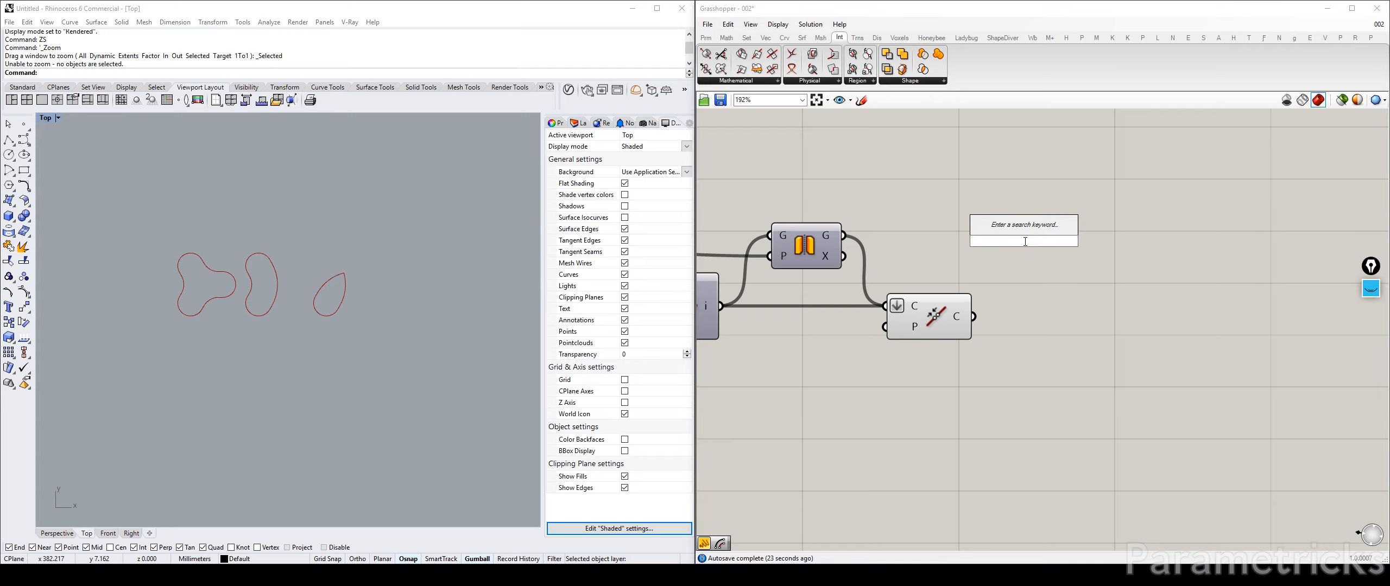
pyautogui.write('crv')
pyautogui.click(951, 252)
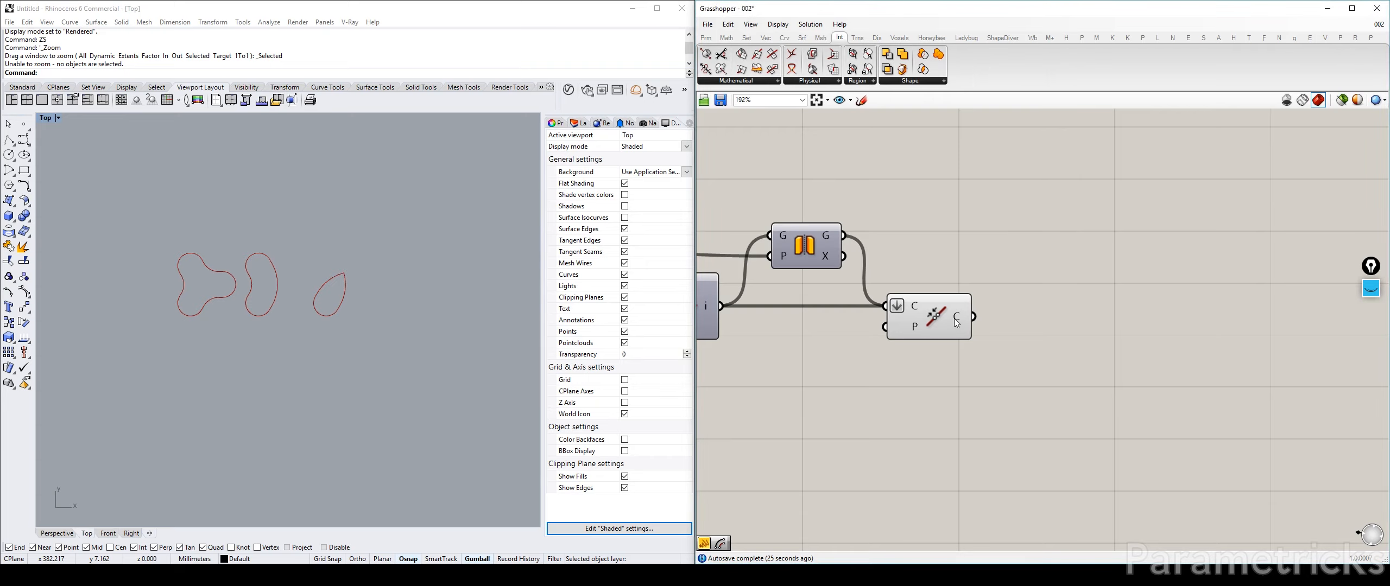
# Add a Fillet component with a radius input beyond Join Curves and feed its C input from the joined curve.
pyautogui.doubleClick(1037, 310)
pyautogui.write('fillte')
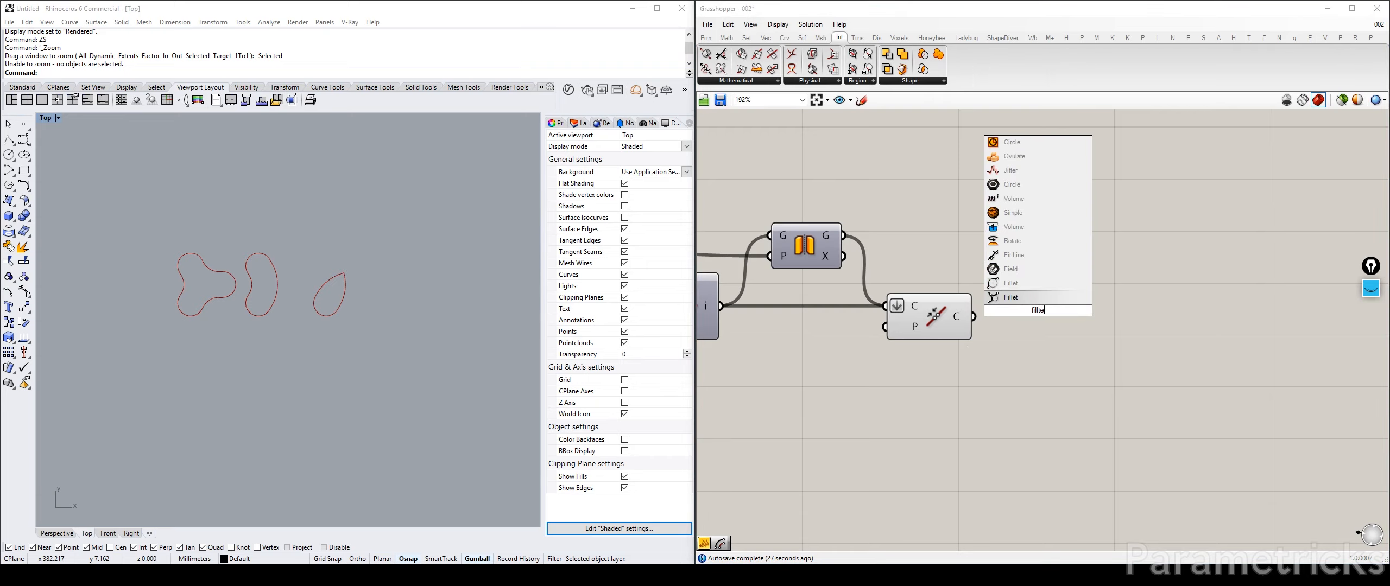
pyautogui.click(1011, 282)
pyautogui.moveTo(974, 317); pyautogui.dragTo(1013, 311)
# Add a number slider ranging up to 10, connect it to Fillet's R input, and set the radius to 10.0.
pyautogui.doubleClick(896, 381)
pyautogui.write('1.0<10')
pyautogui.press('Return')
pyautogui.moveTo(983, 381); pyautogui.dragTo(1014, 332)
pyautogui.moveTo(867, 382); pyautogui.dragTo(1012, 386)
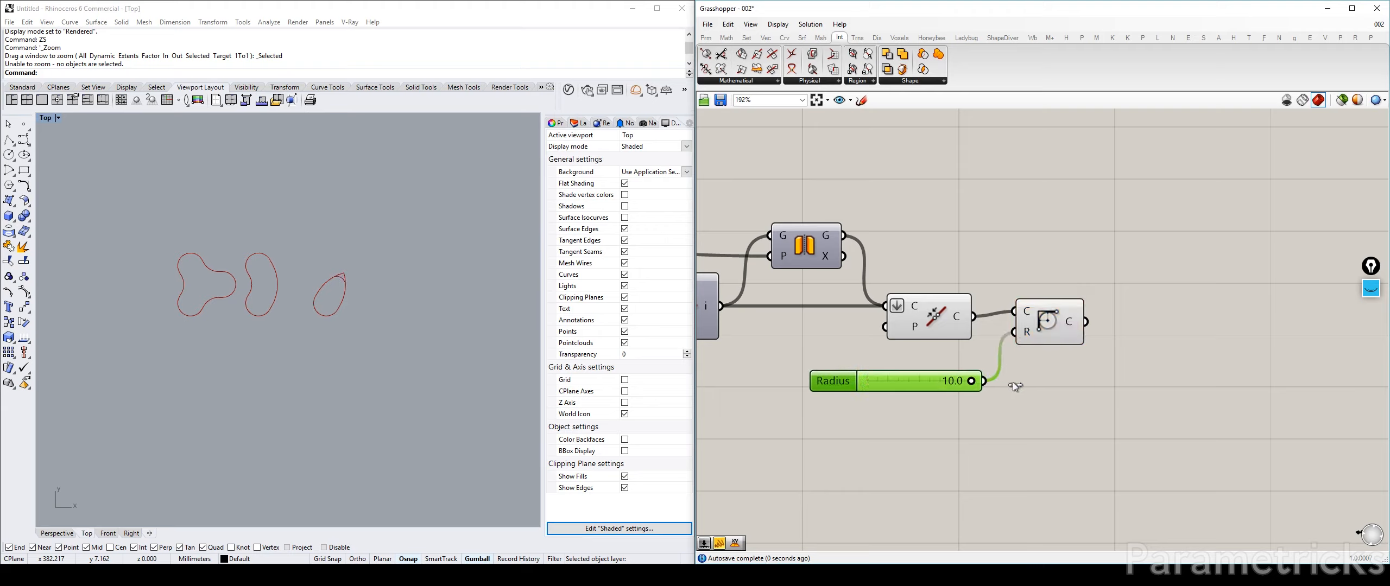
# Turn off the preview of Join Curves and examine the filleted outline beside the other floor outlines.
pyautogui.scroll(10, 350, 280)
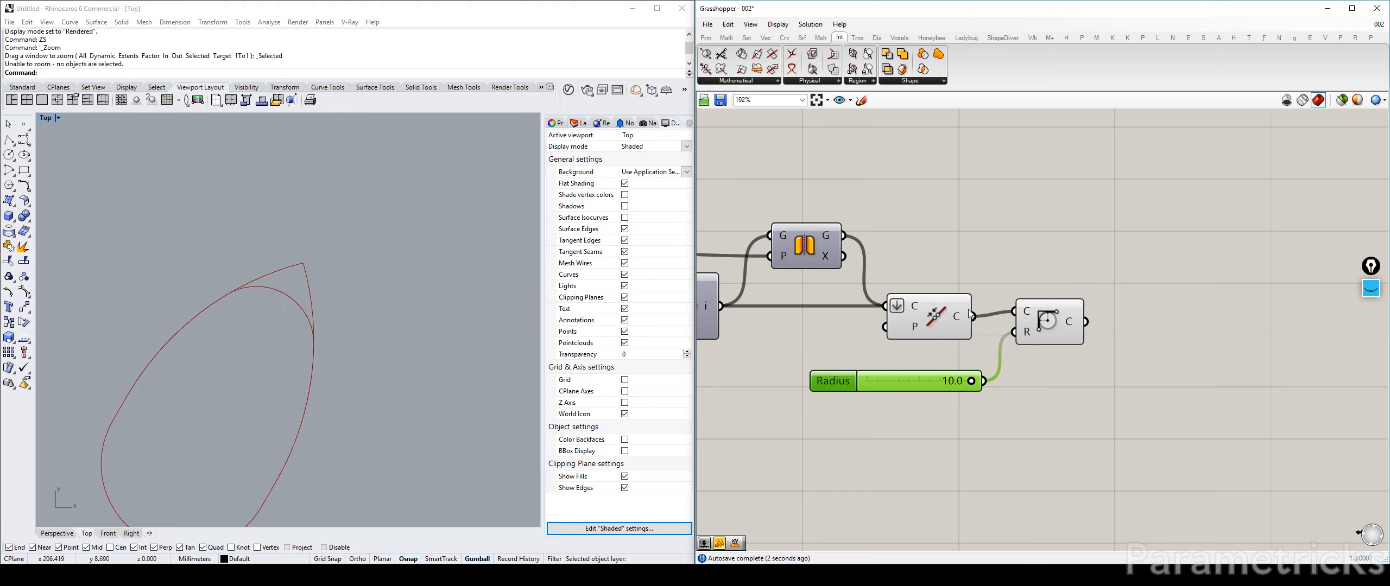
pyautogui.click(948, 323)
pyautogui.scroll(-5, 337, 331)
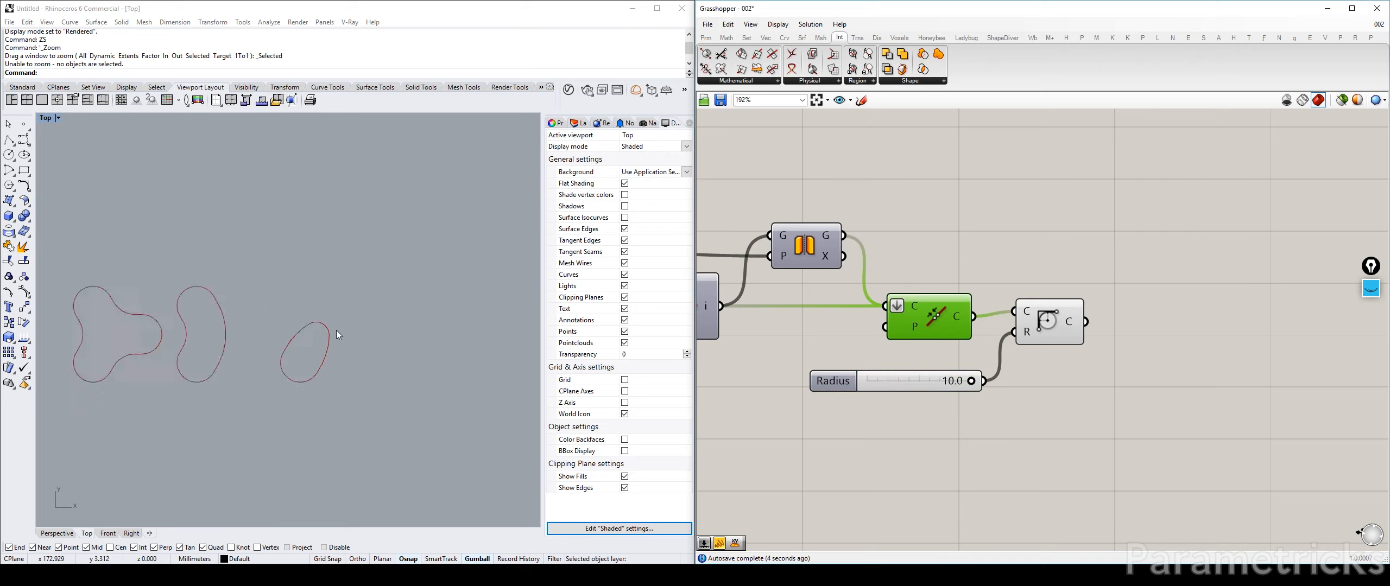
pyautogui.scroll(5, 361, 300)
pyautogui.scroll(-6, 807, 287)
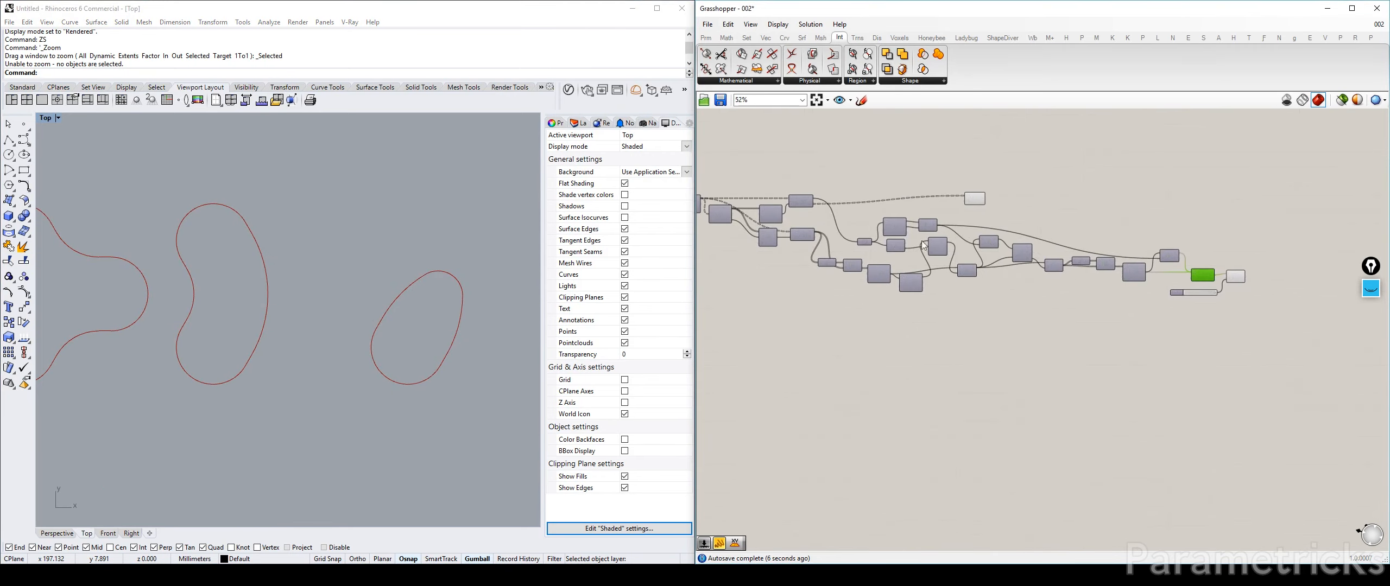
pyautogui.scroll(5, 823, 263)
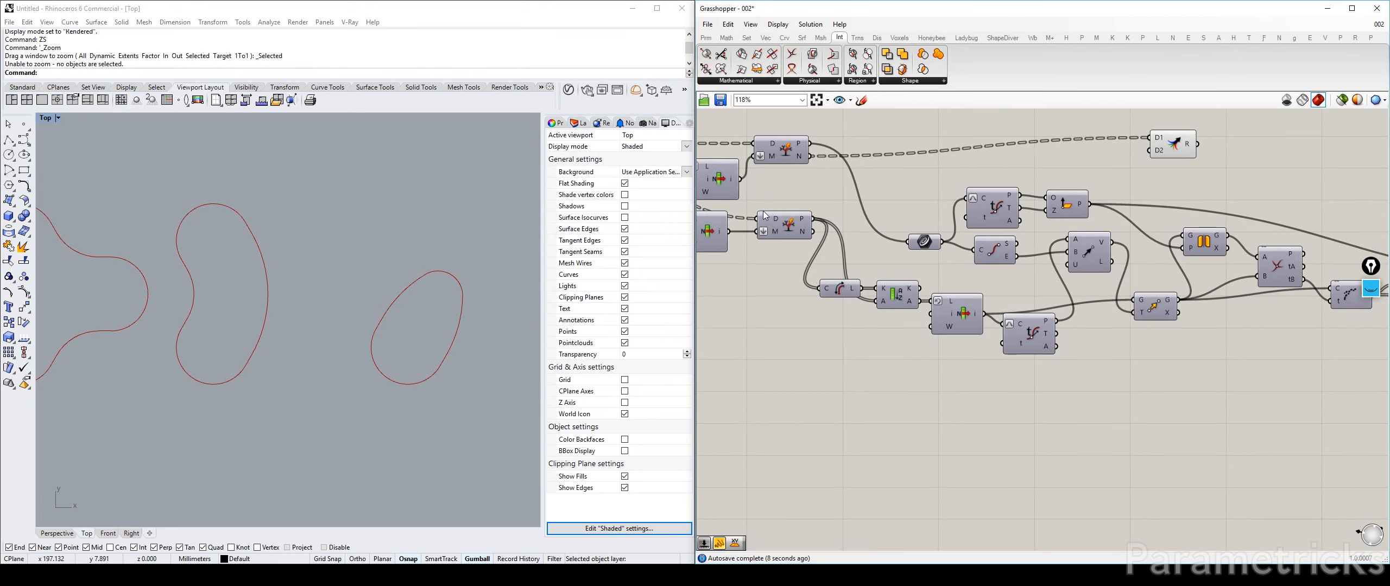
# Set the Step slider in the TEMPORARY group to 0 so the three outlines overlap.
pyautogui.click(830, 228)
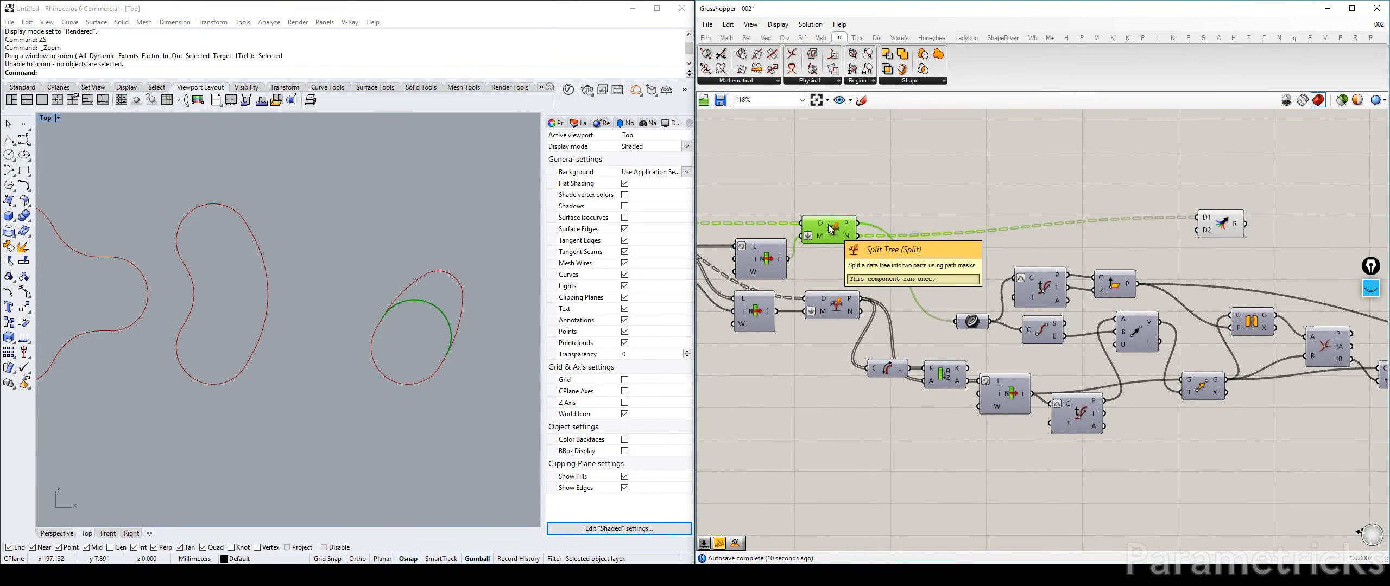
pyautogui.scroll(-5, 819, 262)
pyautogui.scroll(-5, 1208, 268)
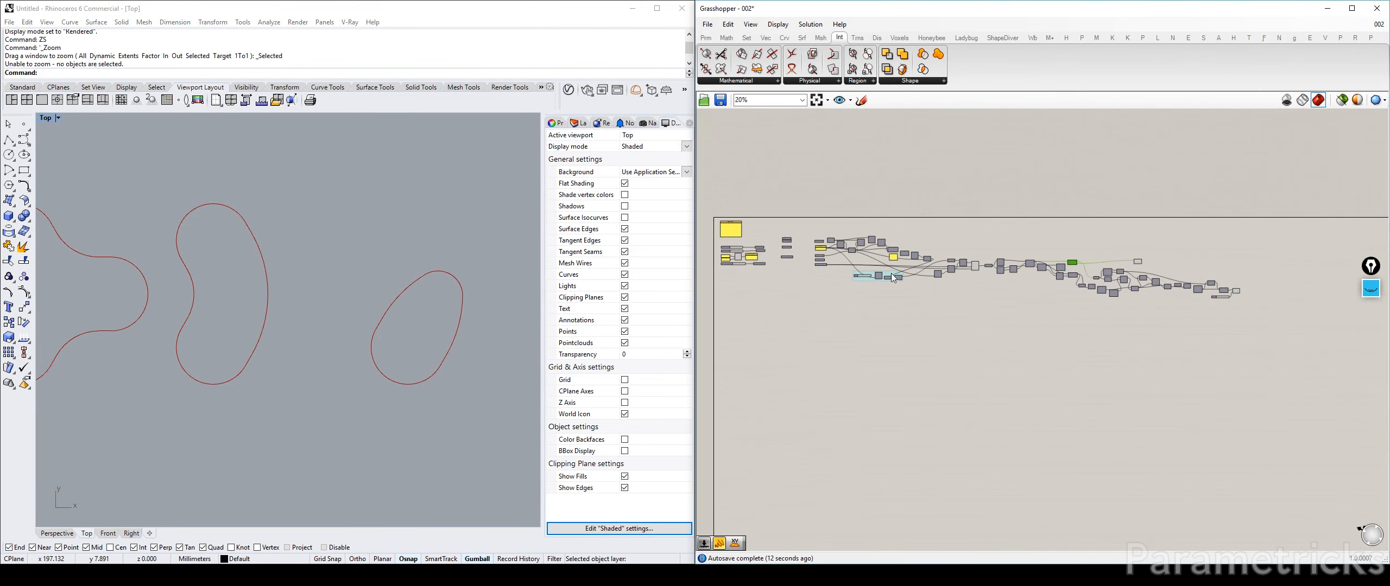
pyautogui.scroll(12, 864, 274)
pyautogui.moveTo(844, 331); pyautogui.dragTo(833, 347, button='right')
pyautogui.scroll(-1, 330, 303)
pyautogui.scroll(-2, 464, 322)
pyautogui.moveTo(900, 335); pyautogui.dragTo(785, 337)
pyautogui.scroll(5, 219, 311)
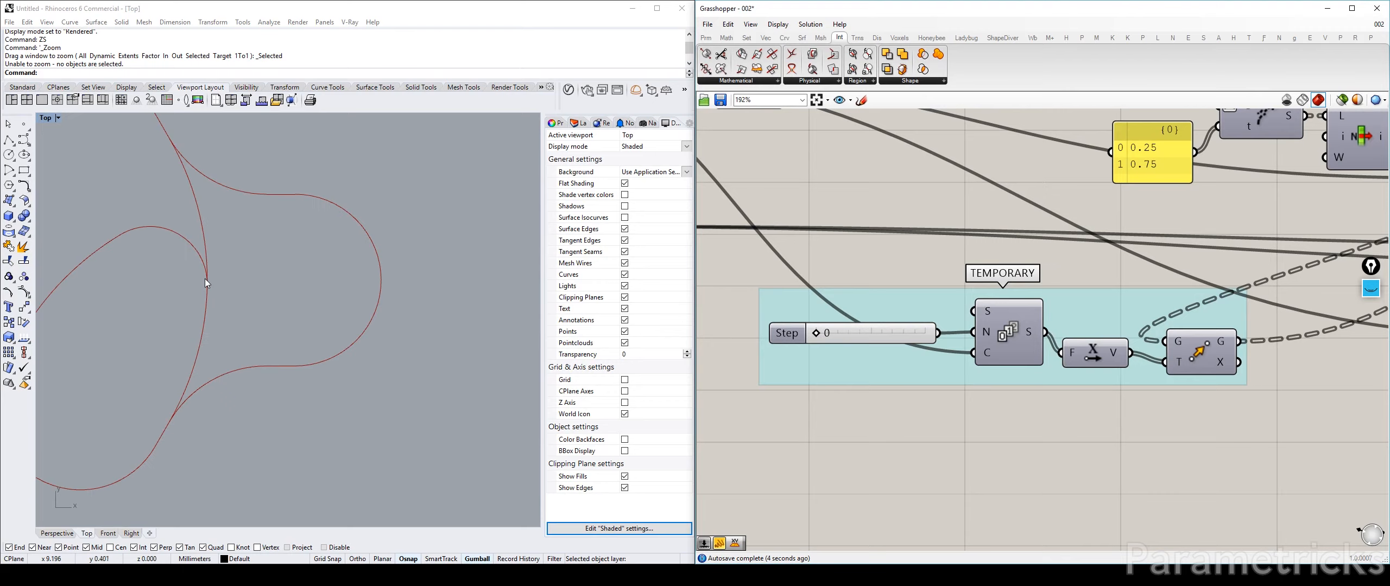
# Reposition the Radius slider further left of Fillet and move Join Curves slightly higher.
pyautogui.scroll(-7, 1054, 261)
pyautogui.moveTo(1249, 271); pyautogui.dragTo(787, 277, button='right')
pyautogui.moveTo(1330, 286); pyautogui.dragTo(923, 281, button='right')
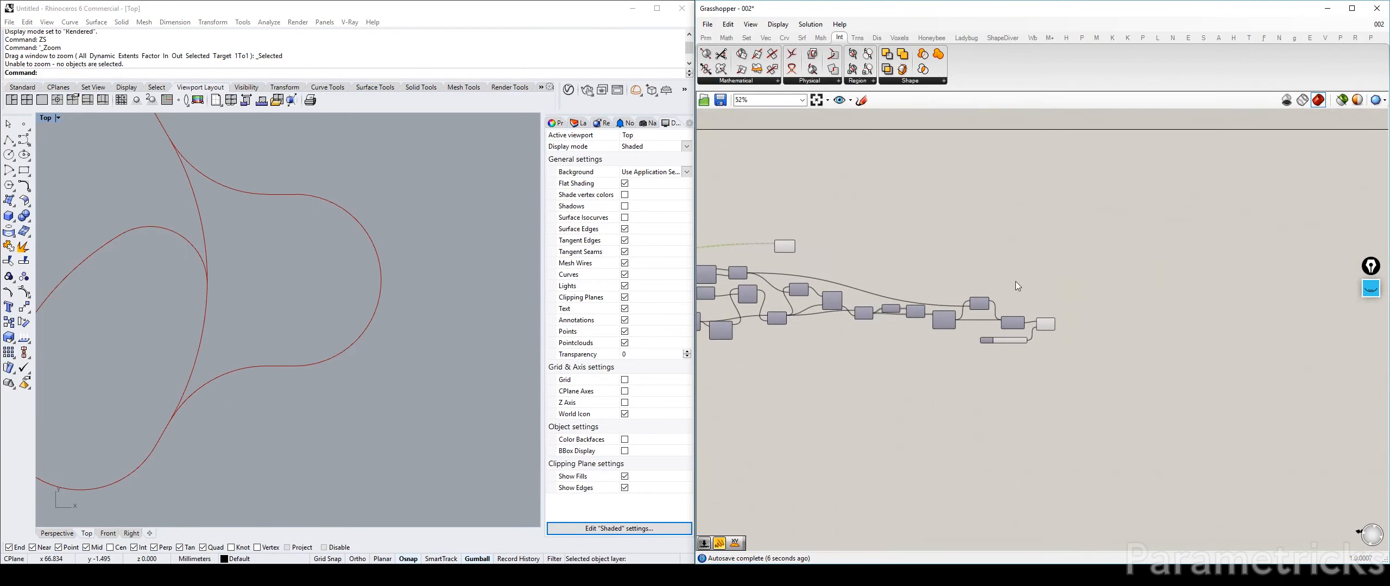
pyautogui.scroll(7, 1016, 343)
pyautogui.moveTo(994, 335); pyautogui.dragTo(945, 326)
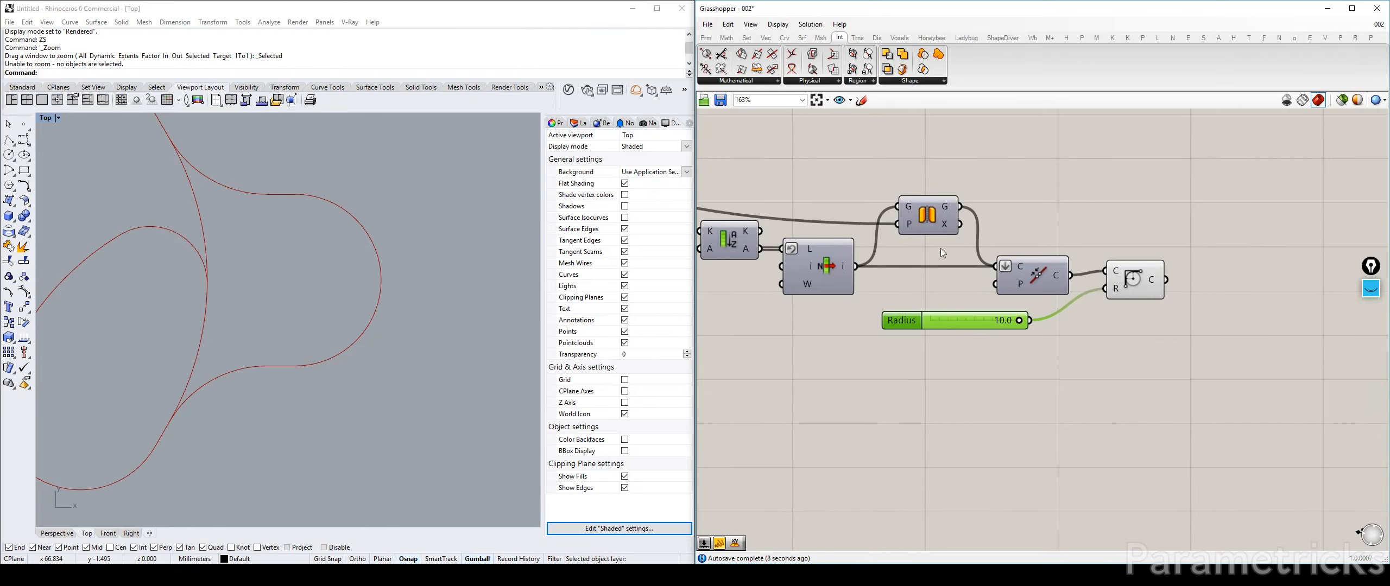
pyautogui.moveTo(1041, 280); pyautogui.dragTo(1041, 267)
pyautogui.moveTo(959, 321); pyautogui.dragTo(869, 322)
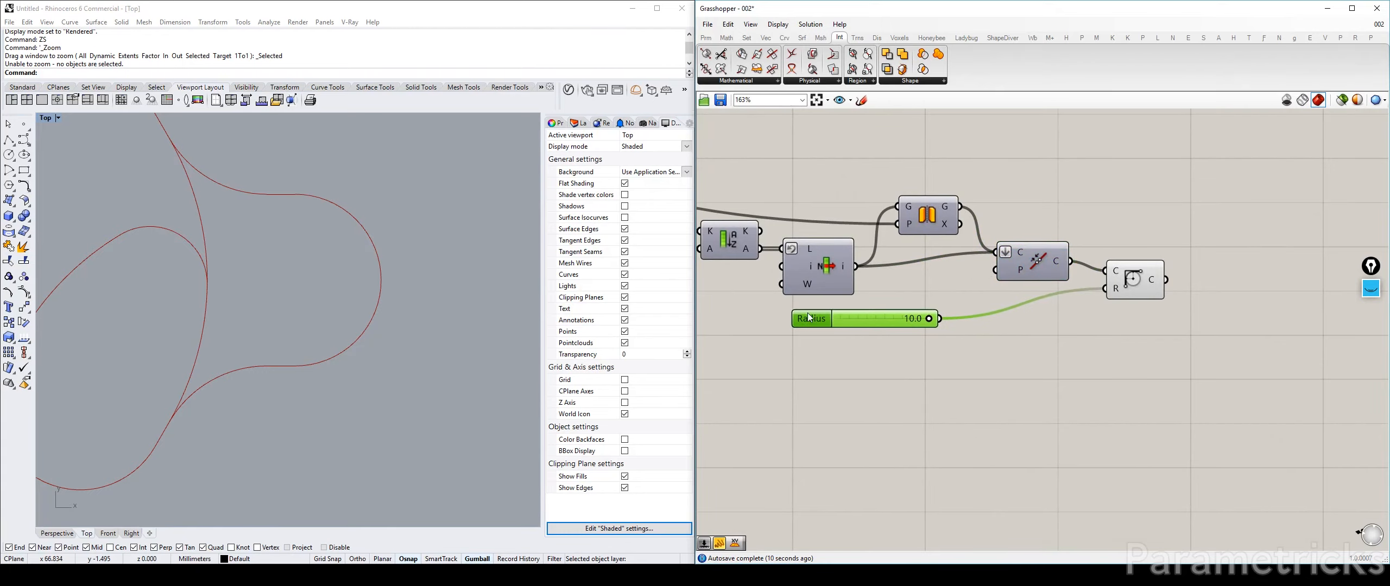
# Try fillet radii of 7 and 8 on the small outline against the overlapping outlines.
pyautogui.scroll(-6, 877, 306)
pyautogui.scroll(-4, 1031, 287)
pyautogui.moveTo(863, 312)
pyautogui.mouseDown(button='right')
pyautogui.moveTo(1289, 277)
pyautogui.moveTo(876, 300)
pyautogui.mouseUp(button='right')
pyautogui.scroll(3, 1071, 294)
pyautogui.scroll(3, 1112, 302)
pyautogui.scroll(4, 878, 303)
pyautogui.moveTo(963, 311); pyautogui.dragTo(935, 311)
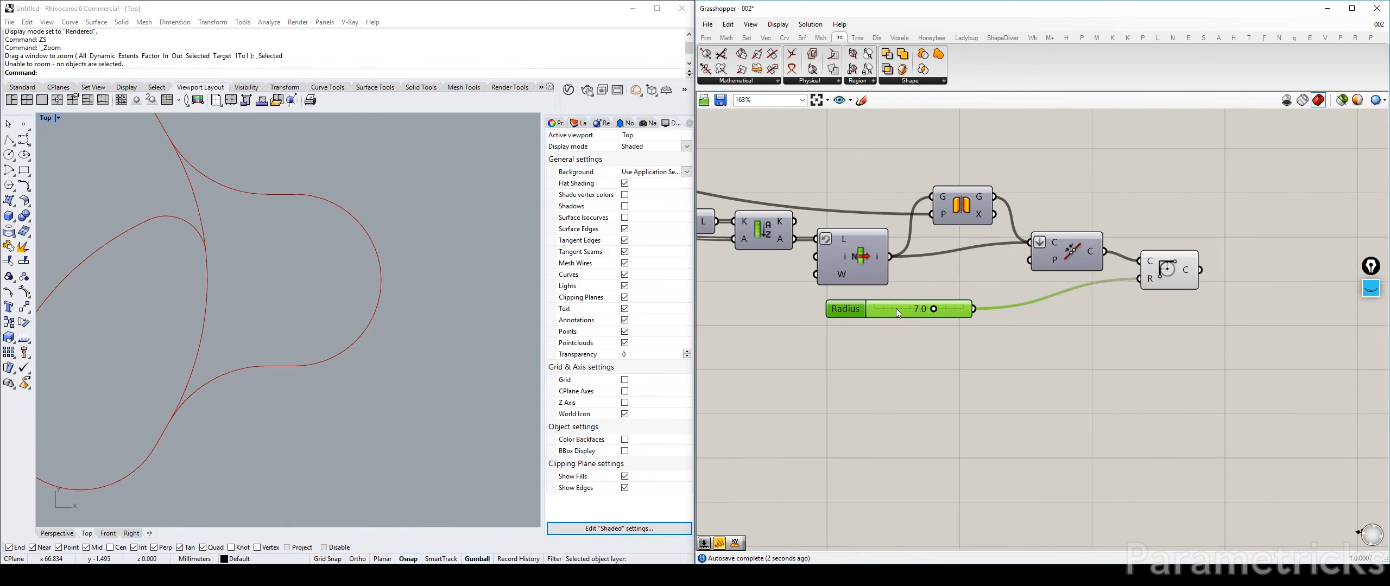
pyautogui.doubleClick(897, 309)
pyautogui.write('8')
pyautogui.press('Return')
pyautogui.doubleClick(899, 308)
pyautogui.write('7')
pyautogui.press('Return')
pyautogui.doubleClick(899, 308)
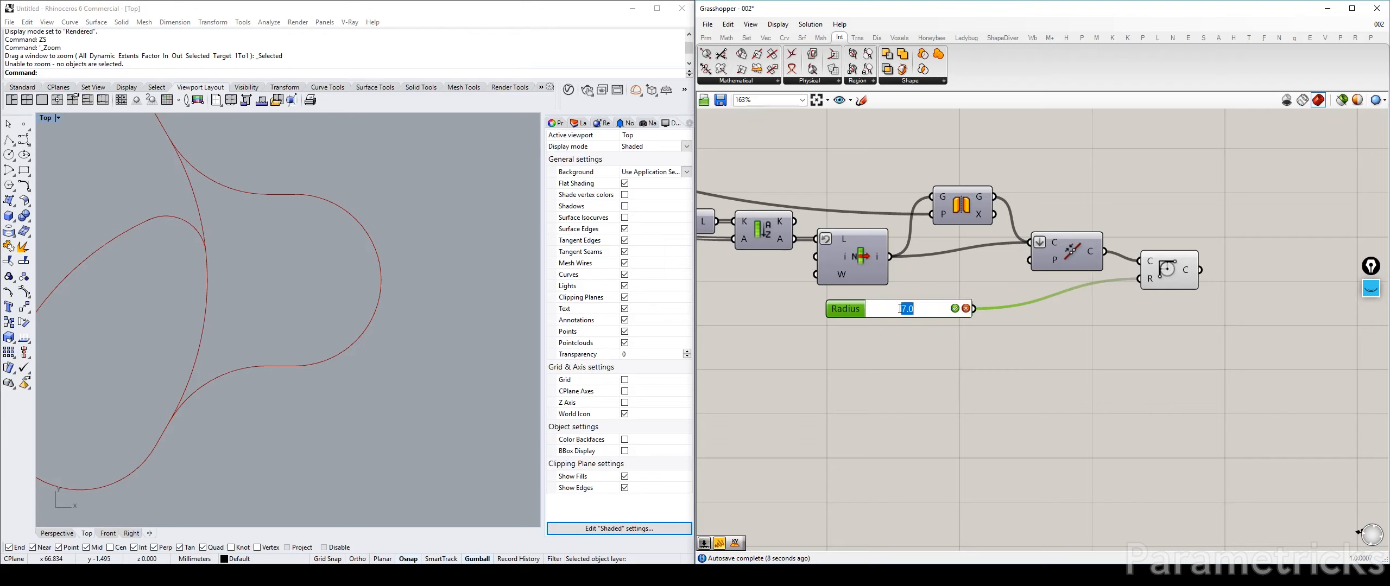
pyautogui.write('8')
pyautogui.press('Return')
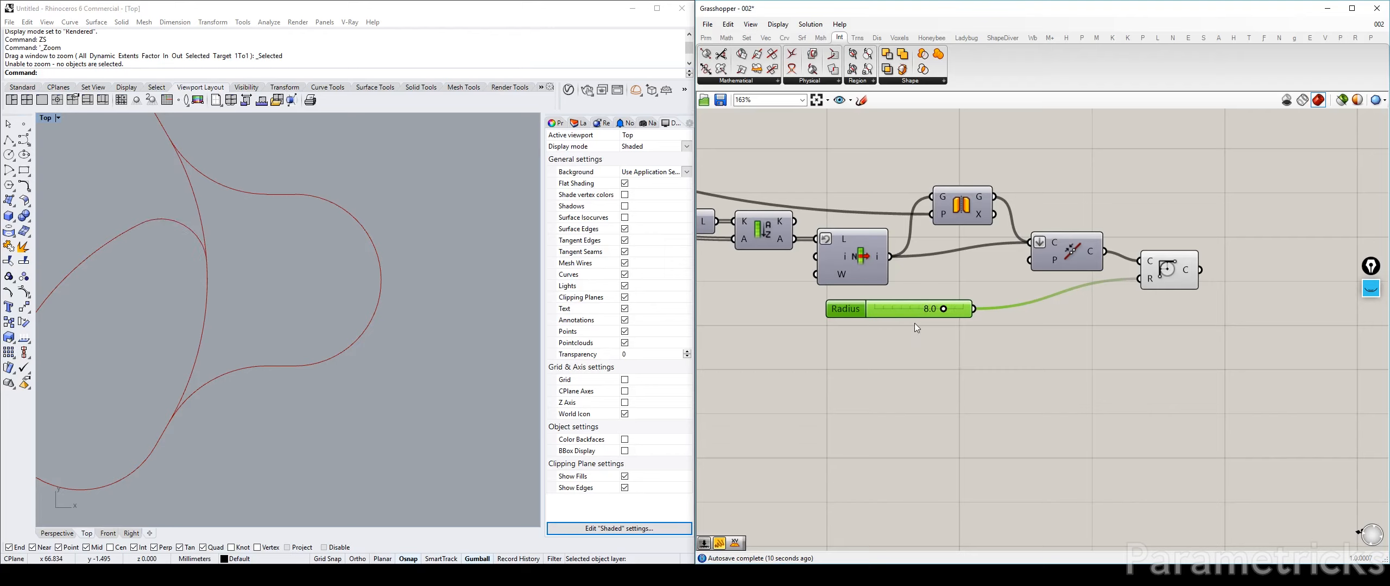
# Set the fillet radius to 7.5 and compare the small outline with the overlapping ones.
pyautogui.doubleClick(906, 308)
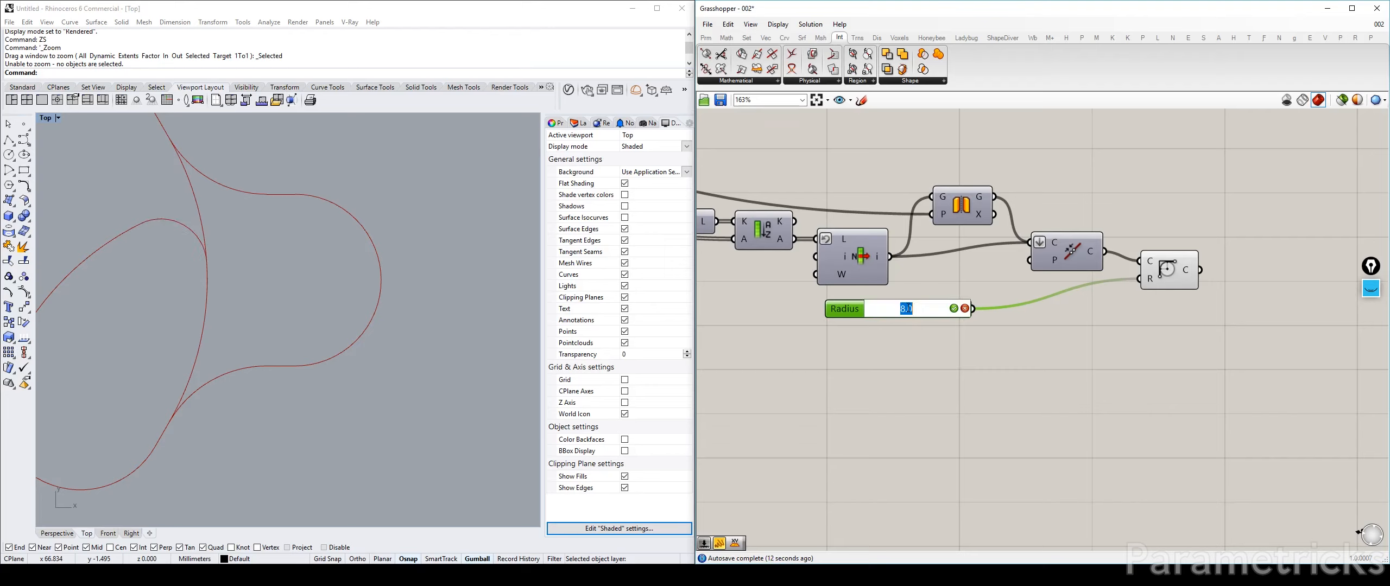
pyautogui.write('7.5')
pyautogui.press('Return')
pyautogui.moveTo(987, 305); pyautogui.dragTo(1086, 285, button='right')
pyautogui.moveTo(384, 299); pyautogui.dragTo(517, 252, button='right')
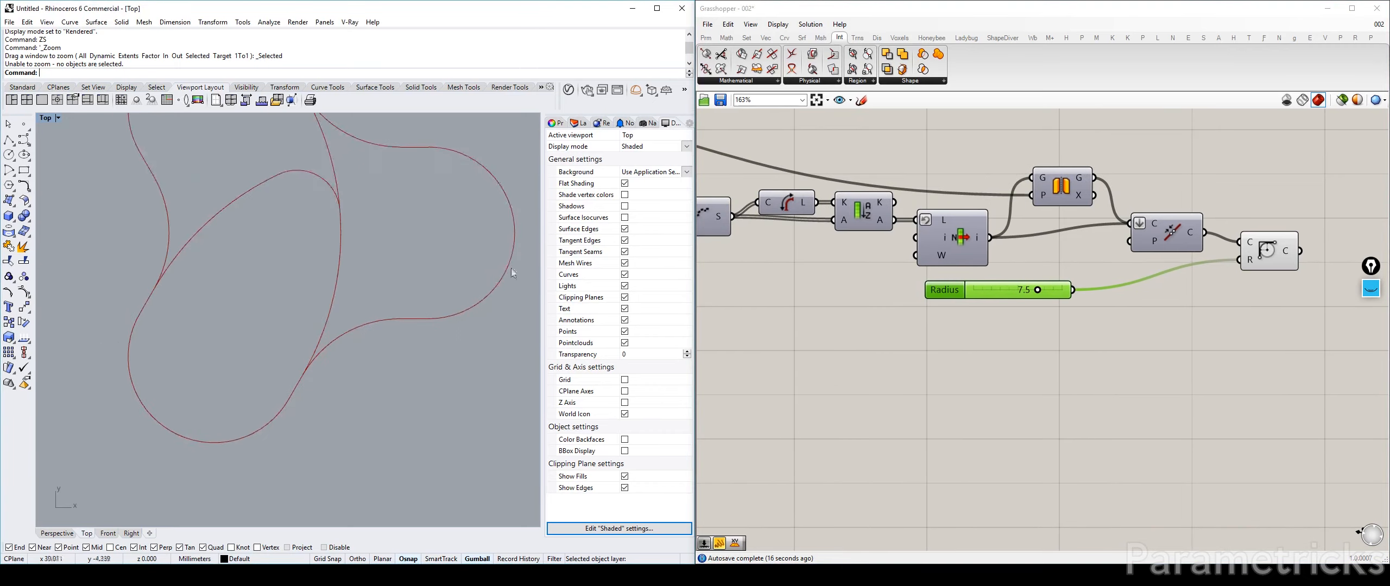
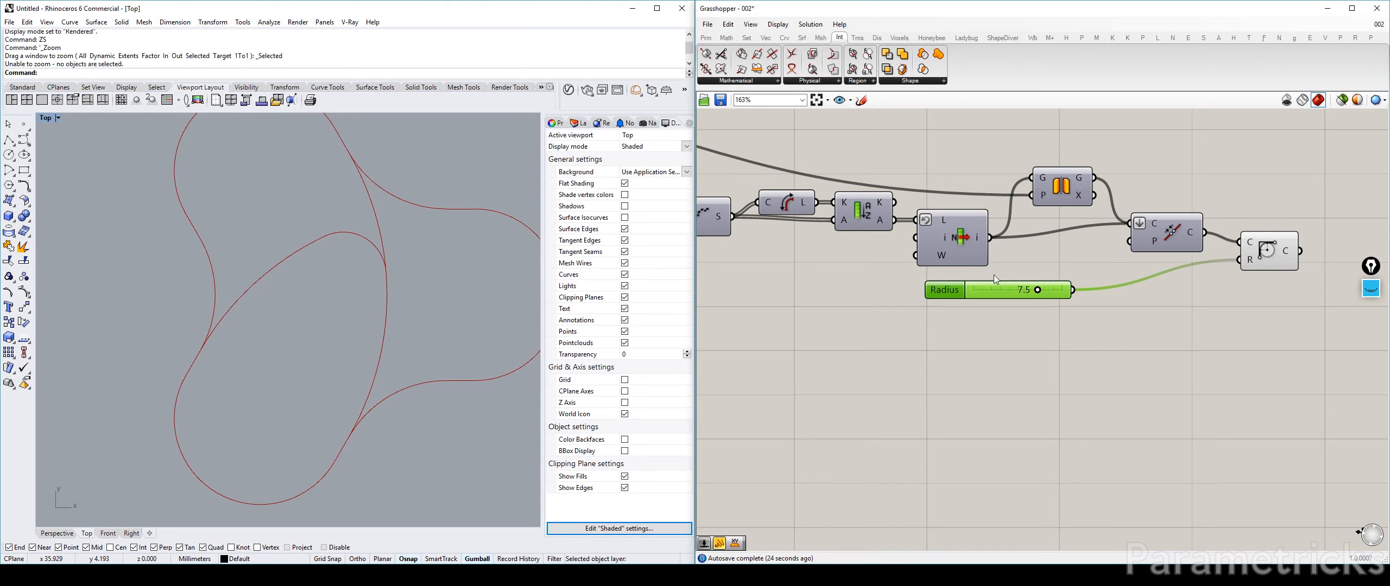
# Move the Merge component away from Split Tree, towards the end of the fillet chain.
pyautogui.scroll(-5, 1189, 296)
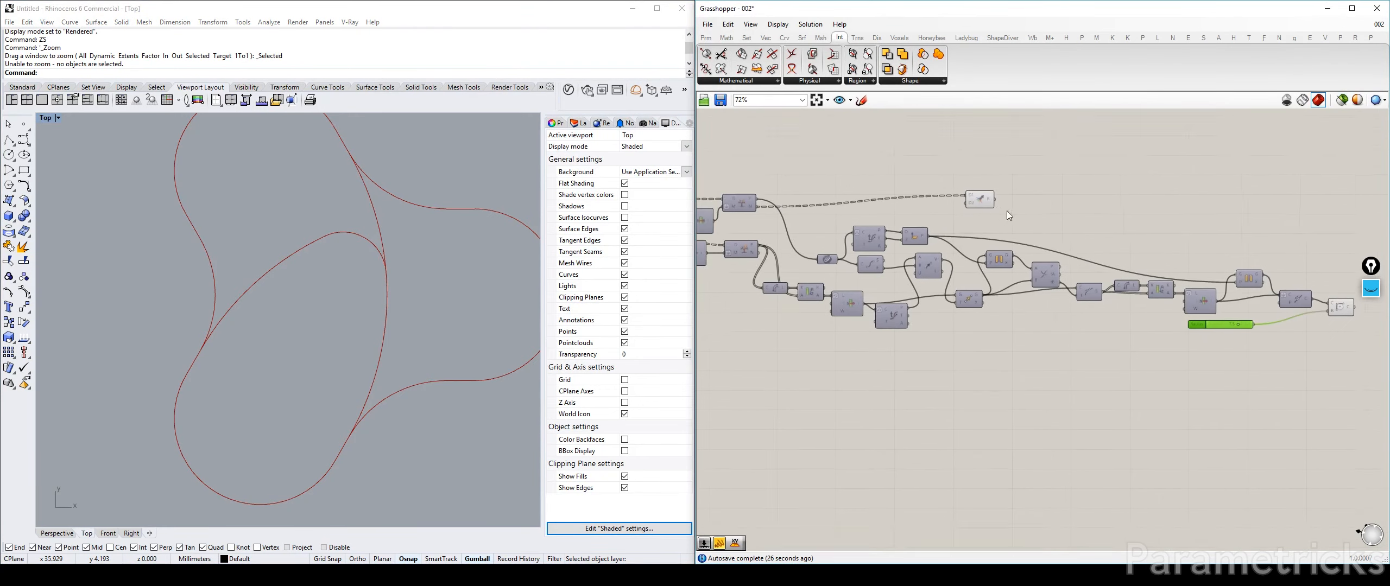
pyautogui.moveTo(957, 213); pyautogui.dragTo(1294, 240)
pyautogui.moveTo(1231, 234); pyautogui.dragTo(782, 252, button='right')
pyautogui.scroll(-14, 371, 288)
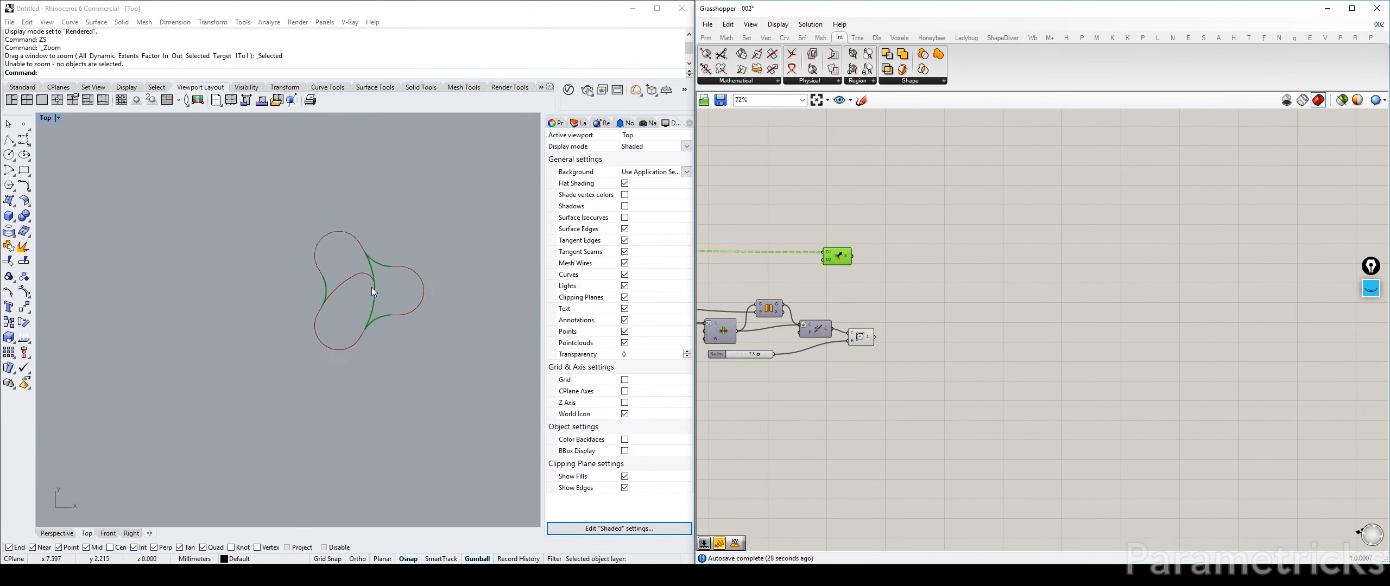
# Limit the TEMPORARY group's Step slider to a maximum of 80 and set its value to 80.
pyautogui.moveTo(848, 342); pyautogui.dragTo(1352, 299, button='right')
pyautogui.scroll(-8, 1352, 298)
pyautogui.scroll(9, 942, 264)
pyautogui.doubleClick(752, 279)
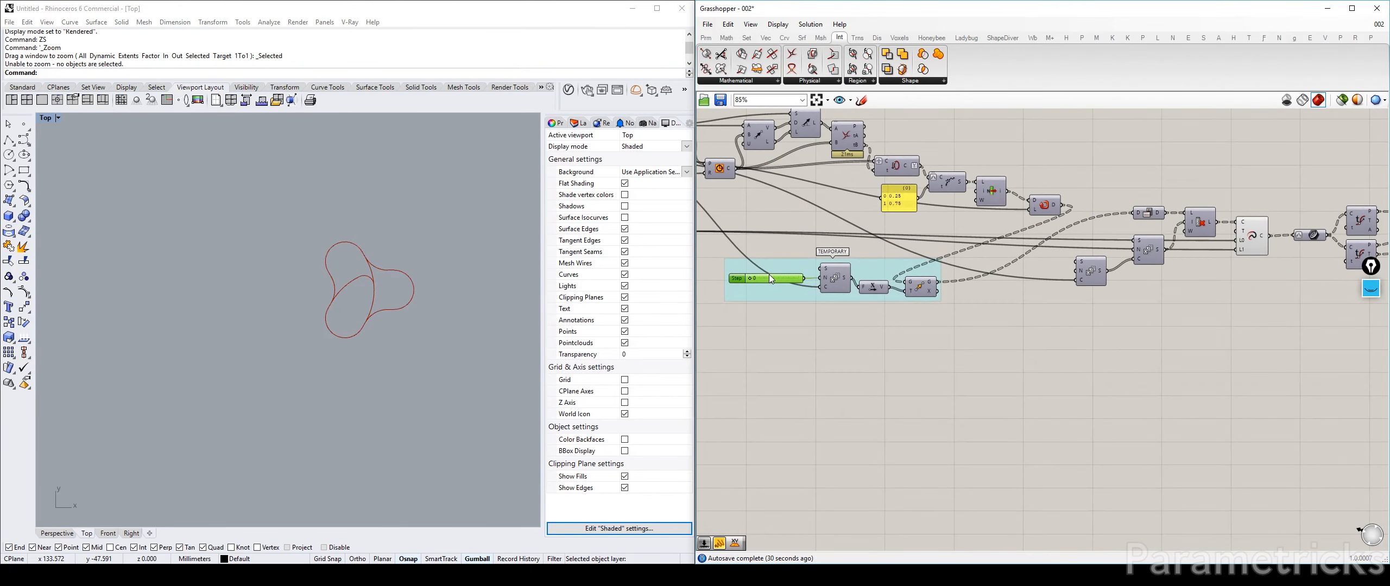
pyautogui.click(818, 379)
pyautogui.doubleClick(737, 277)
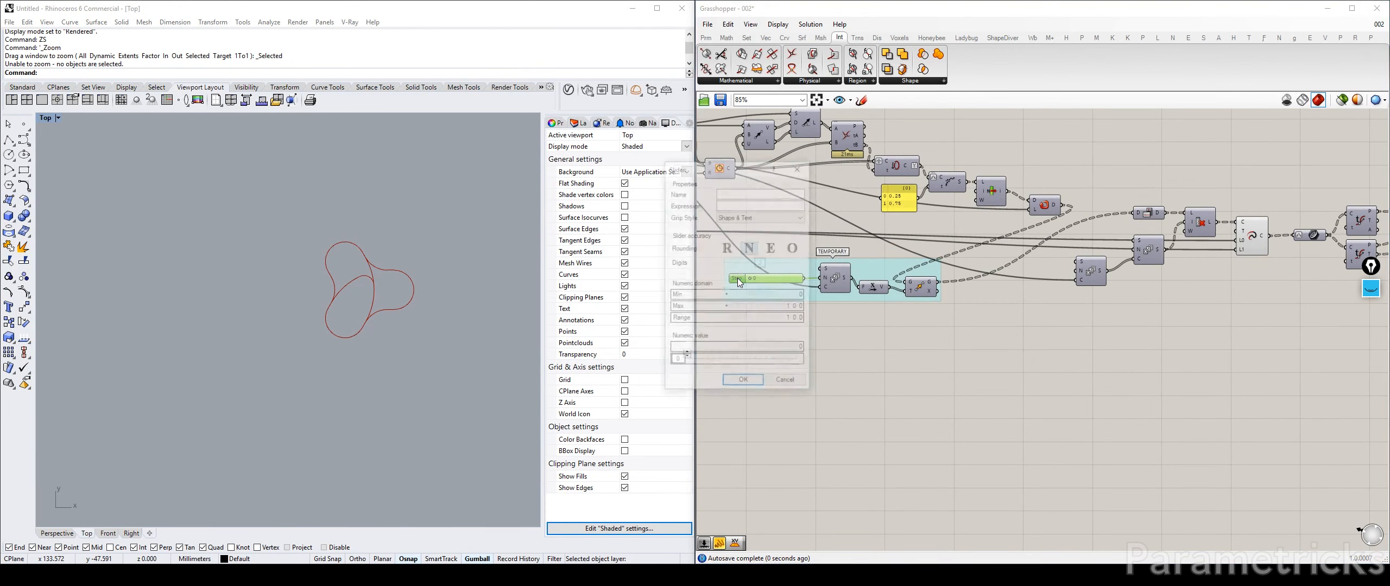
pyautogui.doubleClick(771, 306)
pyautogui.write('80')
pyautogui.press('Return')
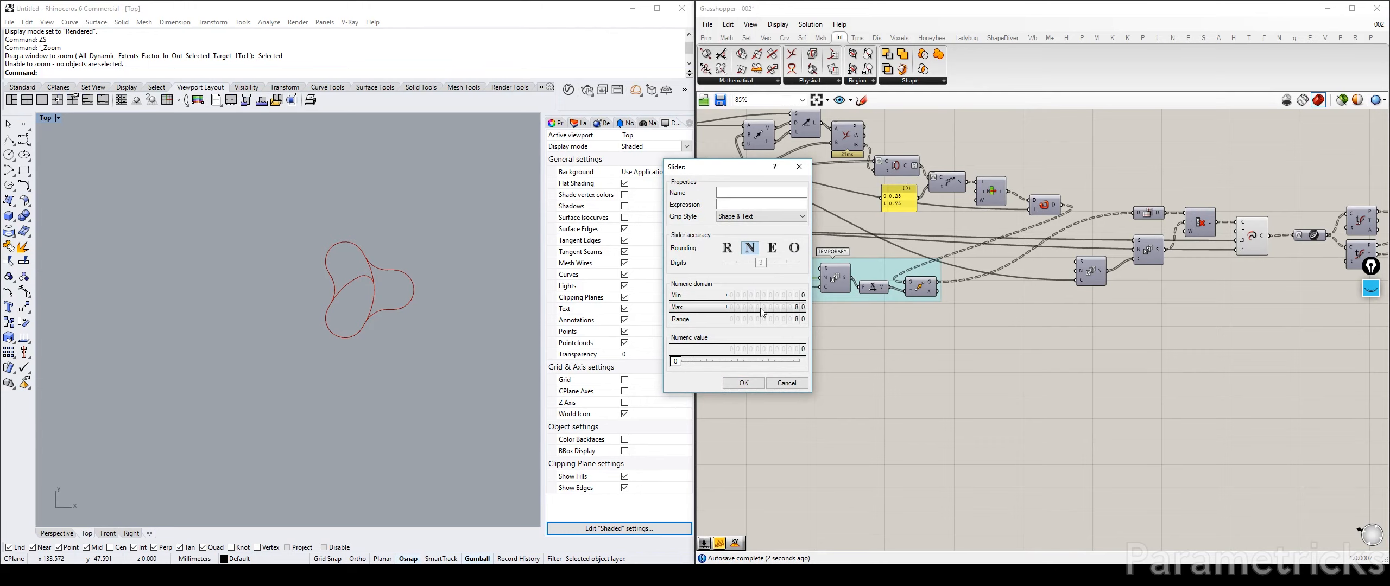
pyautogui.click(754, 383)
pyautogui.moveTo(750, 278); pyautogui.dragTo(799, 278)
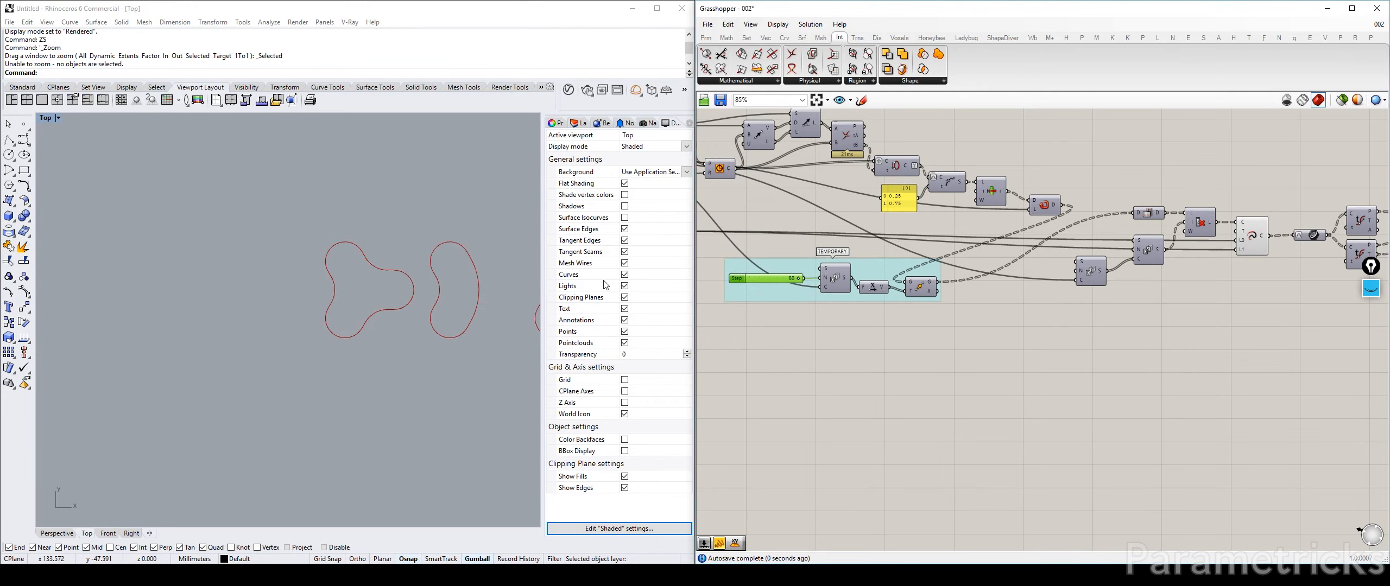
# Check the curves produced by Extend Curve and place the Merge component further right, beyond Fillet.
pyautogui.scroll(-4, 320, 290)
pyautogui.moveTo(1212, 251); pyautogui.dragTo(917, 262, button='right')
pyautogui.scroll(-3, 918, 263)
pyautogui.scroll(4, 930, 244)
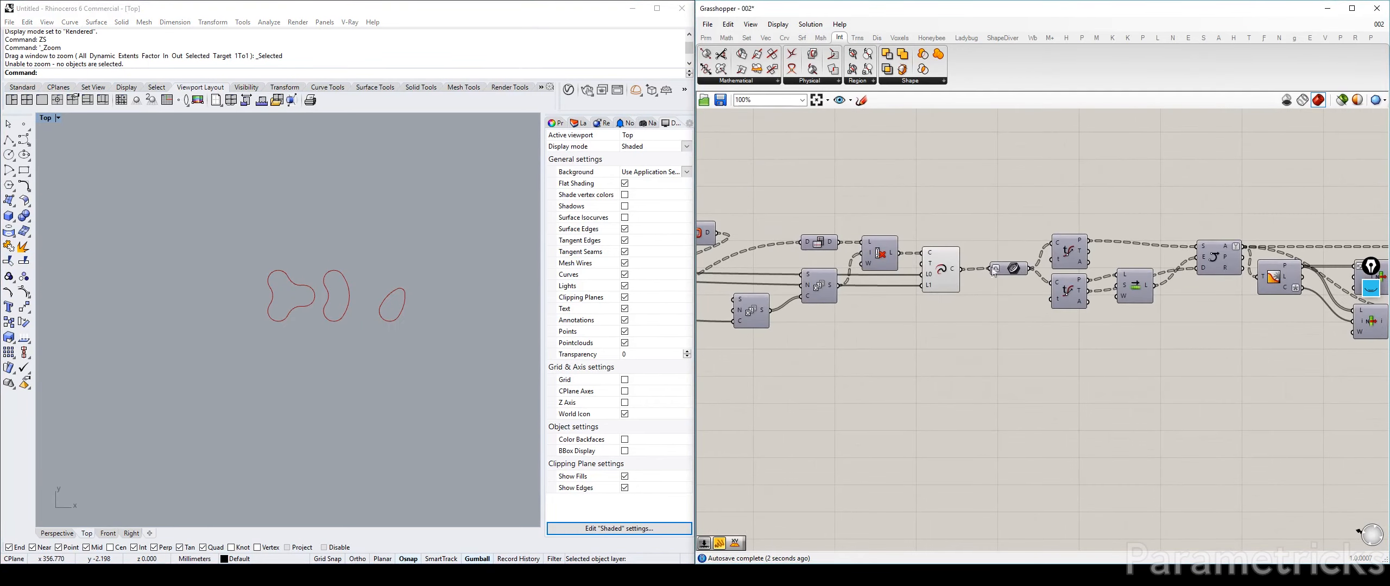
pyautogui.click(942, 267)
pyautogui.scroll(-3, 942, 267)
pyautogui.moveTo(1118, 272); pyautogui.dragTo(892, 272, button='right')
pyautogui.moveTo(1303, 260); pyautogui.dragTo(816, 258, button='right')
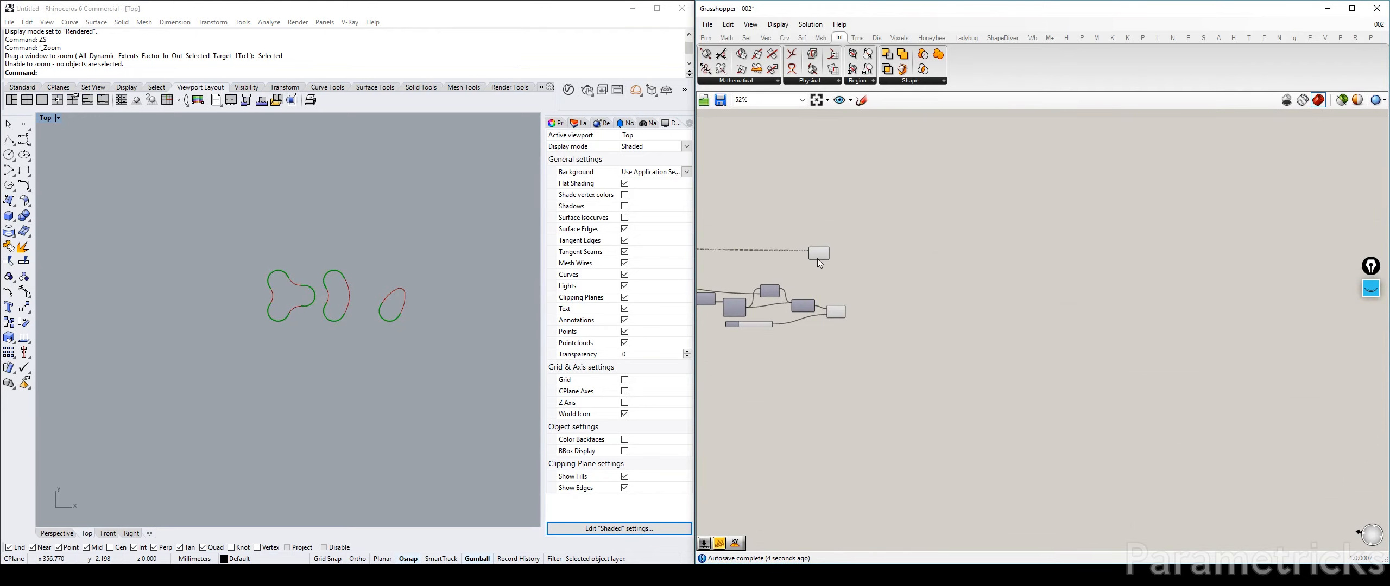
pyautogui.scroll(2, 818, 257)
pyautogui.moveTo(819, 258); pyautogui.dragTo(915, 274)
# Connect Fillet's C output to Merge's D2 input and remove the unused D3 input.
pyautogui.scroll(3, 916, 278)
pyautogui.moveTo(854, 343); pyautogui.dragTo(905, 197)
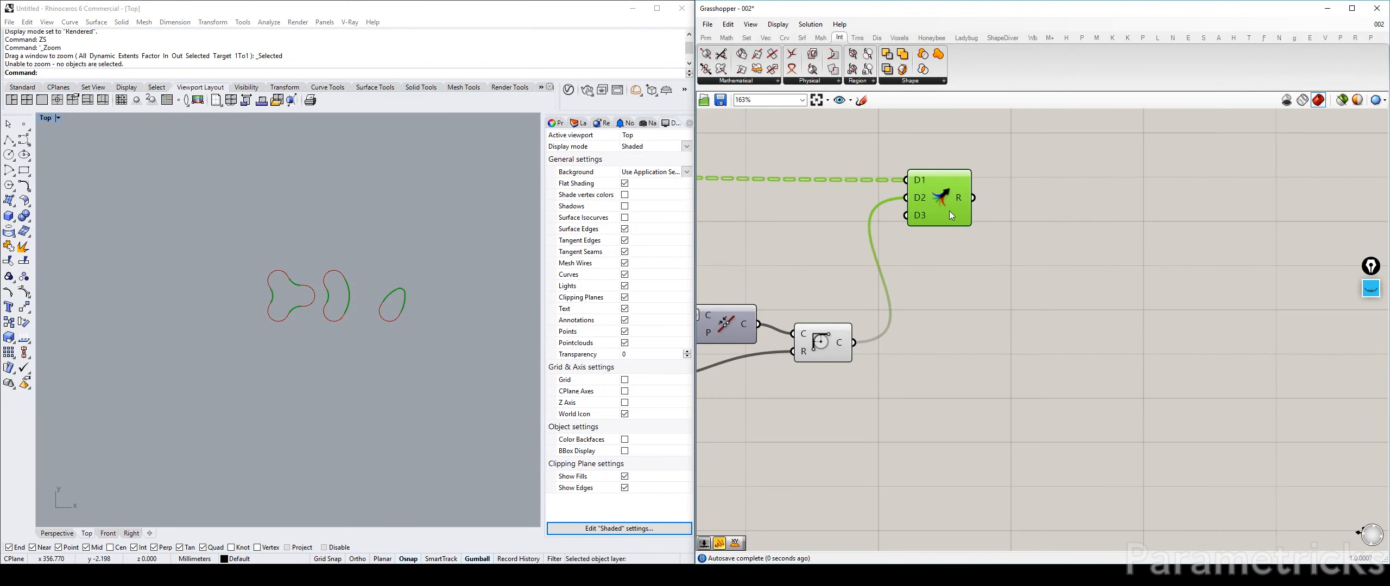
pyautogui.scroll(5, 935, 216)
pyautogui.click(940, 202)
pyautogui.scroll(-6, 980, 329)
pyautogui.scroll(4, 337, 261)
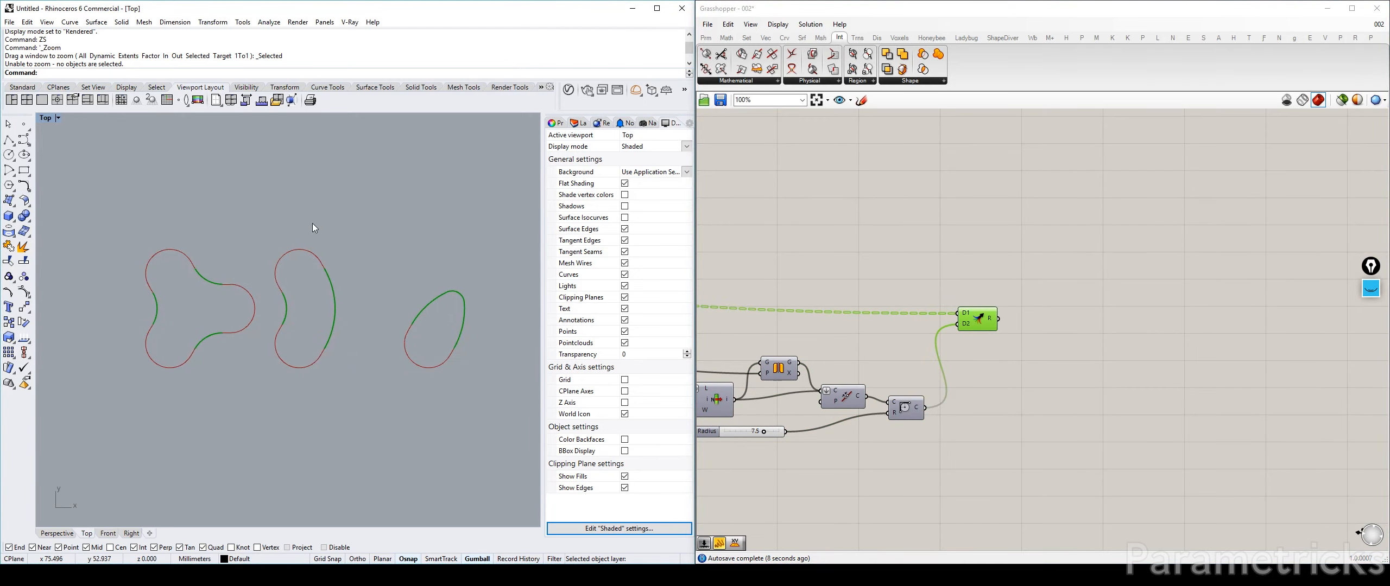
pyautogui.scroll(2, 994, 297)
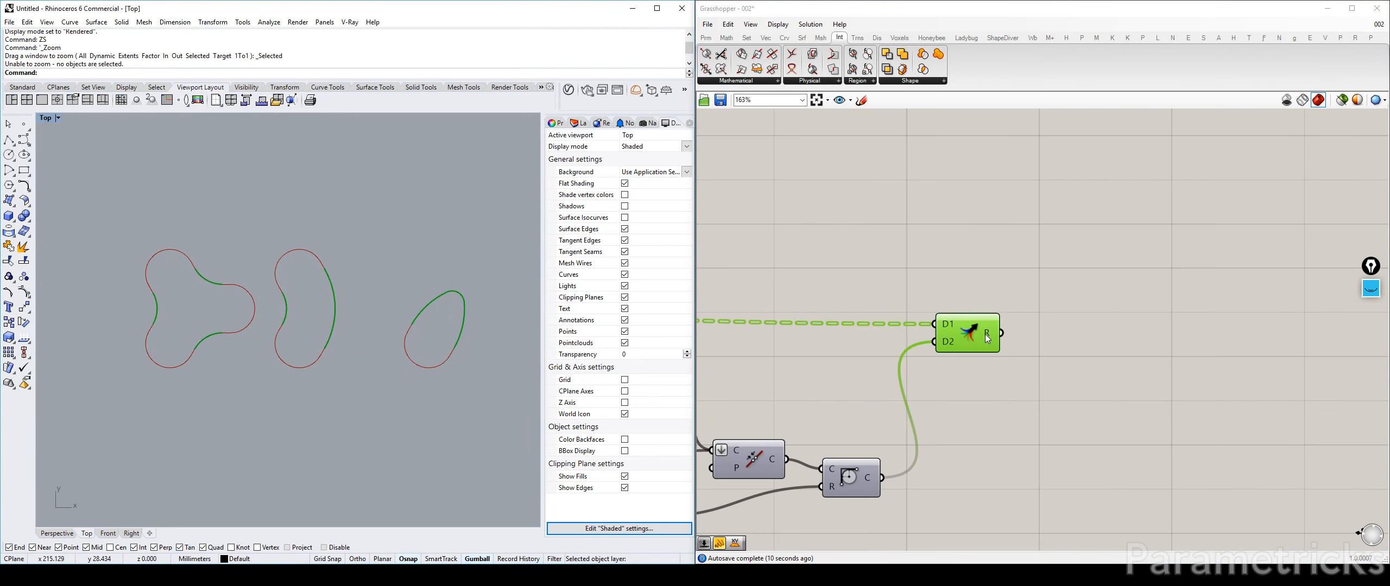
# Simplify Merge's D2 input and inspect the data tree structure of its result.
pyautogui.moveTo(984, 334)
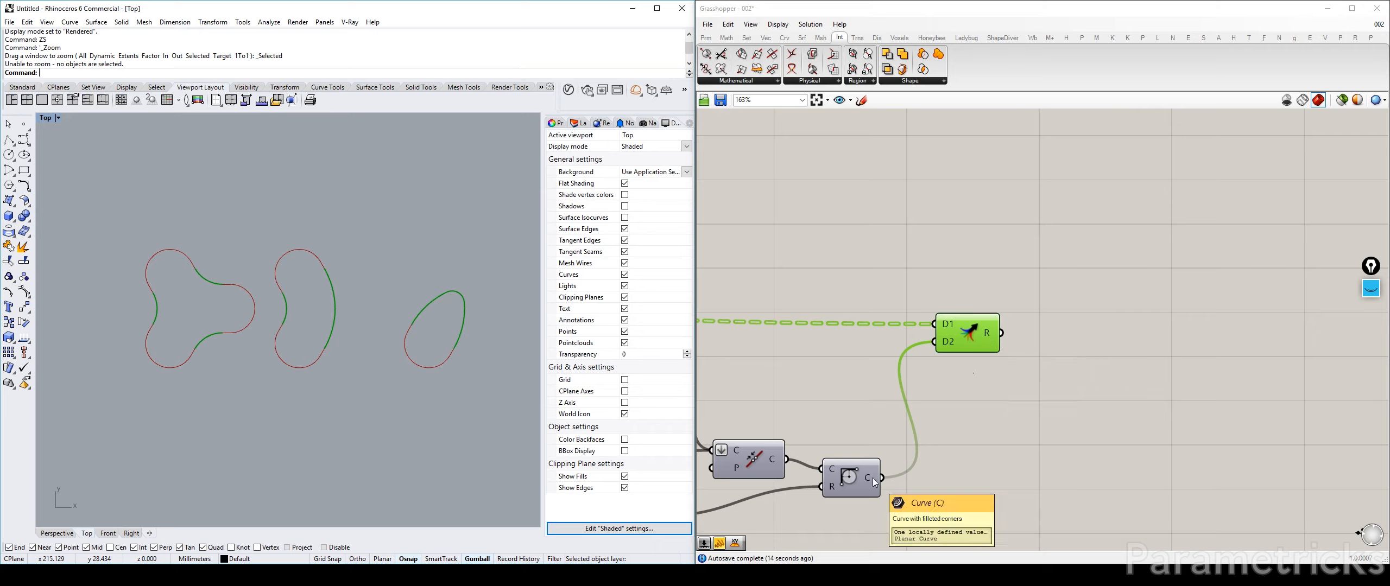
pyautogui.rightClick(951, 346)
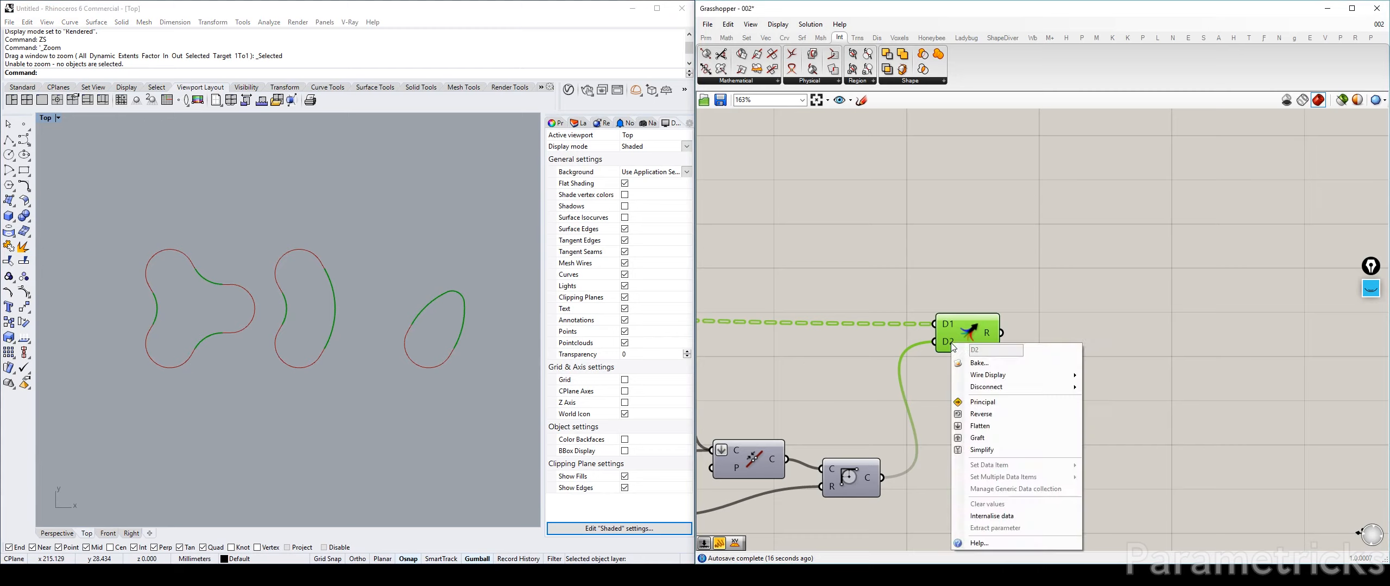
pyautogui.click(981, 449)
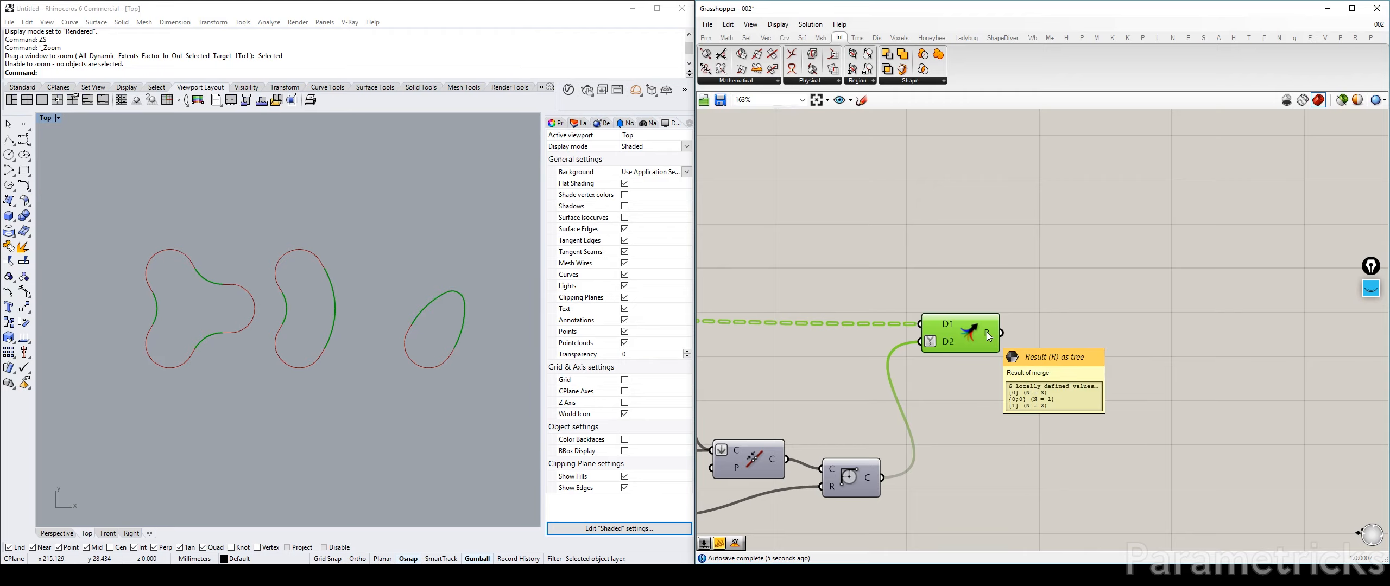
pyautogui.doubleClick(960, 409)
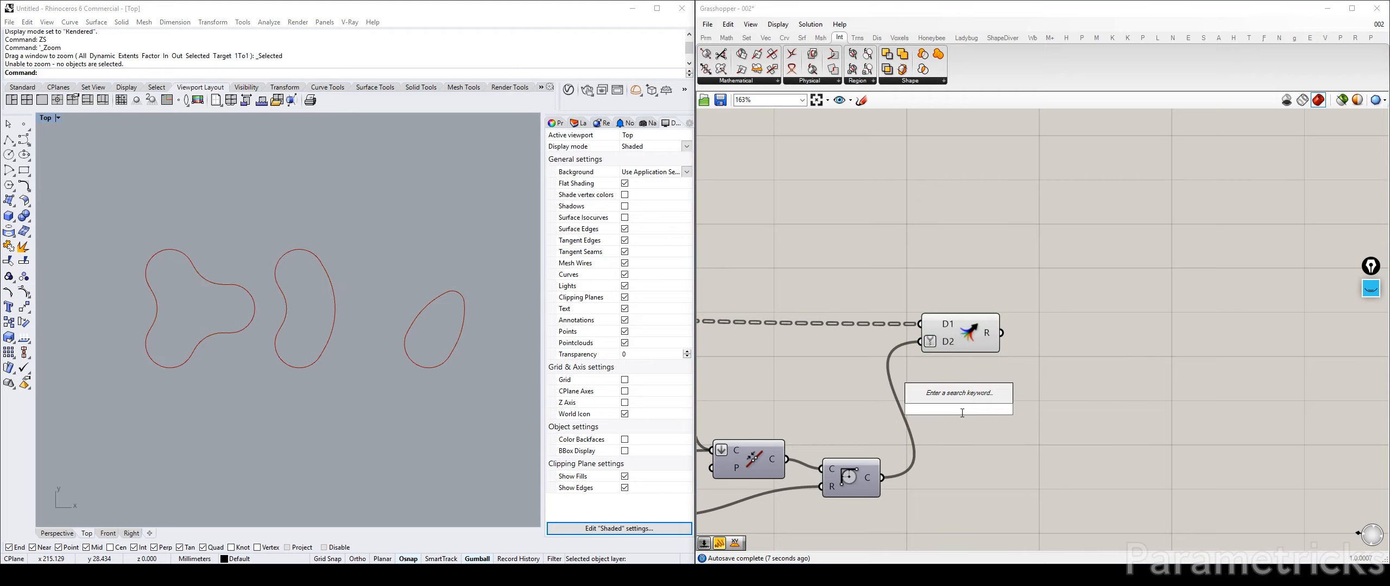
# Add a second Merge component, feed its D1 from Extend Curve's output, and turn off Extend Curve's preview.
pyautogui.scroll(-4, 999, 274)
pyautogui.click(1030, 291)
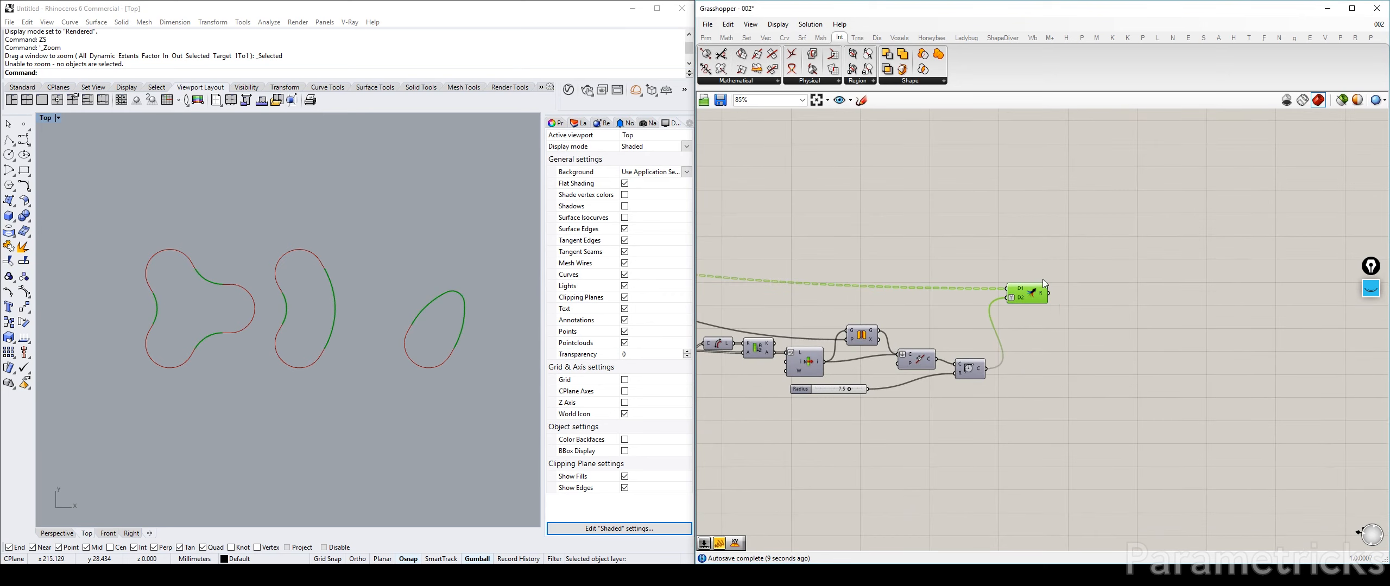
pyautogui.scroll(-8, 1043, 295)
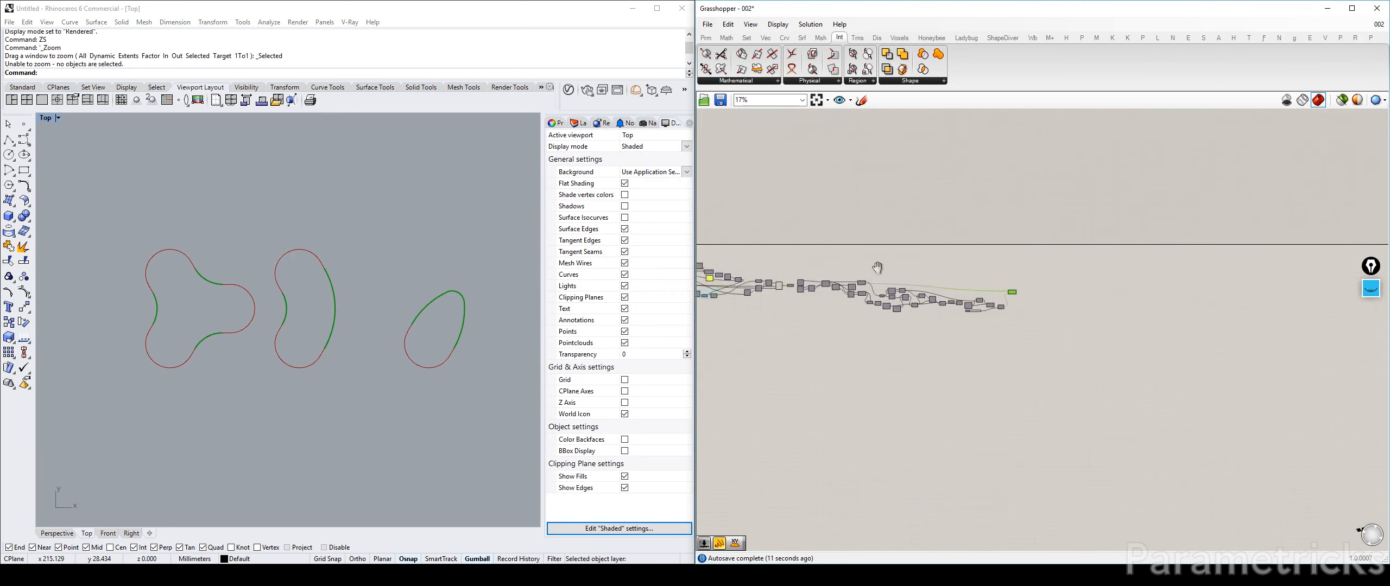
pyautogui.scroll(8, 876, 282)
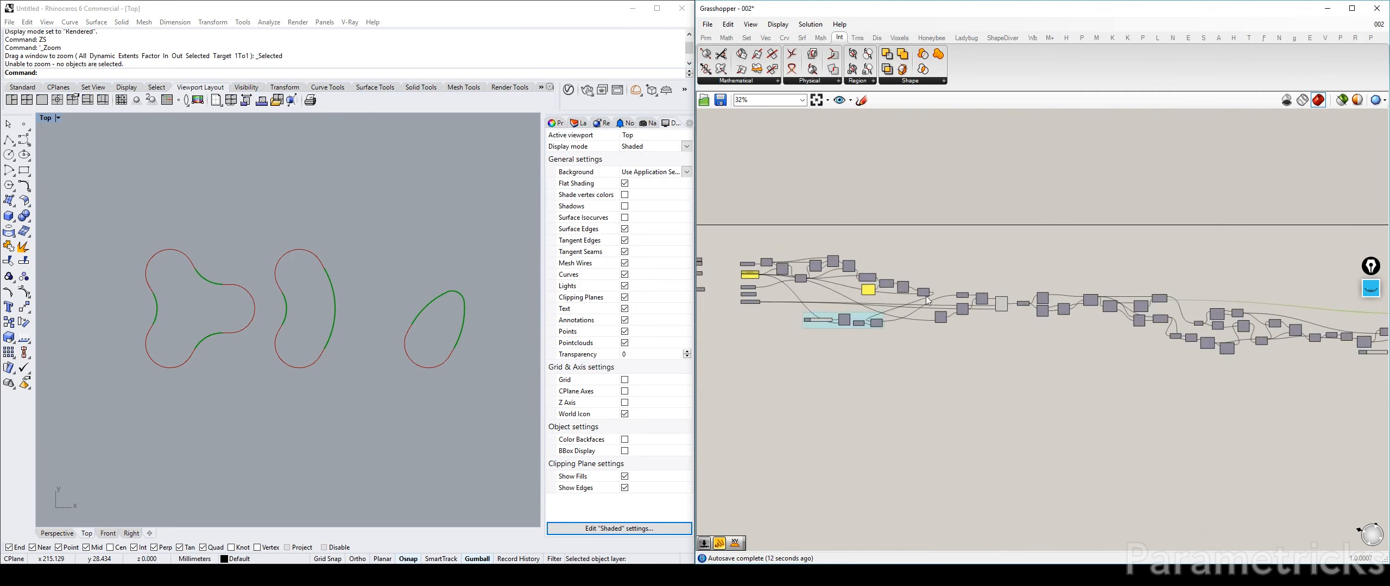
pyautogui.doubleClick(957, 228)
pyautogui.write('mer')
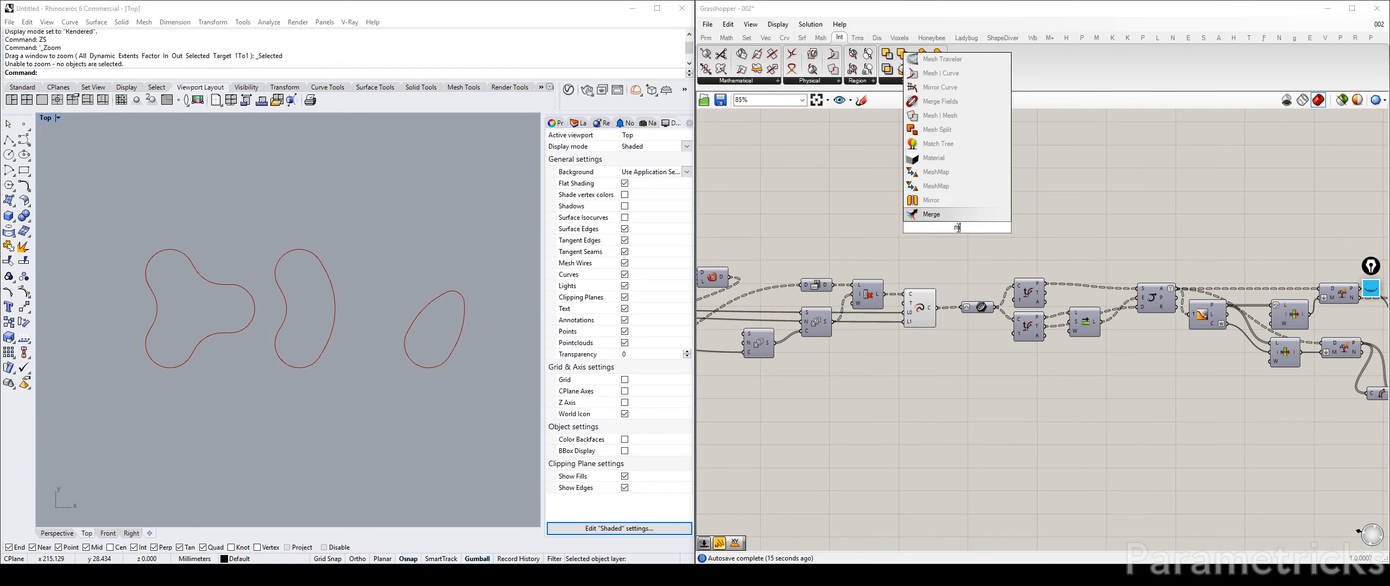
pyautogui.press('Return')
pyautogui.moveTo(936, 308); pyautogui.dragTo(1244, 198)
pyautogui.click(926, 308)
pyautogui.hotkey('ctrl', 'q')
# Move the new Merge beyond the first one and connect the first Merge's R output to its D2 input.
pyautogui.scroll(-3, 973, 278)
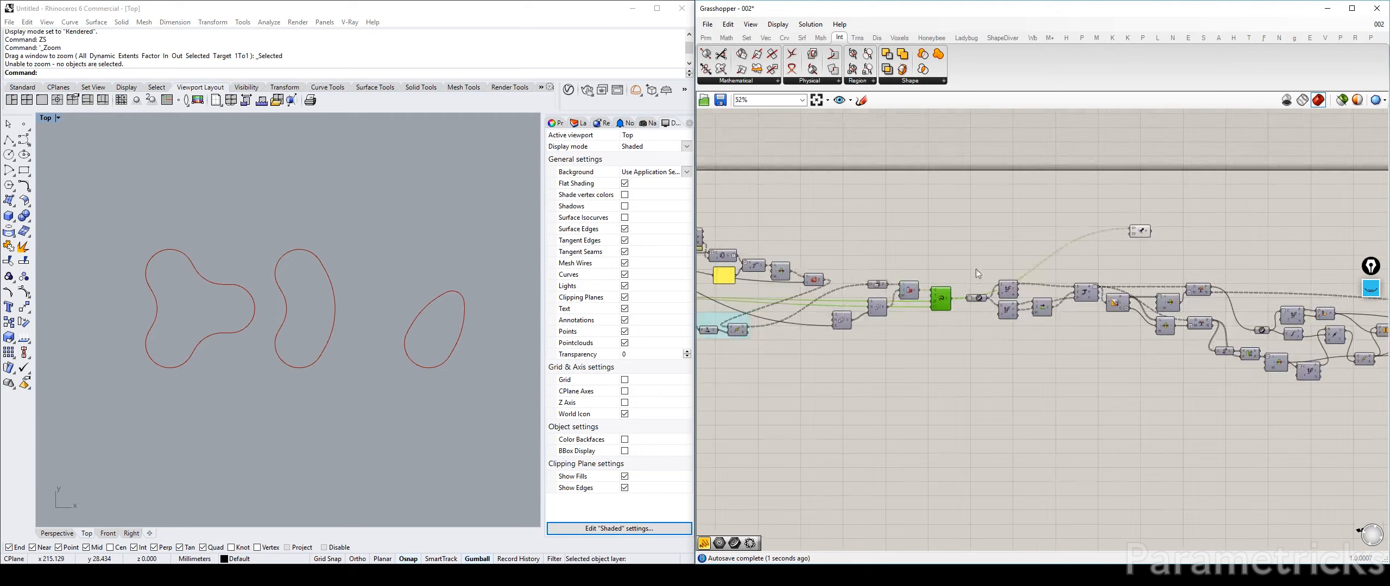
pyautogui.moveTo(1148, 238); pyautogui.dragTo(912, 256, button='right')
pyautogui.moveTo(908, 253); pyautogui.dragTo(1161, 261)
pyautogui.moveTo(1195, 260); pyautogui.dragTo(874, 264, button='right')
pyautogui.moveTo(828, 266); pyautogui.dragTo(1135, 329)
pyautogui.scroll(5, 1103, 331)
pyautogui.moveTo(997, 380); pyautogui.dragTo(1080, 341)
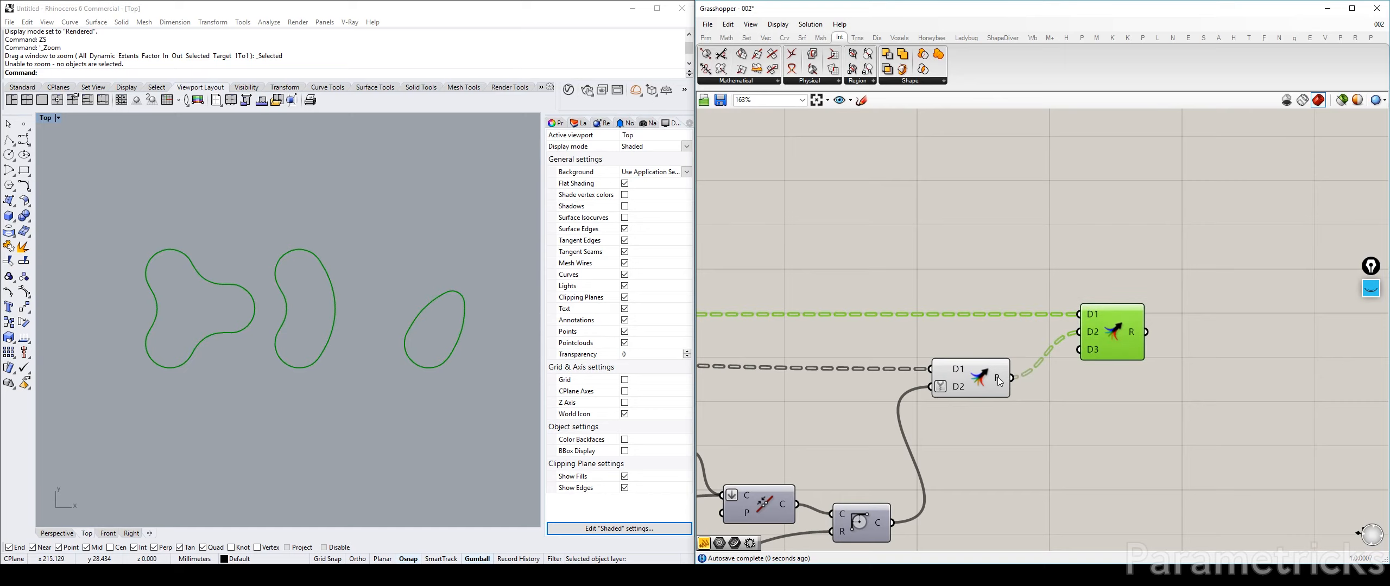
# Remove the unused D3 input from the new Merge and turn off the first Merge's preview.
pyautogui.scroll(3, 1061, 375)
pyautogui.click(1080, 374)
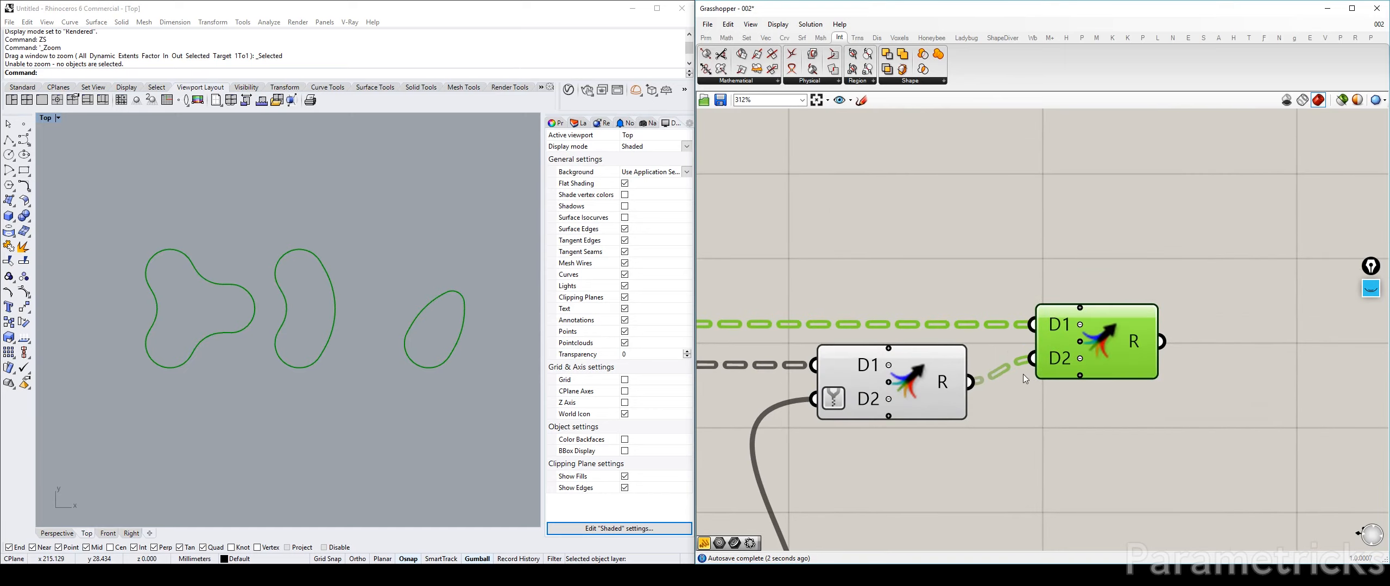
pyautogui.click(931, 379)
pyautogui.hotkey('ctrl', 'q')
pyautogui.click(1098, 346)
pyautogui.moveTo(1161, 351); pyautogui.dragTo(929, 328, button='right')
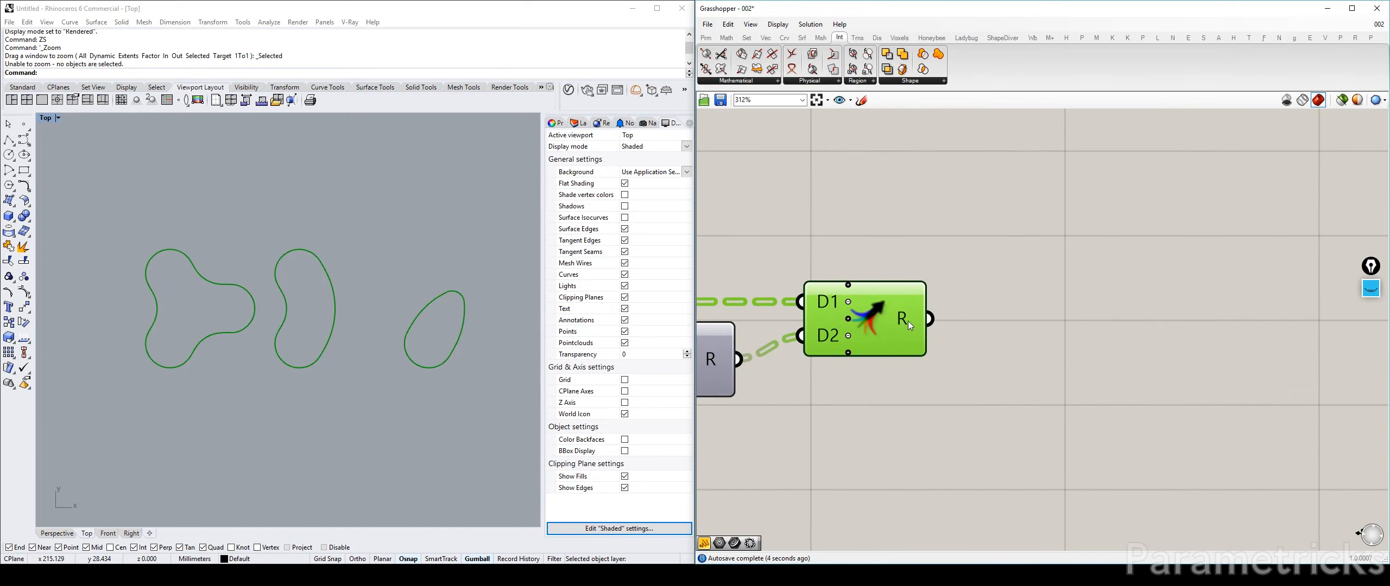
# Simplify the second Merge's D1 input and inspect the branch structure of its R output.
pyautogui.moveTo(904, 322)
pyautogui.scroll(-4, 902, 319)
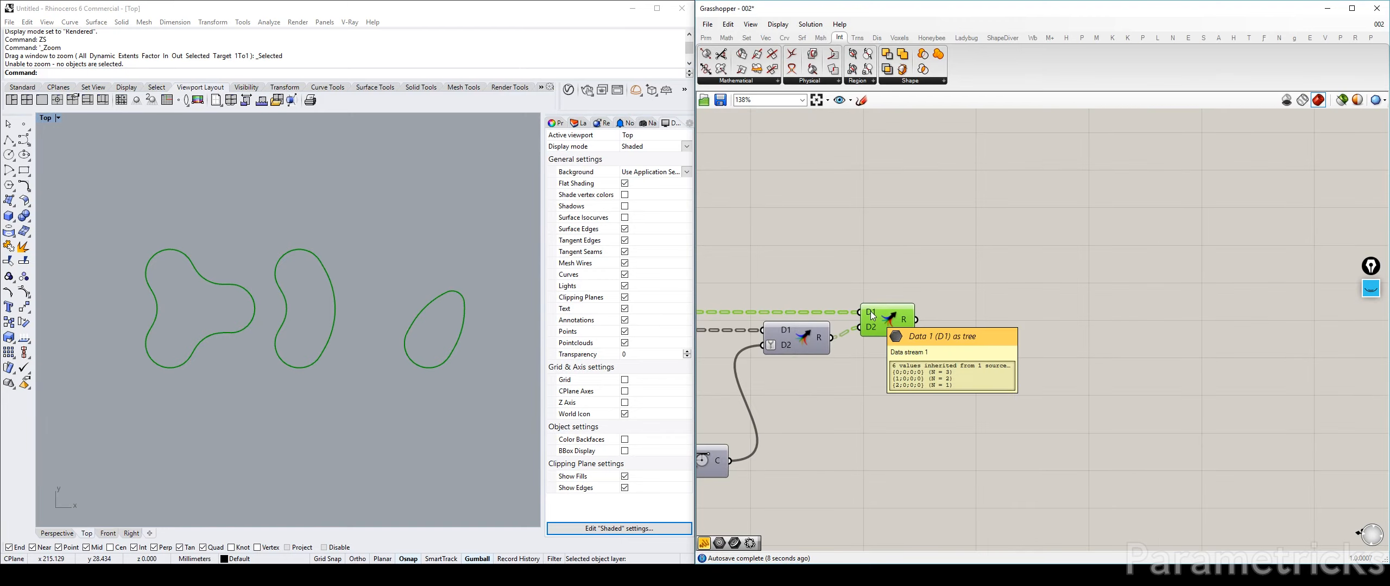
pyautogui.rightClick(870, 312)
pyautogui.click(901, 419)
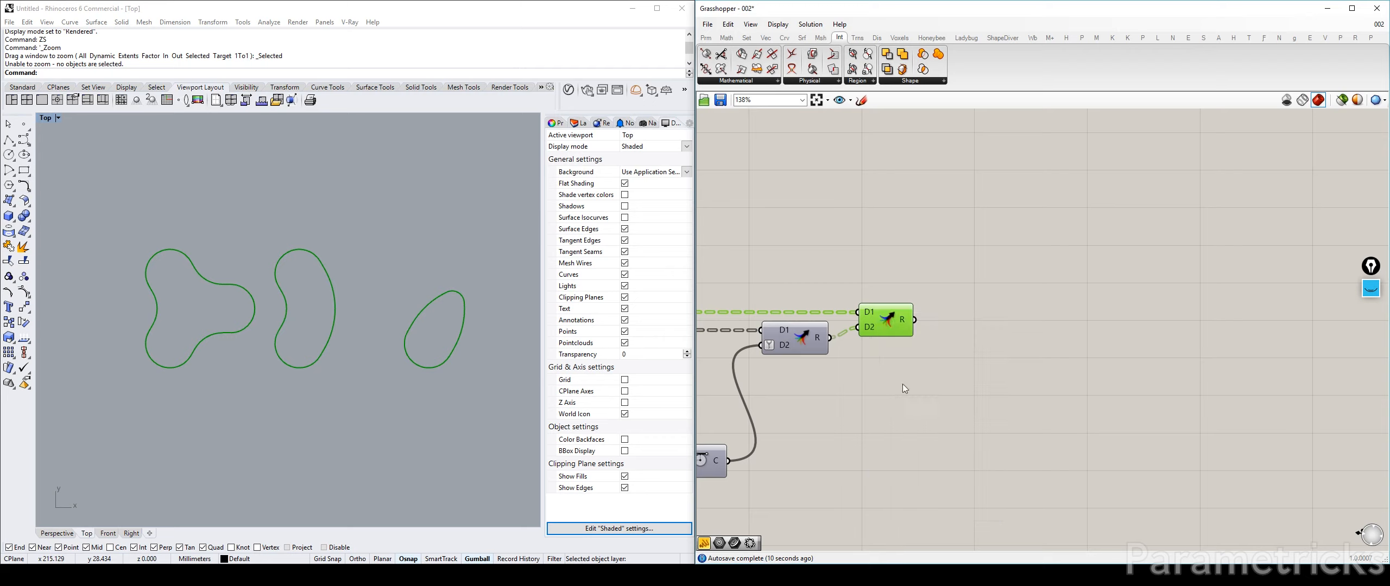
pyautogui.scroll(2, 882, 320)
pyautogui.moveTo(909, 320)
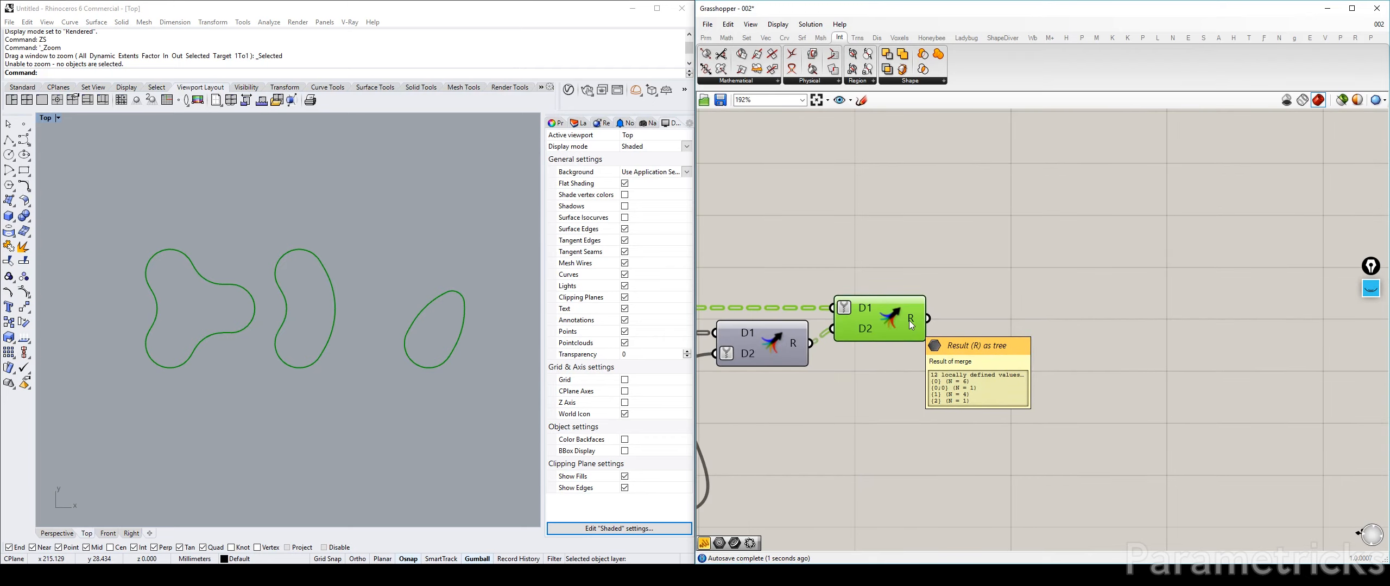
# Add a Param Viewer beyond the second Merge and connect the Merge's R output to it.
pyautogui.doubleClick(927, 400)
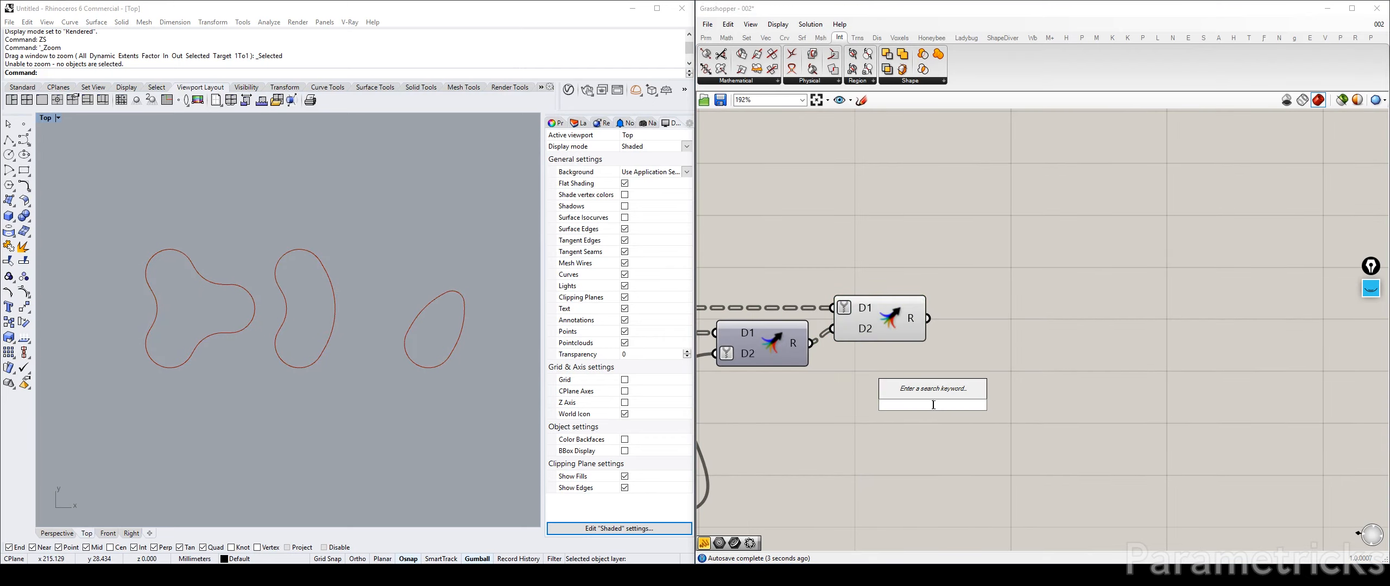
pyautogui.write('param')
pyautogui.press('Up')
pyautogui.press('Up')
pyautogui.press('Up')
pyautogui.press('Up')
pyautogui.press('Up')
pyautogui.press('Up')
pyautogui.press('Up')
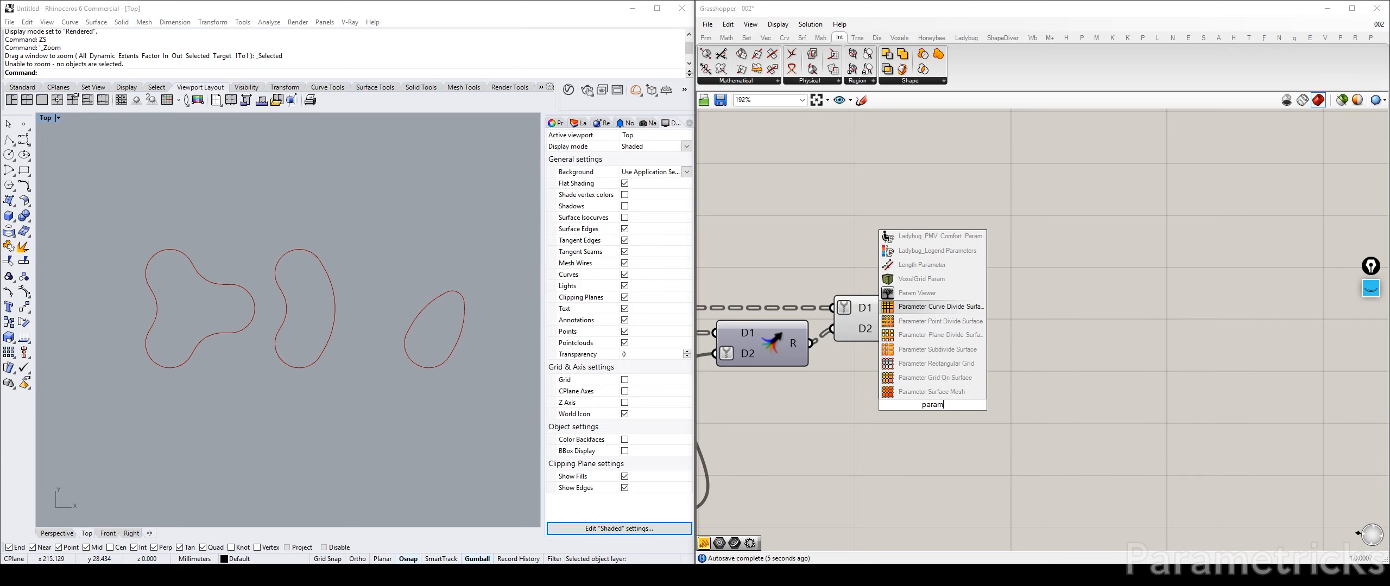
pyautogui.press('Return')
pyautogui.moveTo(931, 404); pyautogui.dragTo(1119, 294)
pyautogui.moveTo(929, 319); pyautogui.dragTo(995, 309)
# Copy the Param Viewer below the original and feed the copy from the Fillet component's C output to view its branch path.
pyautogui.moveTo(983, 367); pyautogui.dragTo(1047, 284, button='right')
pyautogui.scroll(-2, 1053, 281)
pyautogui.moveTo(807, 399); pyautogui.dragTo(801, 385)
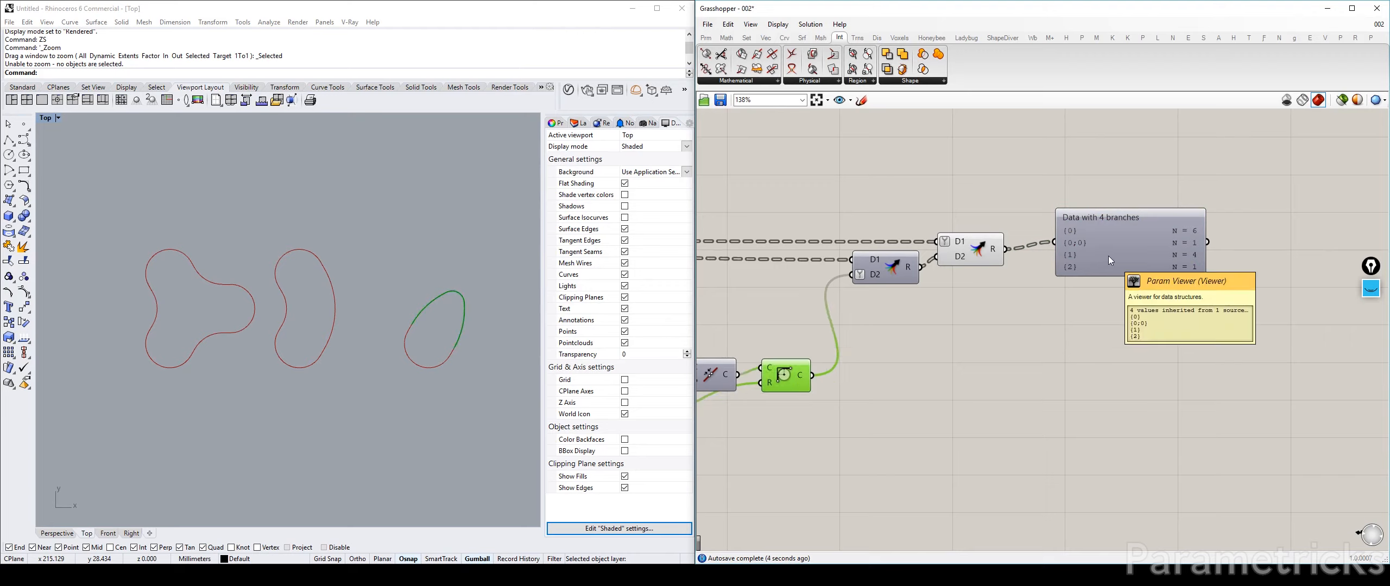
pyautogui.keyDown('alt'); pyautogui.moveTo(1108, 256); pyautogui.dragTo(1053, 355); pyautogui.keyUp('alt')
pyautogui.moveTo(910, 362); pyautogui.dragTo(962, 371)
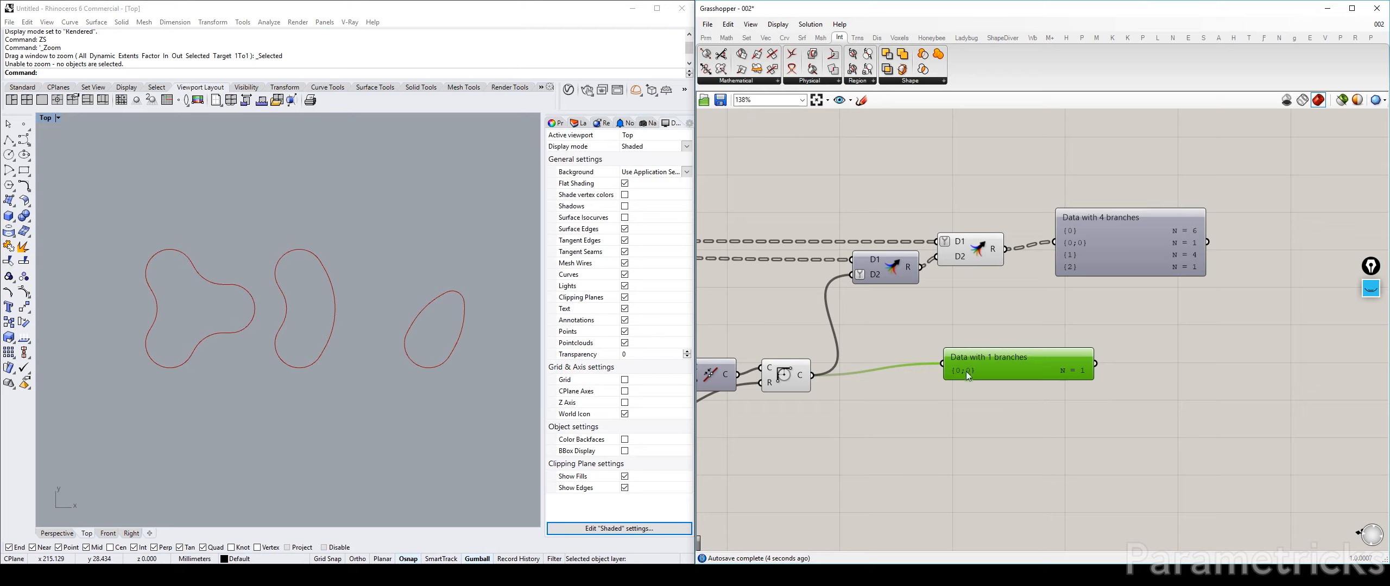
# Examine the components upstream of Fillet to trace how its output's data path comes about.
pyautogui.click(791, 378)
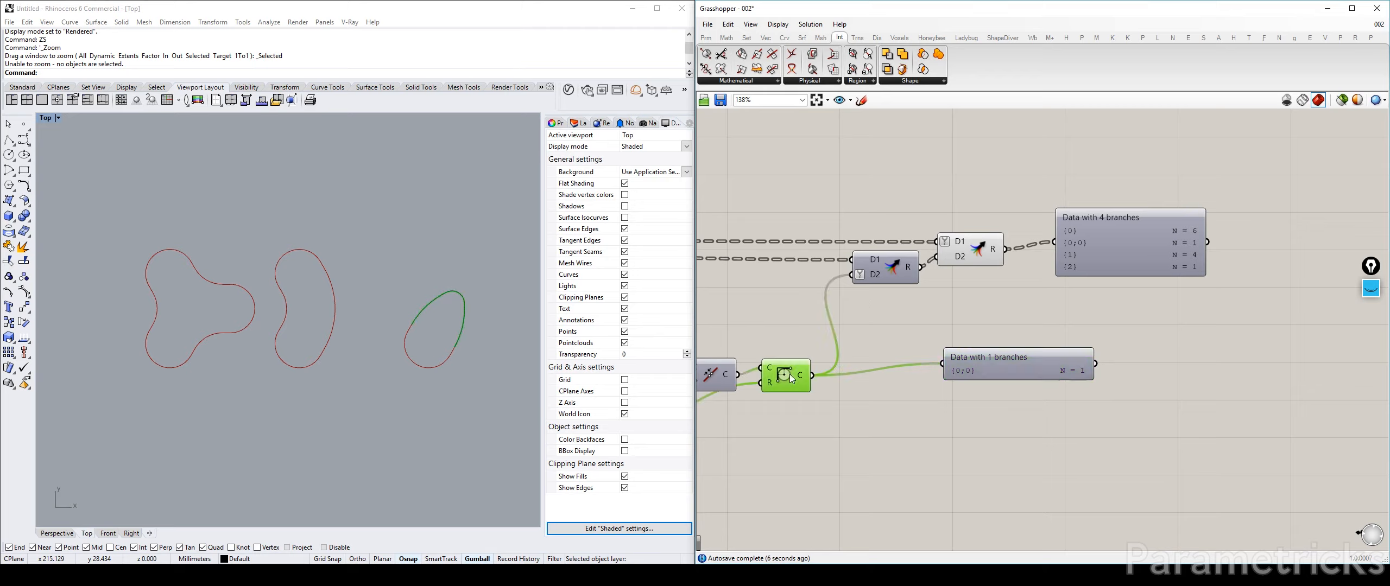
pyautogui.scroll(-4, 868, 326)
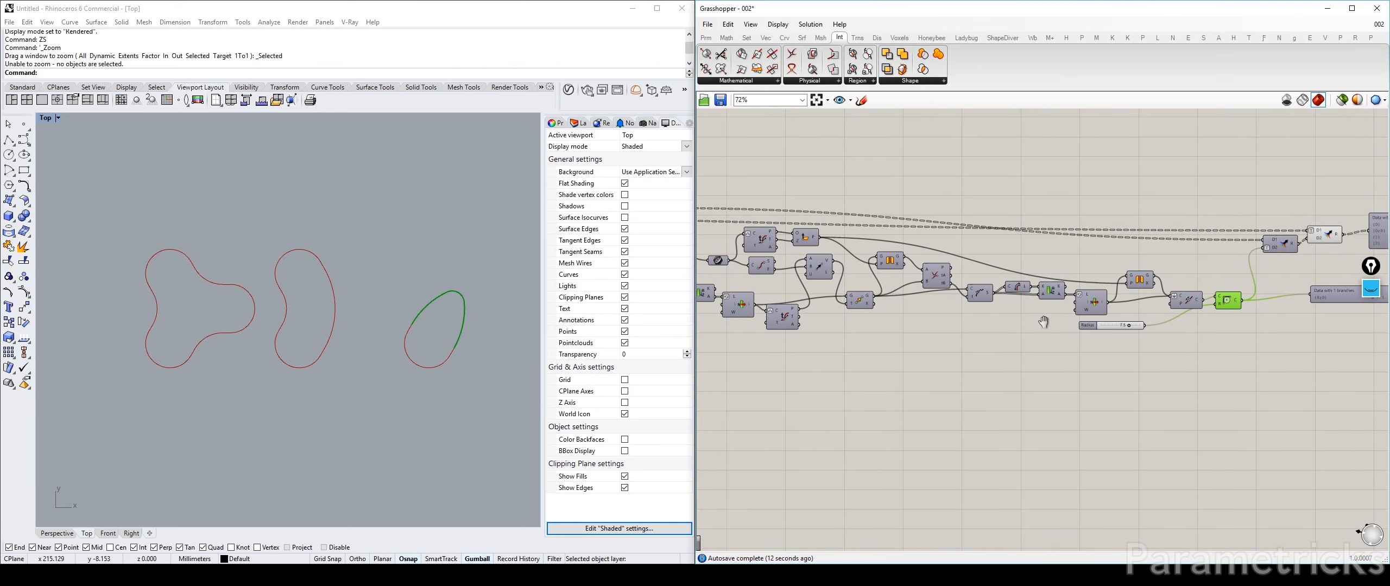
pyautogui.scroll(2, 953, 260)
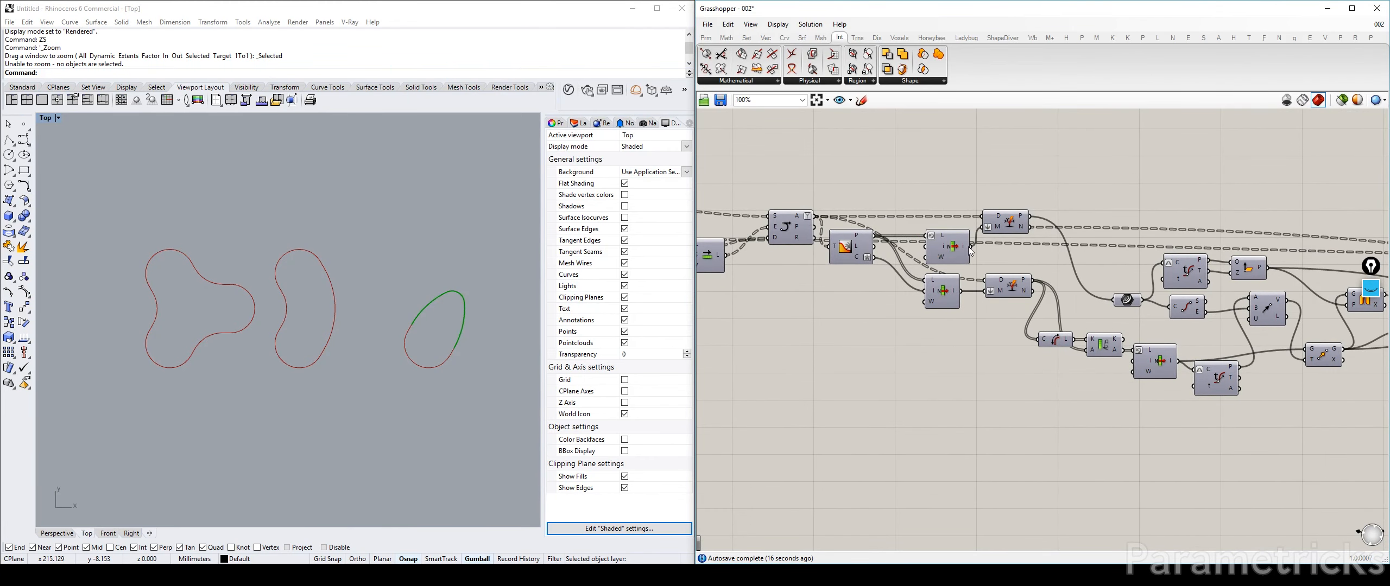
pyautogui.moveTo(1249, 304); pyautogui.dragTo(830, 296, button='right')
pyautogui.moveTo(1360, 374); pyautogui.dragTo(1043, 364, button='right')
pyautogui.doubleClick(1095, 391)
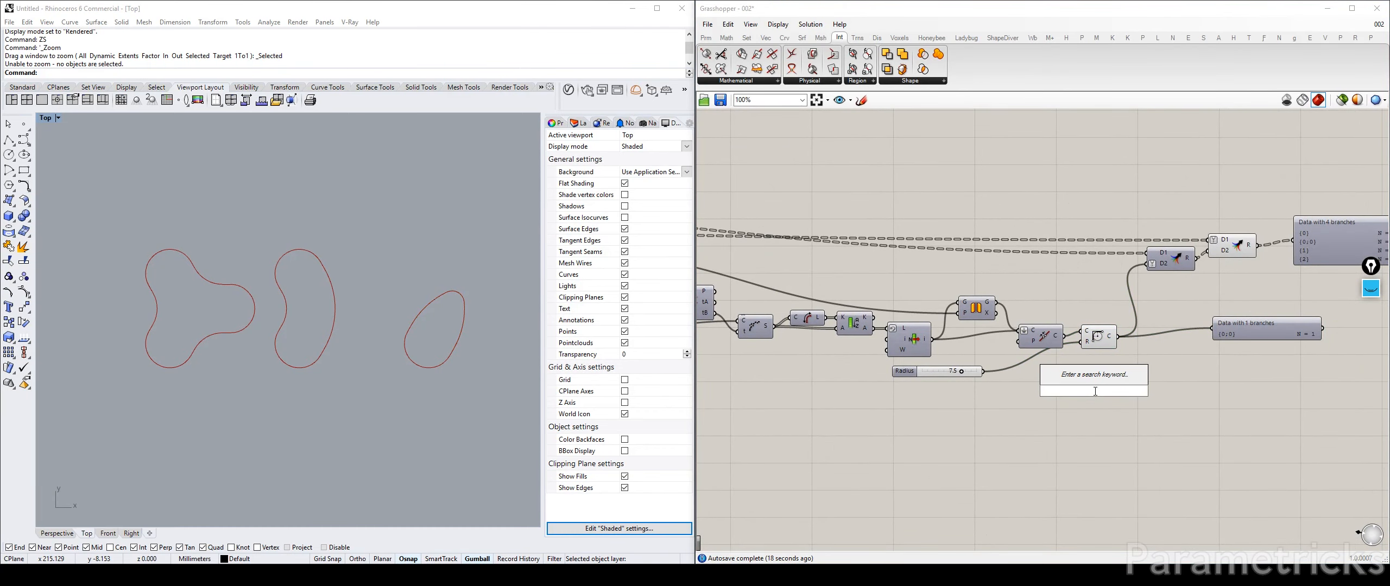
pyautogui.moveTo(1162, 326); pyautogui.dragTo(1017, 357, button='right')
pyautogui.scroll(3, 976, 333)
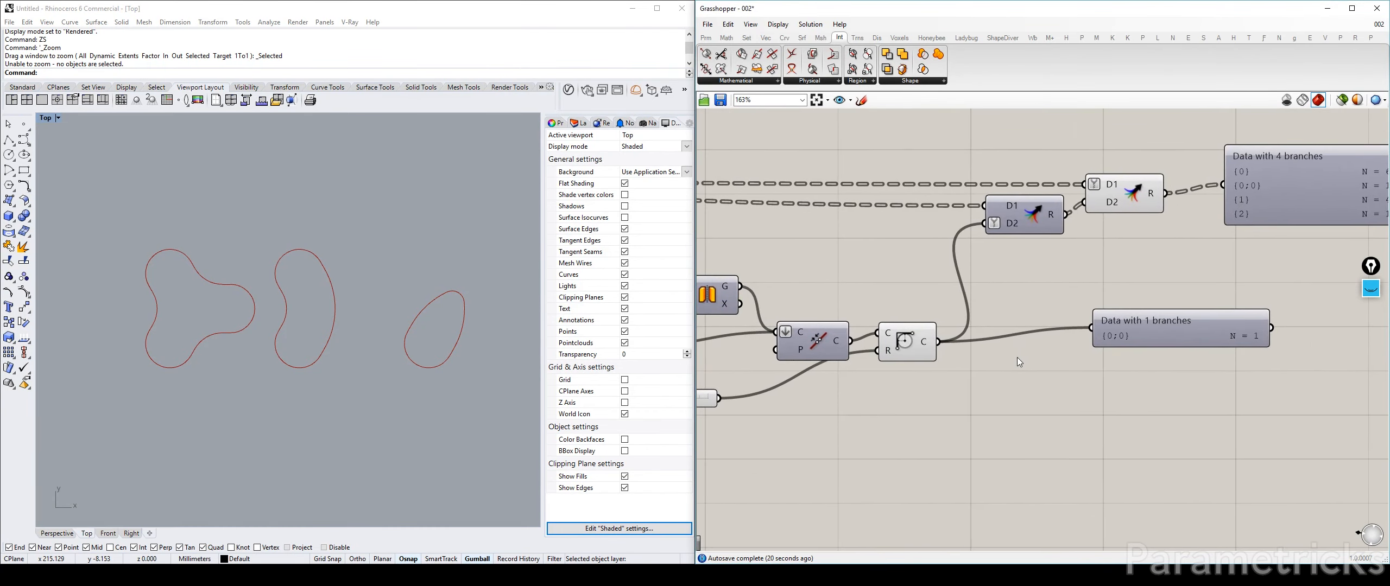
pyautogui.doubleClick(906, 250)
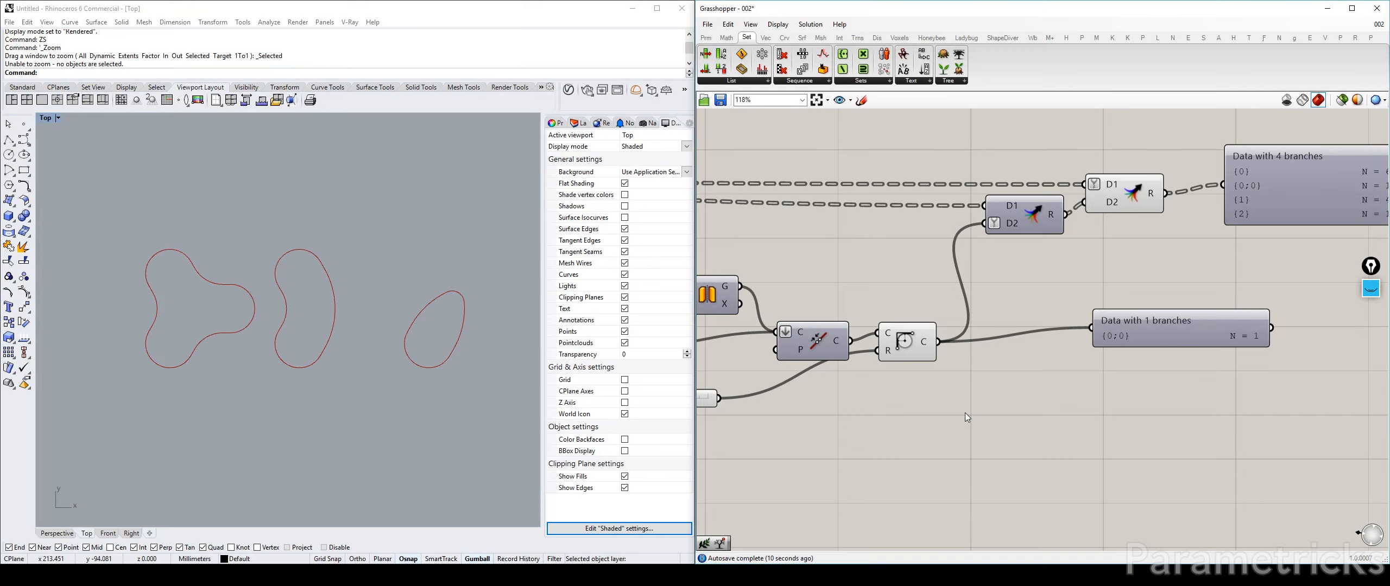
# Add a Match Tree component after Fillet, between Fillet's C output and the copied Param Viewer.
pyautogui.moveTo(964, 412); pyautogui.dragTo(855, 408, button='right')
pyautogui.doubleClick(856, 409)
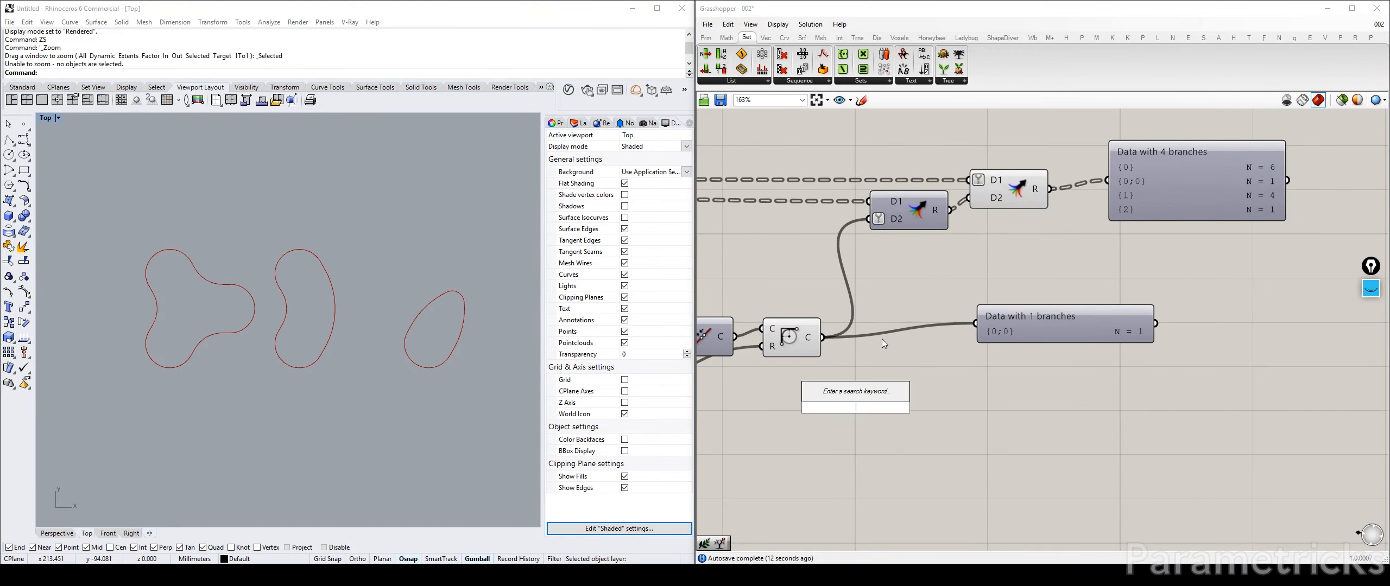
pyautogui.write('match')
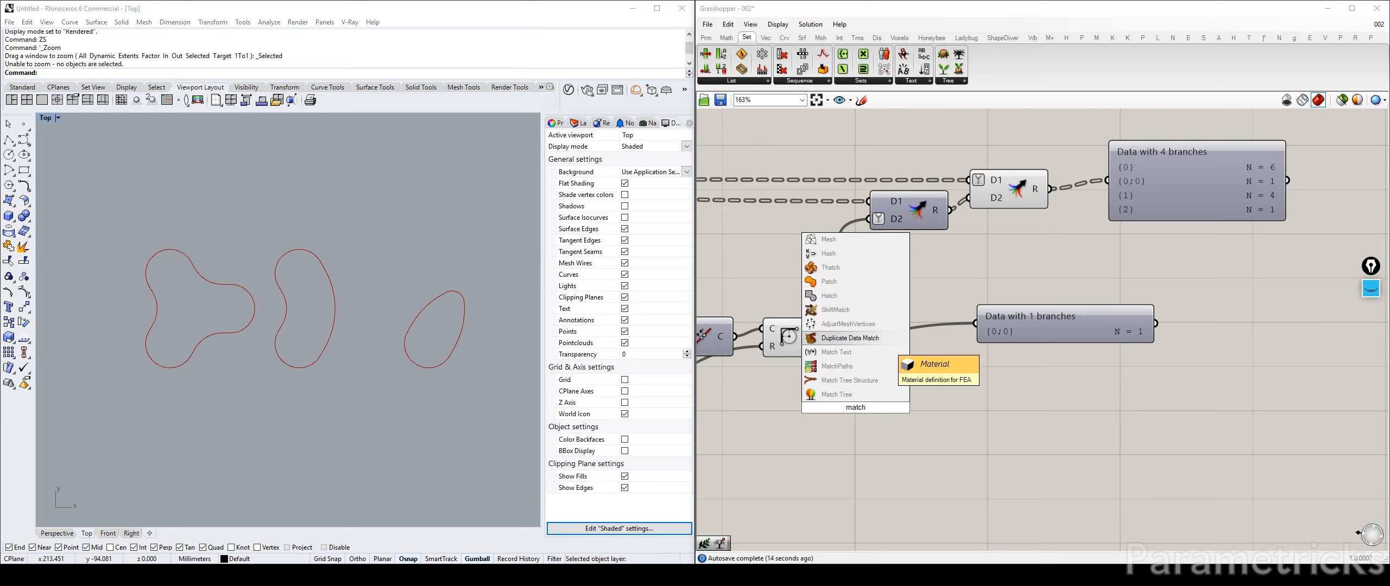
pyautogui.click(836, 394)
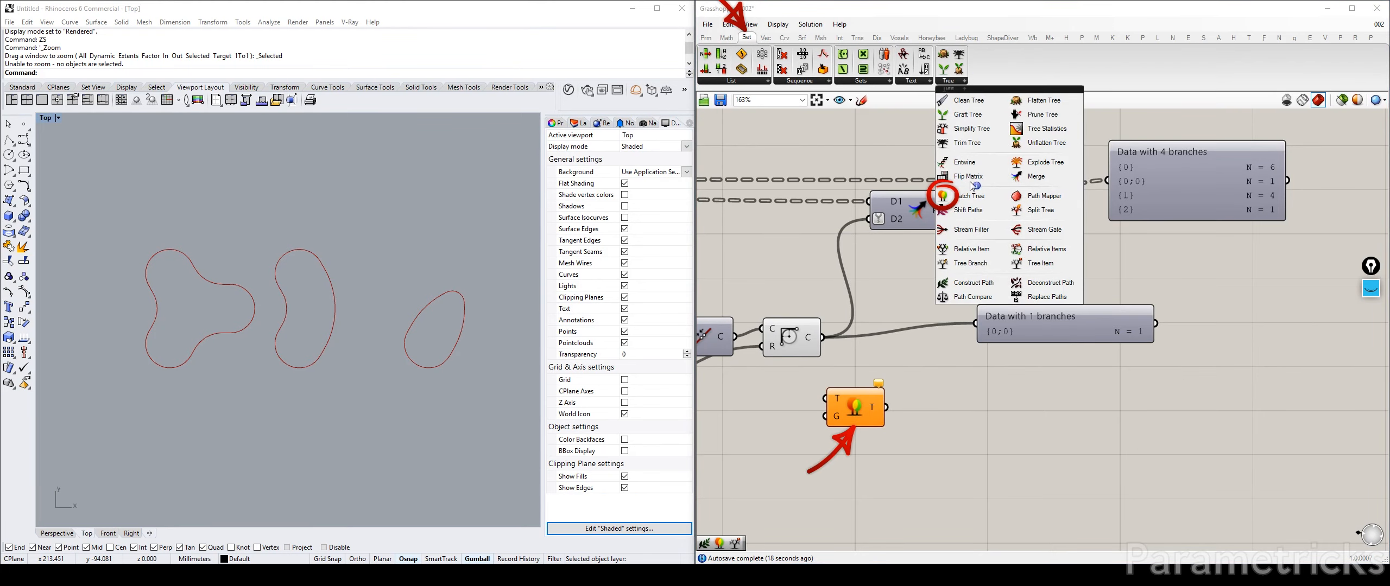
pyautogui.click(857, 407)
pyautogui.scroll(2, 857, 353)
pyautogui.moveTo(855, 357)
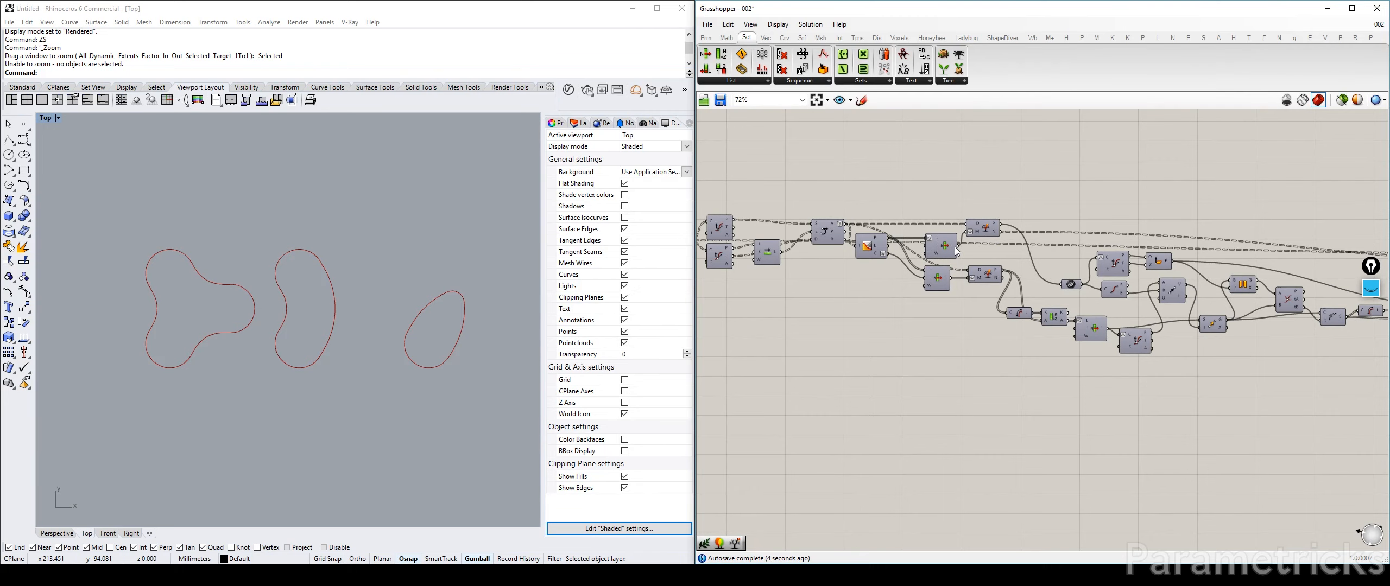
# Connect the i output of the List Item that feeds the upper Split Tree to Match Tree's G input.
pyautogui.moveTo(955, 250)
pyautogui.moveTo(977, 250); pyautogui.dragTo(780, 246, button='right')
pyautogui.scroll(-1, 780, 246)
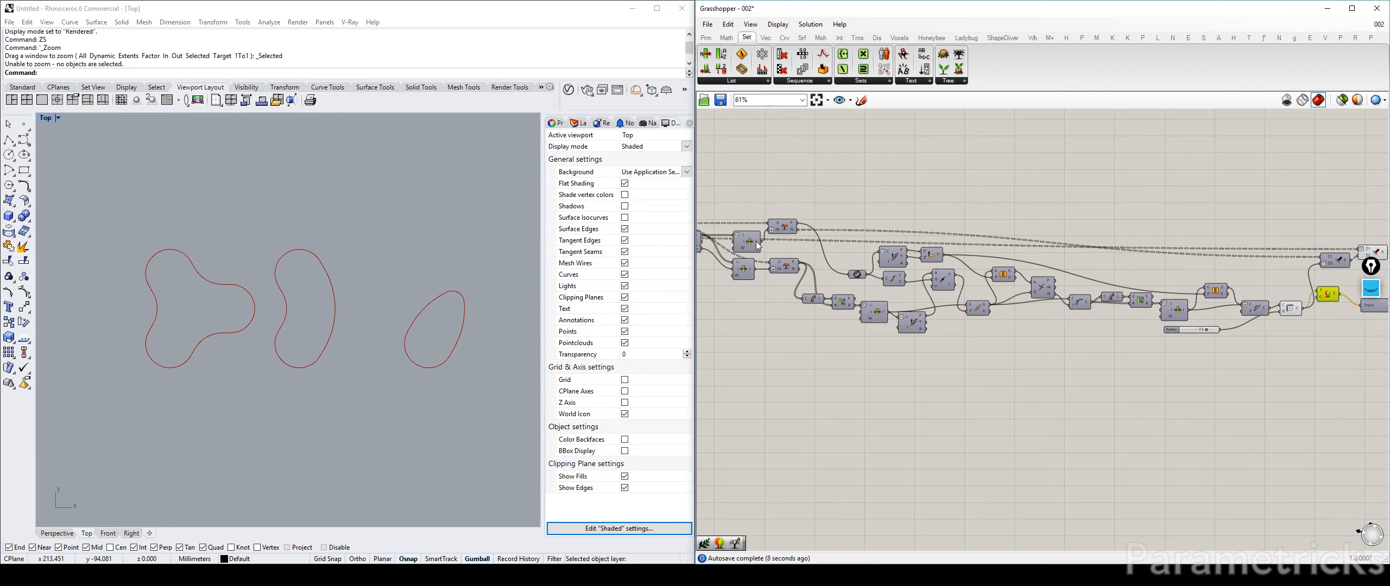
pyautogui.moveTo(760, 245); pyautogui.dragTo(723, 252)
pyautogui.scroll(5, 1278, 280)
pyautogui.moveTo(722, 251); pyautogui.dragTo(1387, 265, button='right')
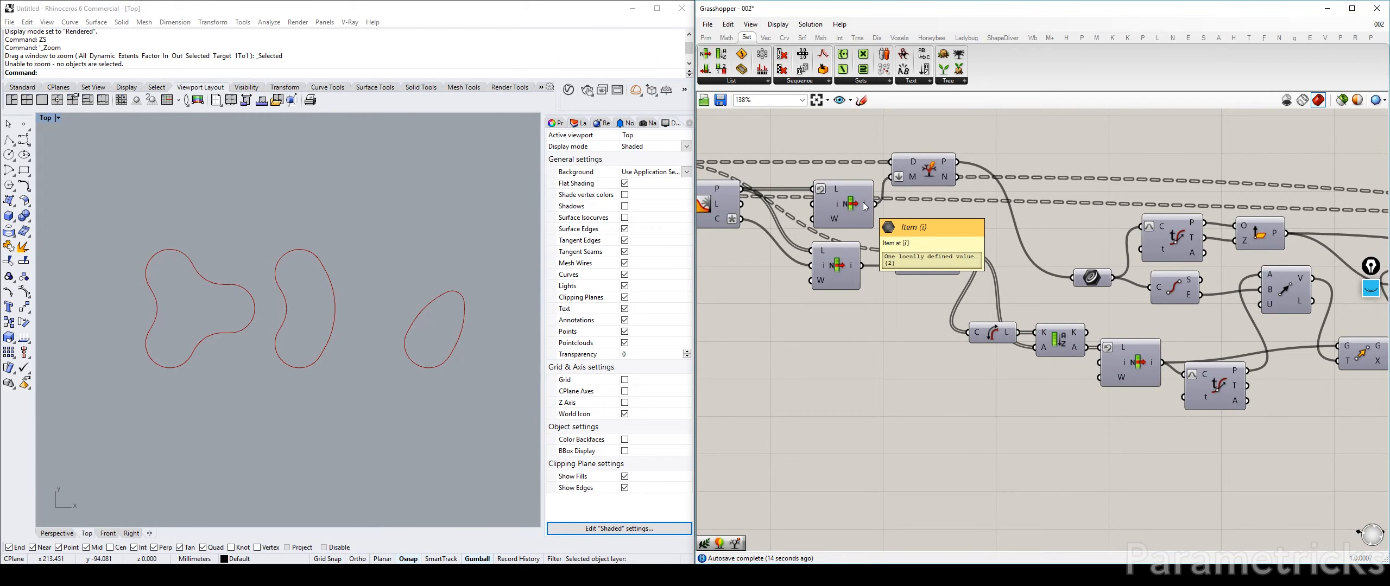
pyautogui.scroll(-4, 863, 207)
pyautogui.moveTo(871, 205); pyautogui.dragTo(1309, 298)
pyautogui.write('tri')
pyautogui.scroll(1, 1309, 298)
pyautogui.doubleClick(1042, 330)
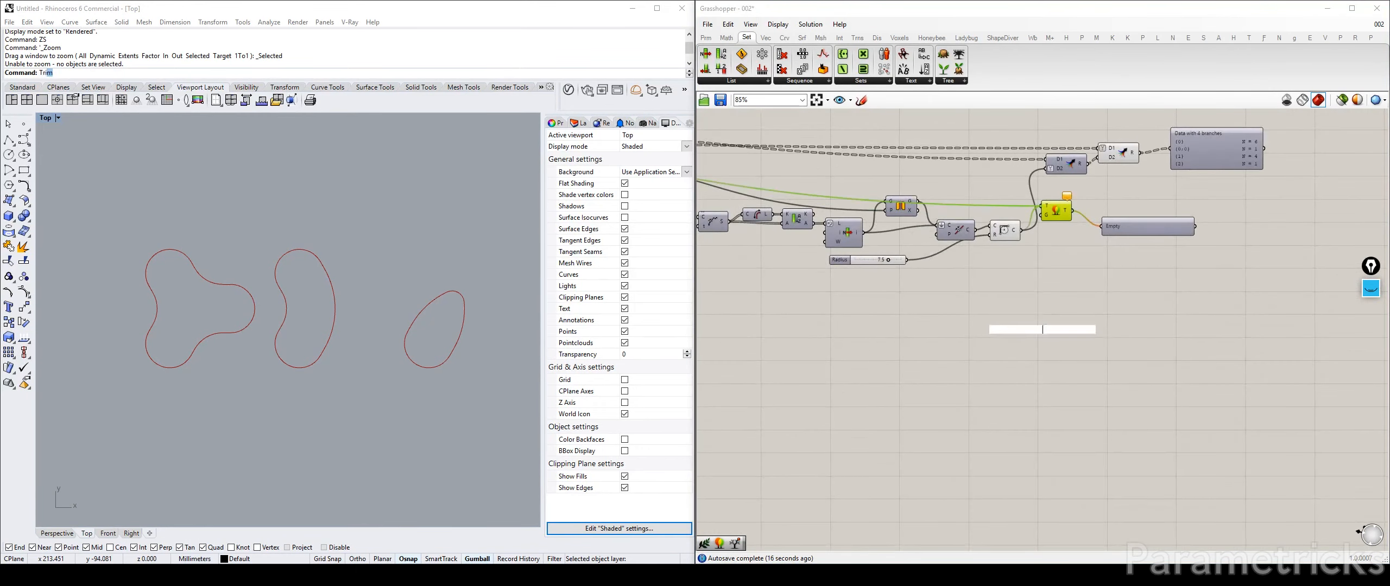
pyautogui.moveTo(1041, 205)
pyautogui.mouseDown()
pyautogui.moveTo(1056, 243)
pyautogui.moveTo(1041, 215)
pyautogui.mouseUp()
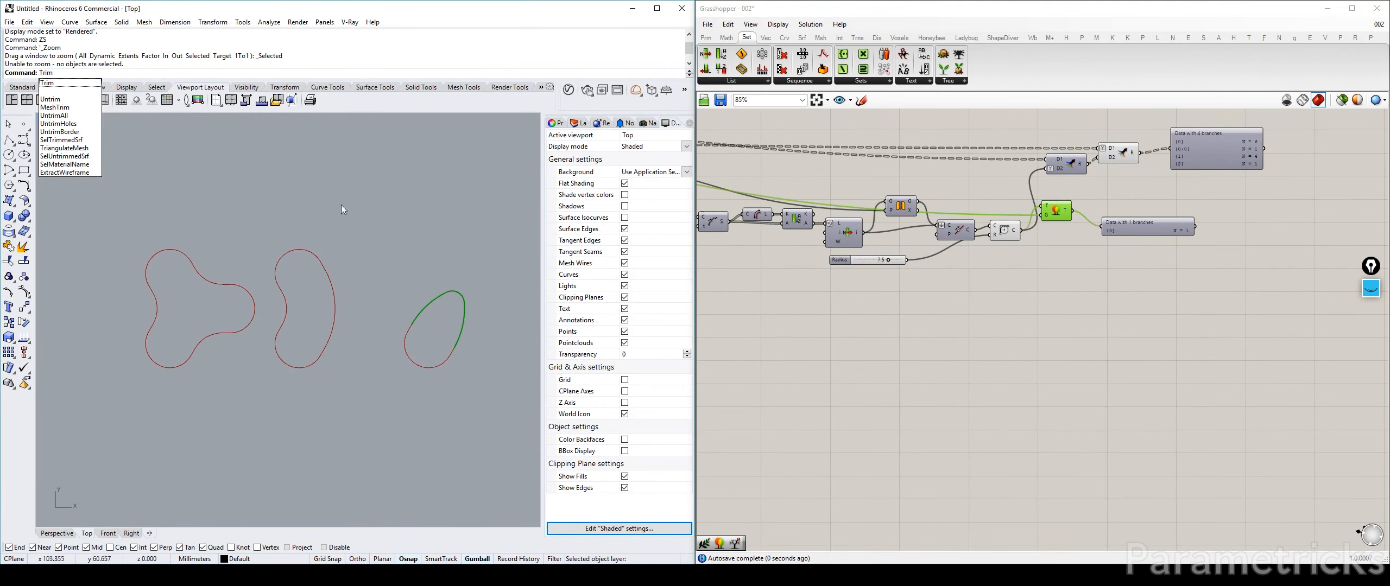
pyautogui.press('Escape')
# Move the copied Param Viewer up beside Match Tree and inspect the branch path of the matched and filleted curves.
pyautogui.scroll(3, 1116, 216)
pyautogui.scroll(2, 1041, 185)
pyautogui.moveTo(1041, 186); pyautogui.dragTo(928, 347, button='right')
pyautogui.moveTo(944, 347); pyautogui.dragTo(1012, 278)
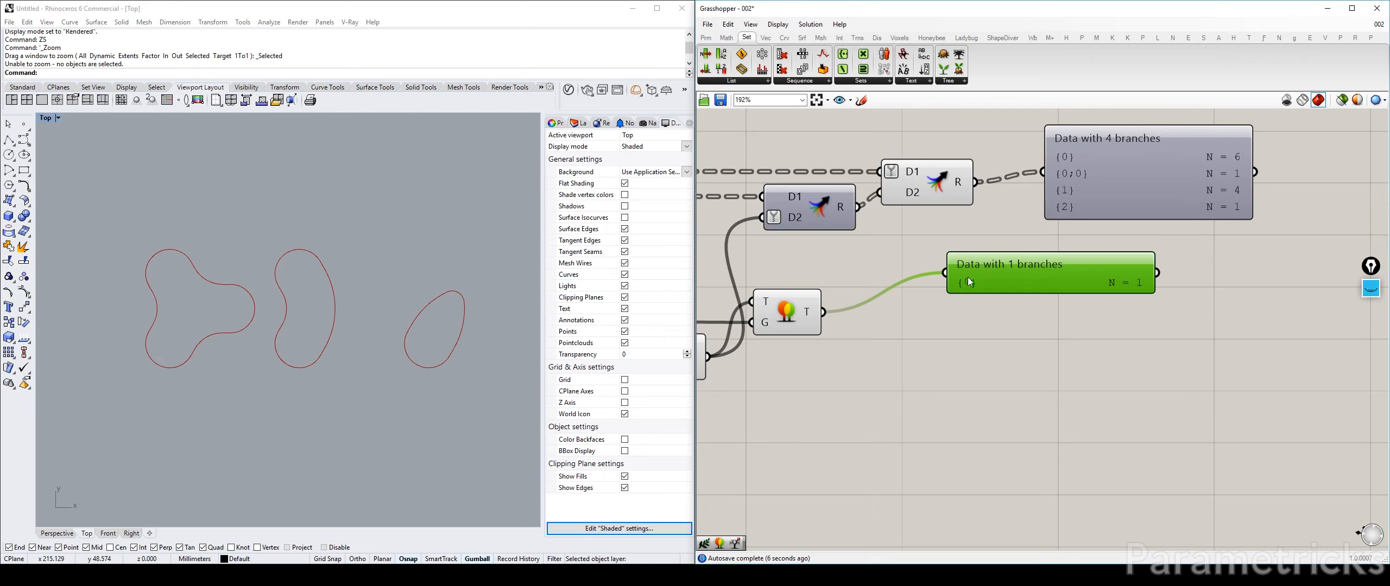
pyautogui.scroll(-4, 969, 278)
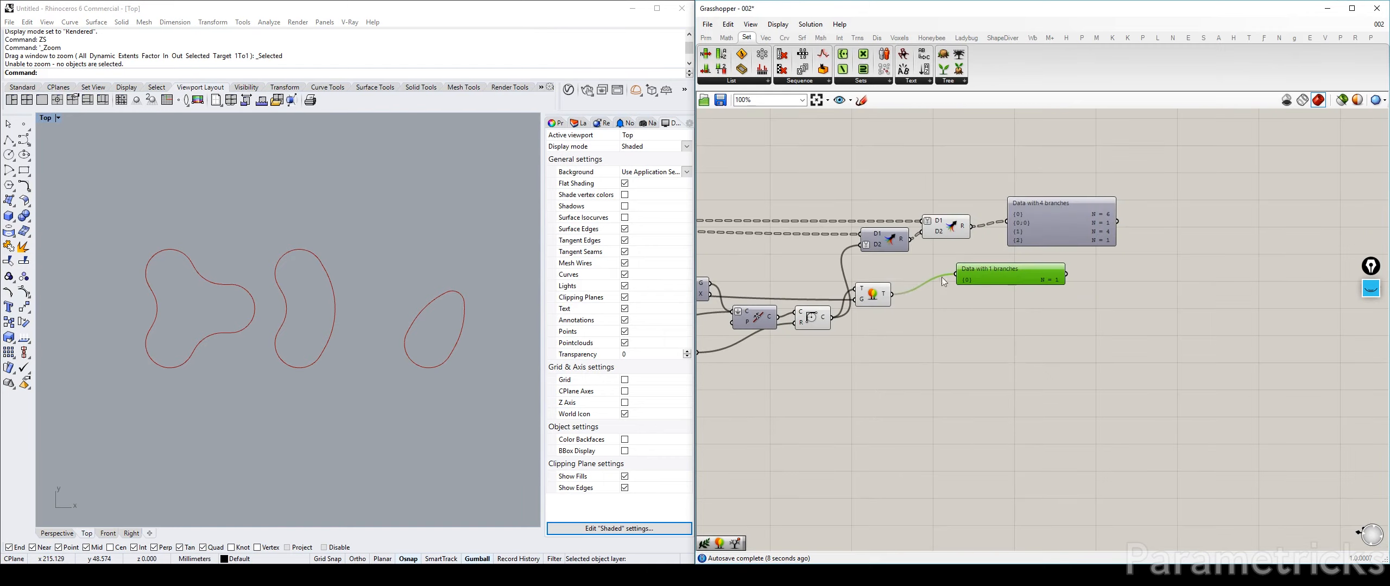
pyautogui.moveTo(822, 320); pyautogui.dragTo(945, 318, button='right')
pyautogui.scroll(3, 945, 318)
pyautogui.moveTo(945, 312)
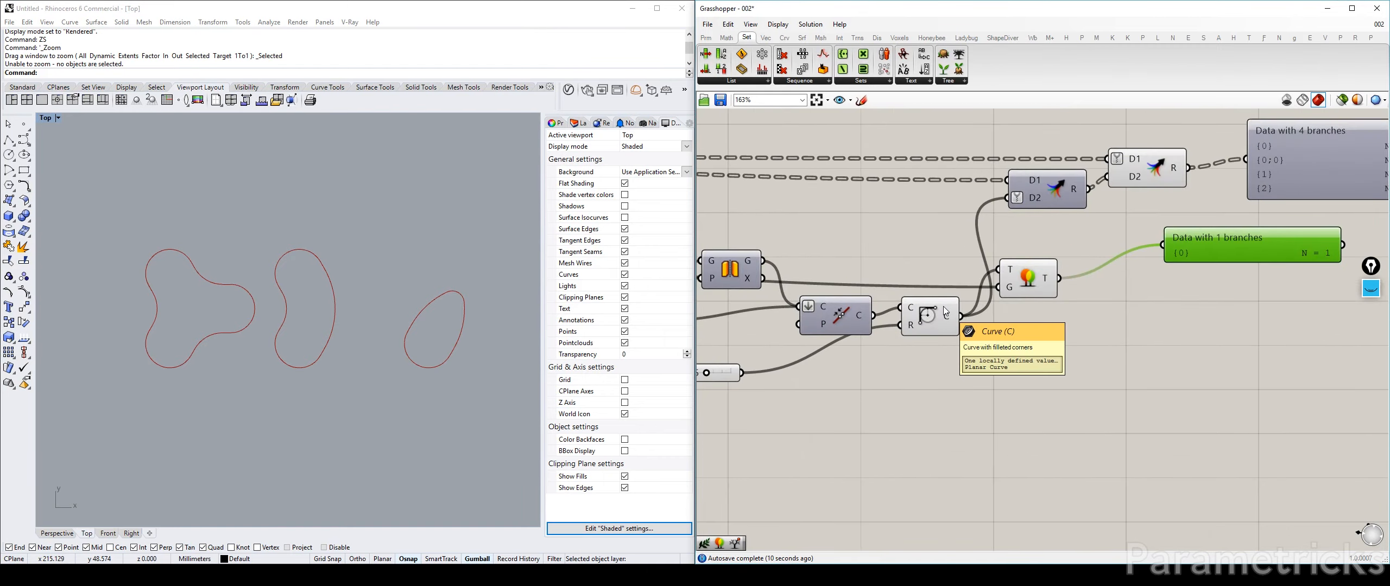
pyautogui.scroll(-2, 943, 307)
# Bring the copied Param Viewer above the upper Split Tree and feed it from the upper List Item's i output.
pyautogui.moveTo(760, 271); pyautogui.dragTo(1358, 326, button='right')
pyautogui.doubleClick(993, 144)
pyautogui.press('Escape')
pyautogui.moveTo(1260, 196); pyautogui.dragTo(1076, 198, button='right')
pyautogui.moveTo(1379, 230); pyautogui.dragTo(1035, 199, button='right')
pyautogui.scroll(-3, 1207, 237)
pyautogui.keyDown('alt'); pyautogui.moveTo(1334, 266); pyautogui.dragTo(839, 176); pyautogui.keyUp('alt')
pyautogui.moveTo(725, 191); pyautogui.dragTo(914, 192, button='right')
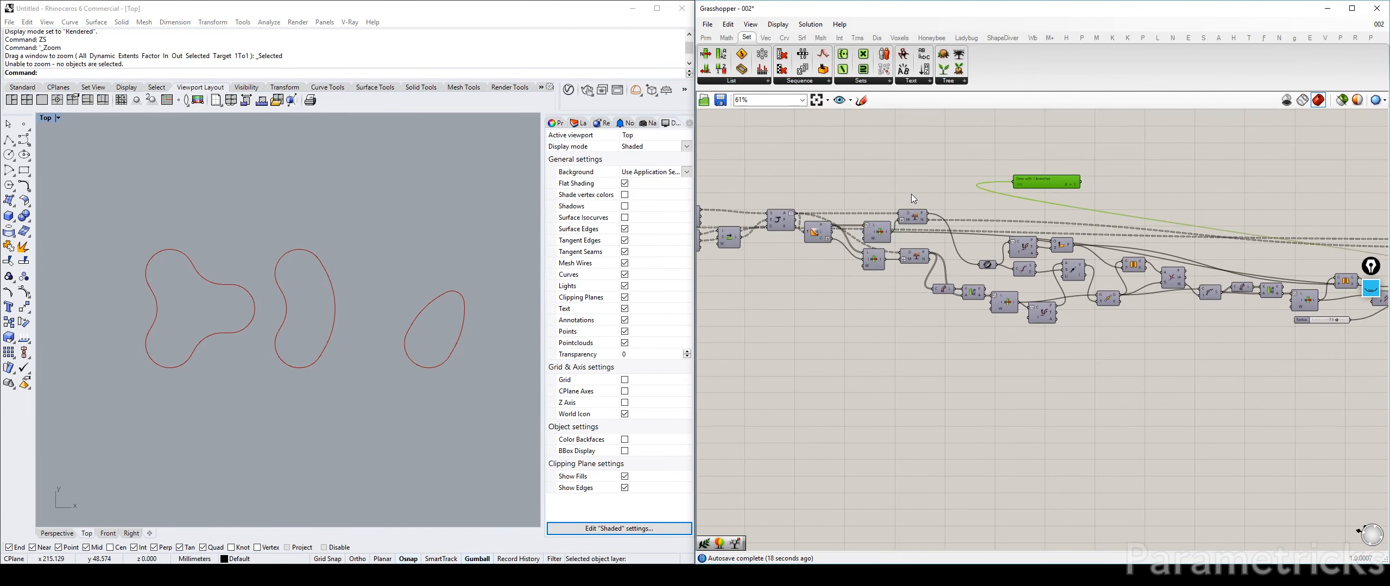
pyautogui.scroll(3, 913, 191)
pyautogui.moveTo(863, 253); pyautogui.dragTo(1056, 191)
pyautogui.moveTo(891, 258); pyautogui.dragTo(1076, 173)
pyautogui.click(1086, 177)
pyautogui.scroll(3, 1086, 177)
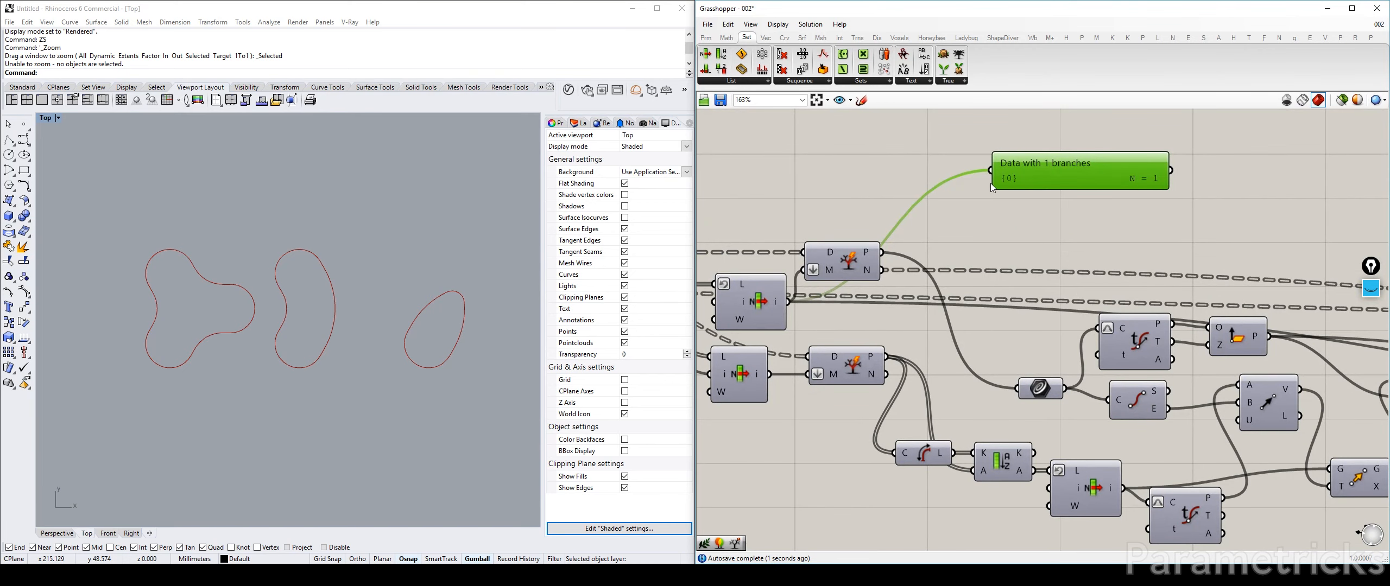
# Inspect the List Item's branch path, then feed the copied Param Viewer from the upper Split Tree's P output to compare.
pyautogui.click(765, 305)
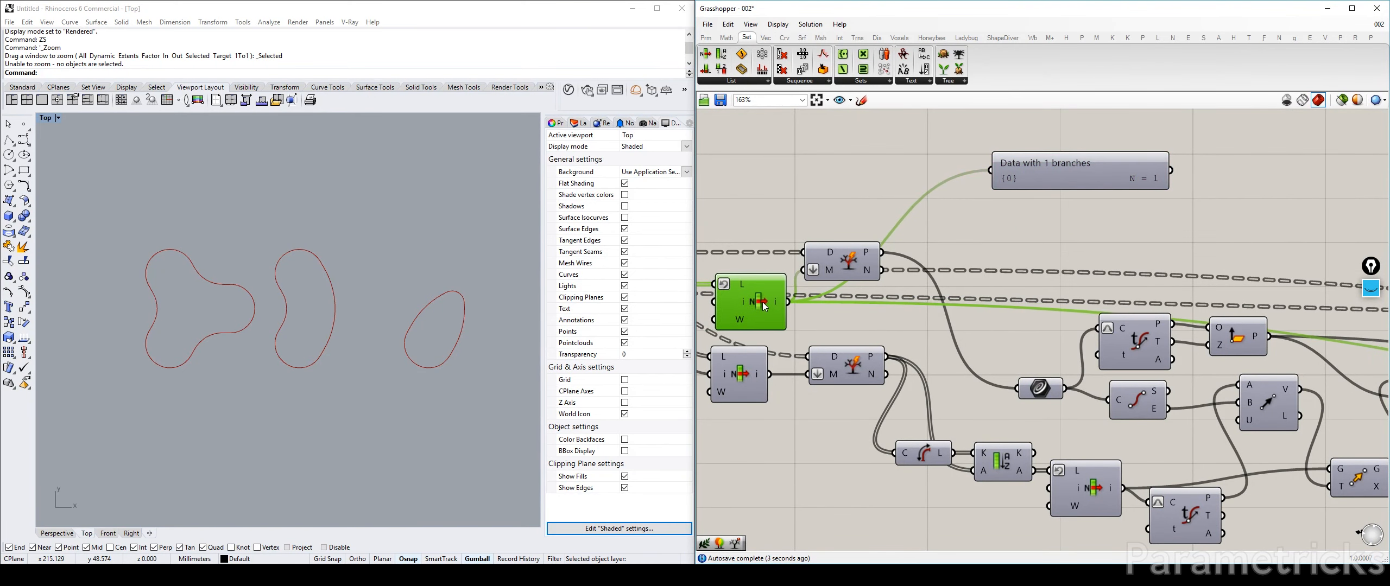
pyautogui.moveTo(764, 306); pyautogui.dragTo(839, 298, button='right')
pyautogui.click(1134, 164)
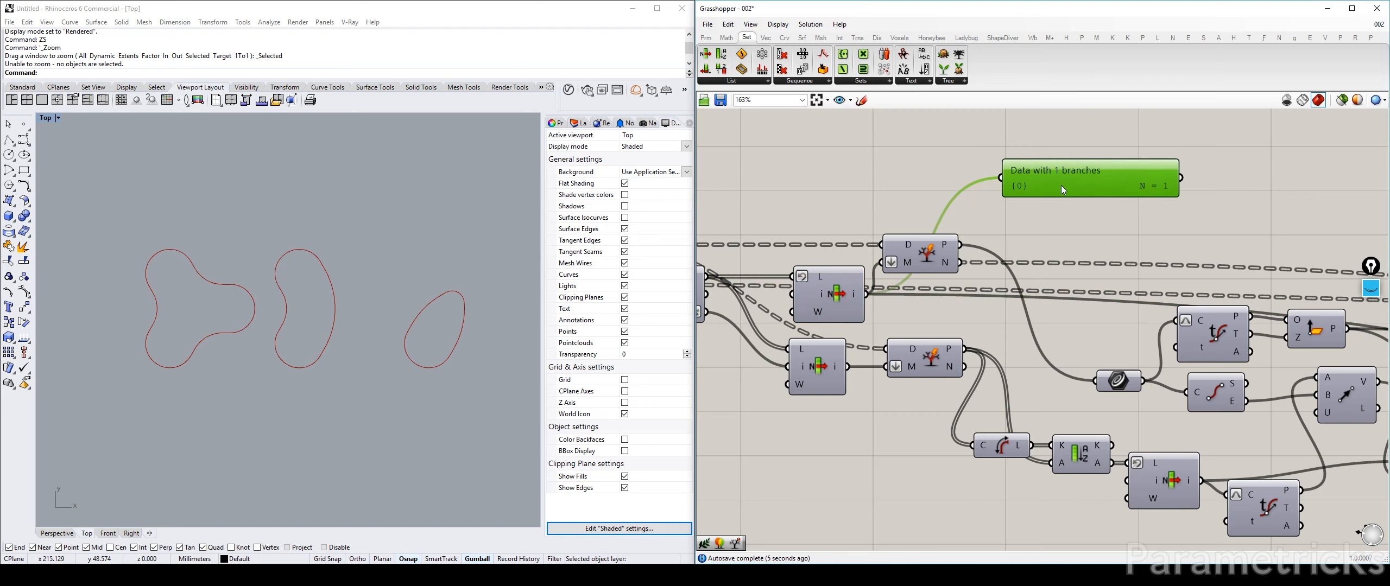
pyautogui.moveTo(1073, 178); pyautogui.dragTo(915, 223, button='right')
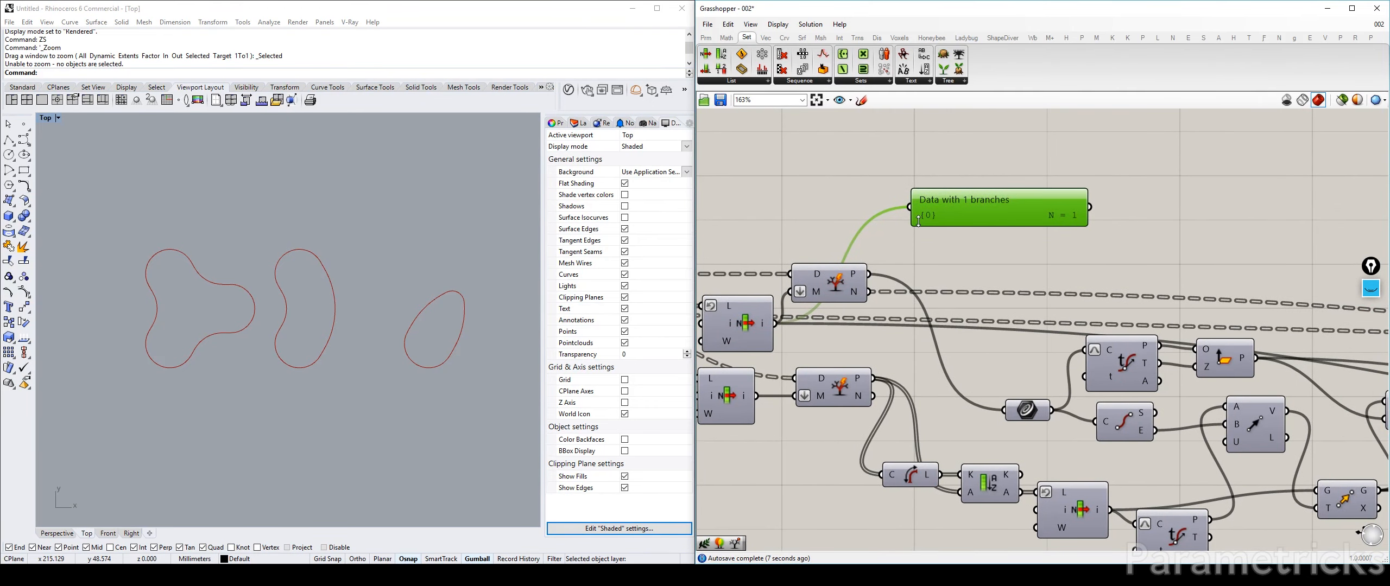
pyautogui.moveTo(855, 282); pyautogui.dragTo(910, 206)
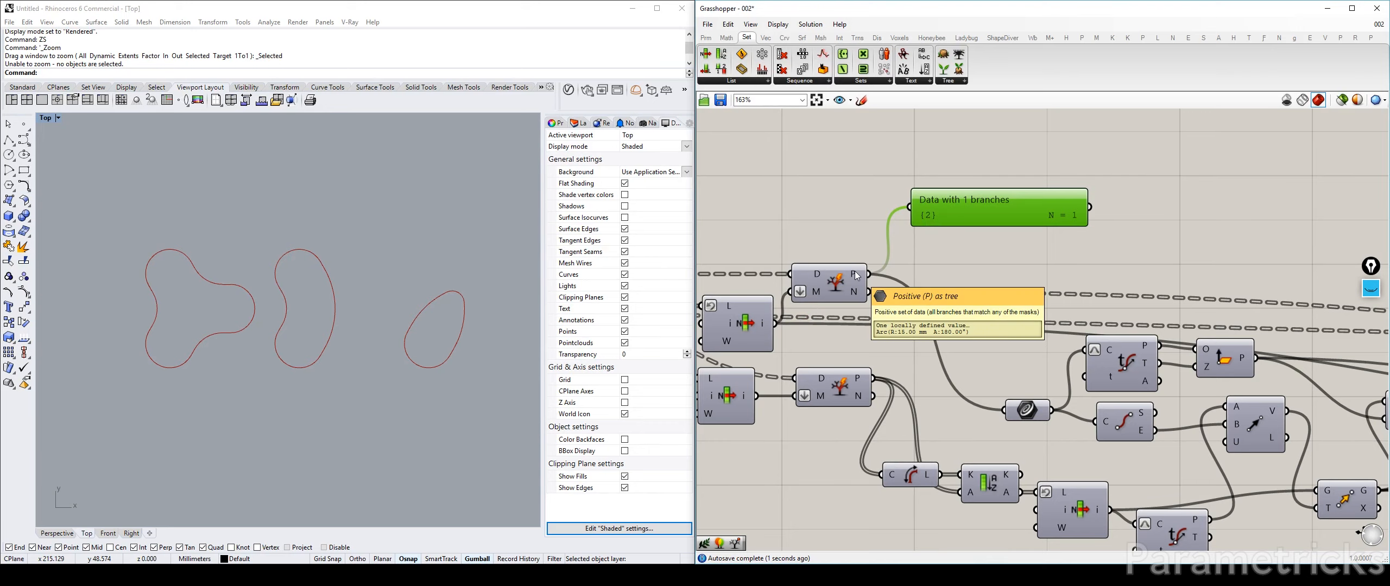
# Replace Match Tree's G source with the upper Split Tree's P output and feed the copied Param Viewer from Match Tree's T output.
pyautogui.moveTo(1037, 400); pyautogui.dragTo(874, 310, button='right')
pyautogui.scroll(-4, 874, 309)
pyautogui.moveTo(1195, 325); pyautogui.dragTo(868, 325, button='right')
pyautogui.scroll(5, 1032, 304)
pyautogui.click(1099, 279)
pyautogui.moveTo(1099, 302); pyautogui.dragTo(1045, 328, button='right')
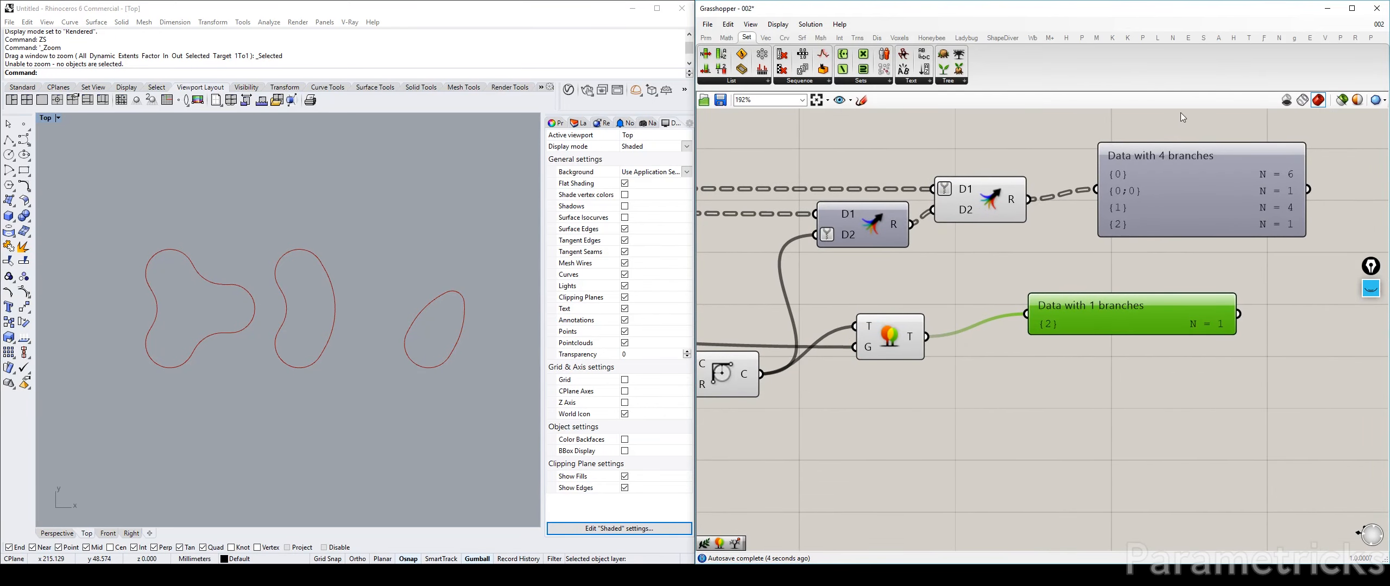
# Turn off Simplify on the first Merge's D2 input and feed it from Match Tree's T output instead of Fillet.
pyautogui.moveTo(1136, 114); pyautogui.dragTo(1060, 234)
pyautogui.click(927, 187)
pyautogui.scroll(-2, 1151, 220)
pyautogui.moveTo(1151, 220); pyautogui.dragTo(989, 223, button='right')
pyautogui.scroll(3, 906, 220)
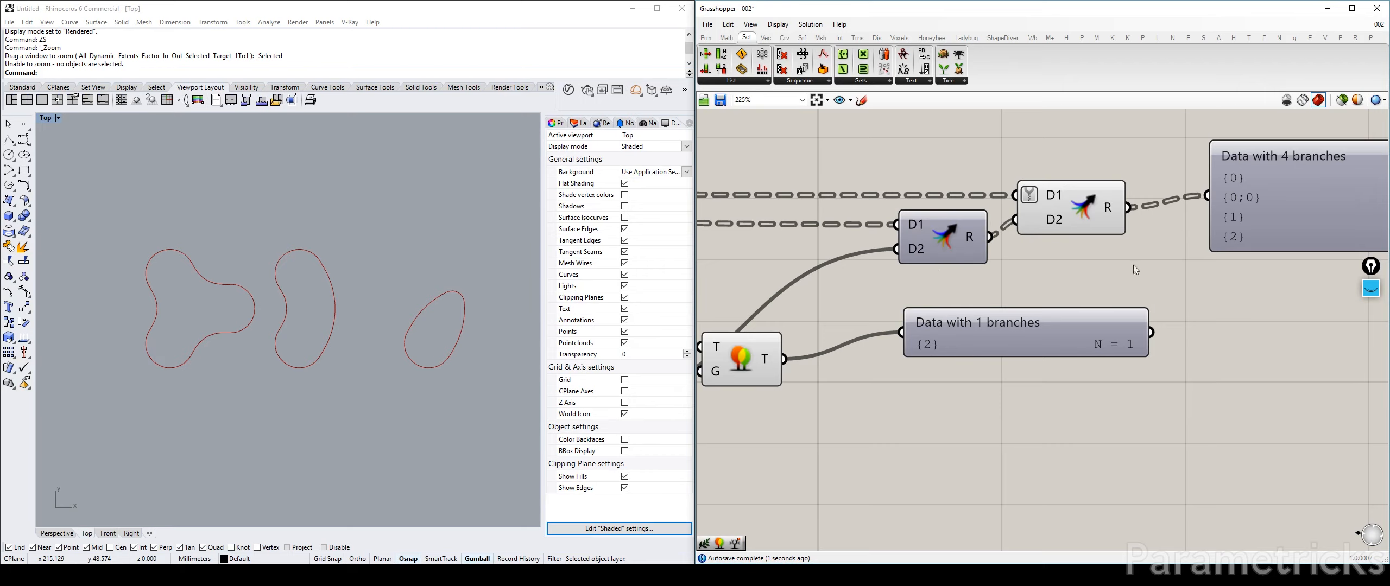
pyautogui.scroll(-2, 1043, 193)
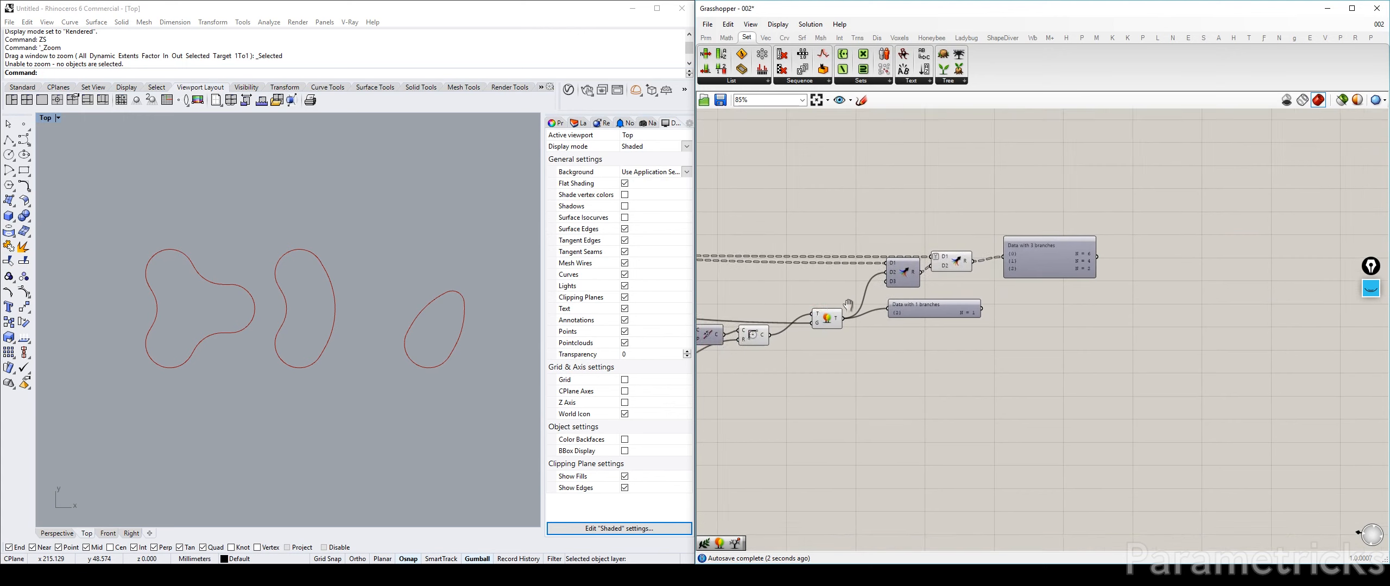
# Delete the Param Viewer attached to Match Tree and turn off the previews of Fillet and Match Tree.
pyautogui.moveTo(814, 280); pyautogui.dragTo(994, 281)
pyautogui.press('Delete')
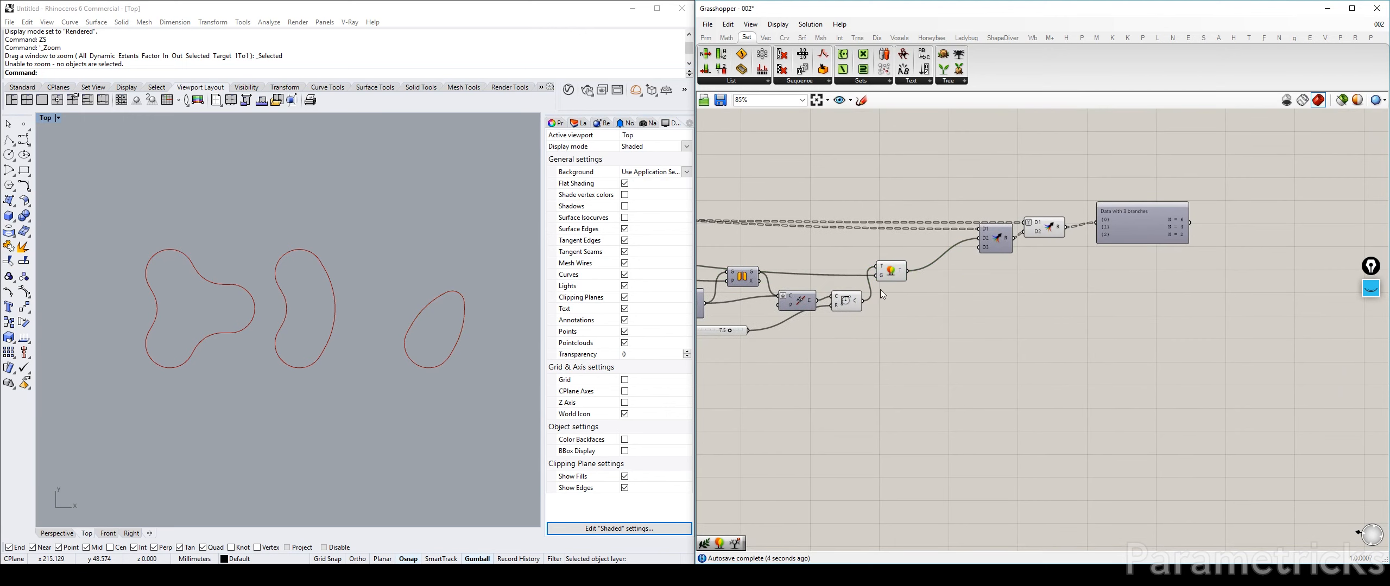
pyautogui.moveTo(905, 332); pyautogui.dragTo(795, 198)
pyautogui.middleClick(856, 189)
pyautogui.click(888, 163)
# Move the two Merge components and the Param Viewer closer to Match Tree, and delete the Param Viewer.
pyautogui.click(1167, 166)
pyautogui.moveTo(1151, 162); pyautogui.dragTo(972, 271)
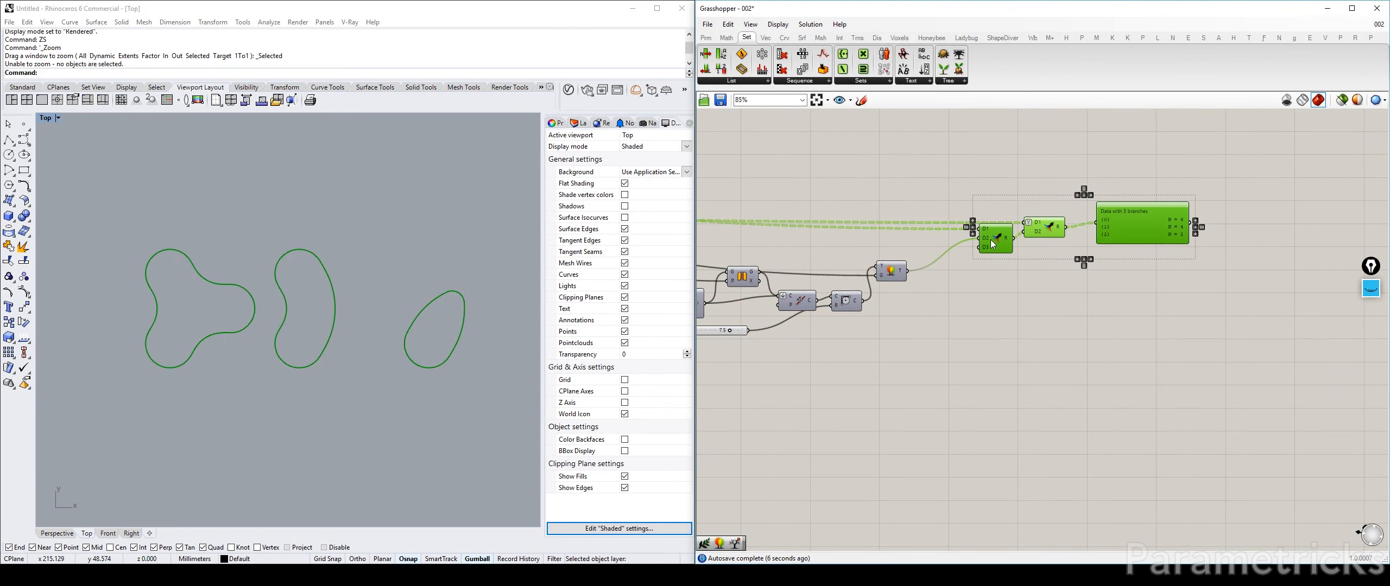
pyautogui.moveTo(997, 231)
pyautogui.mouseDown()
pyautogui.moveTo(947, 254)
pyautogui.moveTo(996, 238)
pyautogui.mouseUp()
pyautogui.click(987, 207)
pyautogui.click(1088, 247)
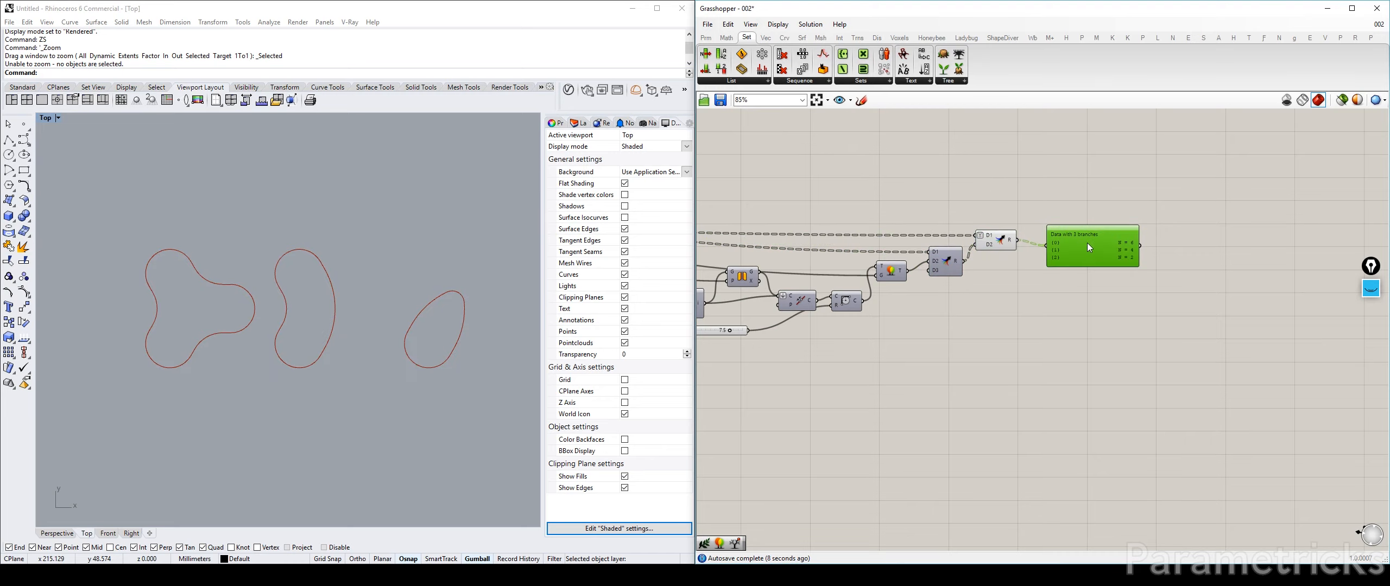
pyautogui.moveTo(1088, 247); pyautogui.dragTo(1065, 195)
pyautogui.scroll(5, 1065, 197)
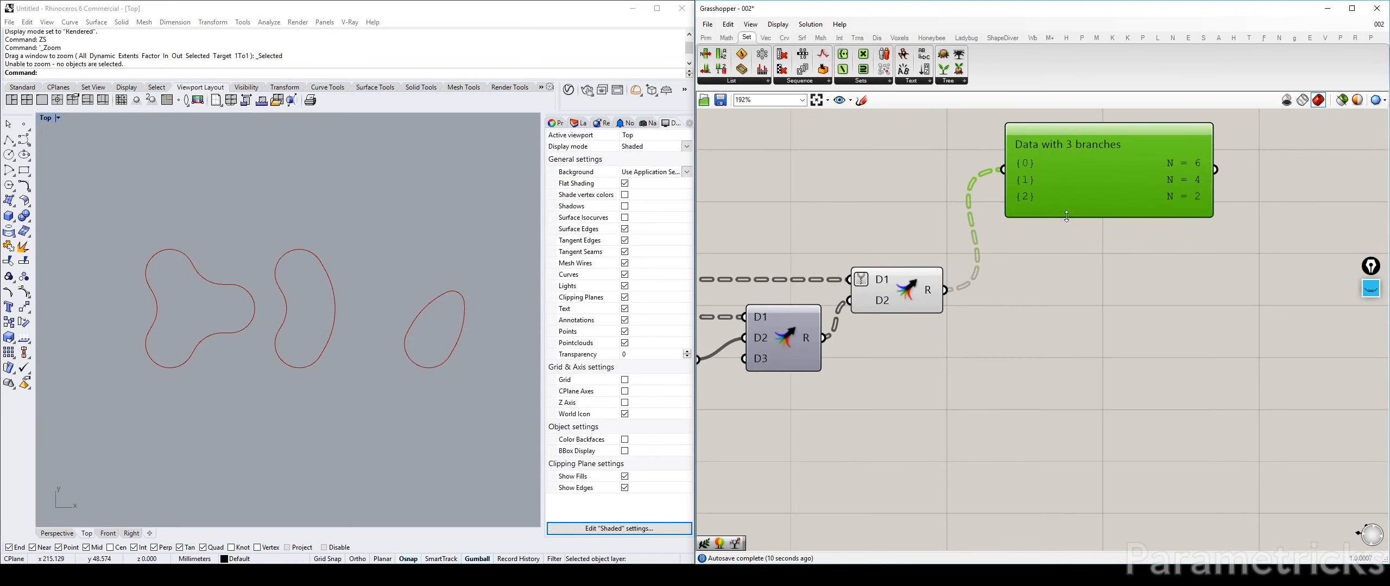
pyautogui.press('Delete')
pyautogui.scroll(-4, 1063, 223)
# Examine the outlines from the final Merge and the chain of components leading up to it.
pyautogui.click(980, 273)
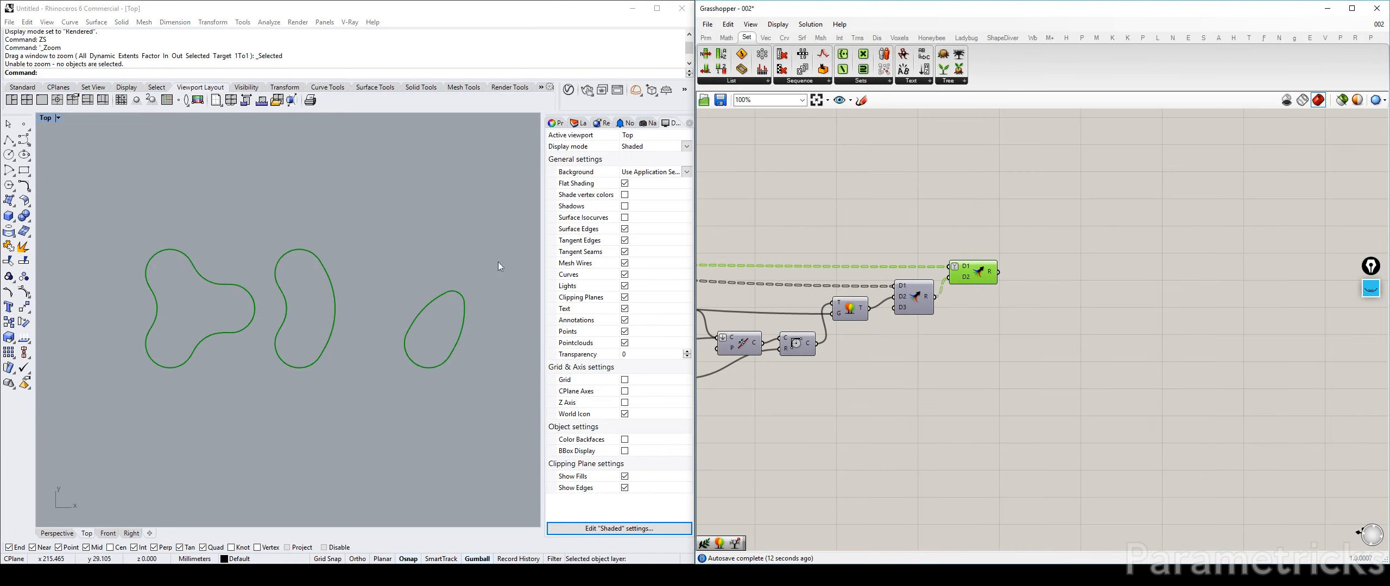
pyautogui.scroll(-5, 851, 190)
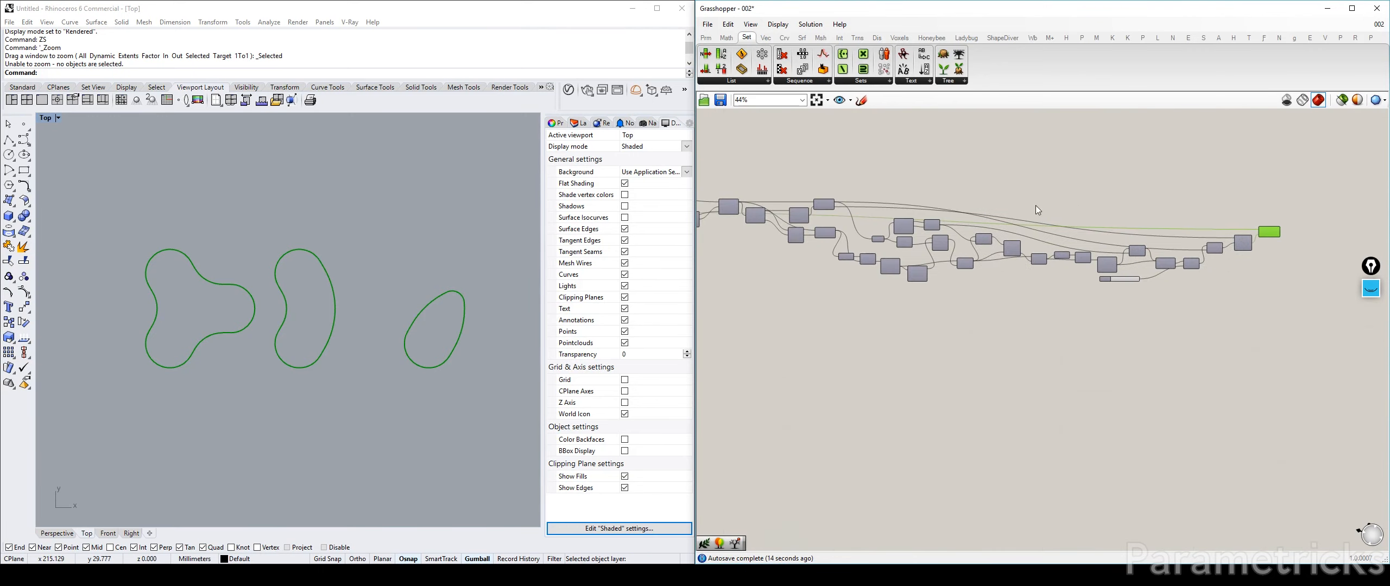
pyautogui.scroll(3, 901, 217)
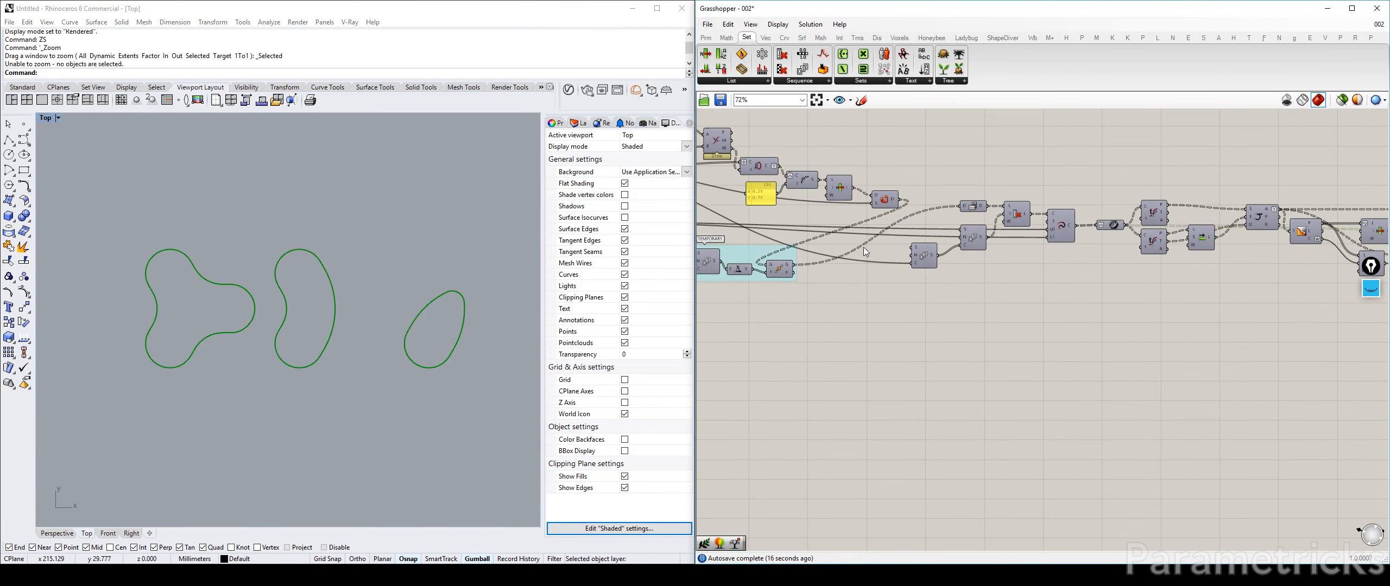
pyautogui.moveTo(1103, 235); pyautogui.dragTo(1050, 250, button='right')
pyautogui.moveTo(1330, 229); pyautogui.dragTo(872, 241, button='right')
pyautogui.scroll(2, 1166, 262)
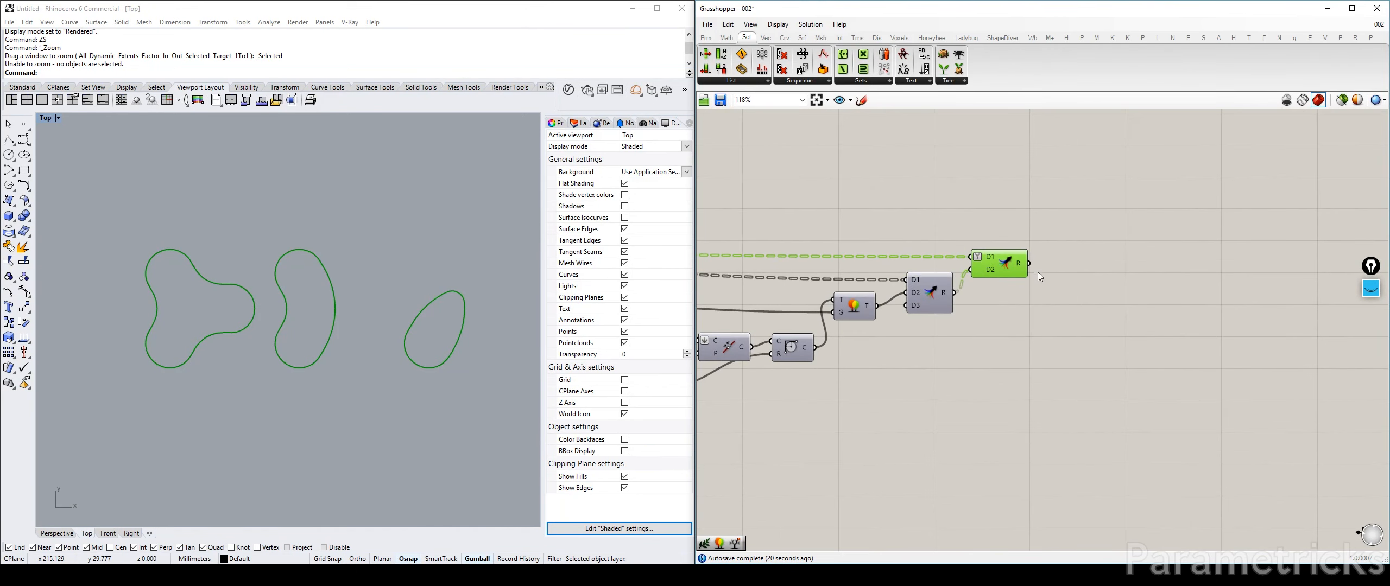
pyautogui.scroll(2, 894, 275)
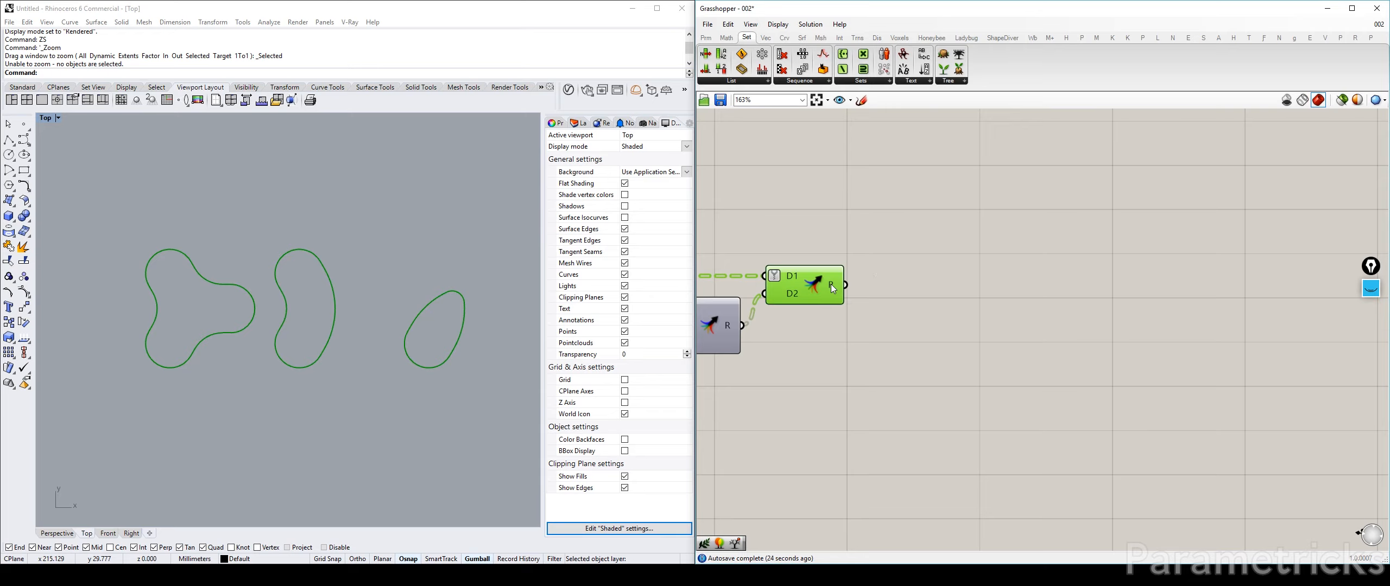
pyautogui.click(924, 279)
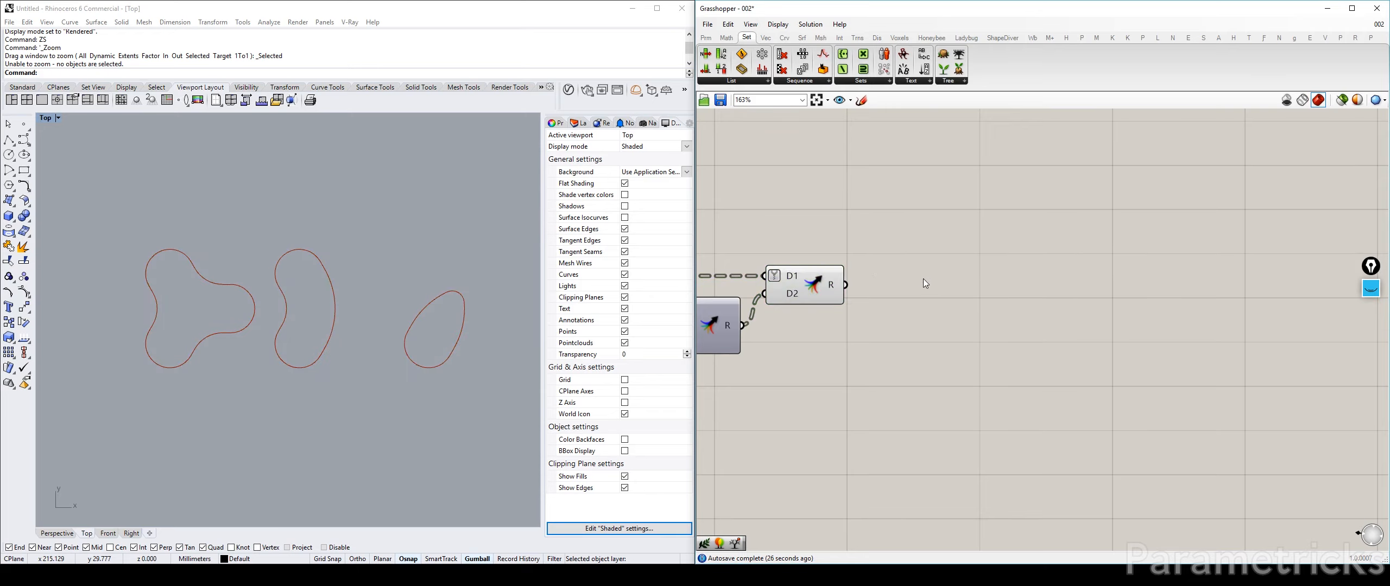
pyautogui.scroll(-5, 923, 278)
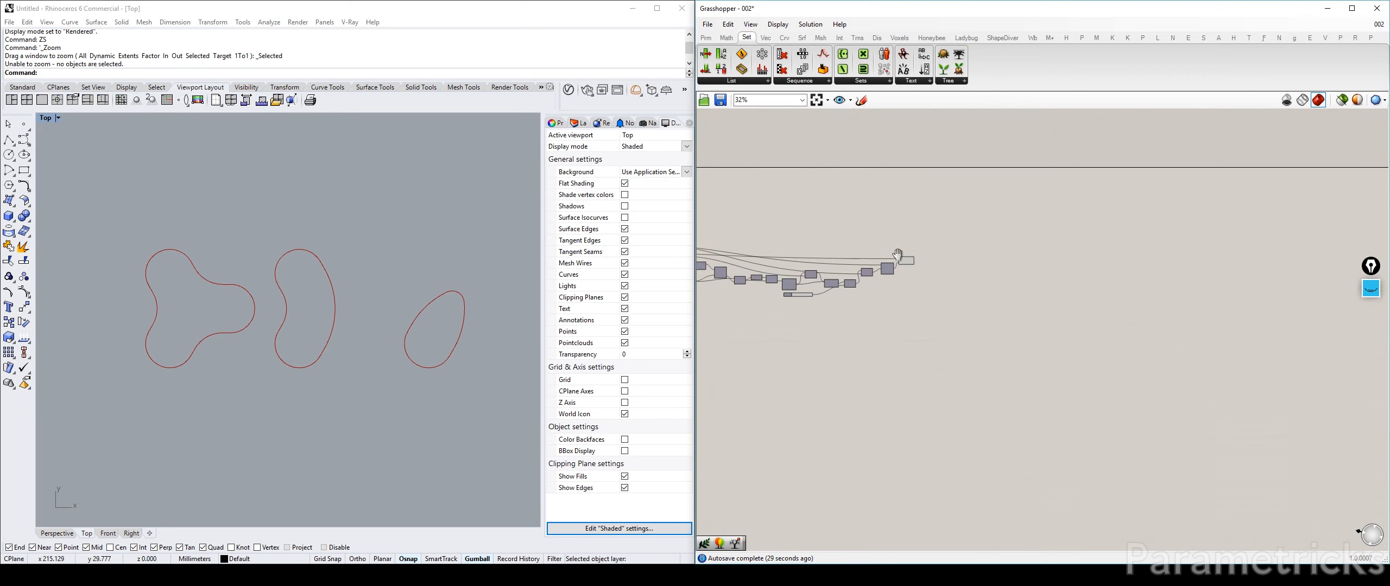
pyautogui.scroll(4, 906, 262)
pyautogui.doubleClick(1012, 223)
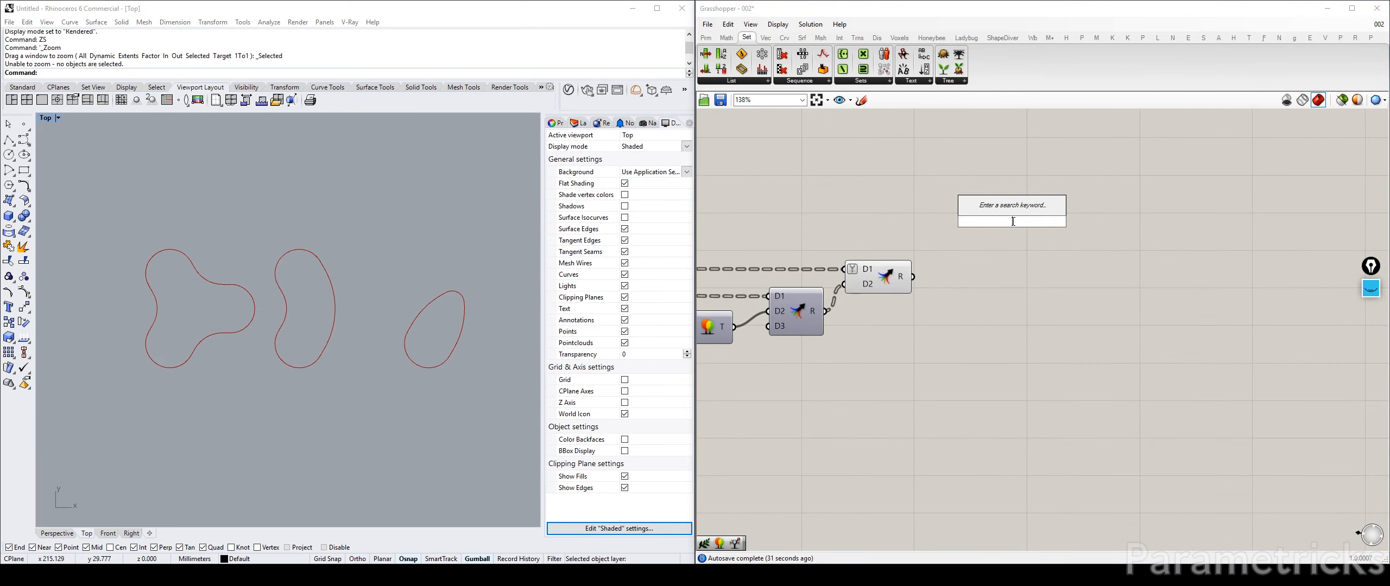
pyautogui.write('explode')
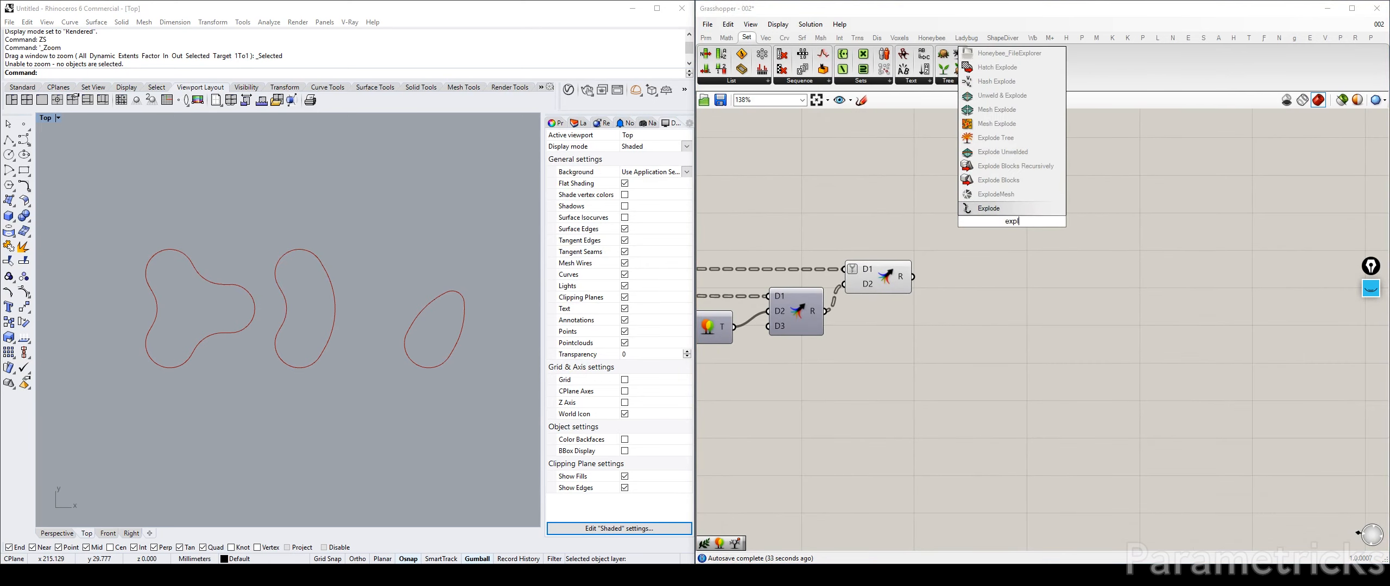
pyautogui.press('Up')
pyautogui.press('Up')
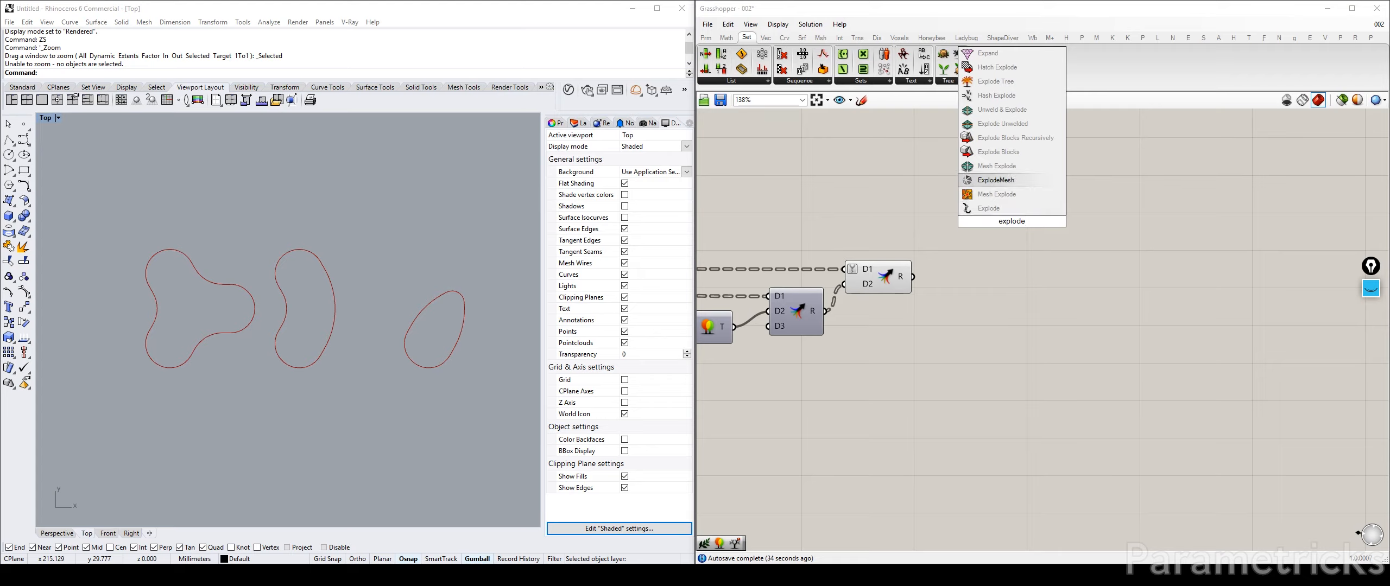
pyautogui.press('Escape')
pyautogui.doubleClick(986, 282)
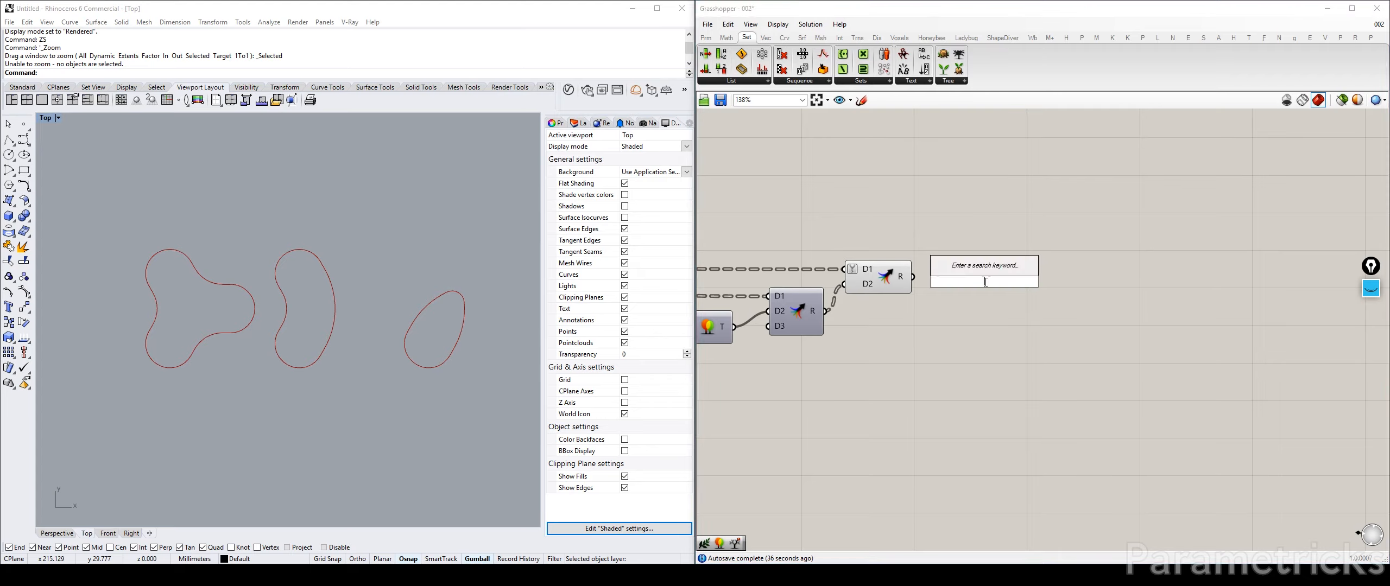
pyautogui.write('crvb')
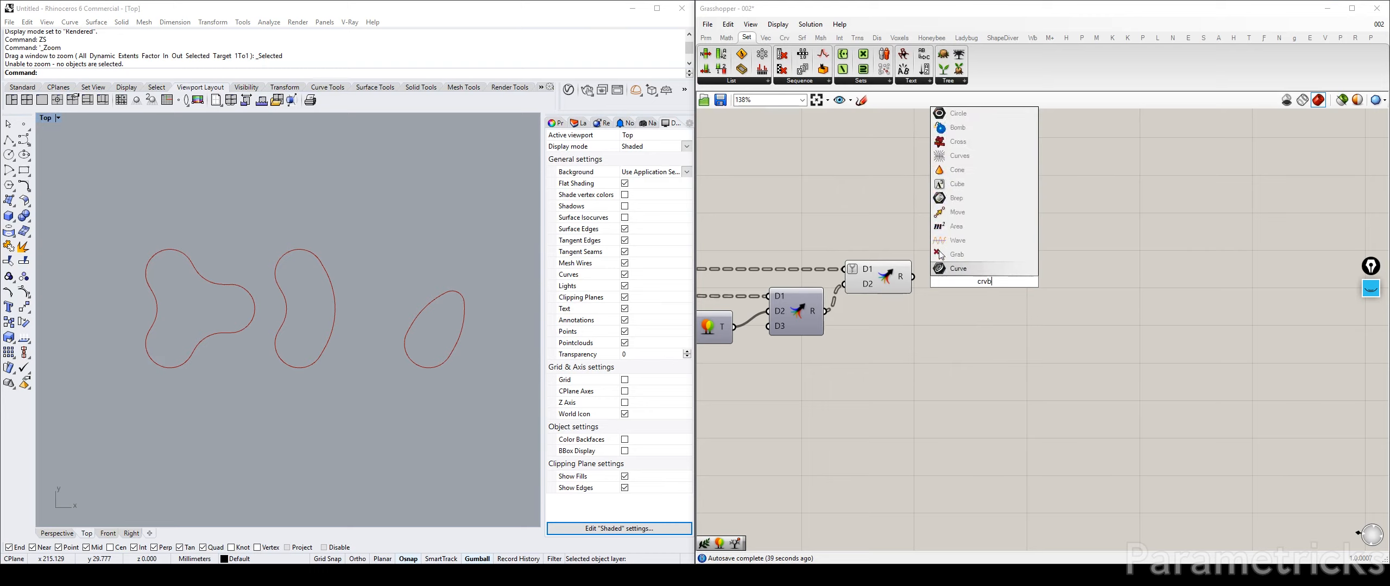
pyautogui.press('Escape')
# Add a Curve parameter after the final Merge and feed it from the Merge's R output.
pyautogui.doubleClick(975, 268)
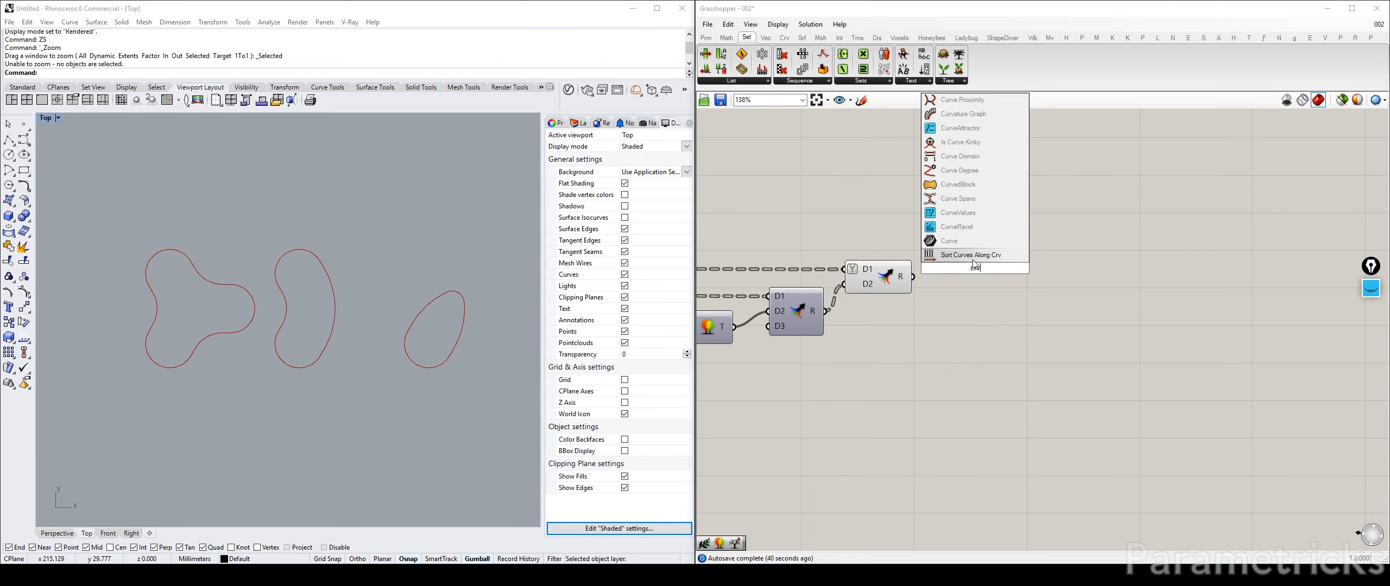
pyautogui.press('Return')
pyautogui.moveTo(953, 270); pyautogui.dragTo(997, 276)
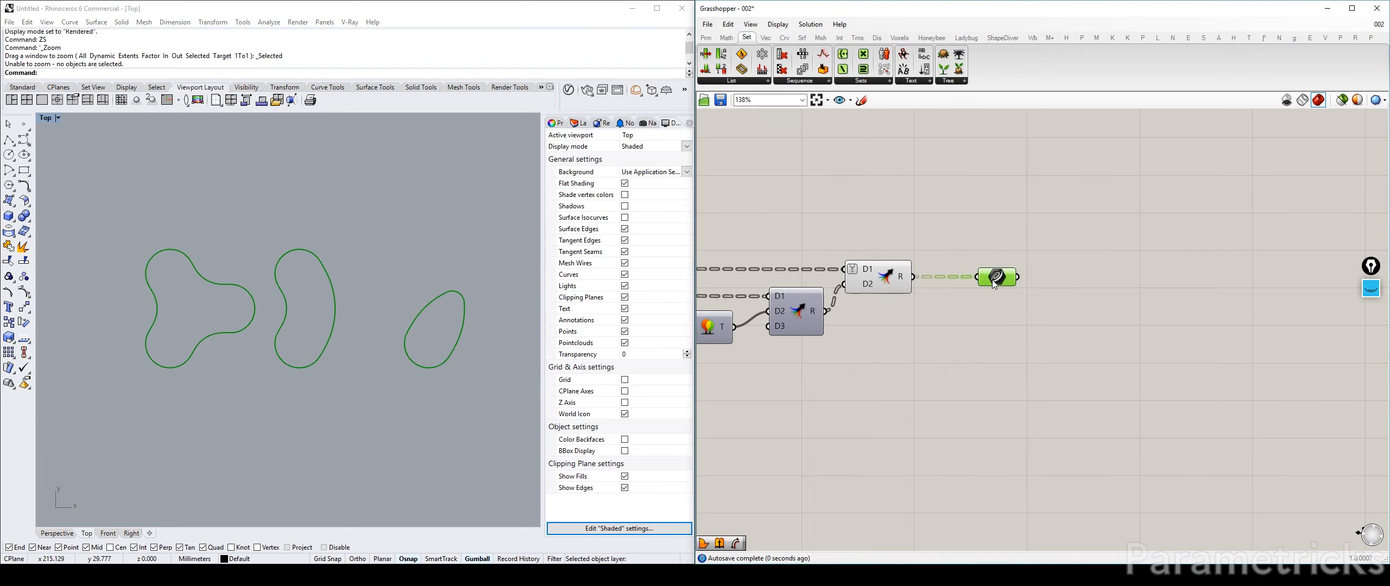
# Rename the Curve parameter as MAIN SETTING OUT OUTLINE and turn off the final Merge's preview.
pyautogui.rightClick(995, 278)
pyautogui.click(1112, 287)
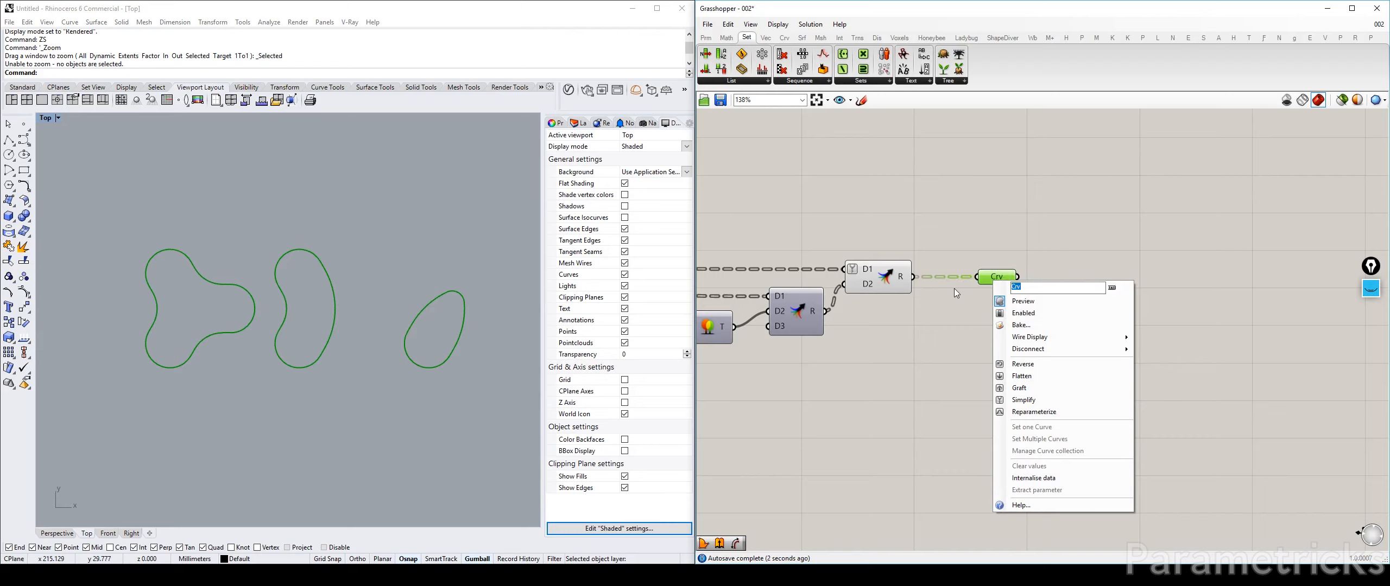
pyautogui.write('MAIN SETTING OUT  CURVES')
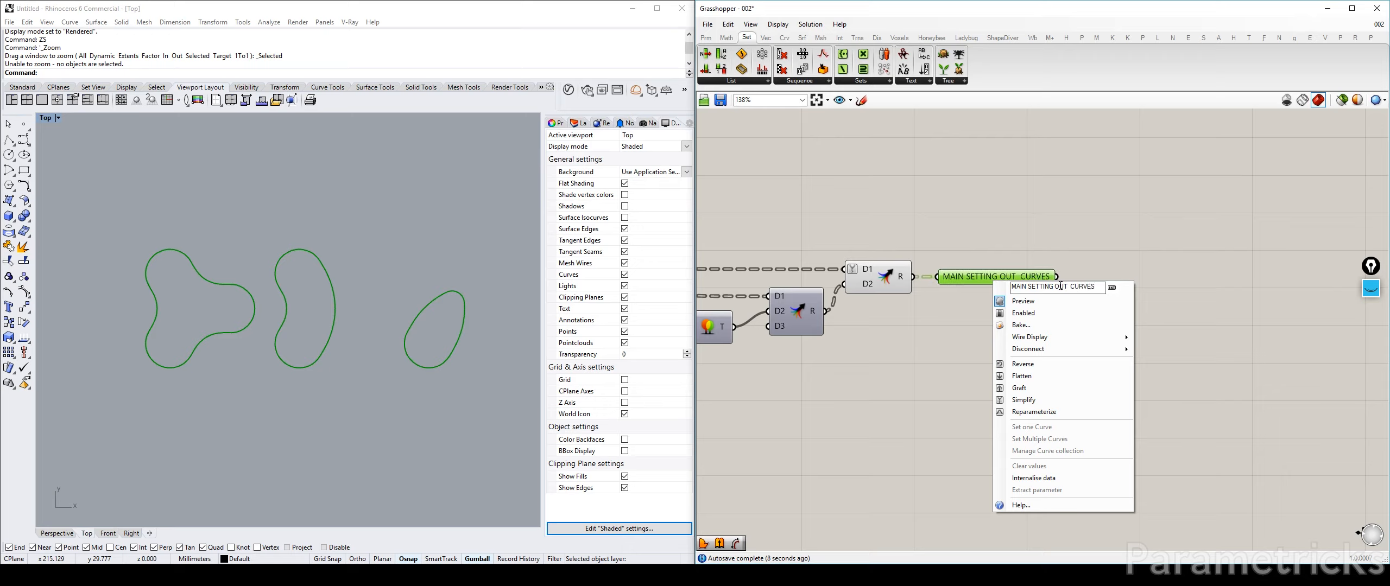
pyautogui.hotkey('ctrl', 'shift', 'Left')
pyautogui.write('OUTL')
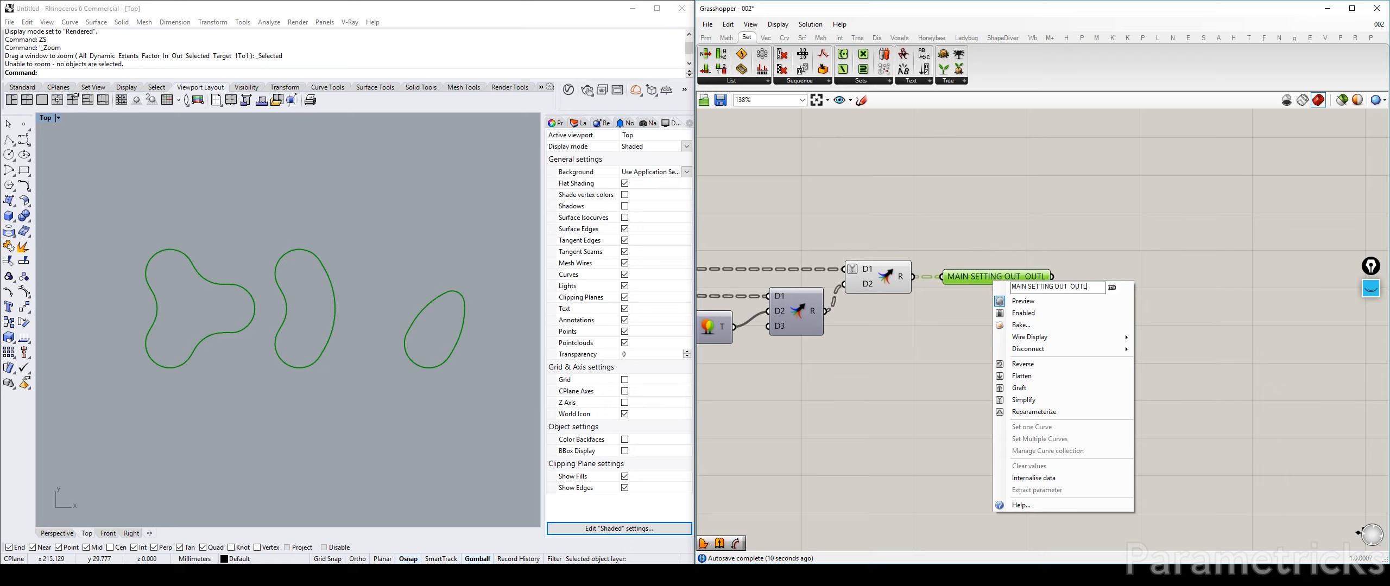
pyautogui.write('INE')
pyautogui.click(1138, 217)
pyautogui.click(897, 288)
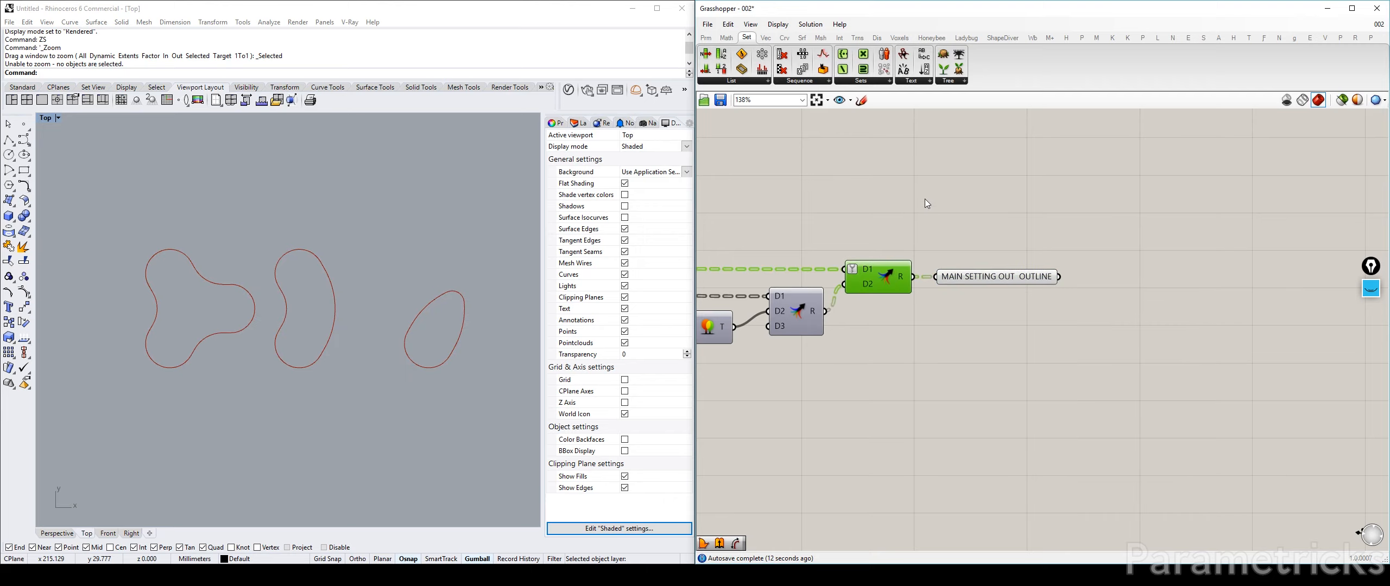
pyautogui.click(975, 245)
# Add the scribble heading MAIN PARAMETERS at size 50 between the World One panel and the radius sliders.
pyautogui.scroll(-5, 948, 237)
pyautogui.scroll(-3, 948, 238)
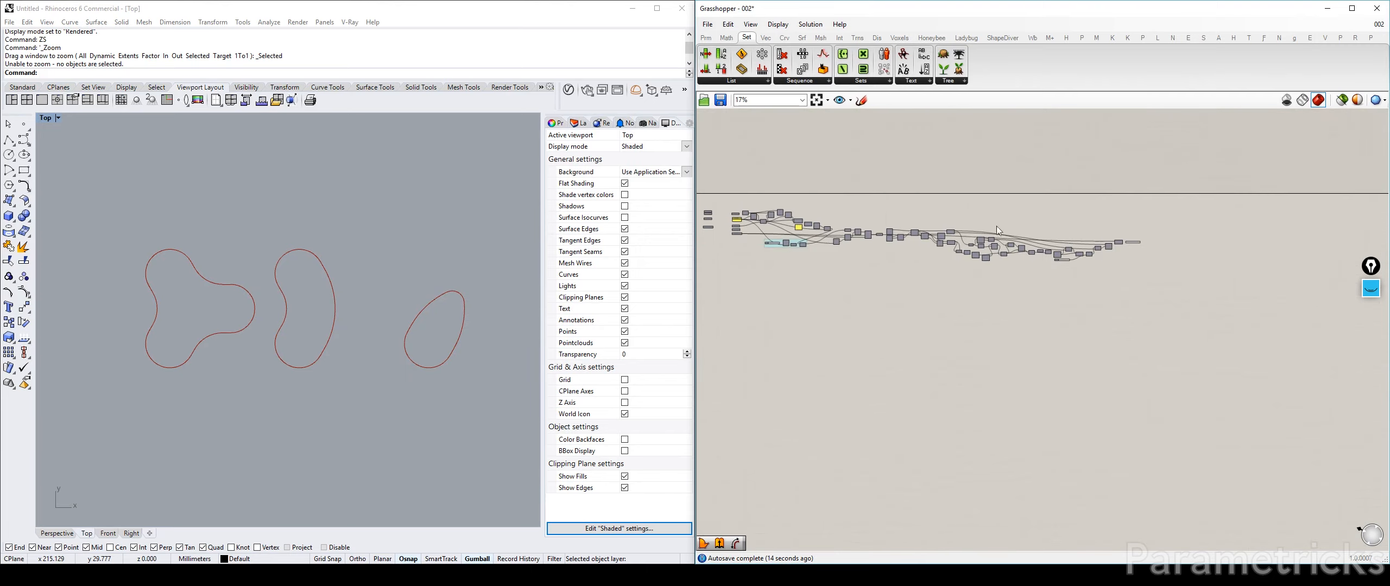
pyautogui.scroll(7, 804, 200)
pyautogui.moveTo(801, 195); pyautogui.dragTo(1026, 195, button='right')
pyautogui.scroll(1, 923, 239)
pyautogui.doubleClick(860, 228)
pyautogui.write('MAIN PARAMETERS')
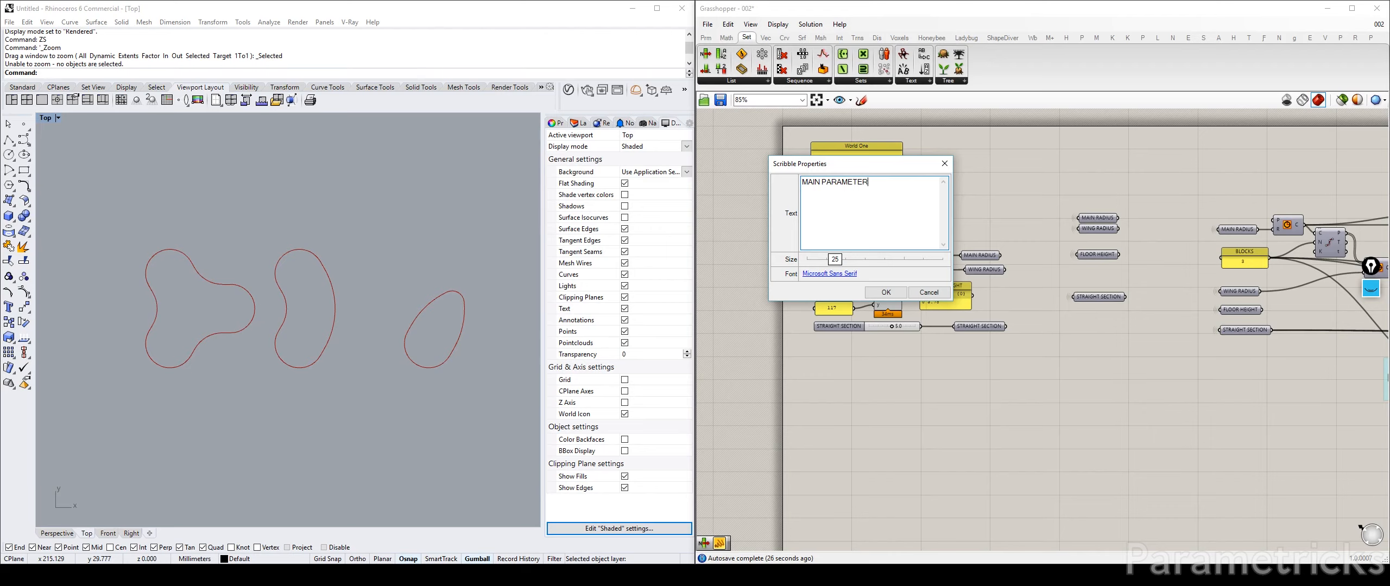
pyautogui.doubleClick(869, 264)
pyautogui.write('50')
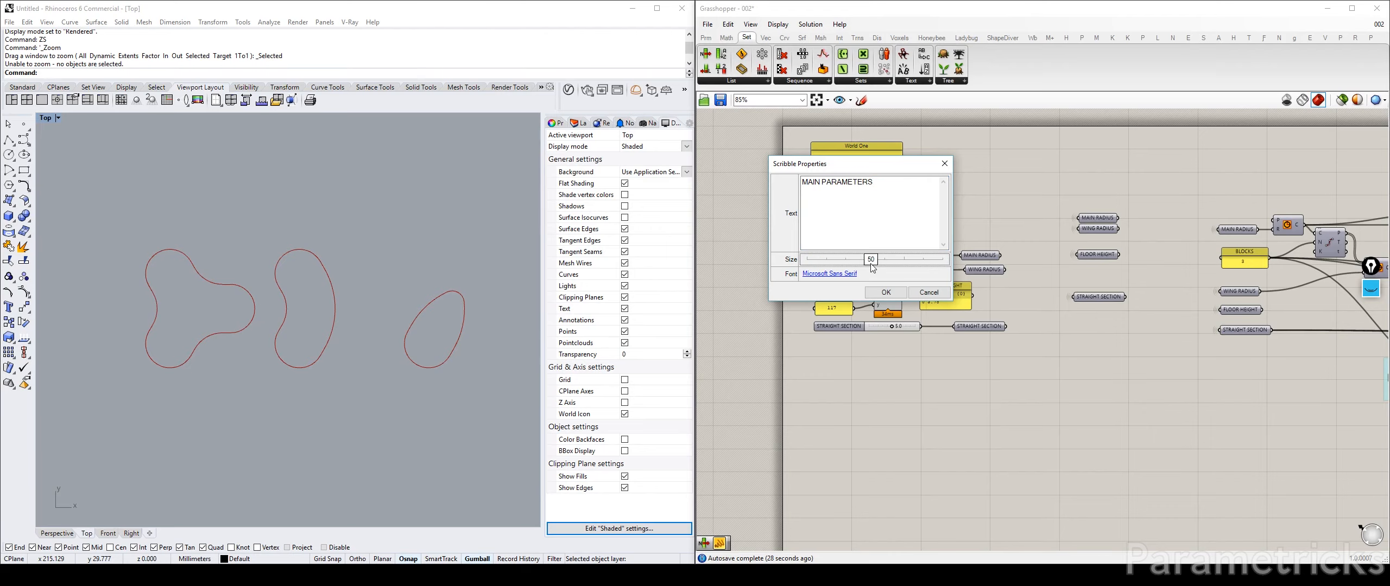
pyautogui.click(891, 296)
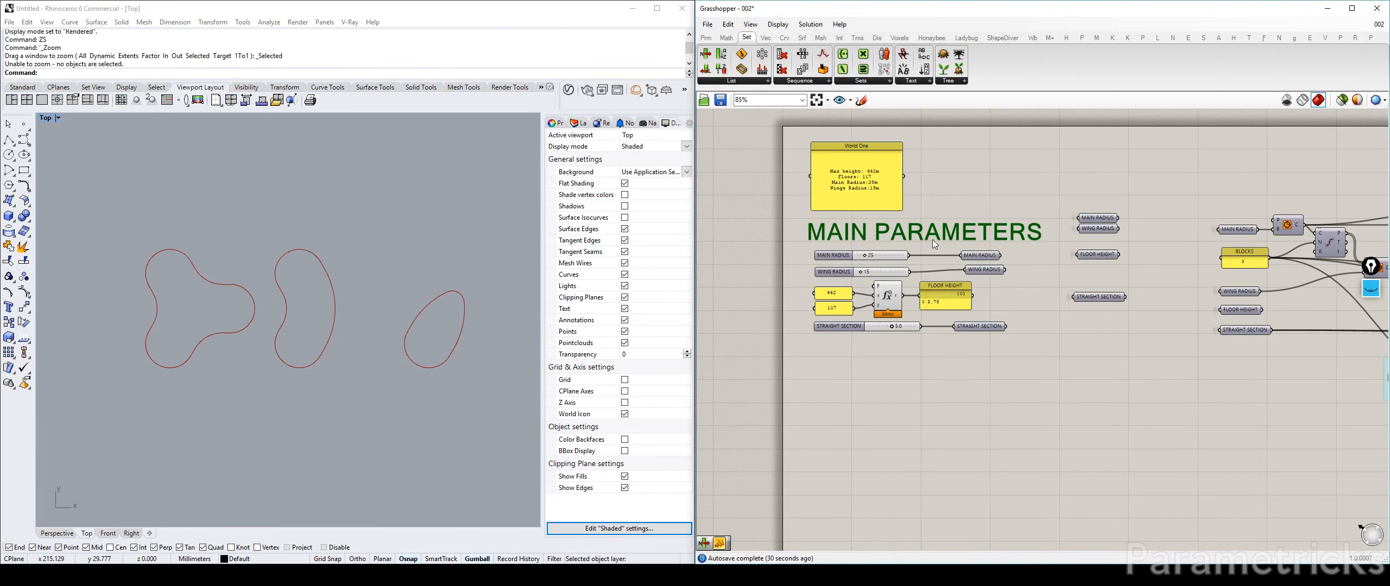
# Group the World One panel, the MAIN PARAMETERS heading, and the input sliders with their named parameters.
pyautogui.moveTo(931, 239); pyautogui.dragTo(877, 223, button='right')
pyautogui.moveTo(991, 333); pyautogui.dragTo(707, 119)
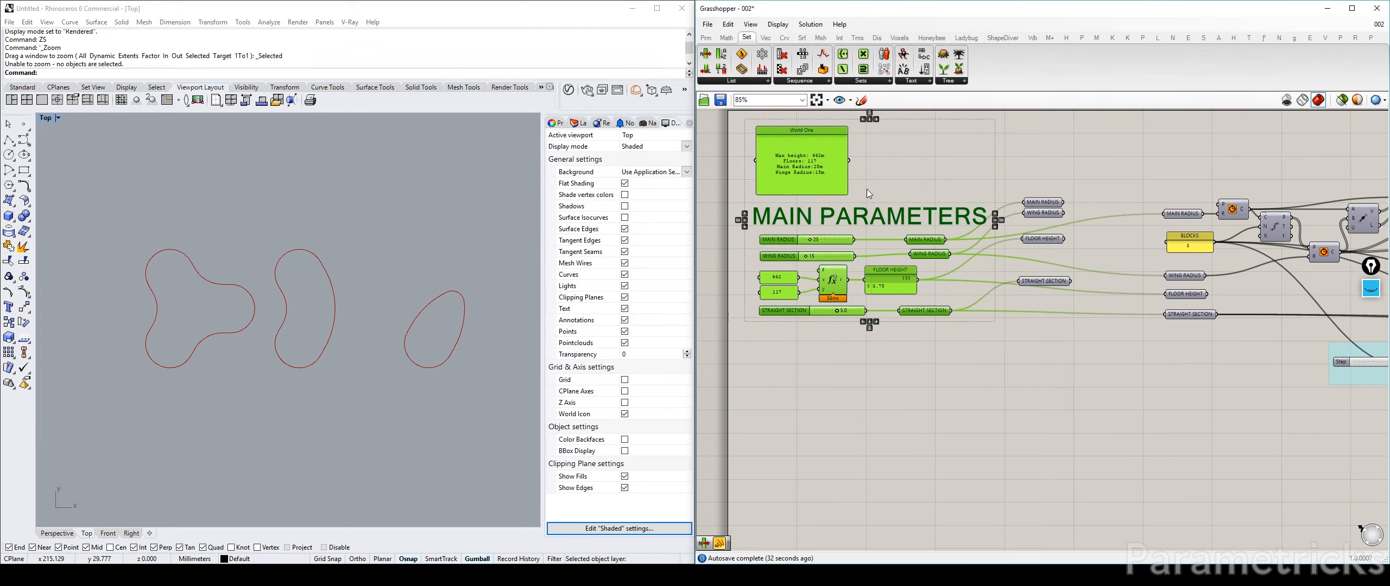
pyautogui.hotkey('ctrl', 'g')
# Align the four loose radius, floor height and straight section parameters beside the MAIN PARAMETERS group in one vertical column.
pyautogui.moveTo(996, 184); pyautogui.dragTo(953, 199, button='right')
pyautogui.moveTo(1030, 202); pyautogui.dragTo(985, 348)
pyautogui.hotkey('ctrl', 'g')
pyautogui.moveTo(1065, 192); pyautogui.dragTo(950, 207, button='right')
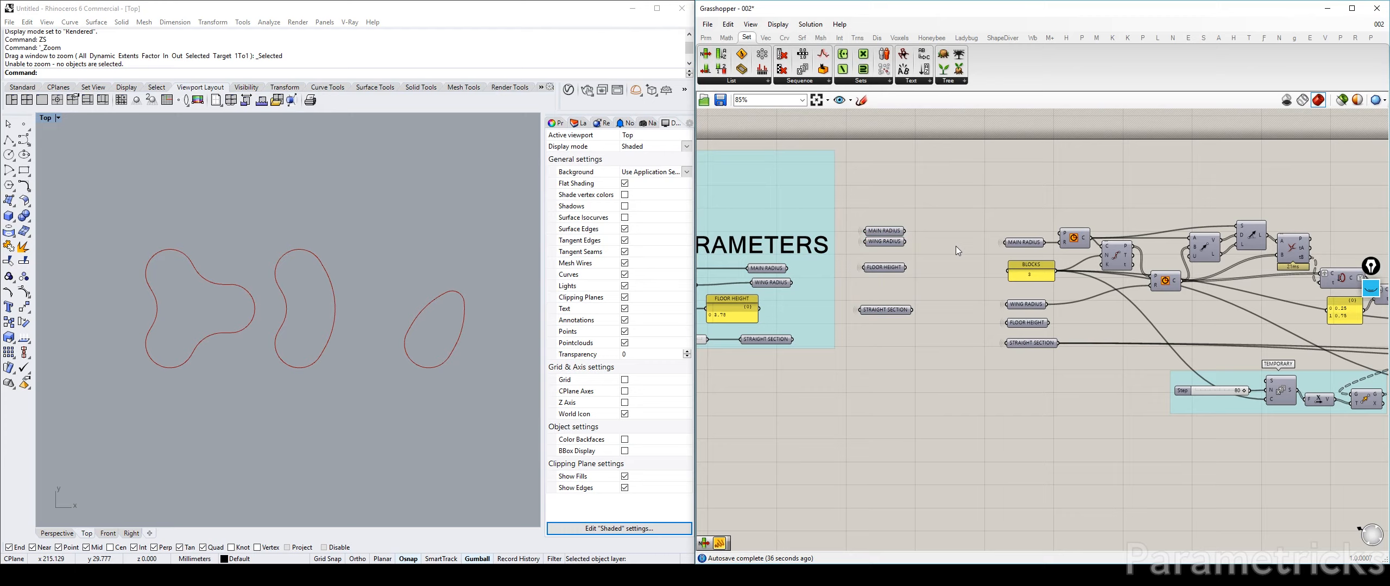
pyautogui.moveTo(874, 241); pyautogui.dragTo(873, 216)
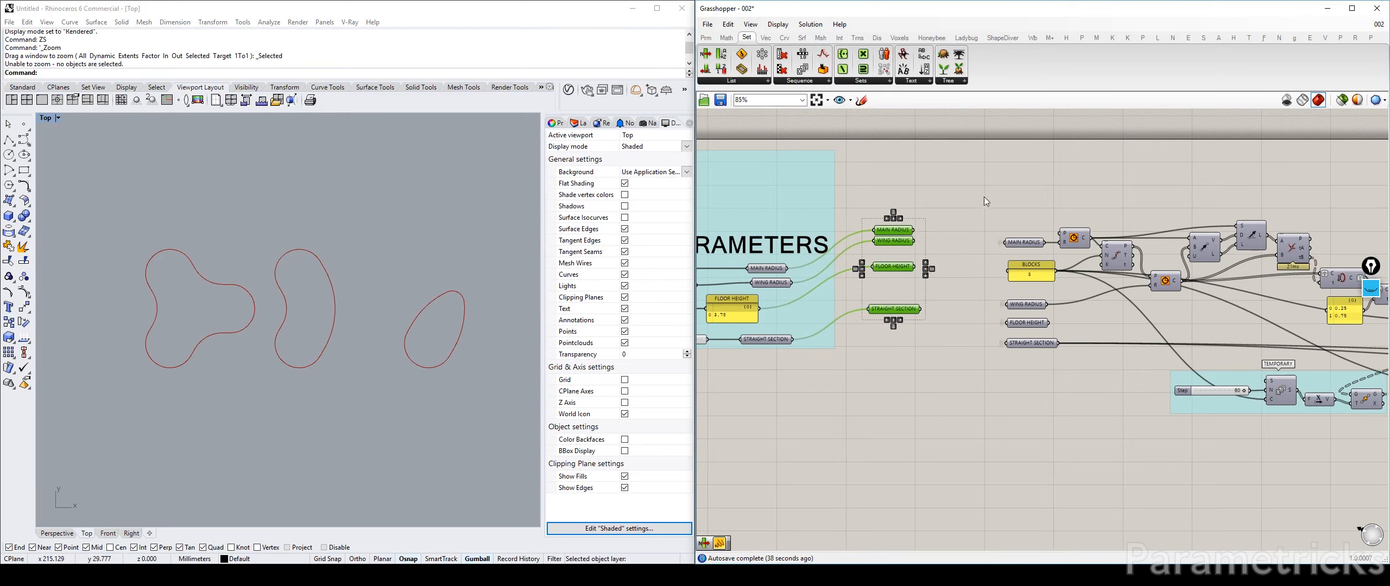
# Group all components of the outline definition, from the input parameters and BLOCKS panel through to the MAIN SETTING OUT OUTLINE parameter.
pyautogui.scroll(-6, 949, 180)
pyautogui.moveTo(1105, 179); pyautogui.dragTo(1057, 180, button='right')
pyautogui.moveTo(1308, 147); pyautogui.dragTo(772, 282)
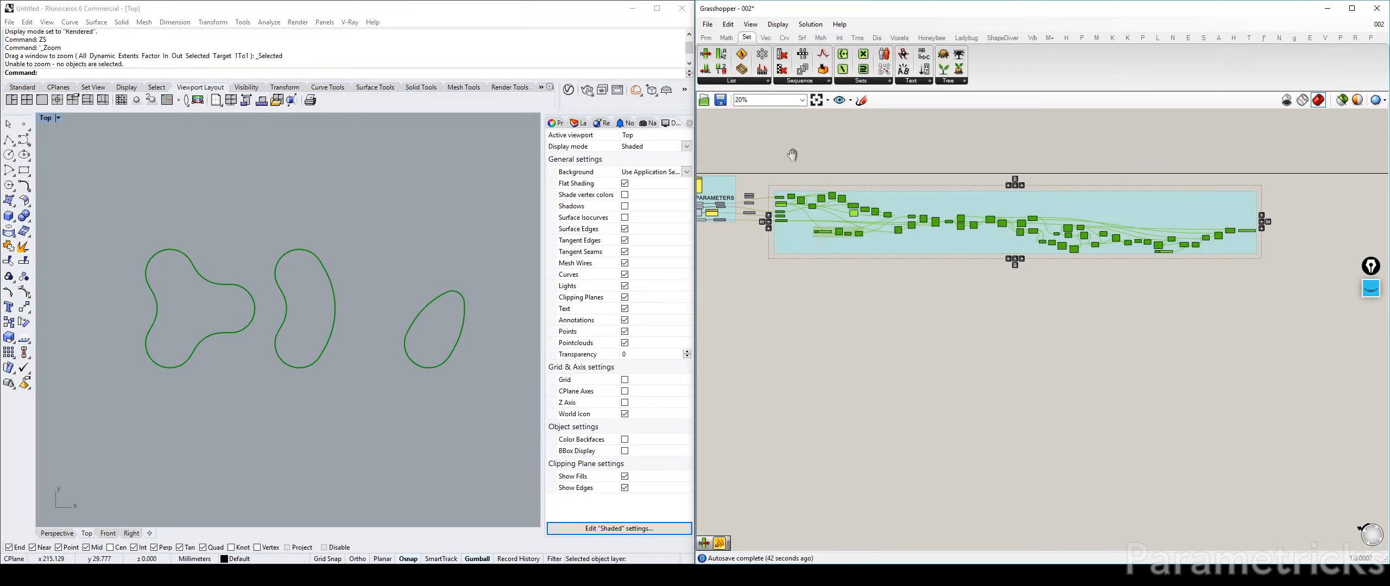
# Copy the MAIN PARAMETERS heading above the start of the outline definition and add it to that group.
pyautogui.scroll(2, 801, 221)
pyautogui.moveTo(793, 155); pyautogui.dragTo(900, 136, button='right')
pyautogui.click(795, 214)
pyautogui.click(796, 216)
pyautogui.scroll(5, 923, 196)
pyautogui.hotkey('ctrl', 'v')
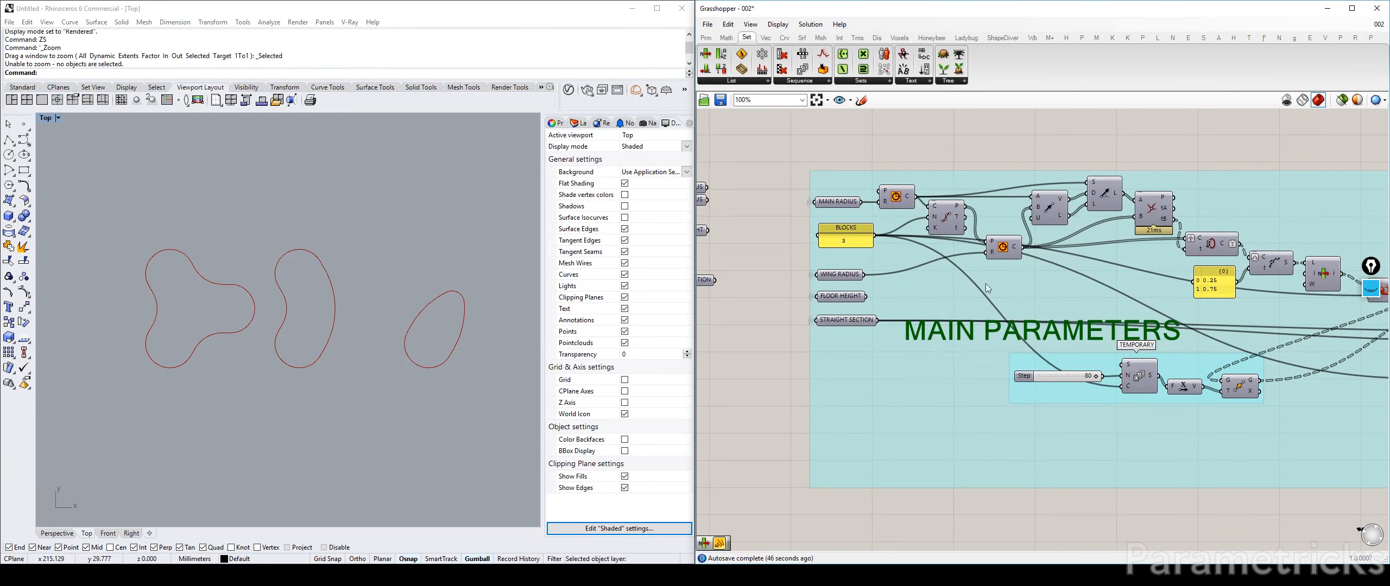
pyautogui.moveTo(986, 338); pyautogui.dragTo(901, 172)
pyautogui.rightClick(948, 188)
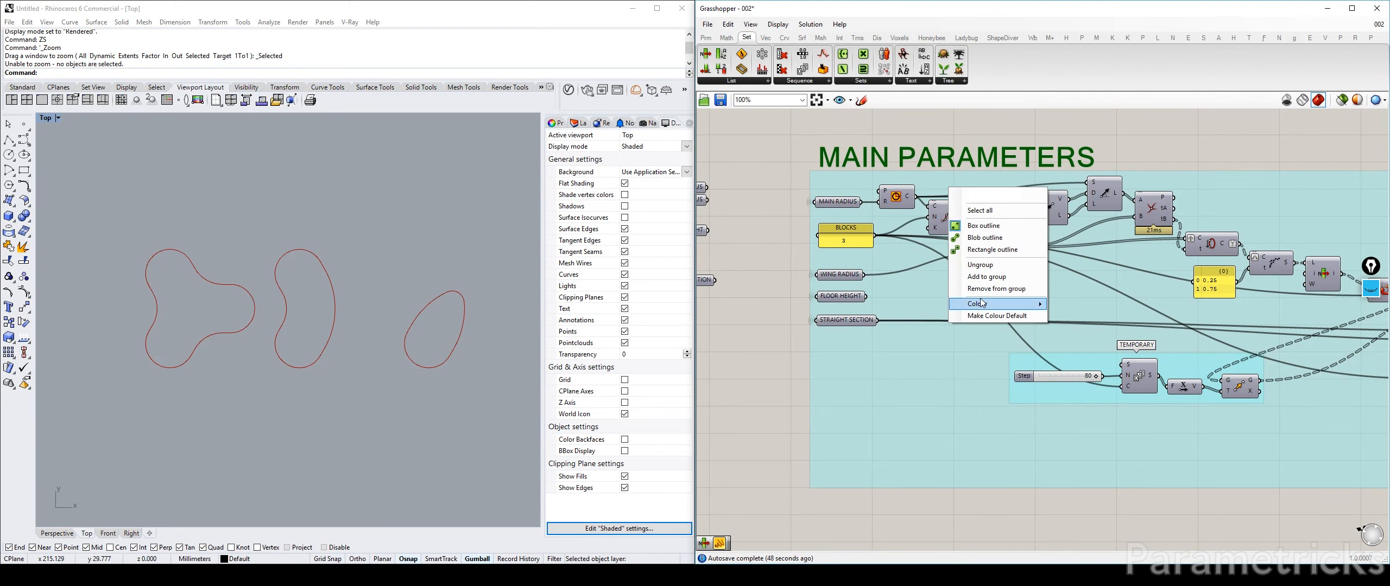
pyautogui.click(998, 278)
# Change the copied heading's text to MAIN SETTING OUT OUTLINE.
pyautogui.moveTo(936, 178); pyautogui.dragTo(927, 235, button='right')
pyautogui.doubleClick(921, 216)
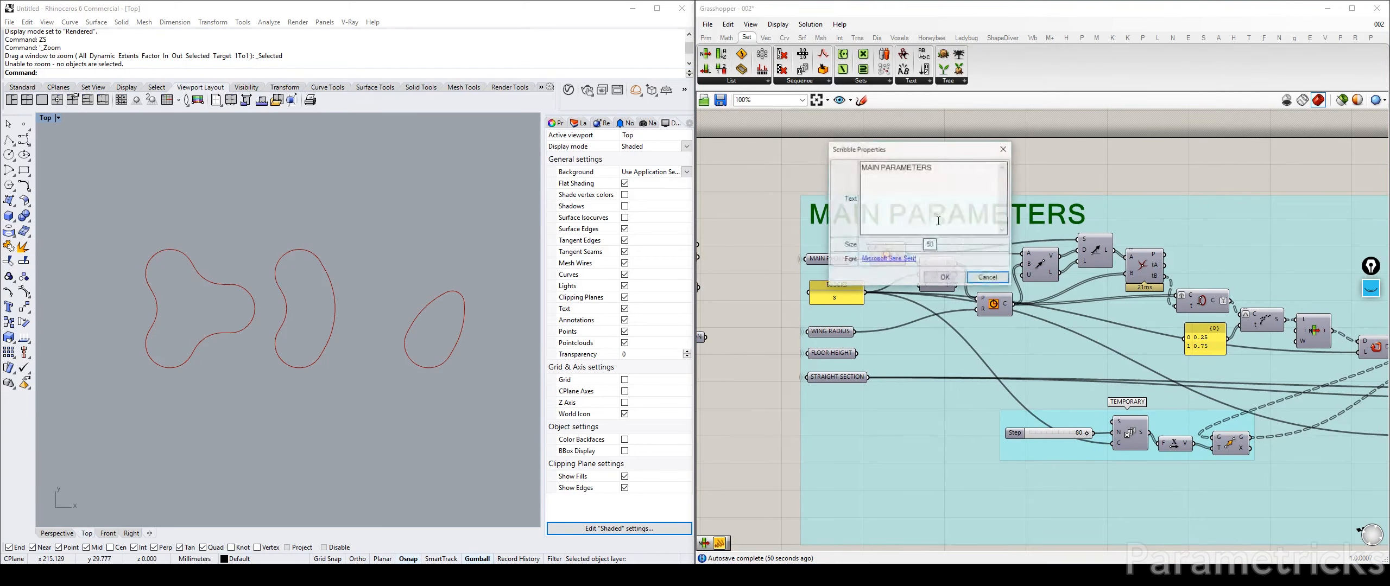
pyautogui.moveTo(931, 168); pyautogui.dragTo(878, 183)
pyautogui.write('SE')
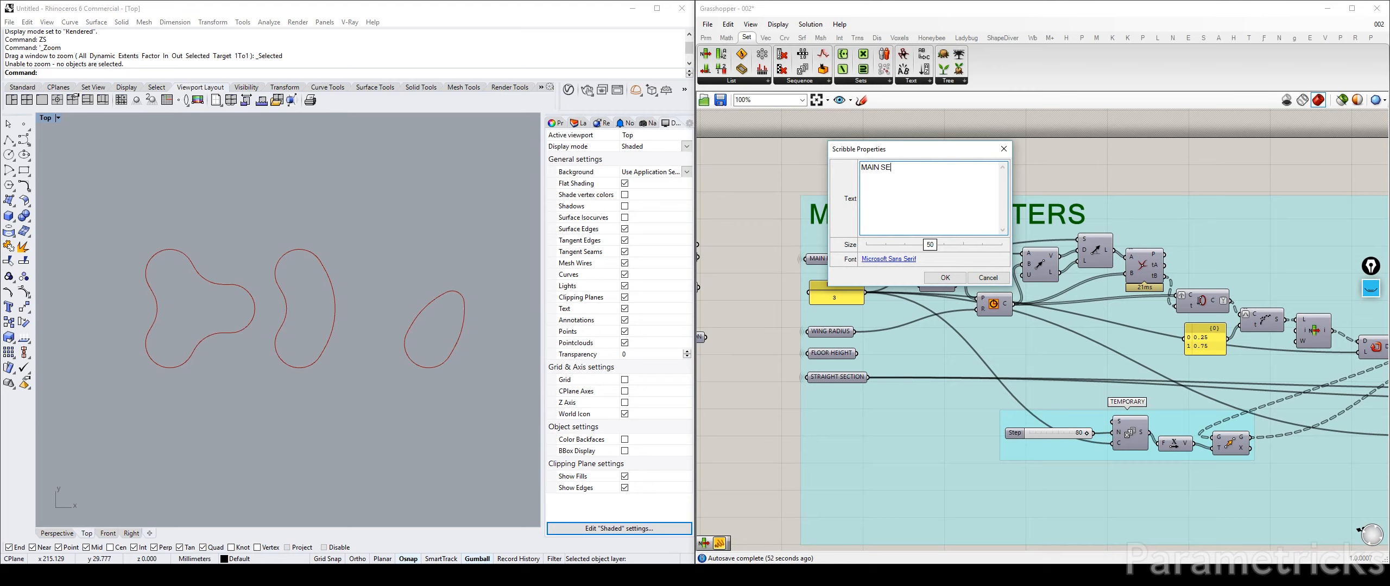
pyautogui.write('TTING OUT OTULINE')
pyautogui.press('BackSpace')
pyautogui.press('BackSpace')
pyautogui.press('BackSpace')
pyautogui.press('BackSpace')
pyautogui.press('BackSpace')
pyautogui.press('BackSpace')
pyautogui.write('UT;L')
pyautogui.write('LINE')
pyautogui.click(945, 278)
# Select the MAIN SETTING OUT OUTLINE parameter at the end of the outline group to highlight its curves.
pyautogui.scroll(-4, 1046, 272)
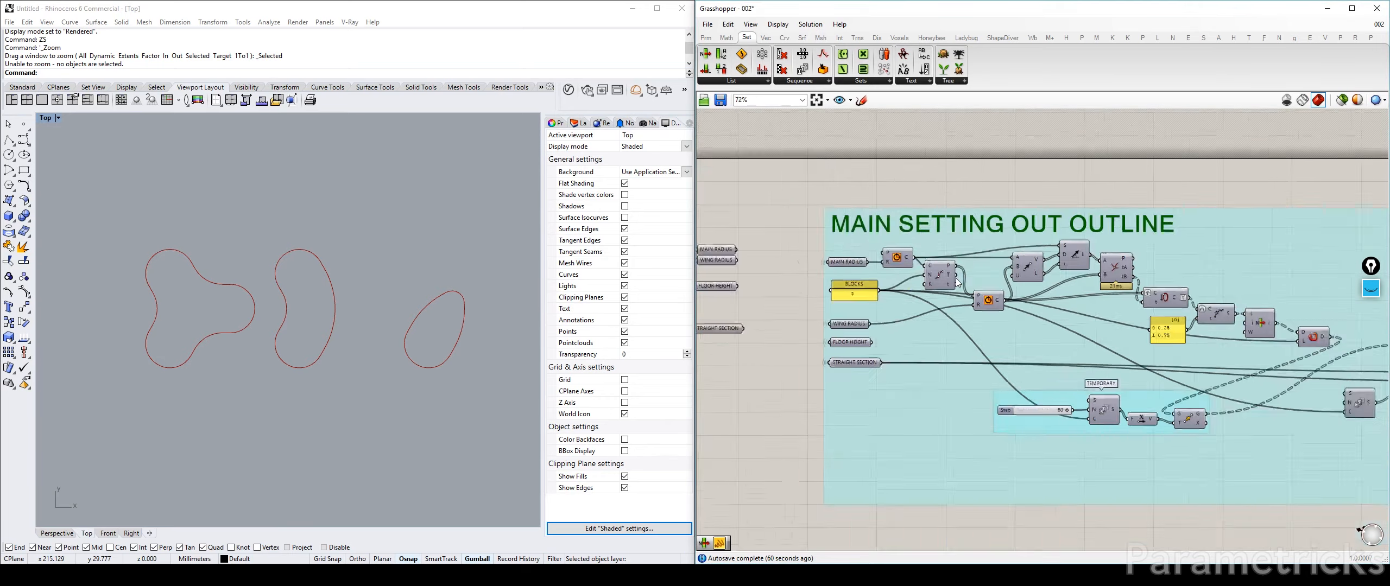
pyautogui.moveTo(1161, 268); pyautogui.dragTo(1153, 250)
pyautogui.moveTo(1288, 250); pyautogui.dragTo(923, 249, button='right')
pyautogui.moveTo(1241, 269); pyautogui.dragTo(699, 247, button='right')
pyautogui.scroll(3, 1081, 302)
pyautogui.click(991, 313)
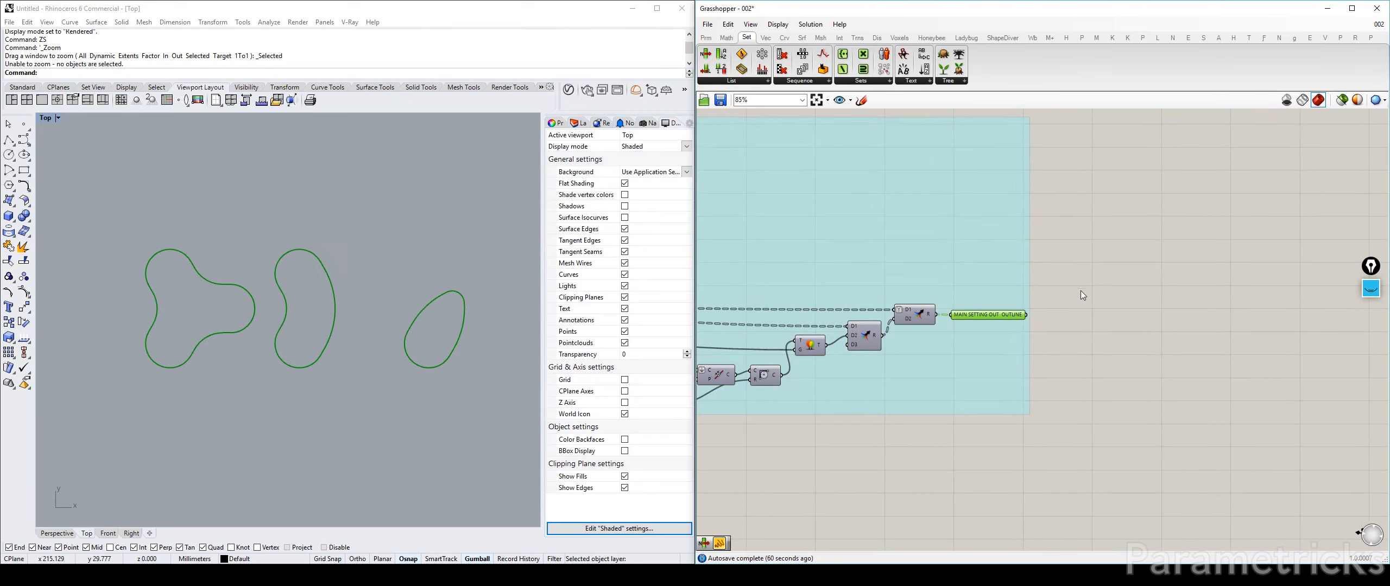
# Deselect the MAIN SETTING OUT OUTLINE parameter and nudge it slightly farther from the final merge component.
pyautogui.moveTo(1064, 295); pyautogui.dragTo(1176, 275, button='right')
pyautogui.scroll(-3, 1065, 255)
pyautogui.scroll(-2, 847, 264)
pyautogui.moveTo(851, 270); pyautogui.dragTo(1056, 270, button='right')
pyautogui.scroll(5, 1057, 272)
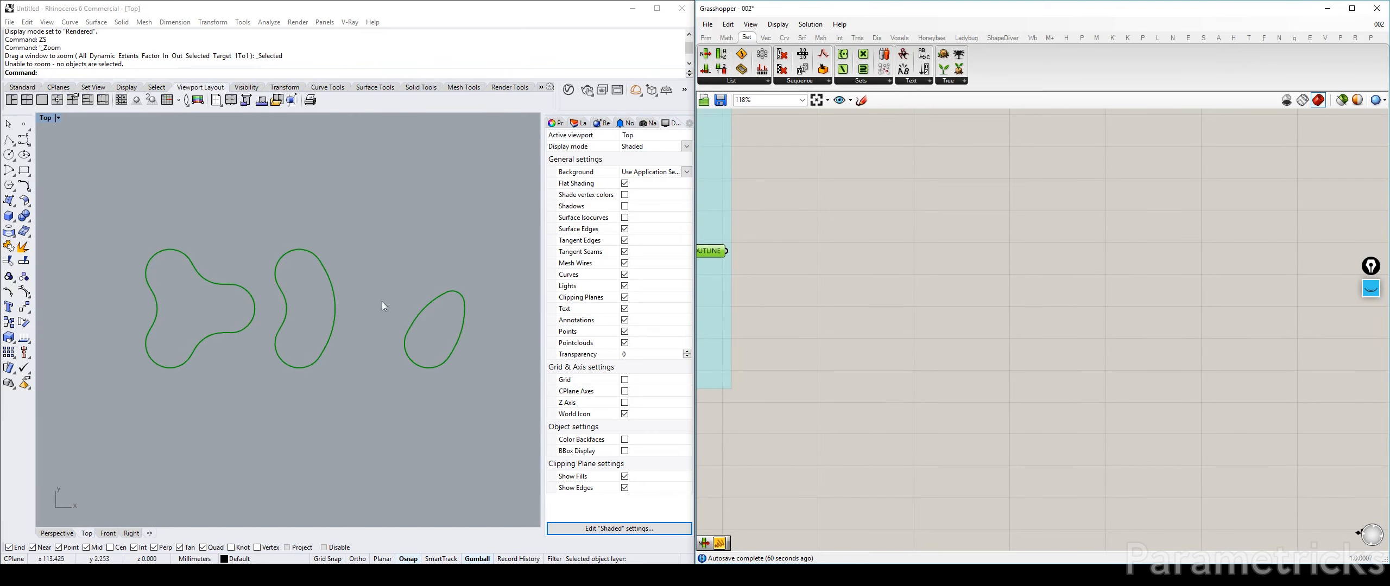
pyautogui.click(967, 235)
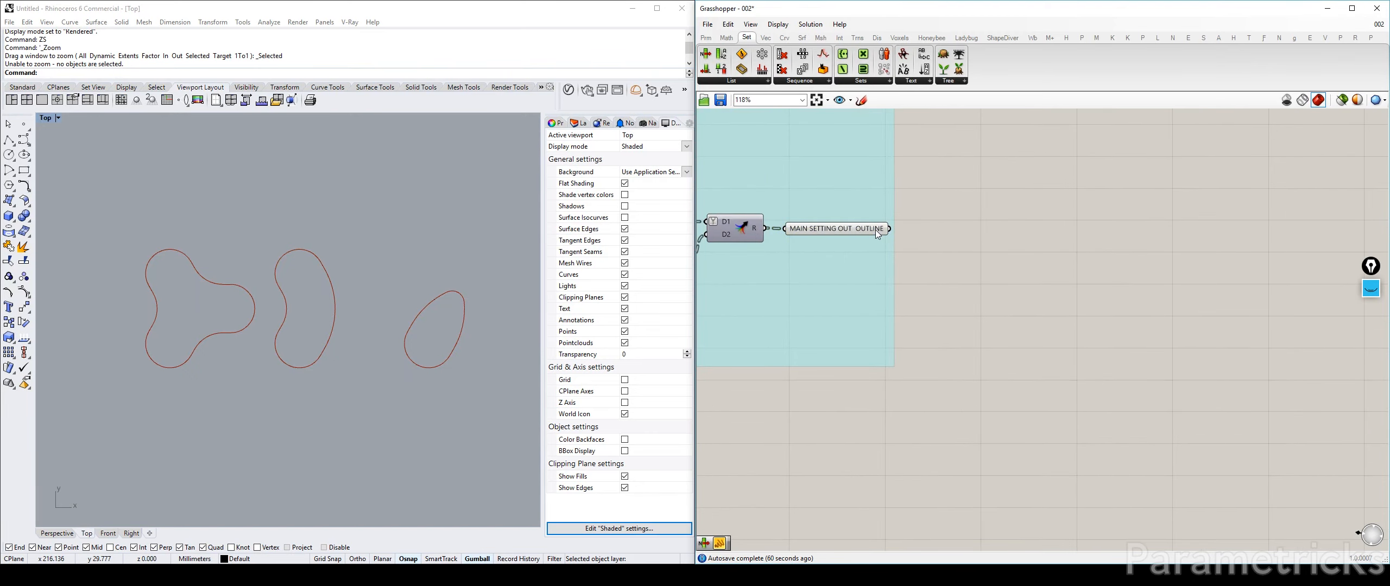
pyautogui.moveTo(832, 230); pyautogui.dragTo(836, 230)
# Highlight the MAIN SETTING OUT OUTLINE curves and examine the tower floor outlines up close in Rhino's Top viewport.
pyautogui.scroll(6, 293, 252)
pyautogui.moveTo(298, 246); pyautogui.dragTo(243, 246, button='right')
pyautogui.scroll(-6, 255, 246)
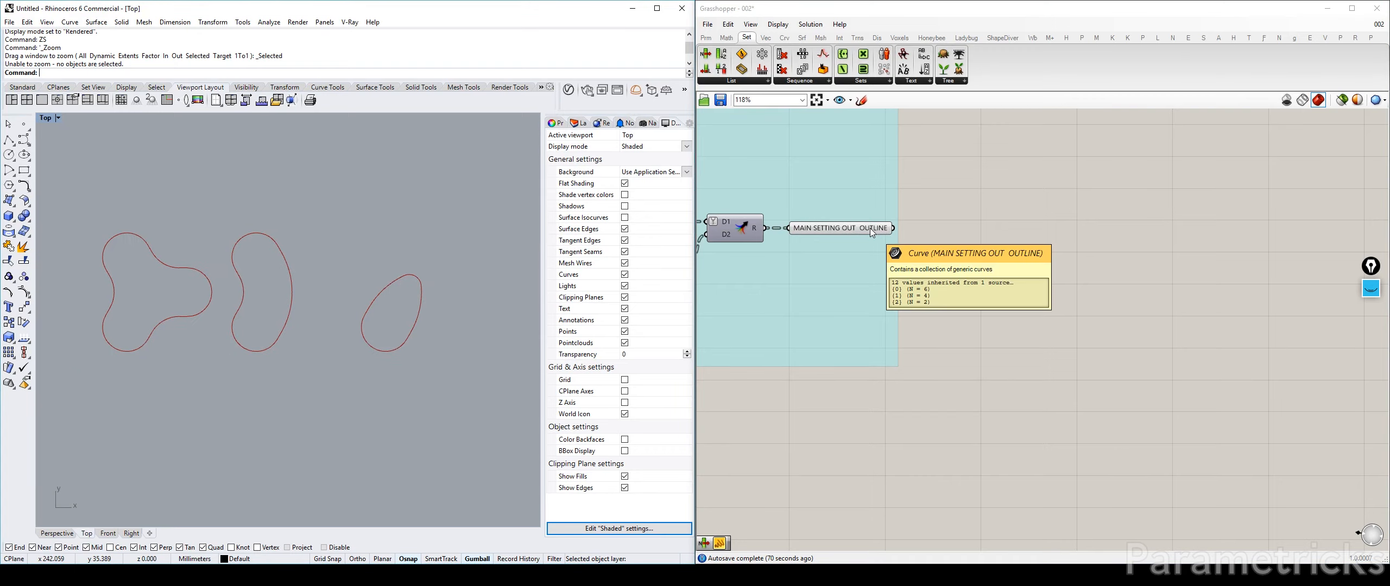
pyautogui.click(856, 234)
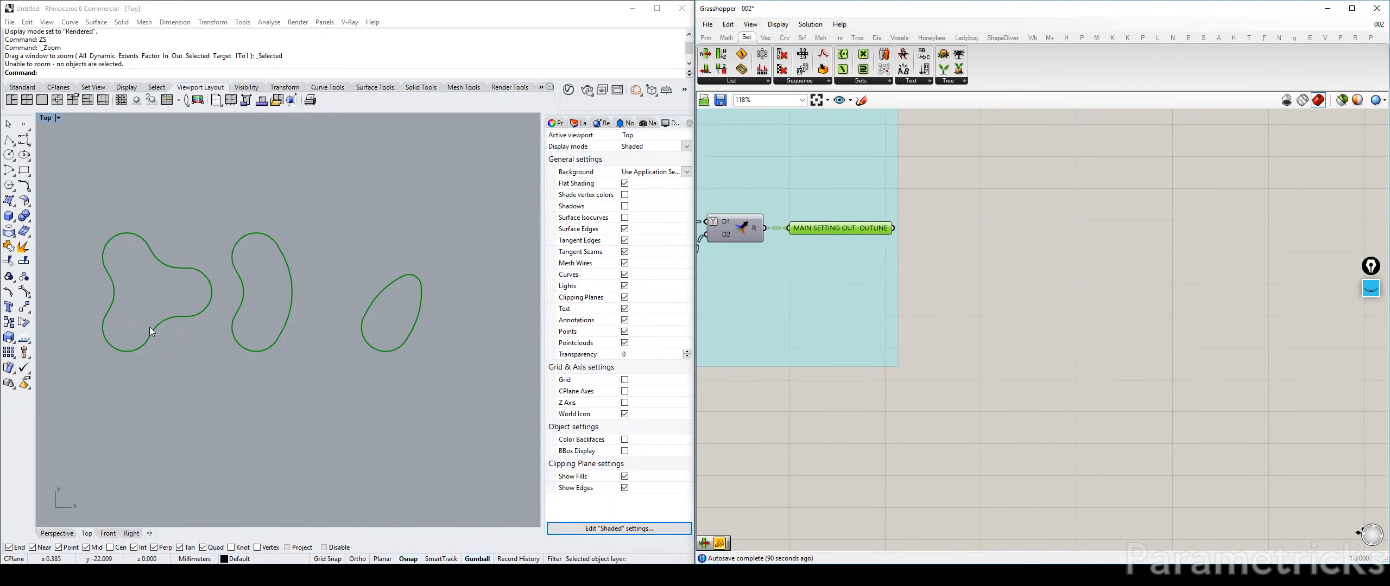
pyautogui.click(905, 228)
pyautogui.scroll(2, 851, 218)
pyautogui.click(850, 224)
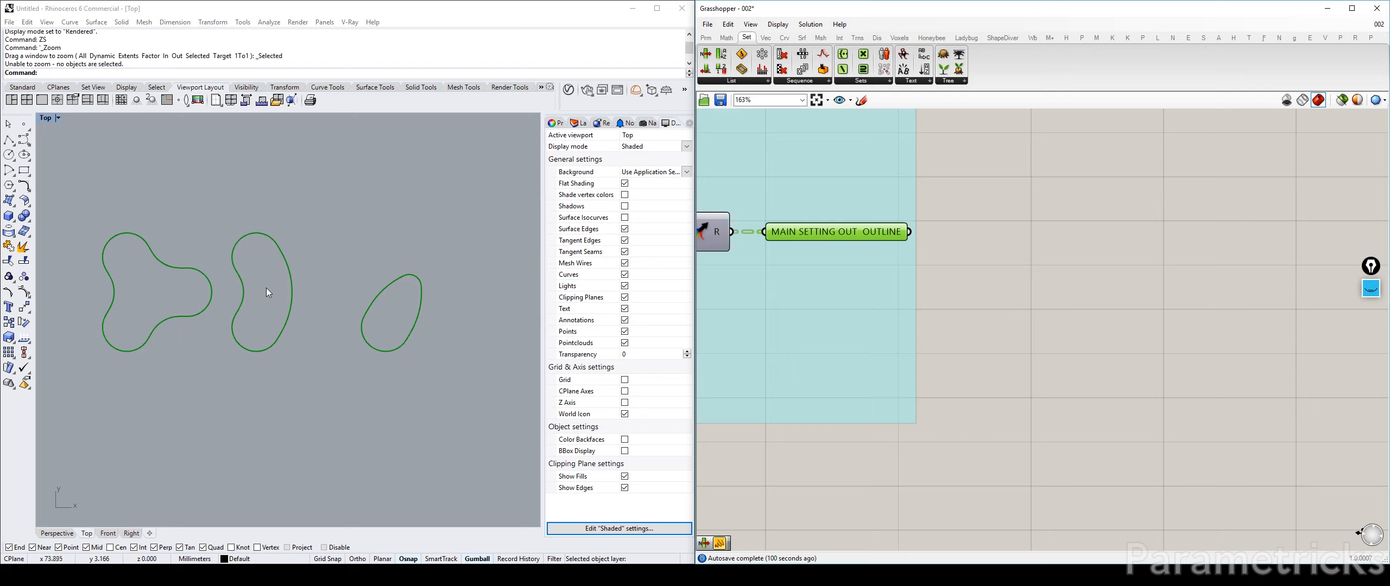
pyautogui.scroll(-1, 856, 246)
pyautogui.scroll(6, 261, 310)
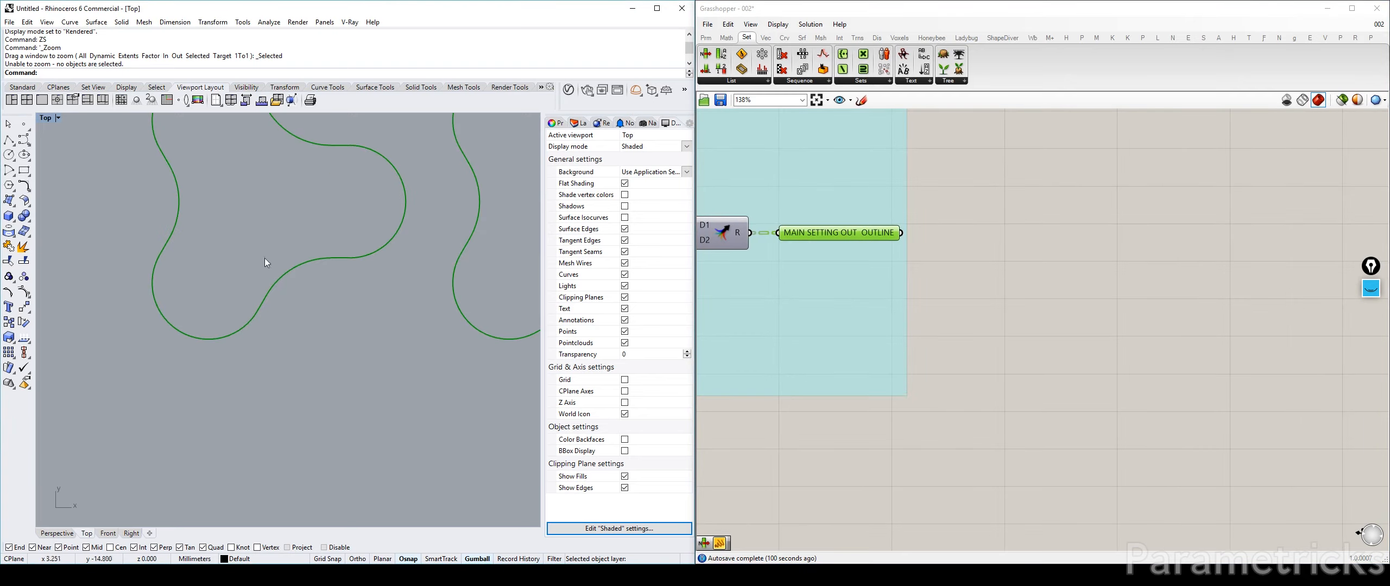
pyautogui.moveTo(265, 258); pyautogui.dragTo(289, 339, button='right')
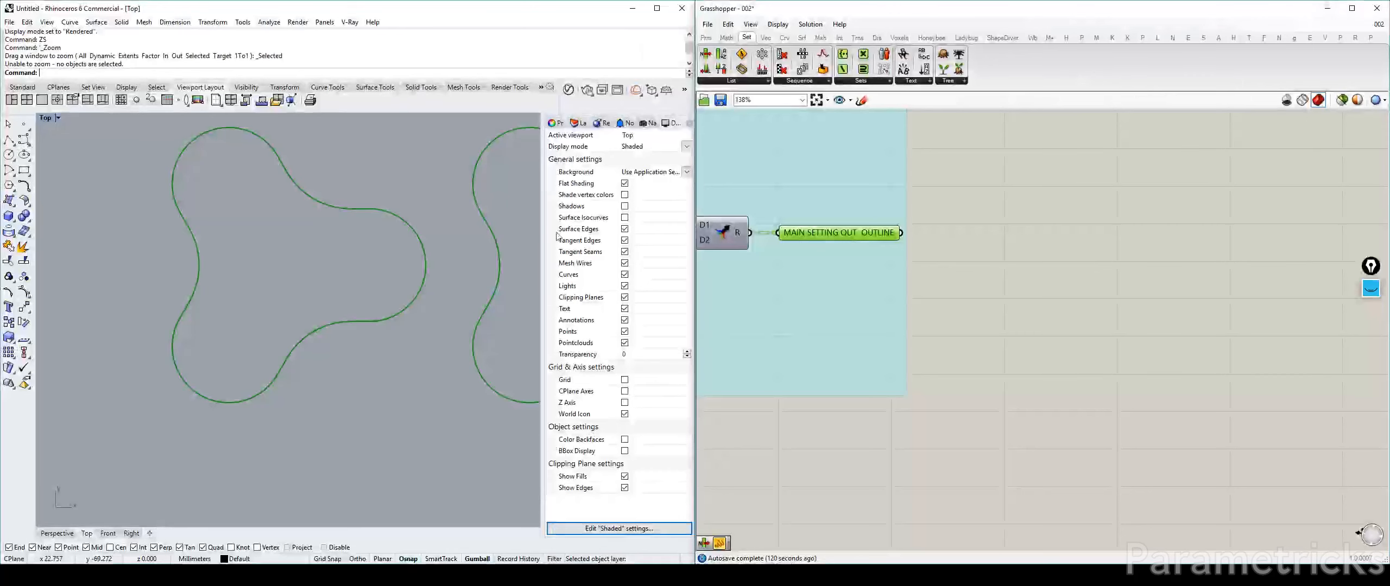
pyautogui.scroll(-3, 237, 339)
pyautogui.moveTo(237, 339); pyautogui.dragTo(256, 321, button='right')
pyautogui.scroll(-8, 257, 321)
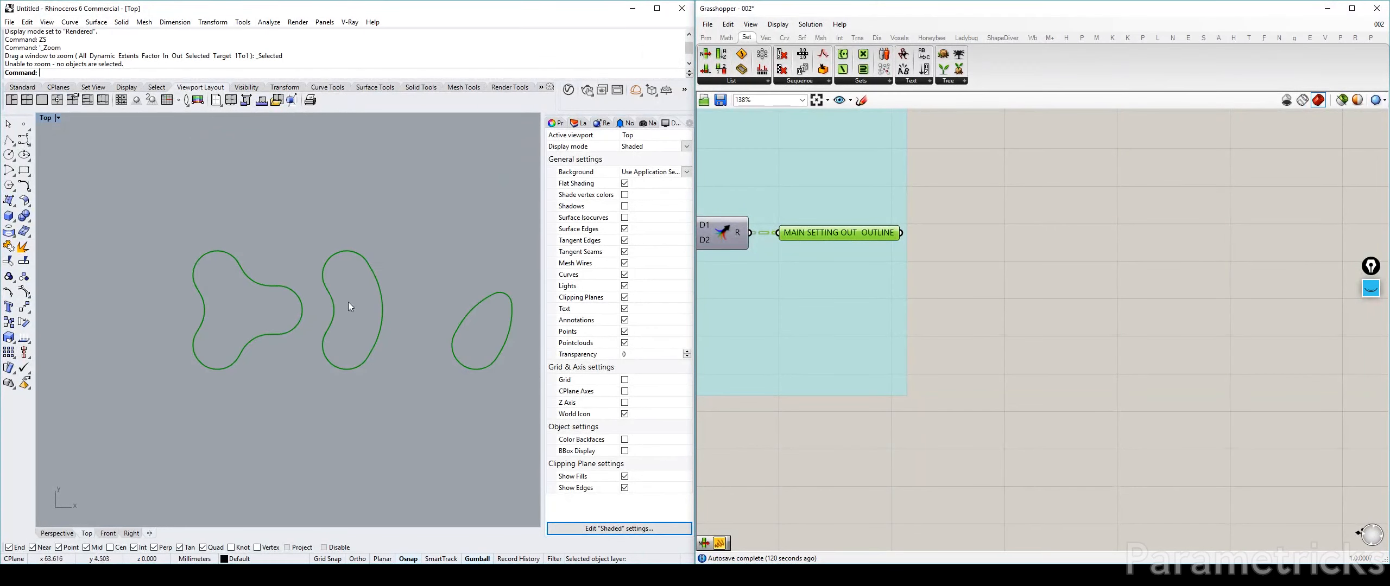
# Review the whole definition, from the MAIN PARAMETERS group to the end of the MAIN SETTING OUT OUTLINE group.
pyautogui.moveTo(863, 245); pyautogui.dragTo(998, 309, button='right')
pyautogui.scroll(-3, 1042, 233)
pyautogui.scroll(3, 1036, 229)
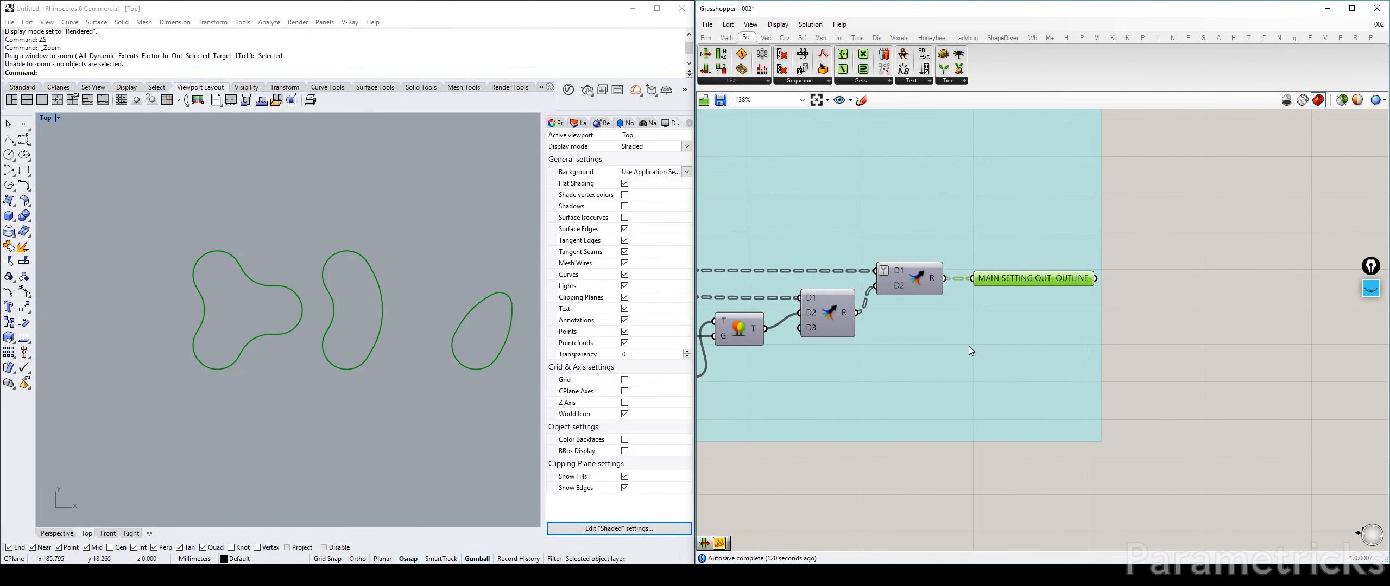
pyautogui.scroll(-11, 969, 346)
pyautogui.moveTo(969, 345); pyautogui.dragTo(1232, 325, button='right')
pyautogui.moveTo(704, 315); pyautogui.dragTo(915, 288, button='right')
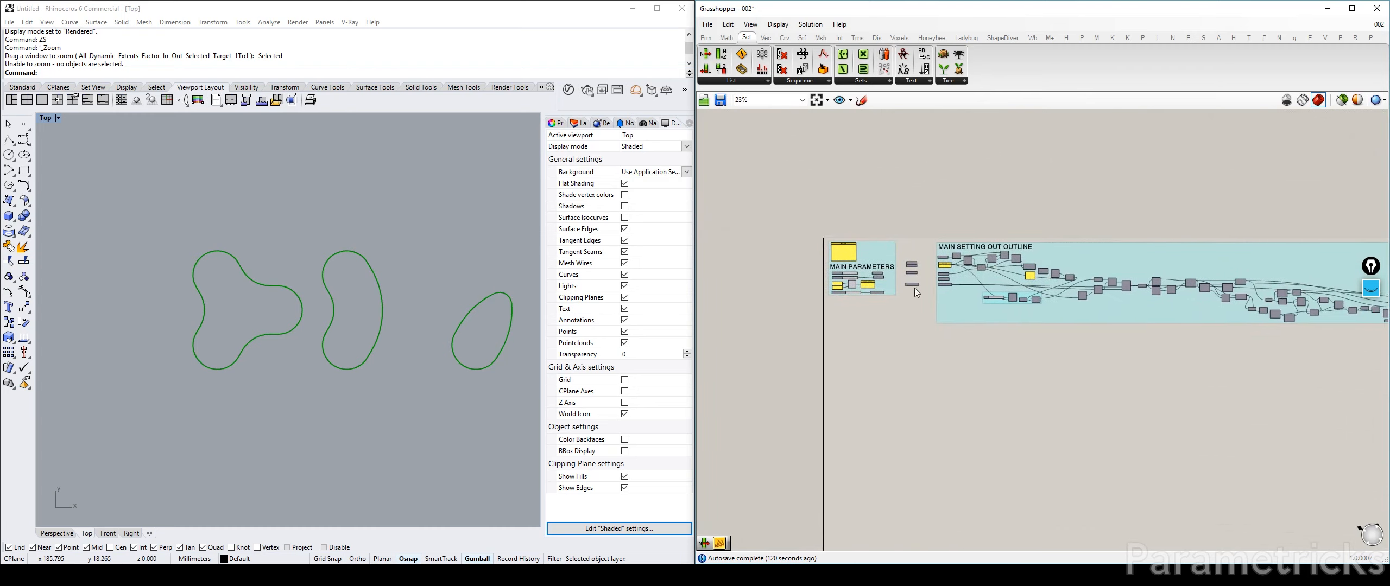
pyautogui.scroll(4, 911, 288)
pyautogui.moveTo(1107, 290); pyautogui.dragTo(1014, 330, button='right')
pyautogui.scroll(-4, 1105, 291)
pyautogui.scroll(-1, 1023, 271)
pyautogui.scroll(1, 1009, 332)
pyautogui.scroll(-1, 1008, 336)
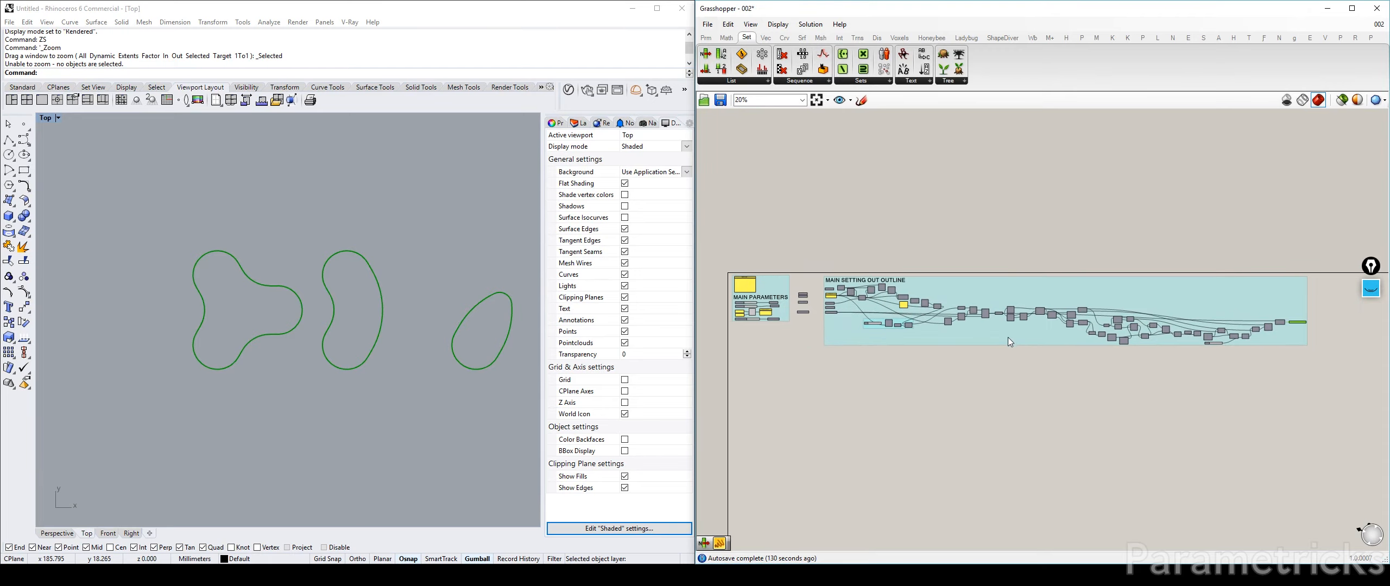